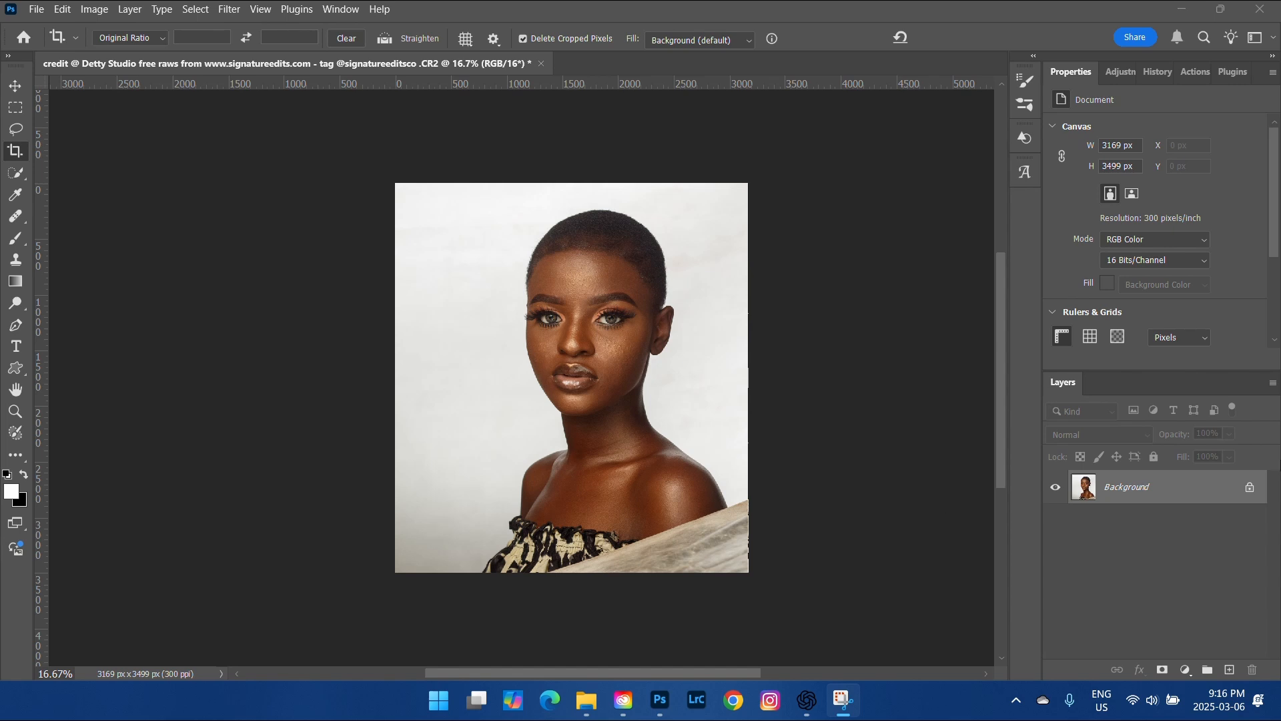
- Duplicate the Background layer
{"action": "left_click", "coordinate": [1174, 495]}
{"action": "key", "text": "ctrl+j"}
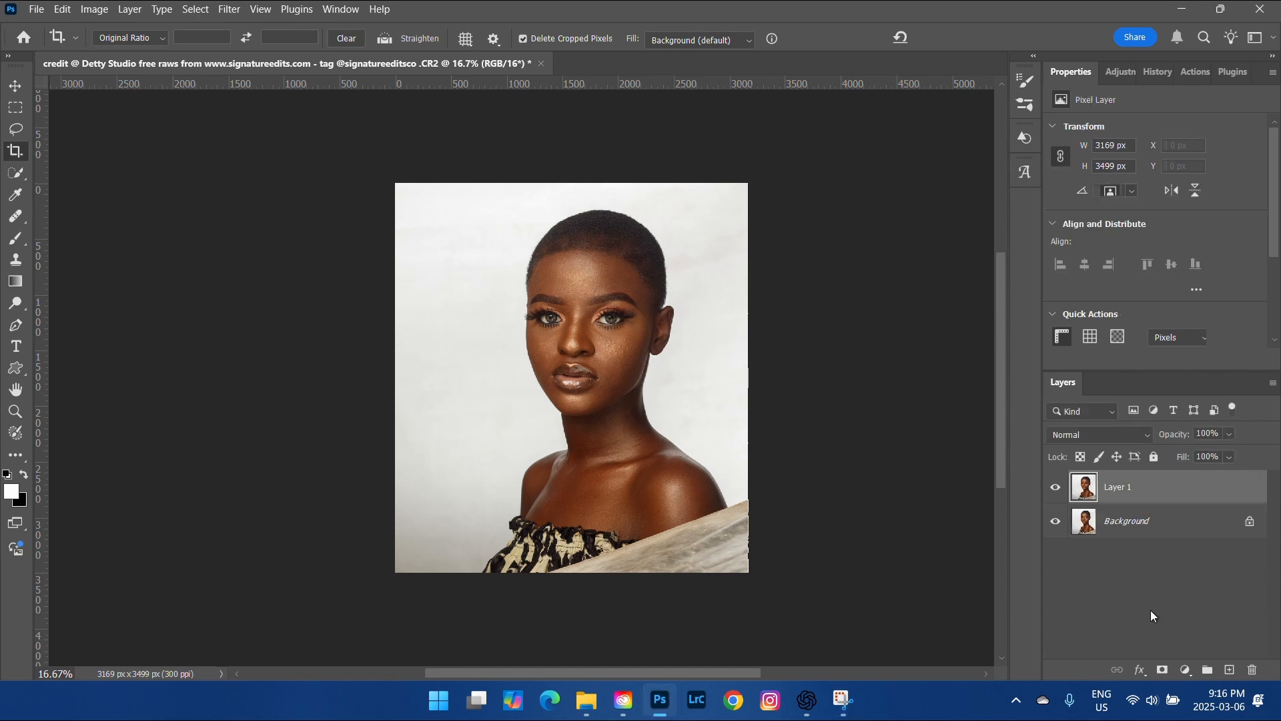
{"action": "key", "text": "ctrl+plus"}
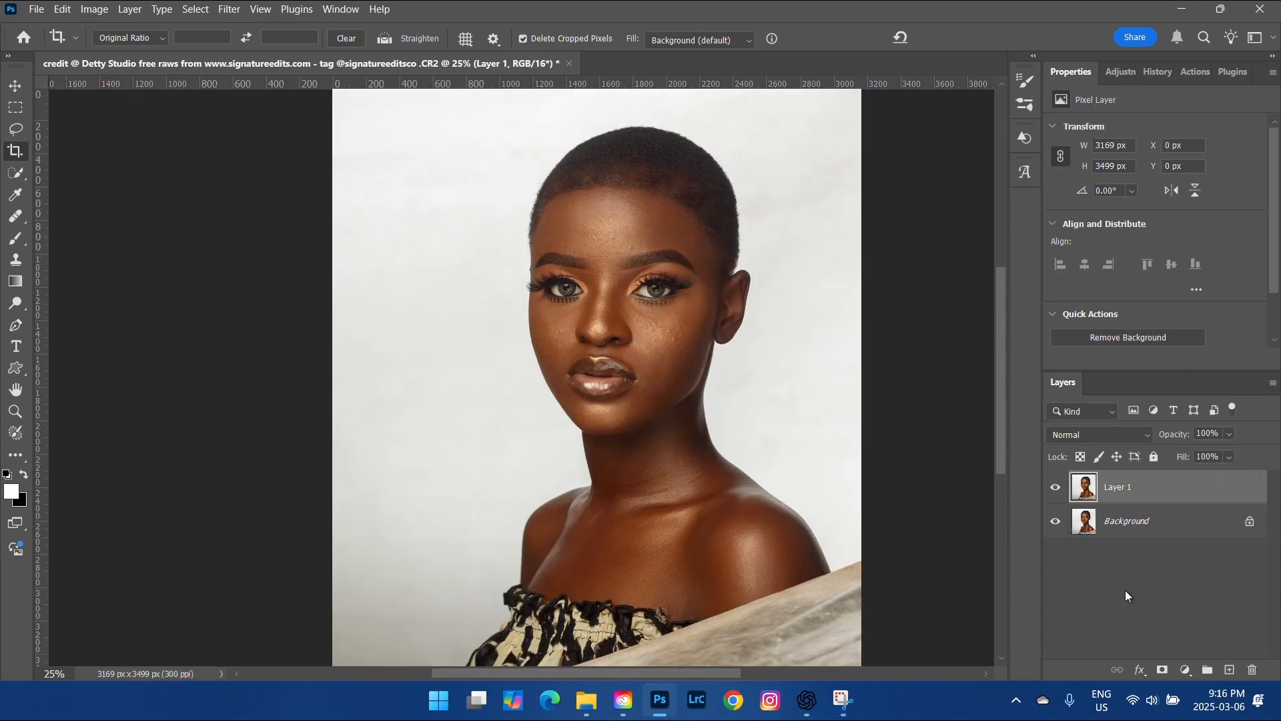
{"action": "right_click", "coordinate": [1118, 488]}
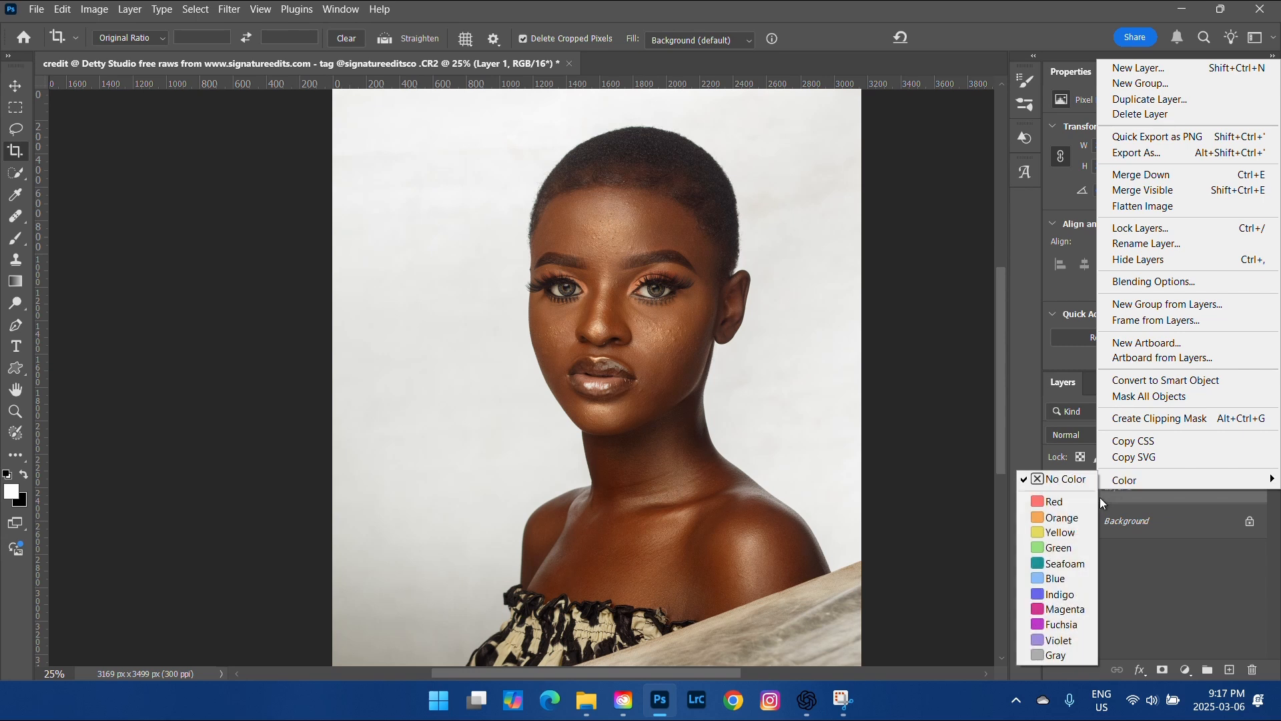
{"action": "left_click", "coordinate": [1095, 495]}
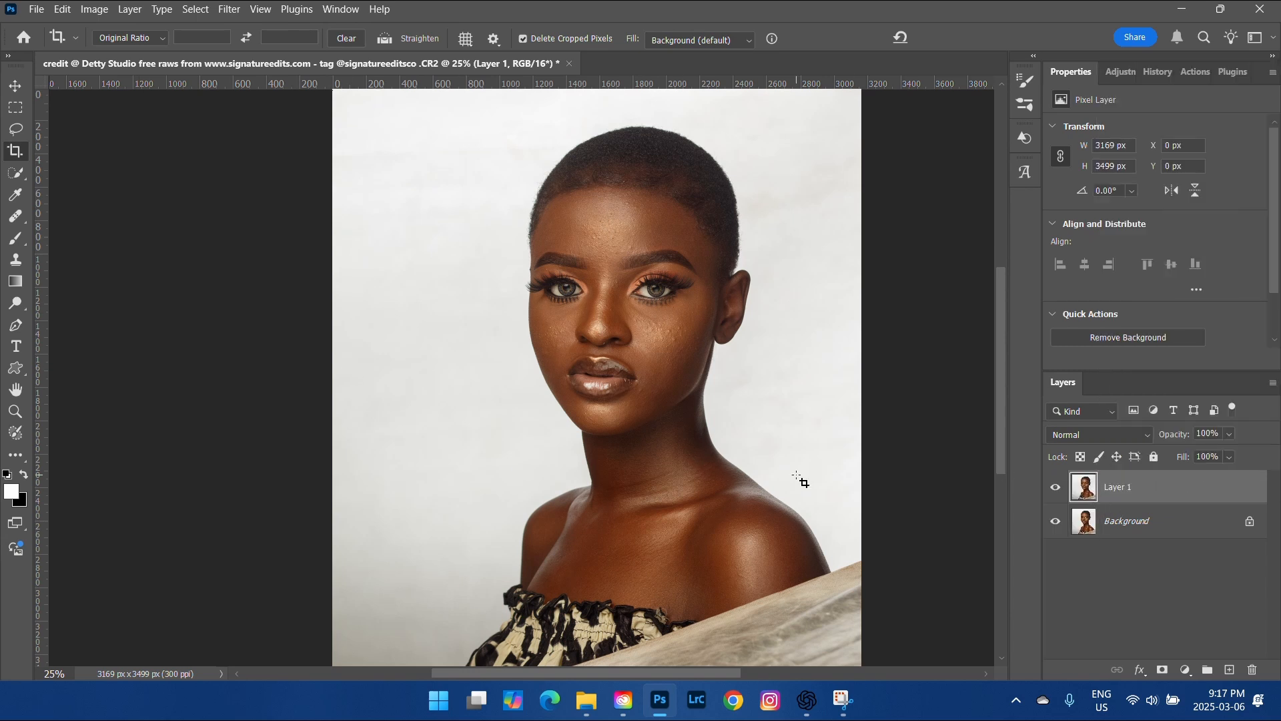
- Activate the Healing Brush Tool and bring the woman's face into close view
{"action": "left_click", "coordinate": [16, 216]}
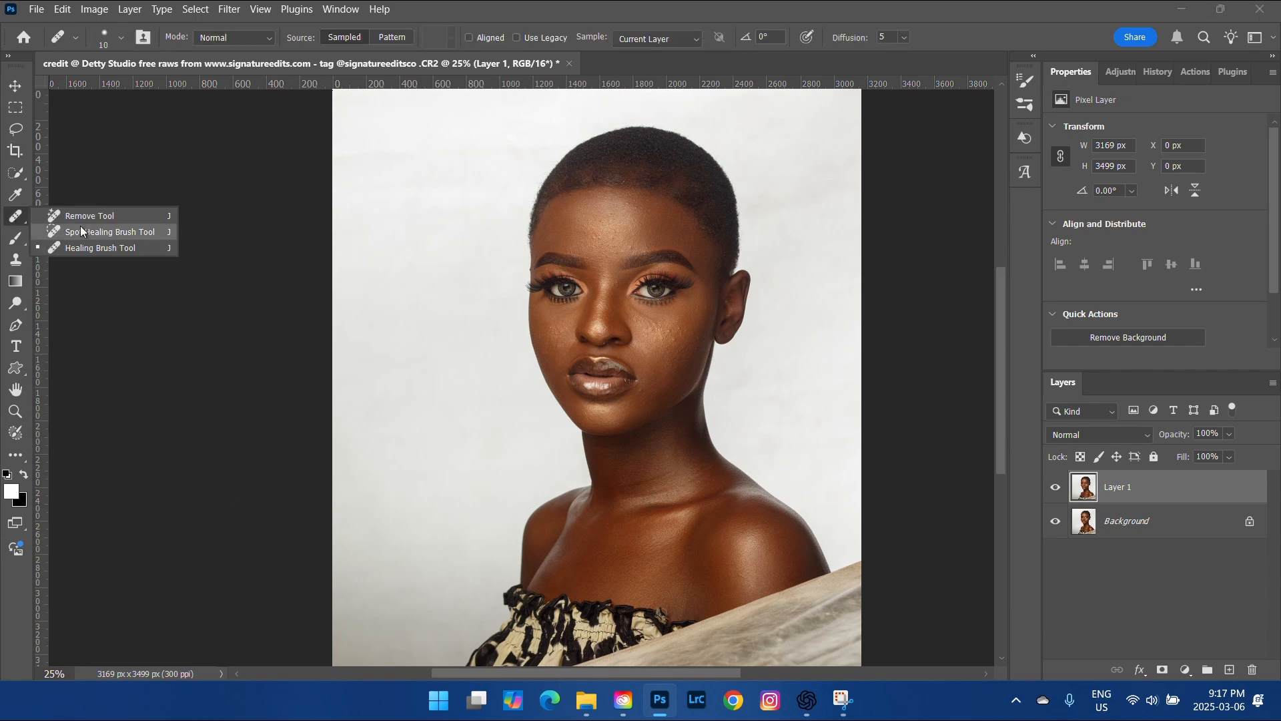
{"action": "left_click", "coordinate": [88, 249]}
{"action": "key", "text": "ctrl+plus"}
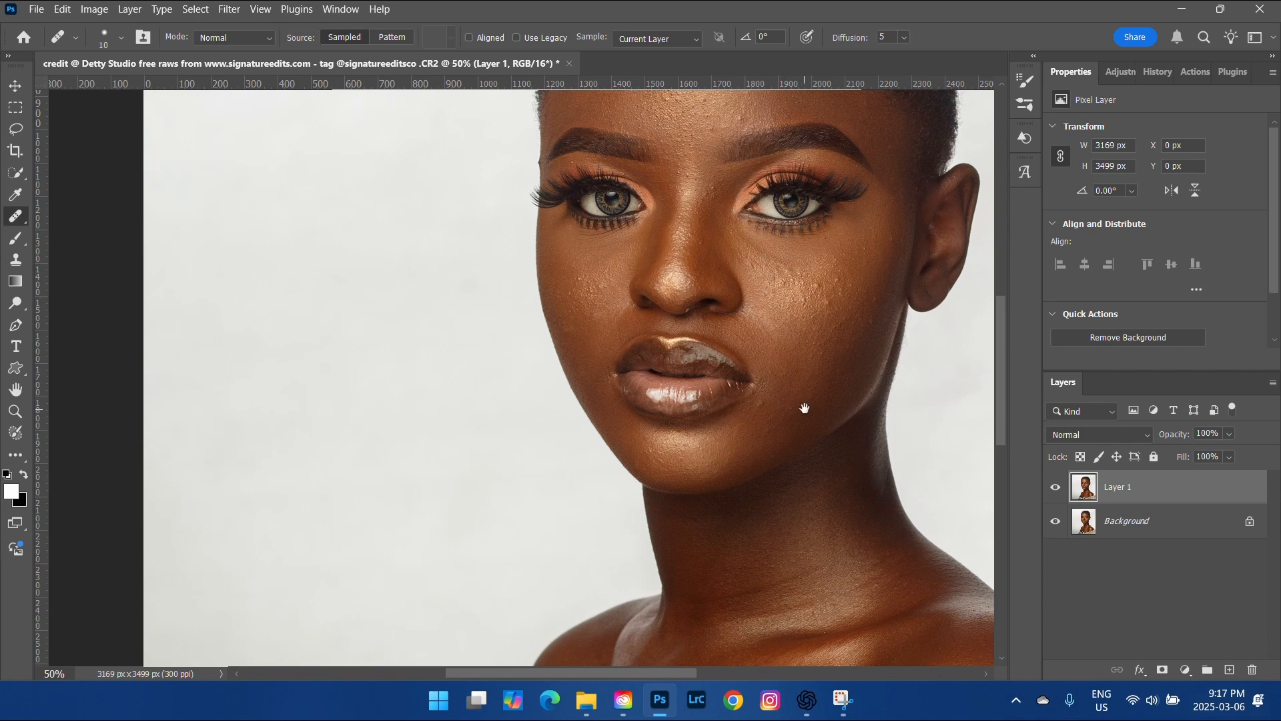
{"action": "mouse_move", "coordinate": [805, 409]}
{"action": "left_mouse_down"}
{"action": "mouse_move", "coordinate": [623, 523]}
{"action": "mouse_move", "coordinate": [587, 504]}
{"action": "left_mouse_up"}
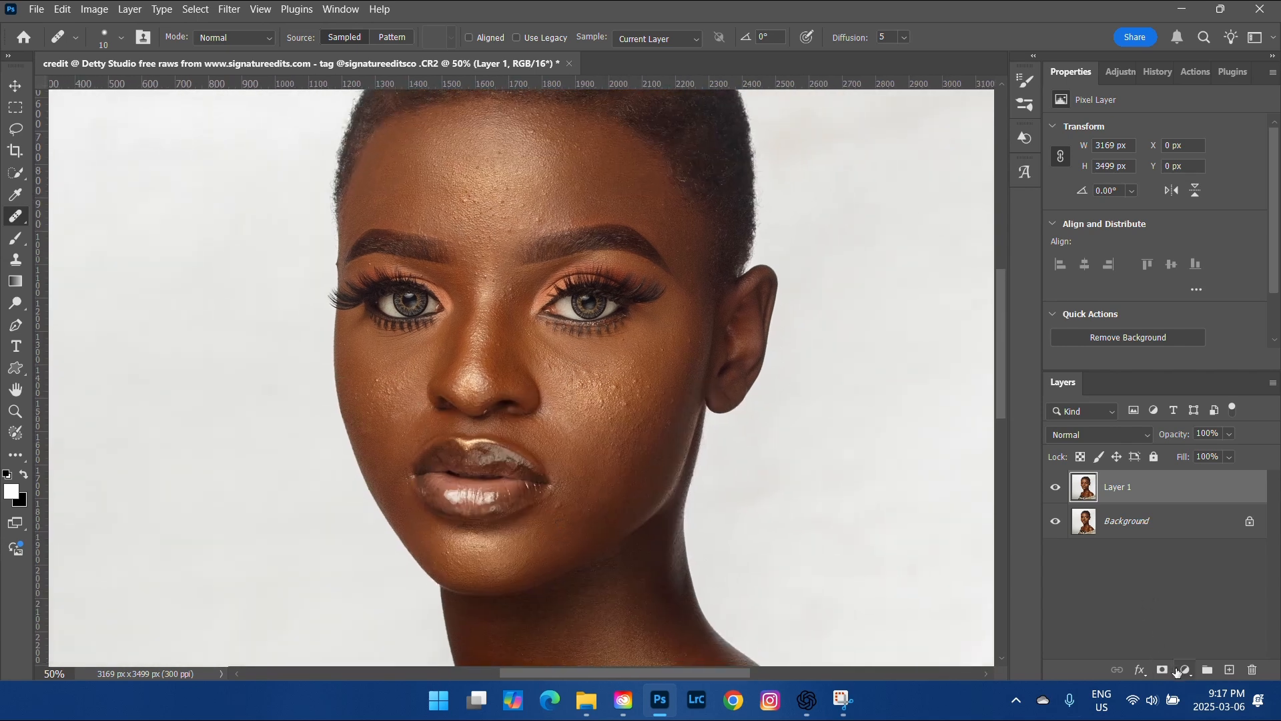
- Add a Black & White adjustment layer above Layer 1 and set its Reds to -21
{"action": "left_click", "coordinate": [1179, 669]}
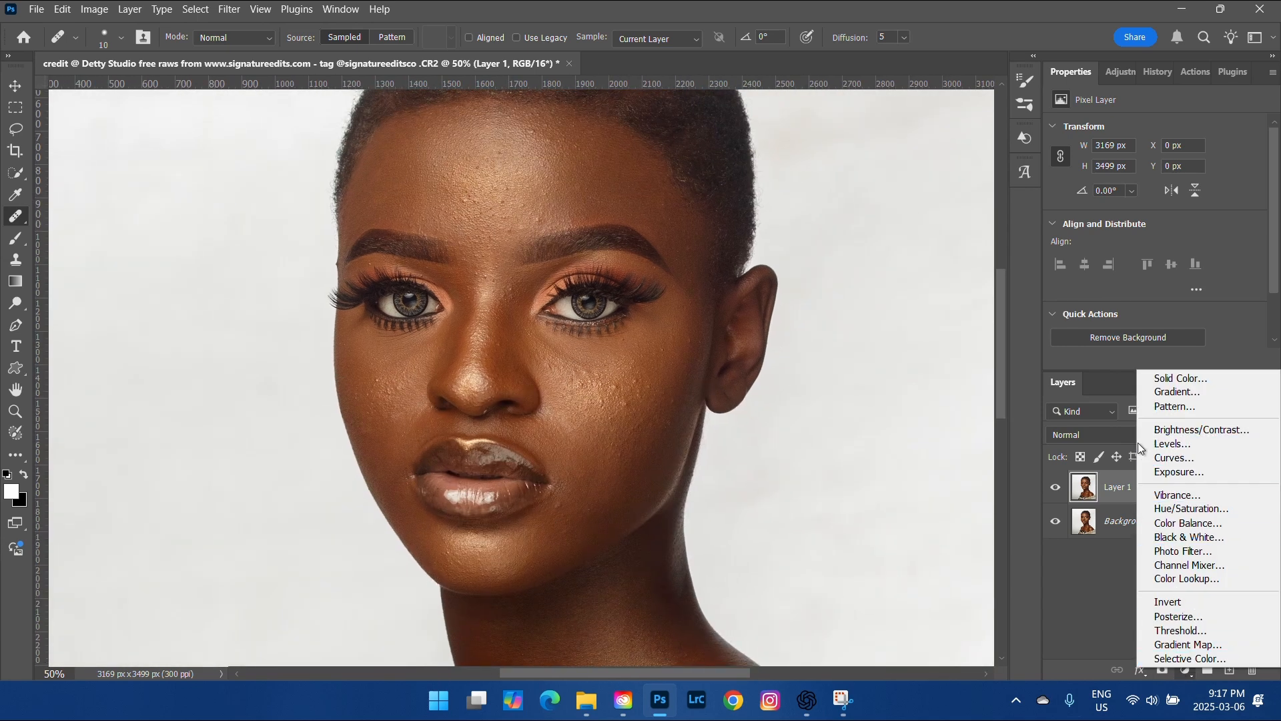
{"action": "left_click", "coordinate": [1190, 537]}
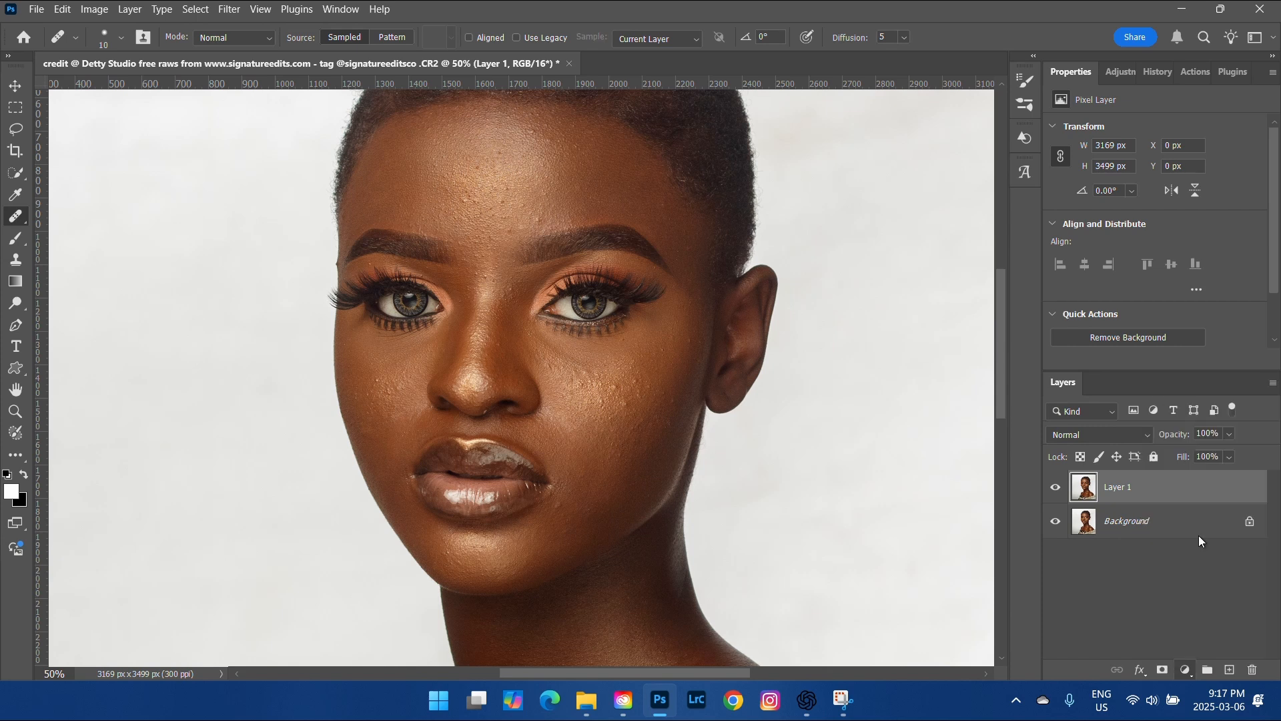
{"action": "mouse_move", "coordinate": [1151, 189]}
{"action": "left_mouse_down"}
{"action": "mouse_move", "coordinate": [1108, 206]}
{"action": "mouse_move", "coordinate": [1139, 197]}
{"action": "mouse_move", "coordinate": [1130, 207]}
{"action": "mouse_move", "coordinate": [1178, 225]}
{"action": "mouse_move", "coordinate": [1159, 233]}
{"action": "mouse_move", "coordinate": [1127, 190]}
{"action": "left_mouse_up"}
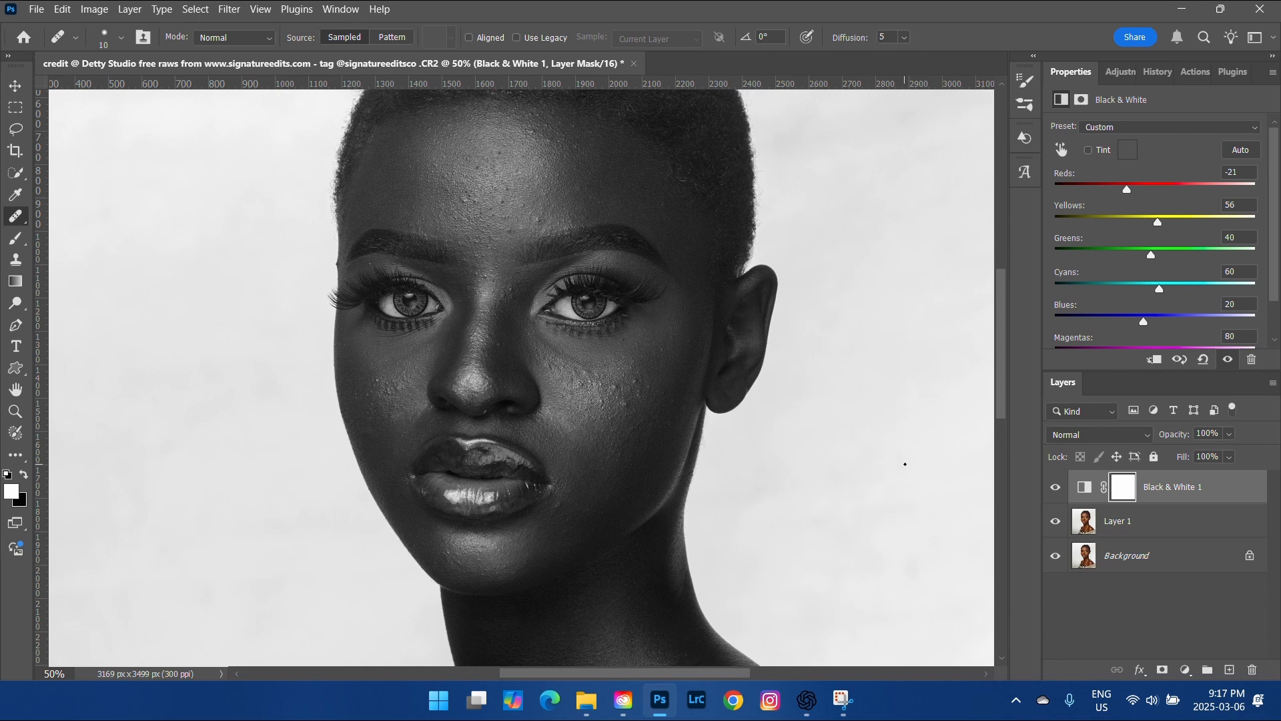
- On Layer 1, heal the bumps on the cheek at the image's left with a size 25 healing brush, sampling clean skin nearby
{"action": "left_click", "coordinate": [1133, 521]}
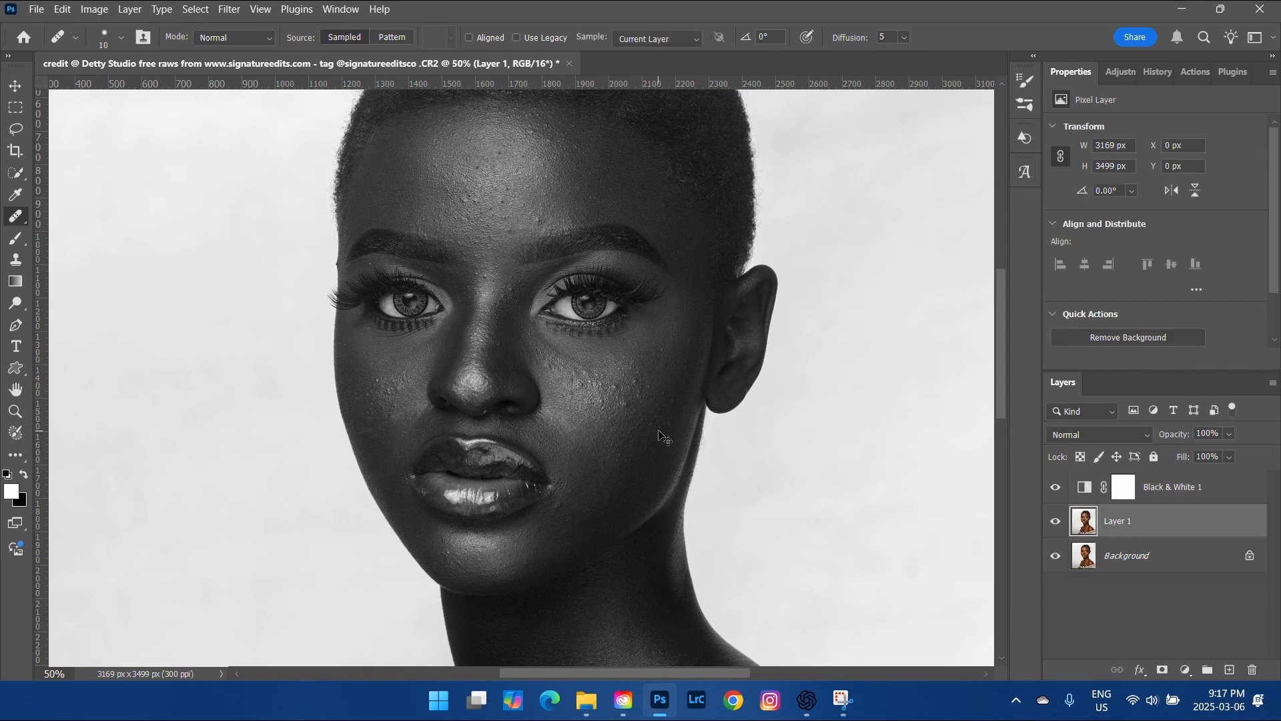
{"action": "key", "text": "ctrl+plus"}
{"action": "key", "text": "ctrl+plus"}
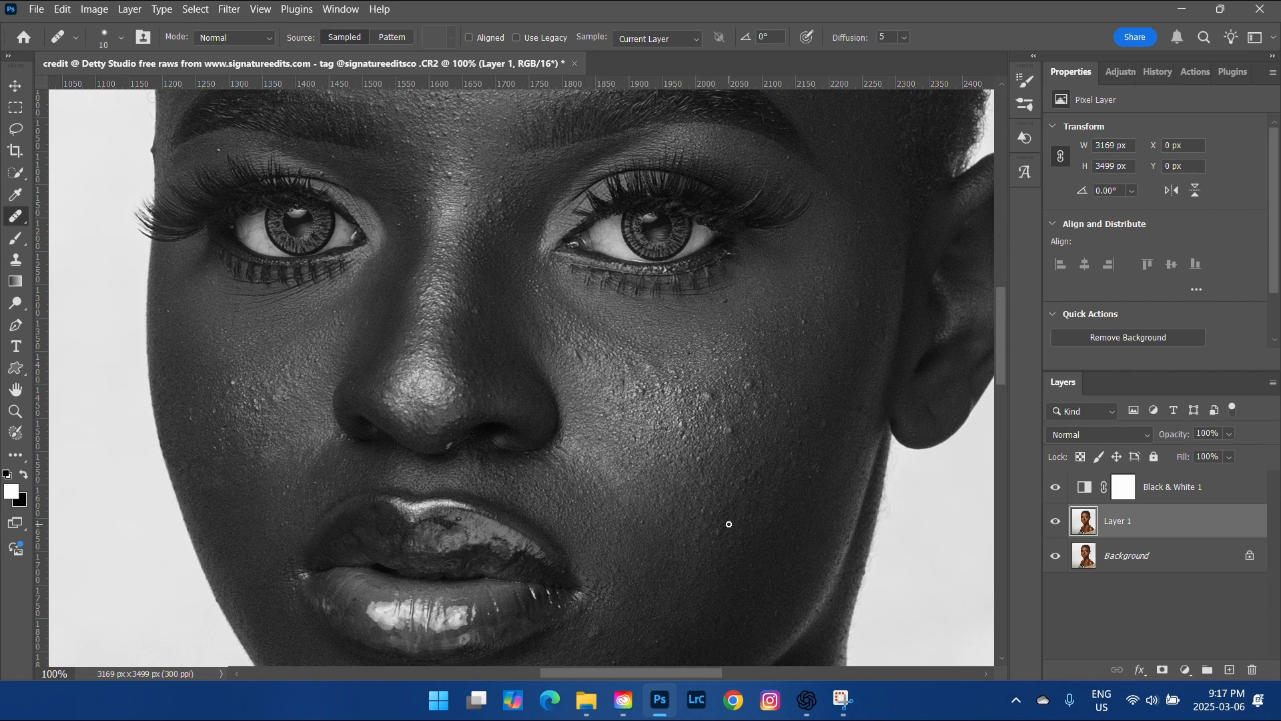
{"action": "key", "text": "bracketright"}
{"action": "key", "text": "bracketright"}
{"action": "key", "text": "bracketright"}
{"action": "left_click", "coordinate": [238, 366], "text": "alt"}
{"action": "left_click", "coordinate": [234, 383]}
{"action": "left_click_drag", "start_coordinate": [257, 397], "coordinate": [244, 400]}
{"action": "left_click", "coordinate": [225, 462], "text": "alt"}
{"action": "left_click", "coordinate": [222, 428]}
{"action": "left_click", "coordinate": [224, 465], "text": "alt"}
{"action": "left_click", "coordinate": [215, 450]}
{"action": "left_click", "coordinate": [206, 427]}
{"action": "left_click", "coordinate": [216, 415]}
{"action": "left_click", "coordinate": [212, 443], "text": "alt"}
{"action": "left_click", "coordinate": [198, 423]}
{"action": "left_click", "coordinate": [211, 400], "text": "alt"}
{"action": "left_click", "coordinate": [251, 390]}
{"action": "left_click", "coordinate": [220, 380]}
{"action": "left_click", "coordinate": [252, 404]}
{"action": "left_click", "coordinate": [274, 405]}
{"action": "left_click", "coordinate": [280, 414], "text": "alt"}
{"action": "left_click", "coordinate": [280, 399]}
{"action": "left_click", "coordinate": [299, 420], "text": "alt"}
{"action": "left_click", "coordinate": [297, 395]}
{"action": "left_click", "coordinate": [293, 381], "text": "alt"}
{"action": "left_click", "coordinate": [280, 367]}
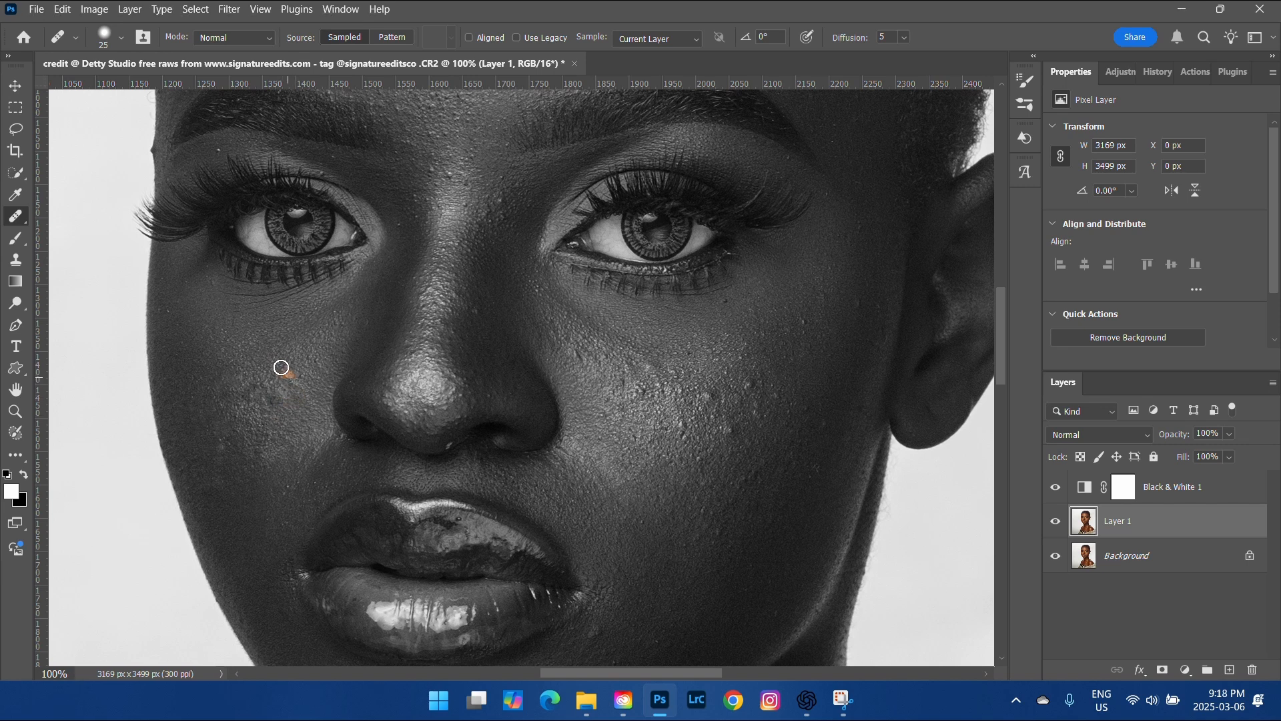
{"action": "left_click", "coordinate": [297, 384], "text": "alt"}
{"action": "left_click", "coordinate": [300, 380]}
{"action": "left_click", "coordinate": [291, 356], "text": "alt"}
{"action": "left_click", "coordinate": [278, 377]}
{"action": "left_click", "coordinate": [326, 379], "text": "alt"}
{"action": "left_click", "coordinate": [319, 366]}
- Heal the bumps on the cheek at the image's right, sampling clean skin close to each spot
{"action": "left_click", "coordinate": [694, 452], "text": "alt"}
{"action": "left_click", "coordinate": [701, 478]}
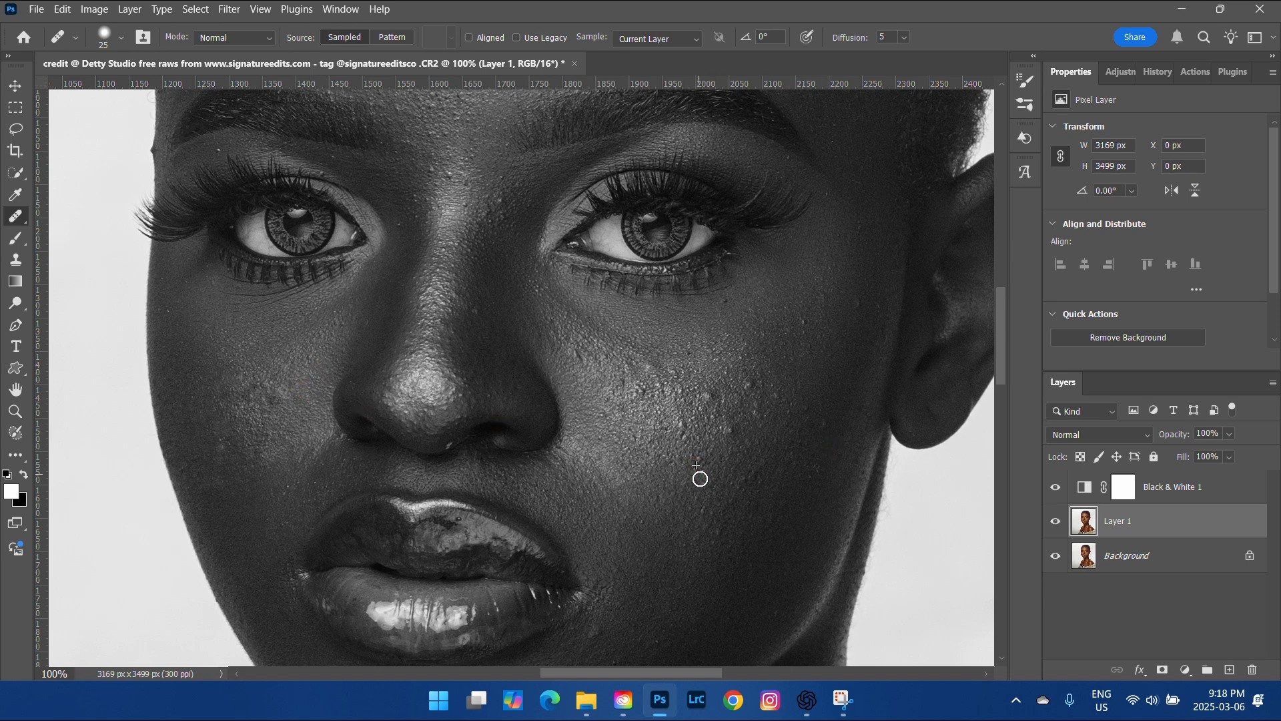
{"action": "left_click", "coordinate": [709, 525], "text": "alt"}
{"action": "left_click", "coordinate": [702, 506]}
{"action": "left_click", "coordinate": [692, 509], "text": "alt"}
{"action": "left_click", "coordinate": [715, 501]}
{"action": "left_click", "coordinate": [711, 486], "text": "alt"}
{"action": "left_click", "coordinate": [716, 477]}
{"action": "left_click", "coordinate": [704, 486], "text": "alt"}
{"action": "left_click", "coordinate": [704, 460]}
{"action": "left_click", "coordinate": [685, 484], "text": "alt"}
{"action": "left_click", "coordinate": [670, 459]}
{"action": "left_click", "coordinate": [682, 447], "text": "alt"}
{"action": "left_click", "coordinate": [687, 435]}
{"action": "left_click", "coordinate": [680, 454], "text": "alt"}
{"action": "left_click", "coordinate": [679, 425]}
{"action": "left_click", "coordinate": [663, 419], "text": "alt"}
{"action": "left_click", "coordinate": [679, 387]}
{"action": "left_click", "coordinate": [656, 402], "text": "alt"}
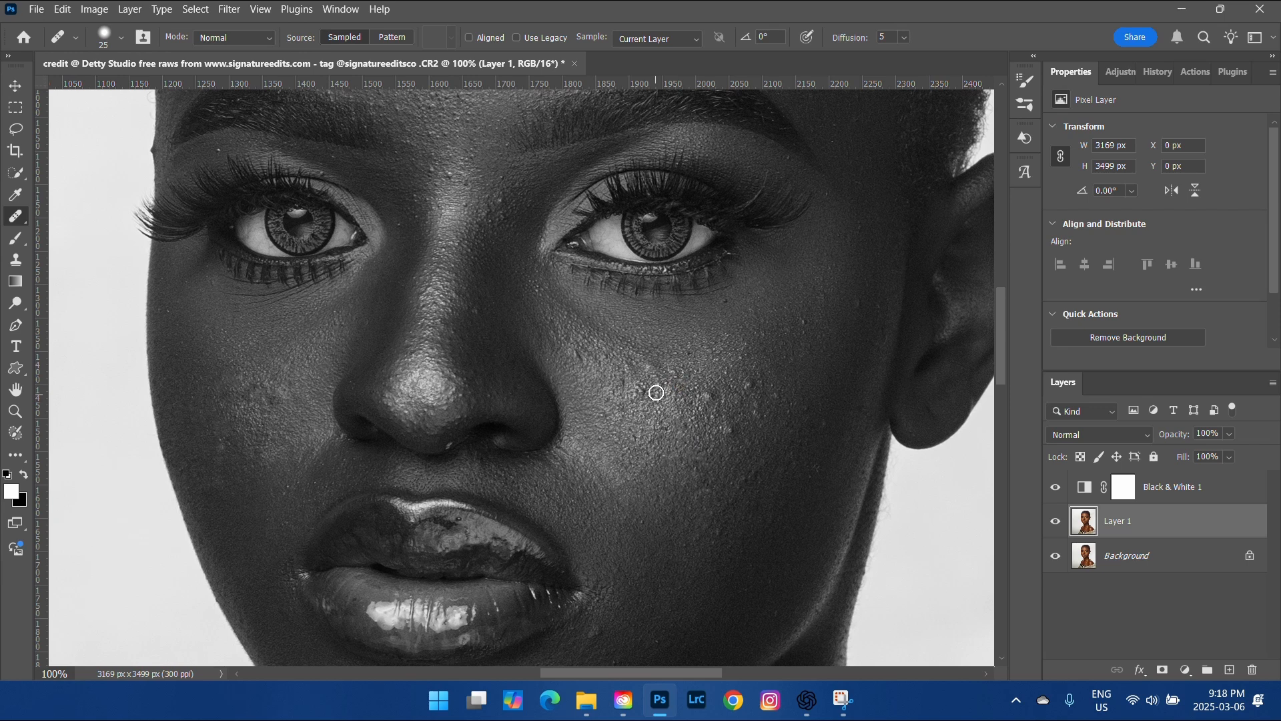
{"action": "left_click", "coordinate": [665, 385]}
{"action": "left_click", "coordinate": [651, 408], "text": "alt"}
{"action": "left_click", "coordinate": [639, 393]}
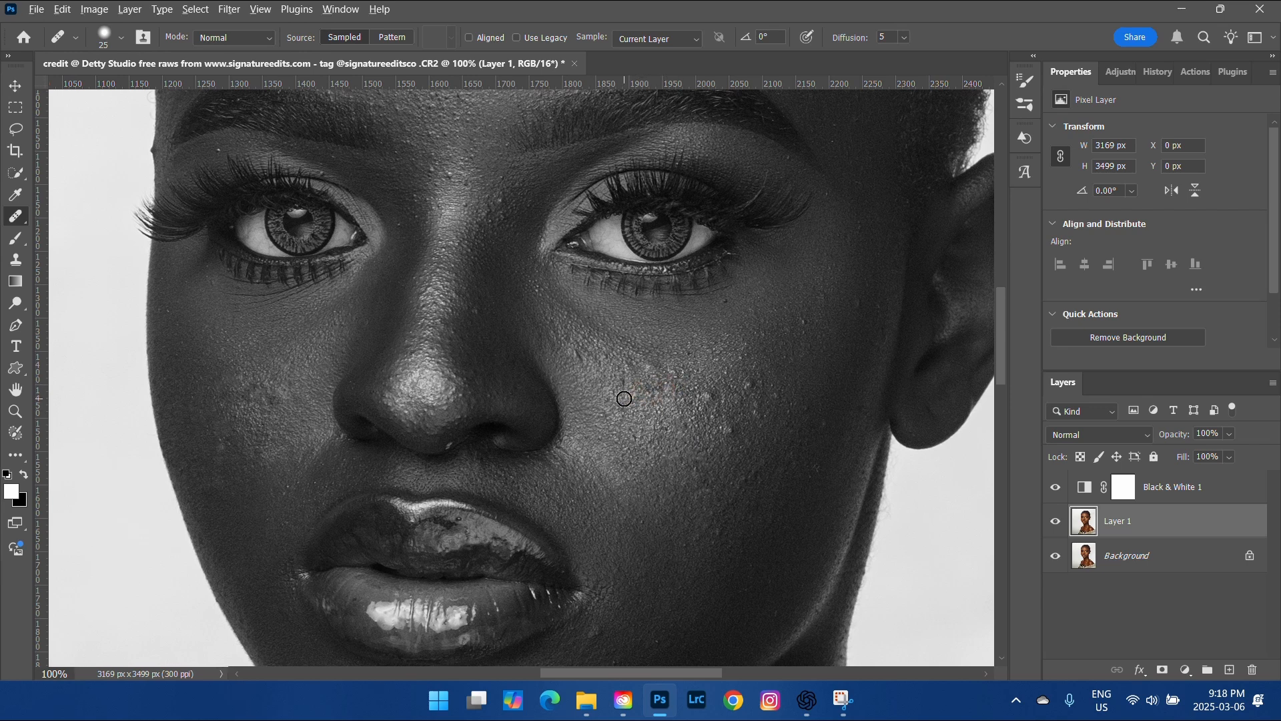
{"action": "left_click", "coordinate": [617, 407]}
- Heal the small blemishes on the chin below the lips
{"action": "scroll", "coordinate": [652, 597], "scroll_direction": "down", "scroll_amount": 5}
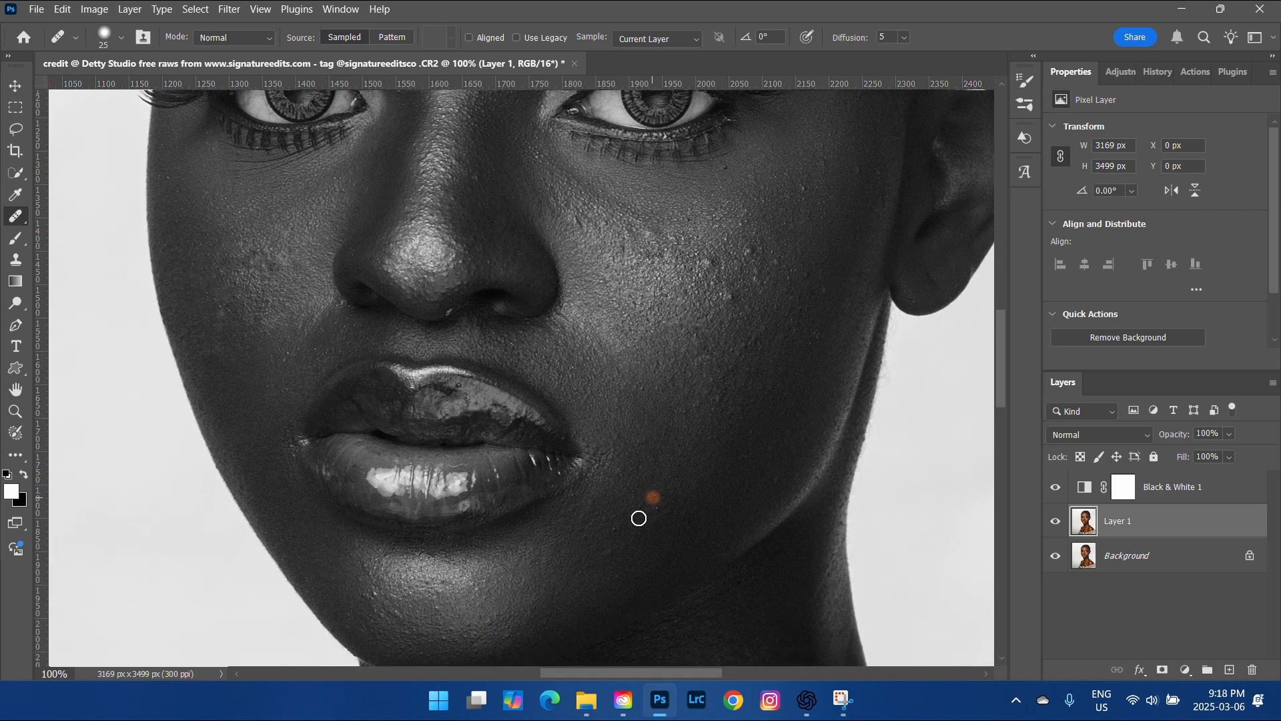
{"action": "left_click", "coordinate": [473, 619]}
{"action": "left_click", "coordinate": [379, 629], "text": "alt"}
{"action": "left_click", "coordinate": [394, 634]}
{"action": "left_click", "coordinate": [440, 640]}
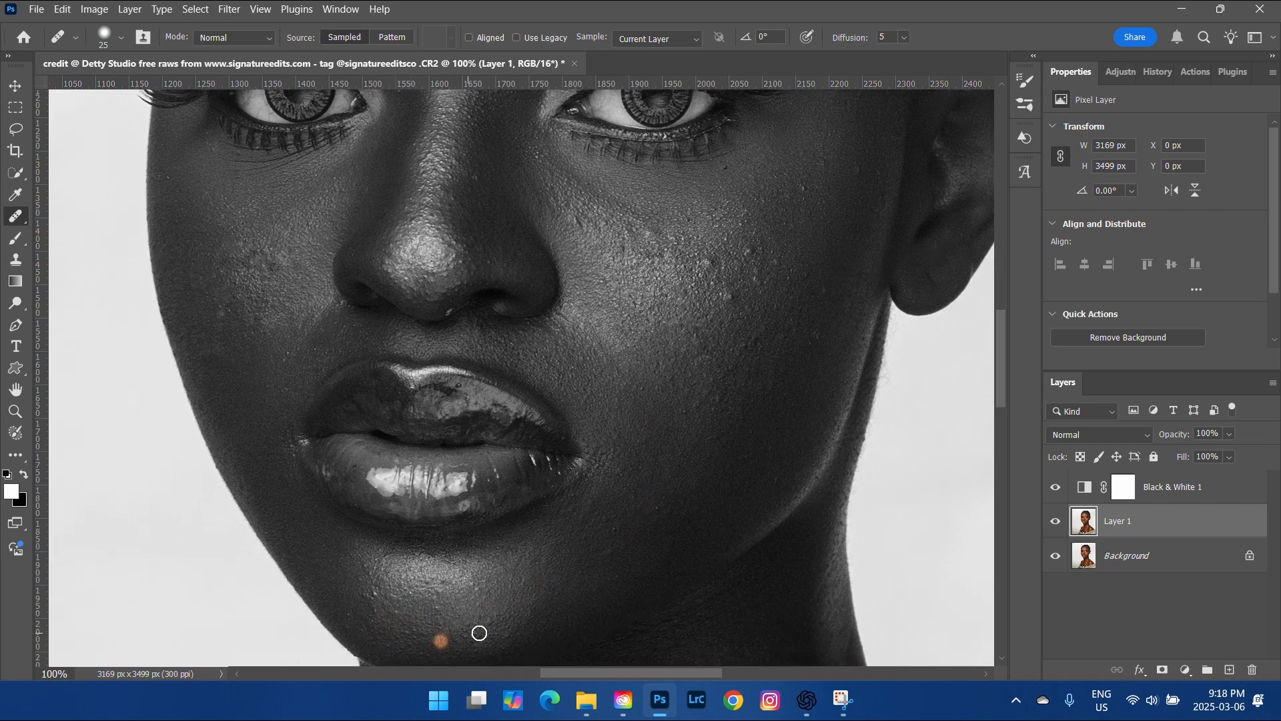
- Heal the remaining blemishes on the image's right cheek, from its lower and outer parts up to the area below the eye
{"action": "left_click", "coordinate": [749, 297], "text": "alt"}
{"action": "left_click", "coordinate": [724, 301]}
{"action": "left_click", "coordinate": [739, 297]}
{"action": "left_click", "coordinate": [749, 320]}
{"action": "left_click", "coordinate": [759, 383], "text": "alt"}
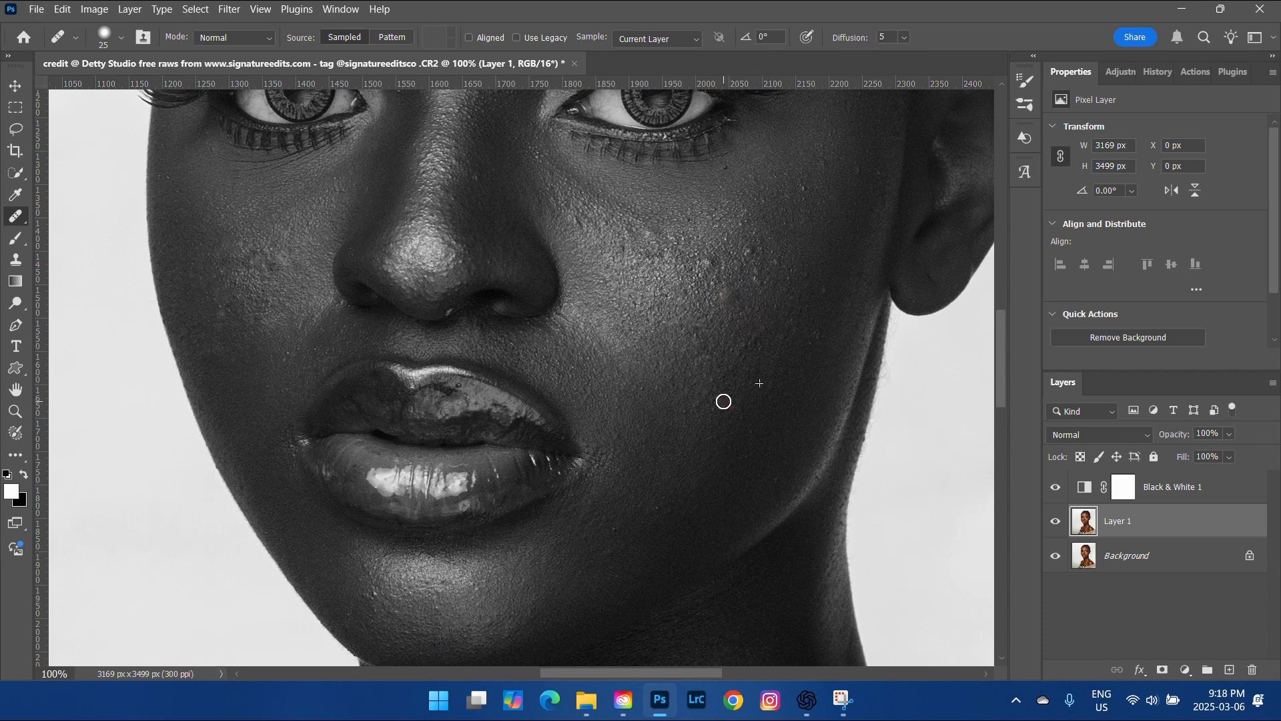
{"action": "left_click", "coordinate": [682, 404]}
{"action": "left_click", "coordinate": [803, 347], "text": "alt"}
{"action": "left_click", "coordinate": [815, 334]}
{"action": "left_click", "coordinate": [816, 288]}
{"action": "left_click", "coordinate": [772, 307], "text": "alt"}
{"action": "left_click", "coordinate": [754, 257]}
{"action": "left_click", "coordinate": [691, 288]}
{"action": "left_click", "coordinate": [886, 418]}
{"action": "left_click_drag", "start_coordinate": [712, 266], "coordinate": [706, 260]}
{"action": "left_click", "coordinate": [706, 277]}
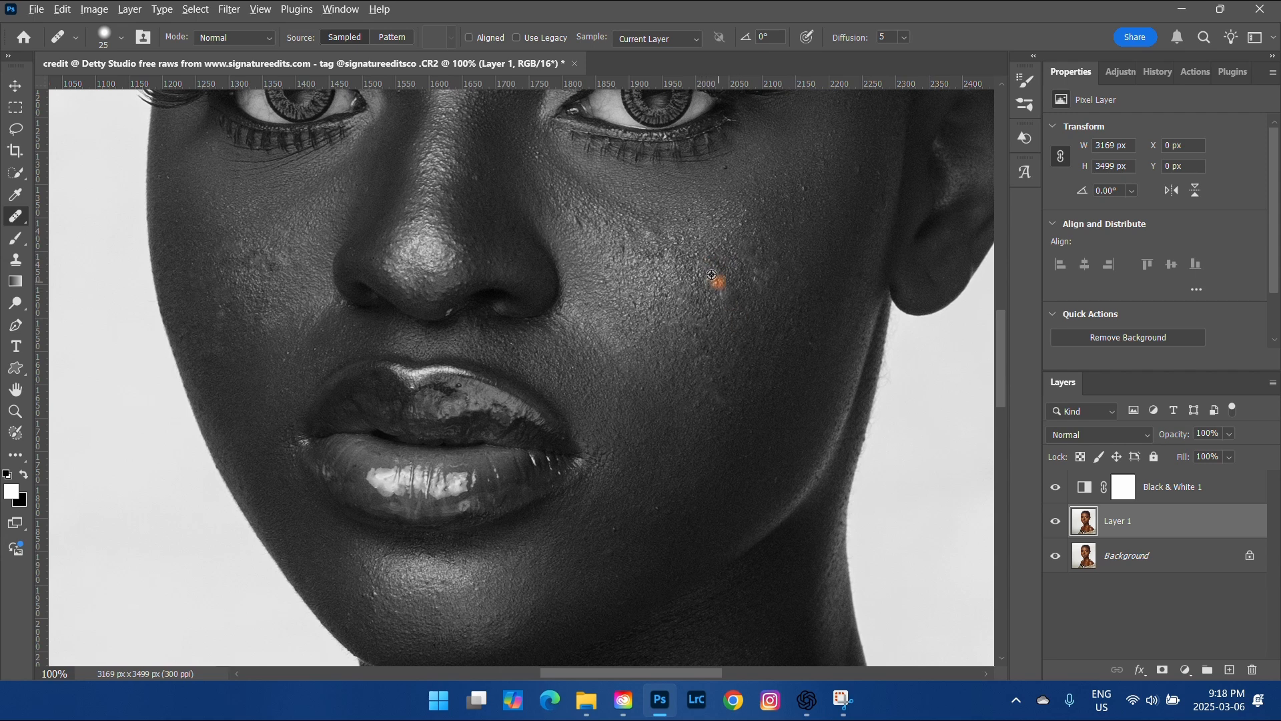
{"action": "left_click", "coordinate": [690, 219], "text": "alt"}
{"action": "left_click", "coordinate": [684, 238]}
{"action": "left_click", "coordinate": [688, 242]}
{"action": "left_click", "coordinate": [702, 257]}
{"action": "left_click", "coordinate": [800, 192]}
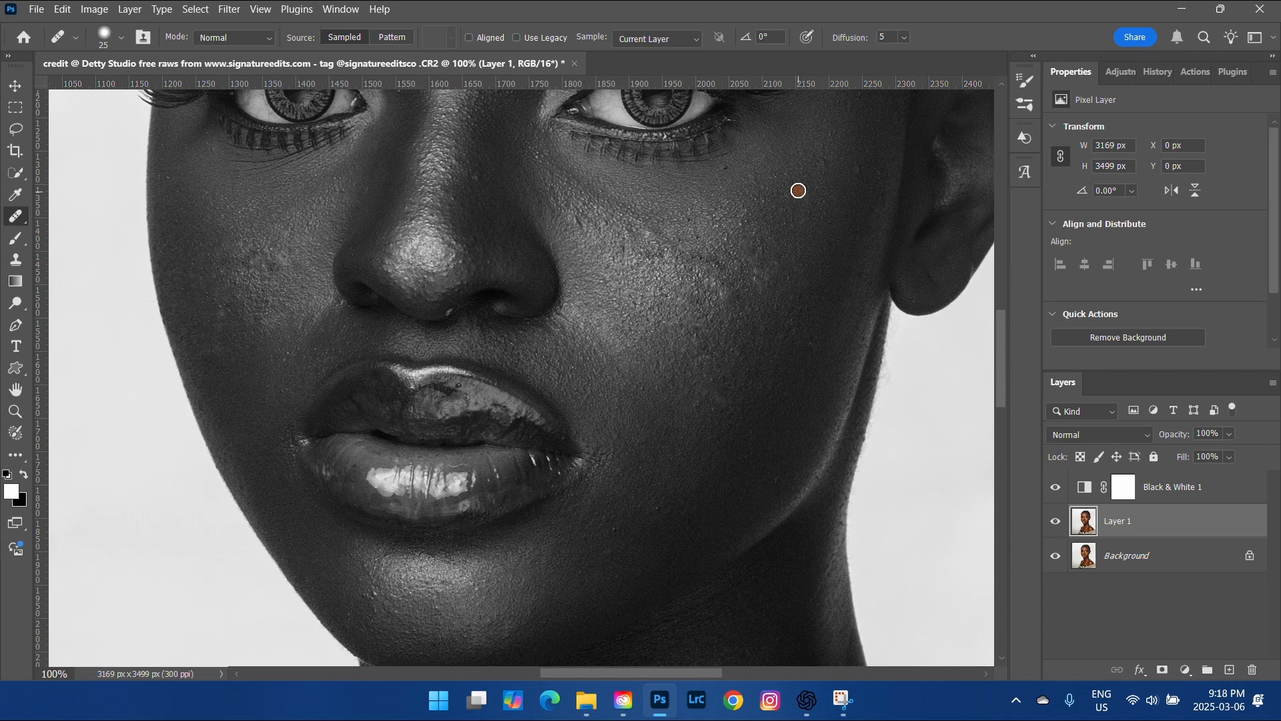
{"action": "left_click", "coordinate": [807, 189], "text": "alt"}
{"action": "left_click", "coordinate": [771, 232]}
{"action": "left_click", "coordinate": [734, 234]}
{"action": "left_click", "coordinate": [730, 289]}
{"action": "scroll", "coordinate": [730, 290], "scroll_direction": "up", "scroll_amount": 2}
{"action": "left_click", "coordinate": [729, 240]}
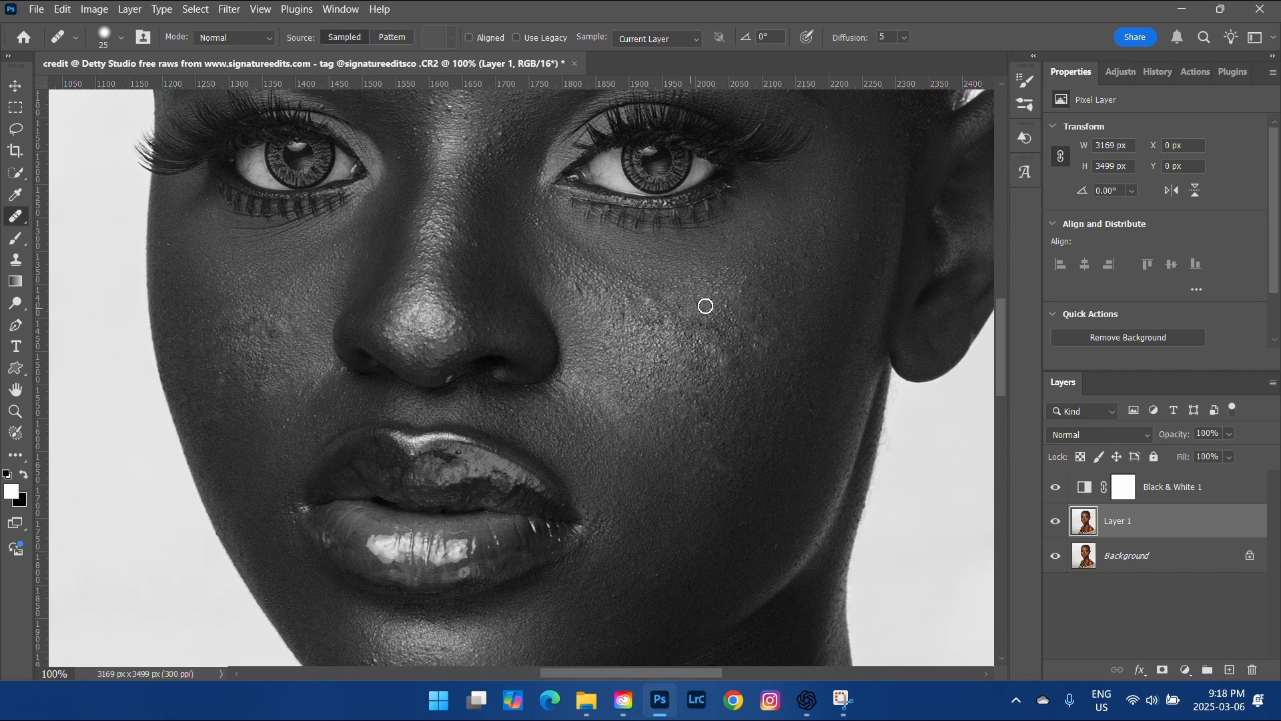
{"action": "left_click_drag", "start_coordinate": [699, 323], "coordinate": [724, 350]}
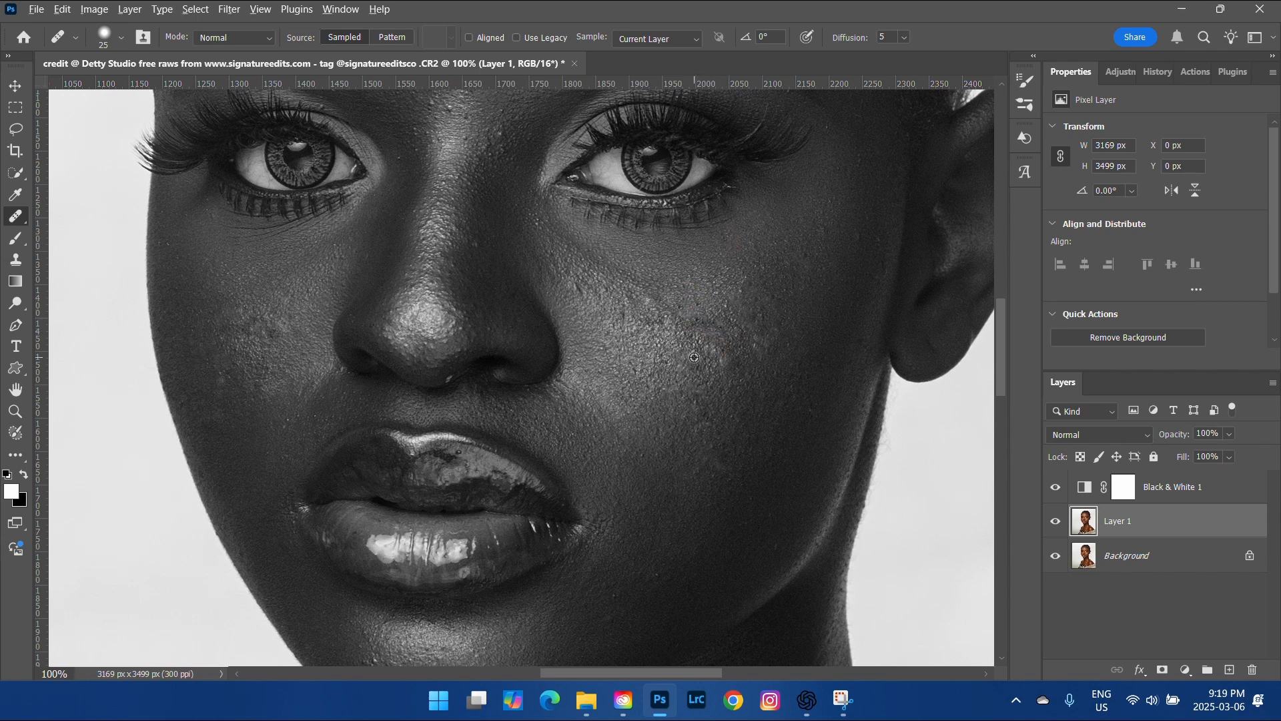
{"action": "left_click", "coordinate": [625, 317]}
{"action": "left_click", "coordinate": [581, 295]}
{"action": "left_click", "coordinate": [569, 283]}
{"action": "left_click", "coordinate": [589, 302]}
{"action": "left_click", "coordinate": [619, 312]}
{"action": "left_click", "coordinate": [555, 262]}
- Heal the bumps on the nose bridge and between the eyes using nearby skin samples
{"action": "scroll", "coordinate": [458, 210], "scroll_direction": "up", "scroll_amount": 3}
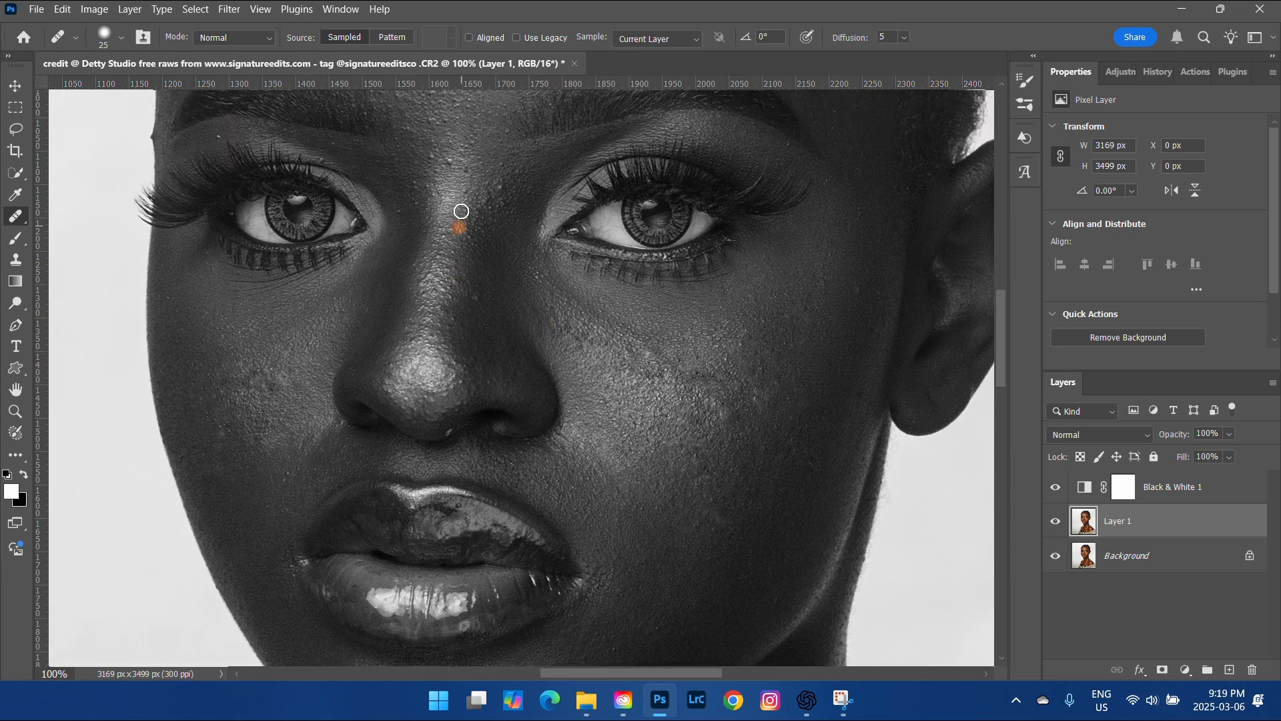
{"action": "left_click", "coordinate": [505, 216], "text": "alt"}
{"action": "left_click", "coordinate": [504, 223]}
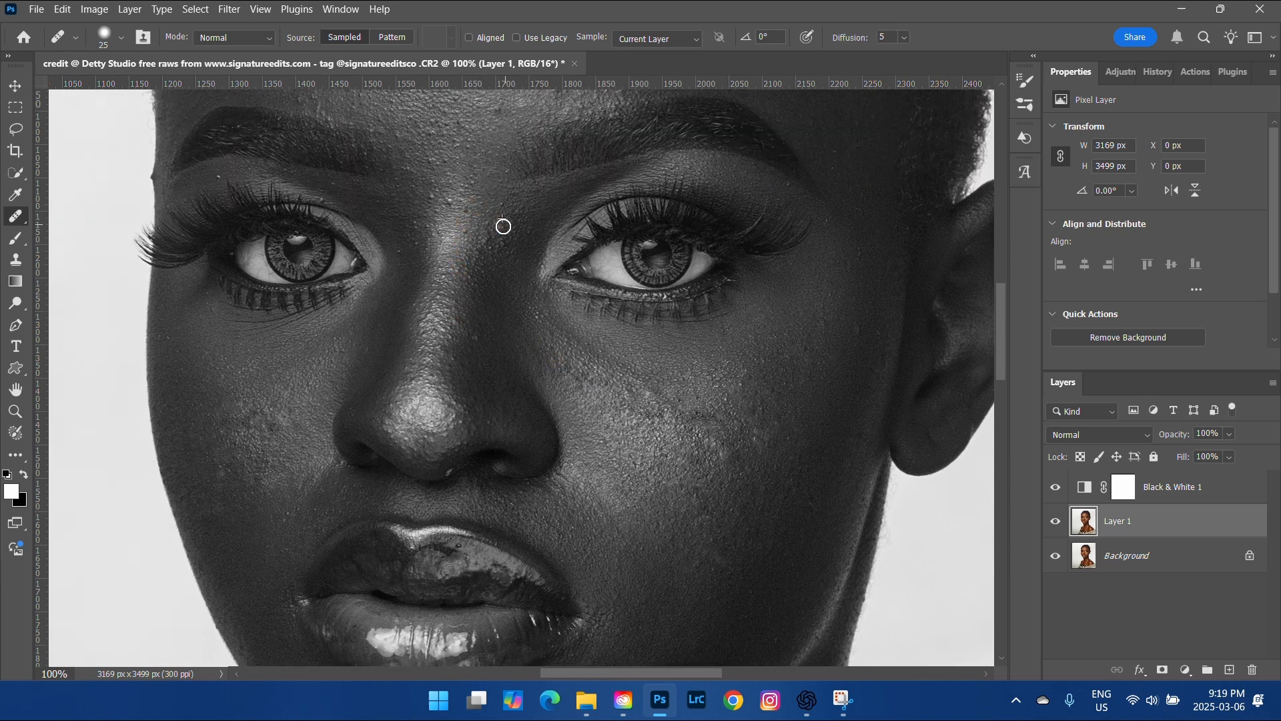
{"action": "left_click", "coordinate": [509, 275], "text": "alt"}
{"action": "left_click", "coordinate": [510, 259]}
{"action": "left_click_drag", "start_coordinate": [501, 249], "coordinate": [492, 252]}
{"action": "left_click", "coordinate": [482, 290], "text": "alt"}
{"action": "left_click", "coordinate": [481, 256]}
{"action": "left_click", "coordinate": [517, 239], "text": "alt"}
{"action": "left_click", "coordinate": [496, 224]}
{"action": "left_click", "coordinate": [466, 223], "text": "alt"}
{"action": "left_click", "coordinate": [468, 235]}
{"action": "left_click", "coordinate": [469, 221], "text": "alt"}
{"action": "left_click", "coordinate": [466, 207]}
{"action": "left_click", "coordinate": [451, 218], "text": "alt"}
{"action": "left_click", "coordinate": [452, 198]}
{"action": "left_click", "coordinate": [465, 257], "text": "alt"}
{"action": "left_click", "coordinate": [463, 243]}
{"action": "left_click", "coordinate": [459, 190], "text": "alt"}
{"action": "left_click", "coordinate": [449, 207]}
{"action": "left_click", "coordinate": [439, 237]}
- Heal the most noticeable bumps on the middle of the forehead with the healing brush
{"action": "scroll", "coordinate": [467, 186], "scroll_direction": "up", "scroll_amount": 2}
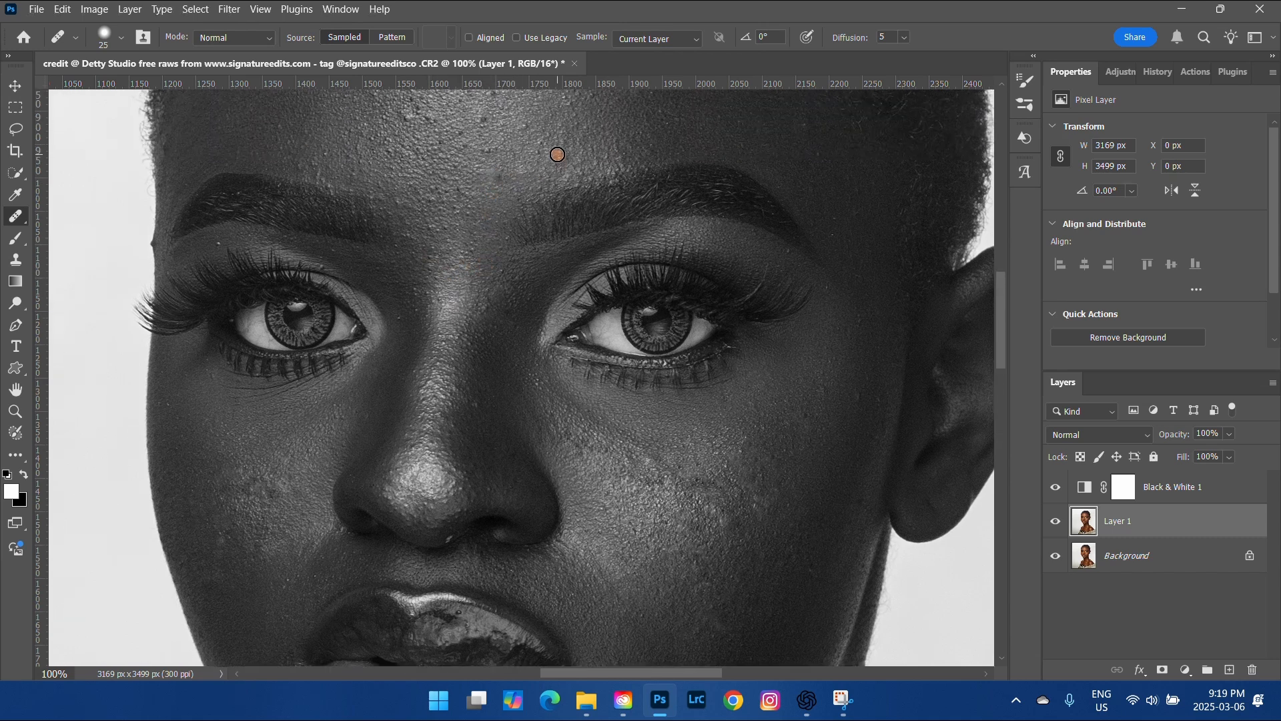
{"action": "scroll", "coordinate": [534, 200], "scroll_direction": "up", "scroll_amount": 4}
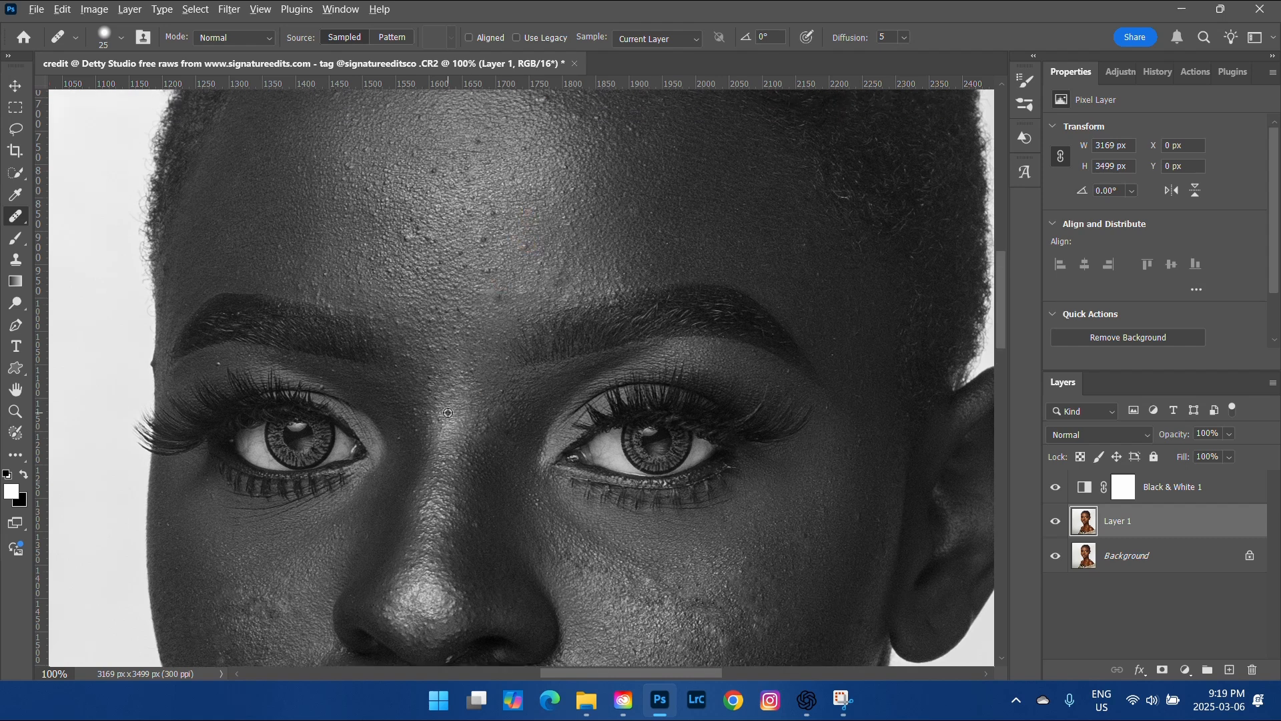
{"action": "left_click", "coordinate": [431, 348], "text": "alt"}
{"action": "left_click", "coordinate": [411, 273], "text": "alt"}
{"action": "left_click", "coordinate": [407, 237]}
{"action": "left_click_drag", "start_coordinate": [428, 237], "coordinate": [403, 211]}
{"action": "left_click", "coordinate": [500, 235], "text": "alt"}
{"action": "left_click", "coordinate": [493, 212]}
{"action": "left_click", "coordinate": [497, 182], "text": "alt"}
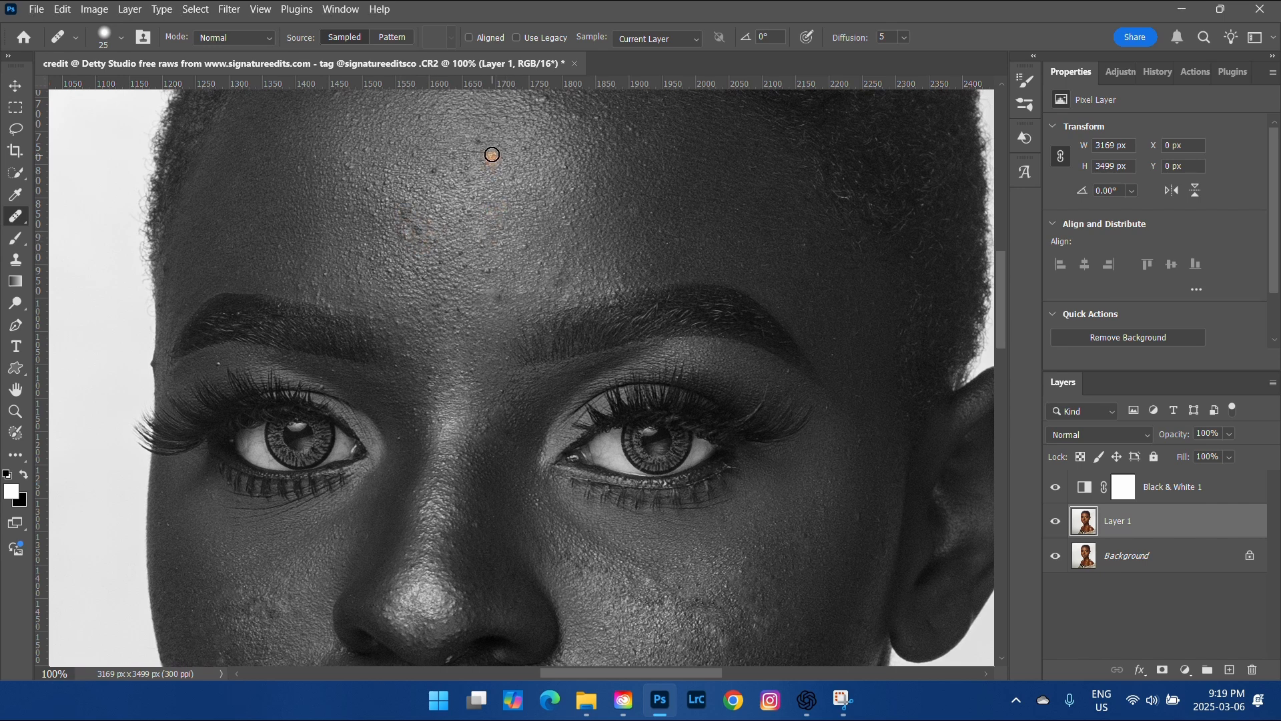
{"action": "left_click_drag", "start_coordinate": [480, 144], "coordinate": [472, 145]}
{"action": "left_click", "coordinate": [433, 172]}
{"action": "scroll", "coordinate": [590, 293], "scroll_direction": "down", "scroll_amount": 3}
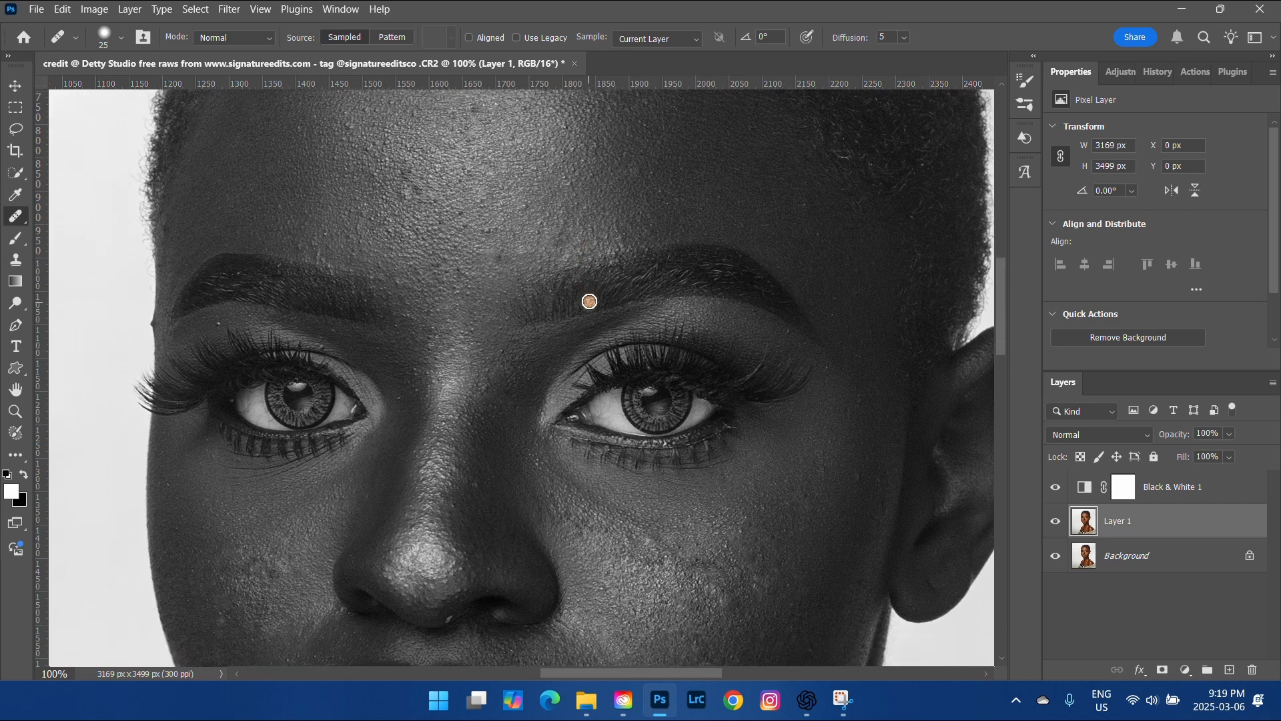
{"action": "scroll", "coordinate": [591, 308], "scroll_direction": "up", "scroll_amount": 5}
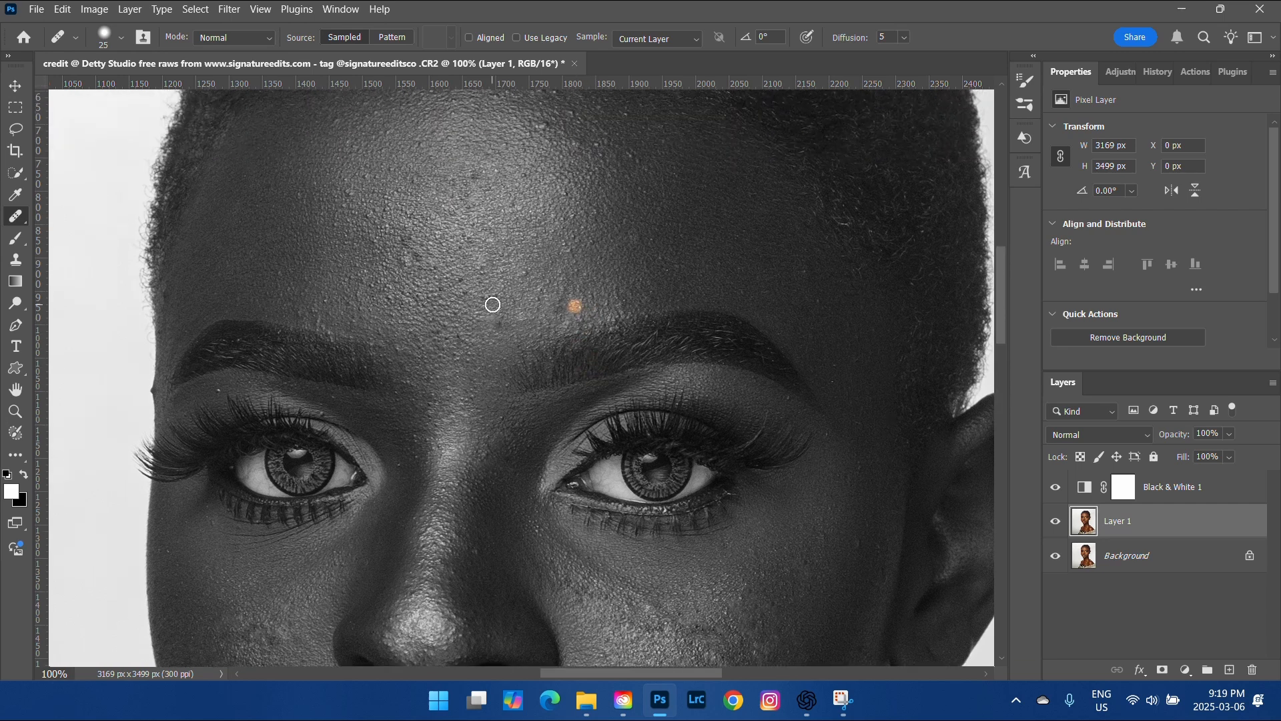
- Switch to the Patch Tool, patch the uneven skin areas in the middle of the forehead, and clear the selections
{"action": "left_click", "coordinate": [15, 458]}
{"action": "right_click", "coordinate": [20, 465]}
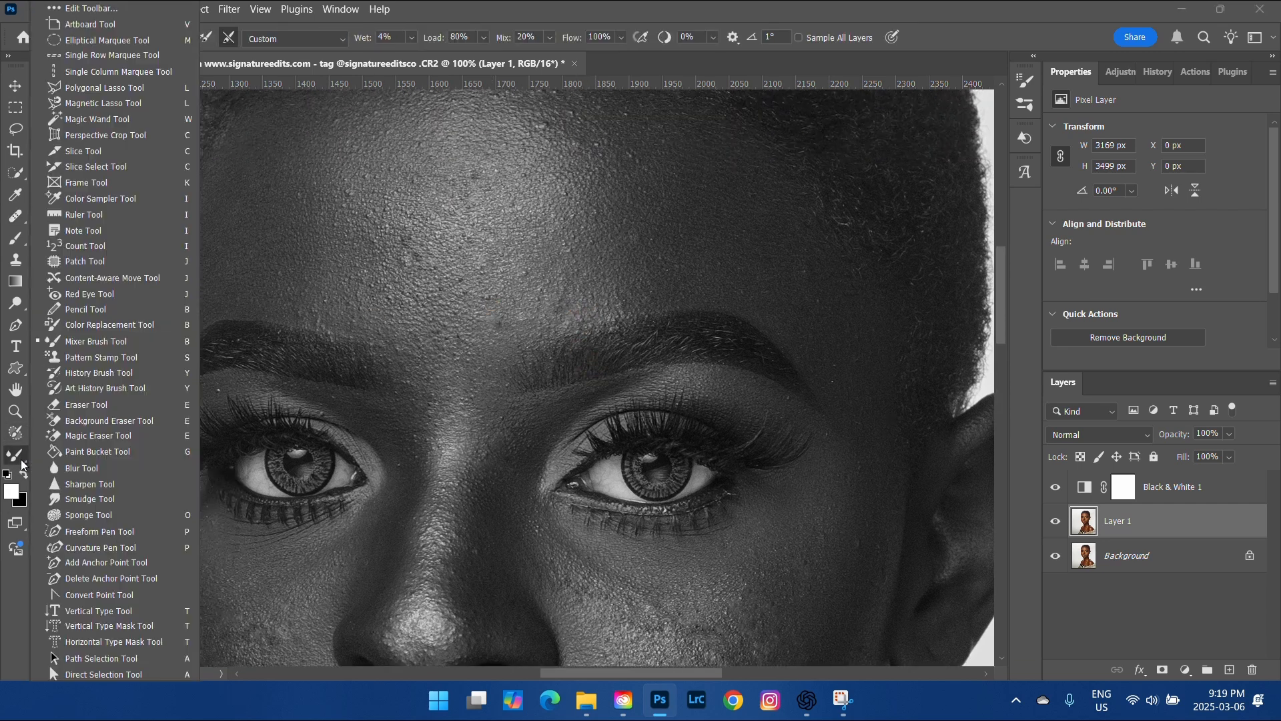
{"action": "left_click", "coordinate": [100, 260]}
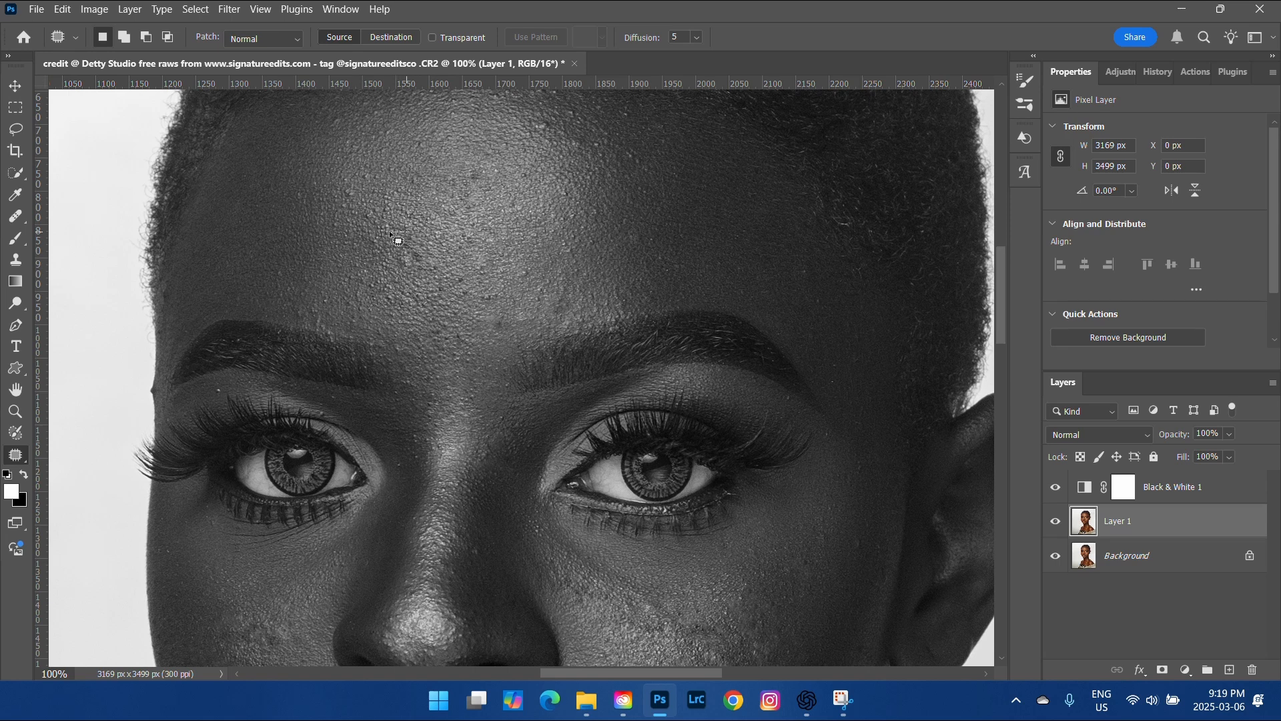
{"action": "mouse_move", "coordinate": [391, 233]}
{"action": "left_mouse_down"}
{"action": "mouse_move", "coordinate": [436, 269]}
{"action": "mouse_move", "coordinate": [442, 245]}
{"action": "mouse_move", "coordinate": [405, 229]}
{"action": "mouse_move", "coordinate": [417, 203]}
{"action": "left_mouse_up"}
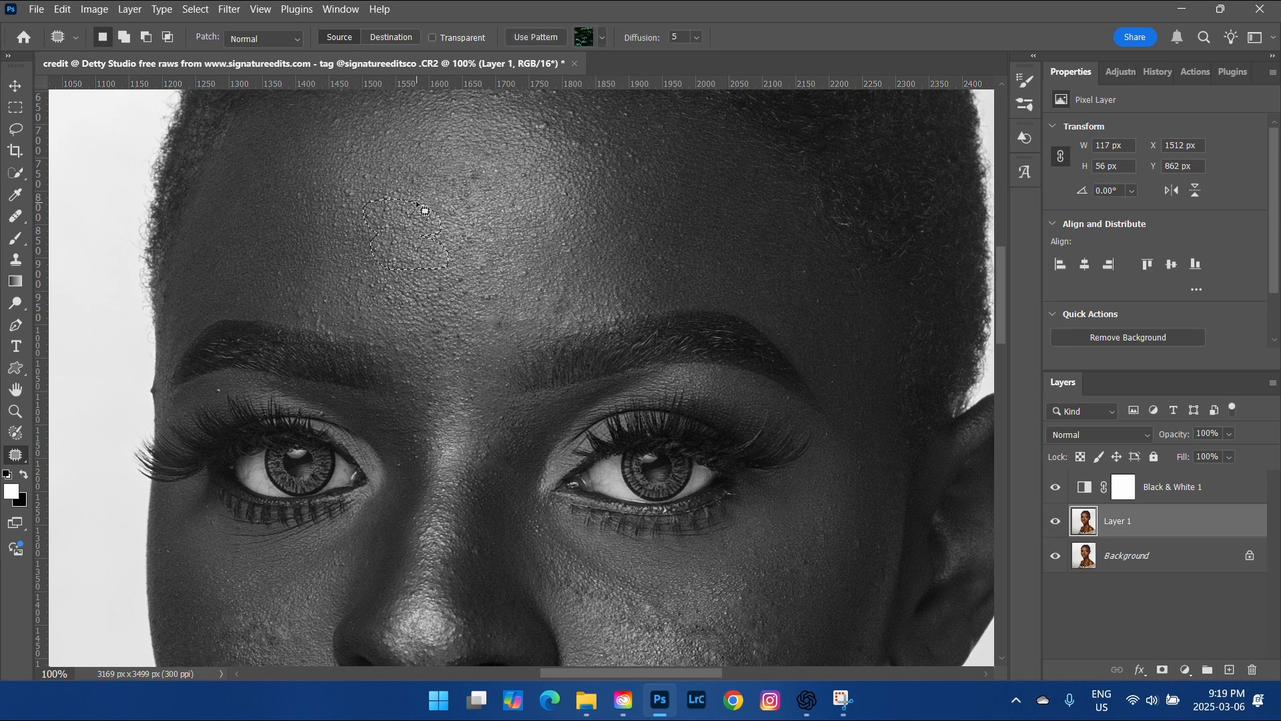
{"action": "key", "text": "ctrl+d"}
{"action": "mouse_move", "coordinate": [472, 164]}
{"action": "left_mouse_down"}
{"action": "mouse_move", "coordinate": [459, 168]}
{"action": "mouse_move", "coordinate": [457, 198]}
{"action": "mouse_move", "coordinate": [496, 177]}
{"action": "mouse_move", "coordinate": [471, 165]}
{"action": "mouse_move", "coordinate": [530, 187]}
{"action": "left_mouse_up"}
{"action": "key", "text": "ctrl+d"}
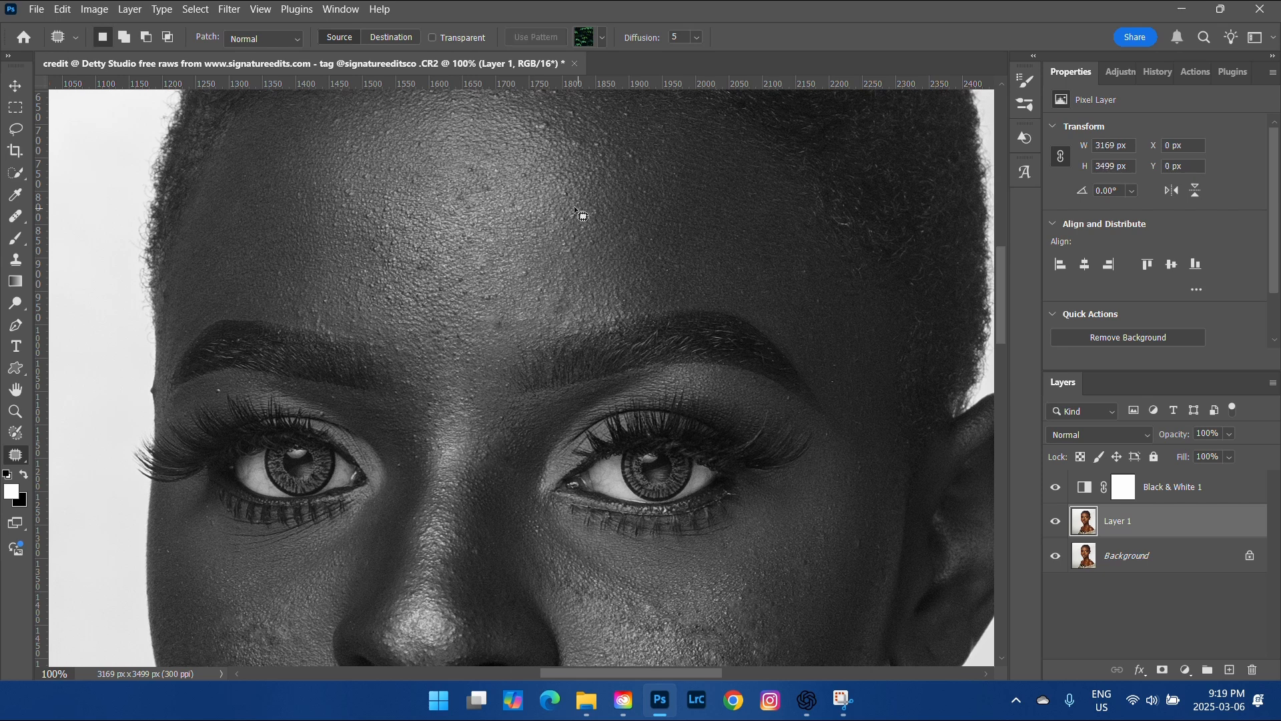
- Patch the uneven skin on the image's right side of the forehead with smoother nearby skin and clear the selections
{"action": "mouse_move", "coordinate": [571, 131]}
{"action": "left_mouse_down"}
{"action": "mouse_move", "coordinate": [513, 137]}
{"action": "mouse_move", "coordinate": [586, 161]}
{"action": "mouse_move", "coordinate": [611, 139]}
{"action": "mouse_move", "coordinate": [565, 177]}
{"action": "mouse_move", "coordinate": [553, 153]}
{"action": "mouse_move", "coordinate": [529, 171]}
{"action": "mouse_move", "coordinate": [626, 197]}
{"action": "mouse_move", "coordinate": [504, 184]}
{"action": "mouse_move", "coordinate": [600, 203]}
{"action": "mouse_move", "coordinate": [672, 365]}
{"action": "left_mouse_up"}
{"action": "key", "text": "ctrl+d"}
{"action": "scroll", "coordinate": [589, 206], "scroll_direction": "up", "scroll_amount": 1}
{"action": "mouse_move", "coordinate": [590, 259]}
{"action": "left_mouse_down"}
{"action": "mouse_move", "coordinate": [574, 268]}
{"action": "mouse_move", "coordinate": [619, 270]}
{"action": "left_mouse_up"}
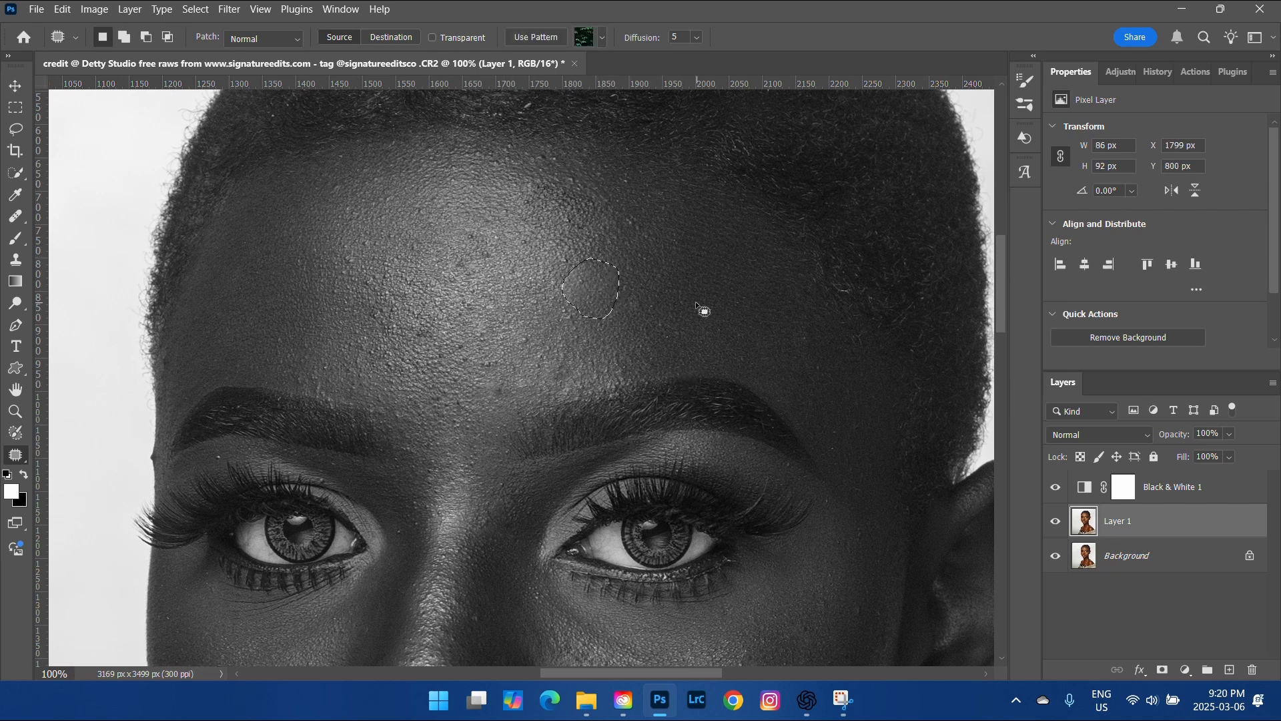
{"action": "key", "text": "ctrl+d"}
{"action": "left_click", "coordinate": [619, 19]}
{"action": "scroll", "coordinate": [458, 194], "scroll_direction": "up", "scroll_amount": 1}
{"action": "scroll", "coordinate": [572, 409], "scroll_direction": "down", "scroll_amount": 1}
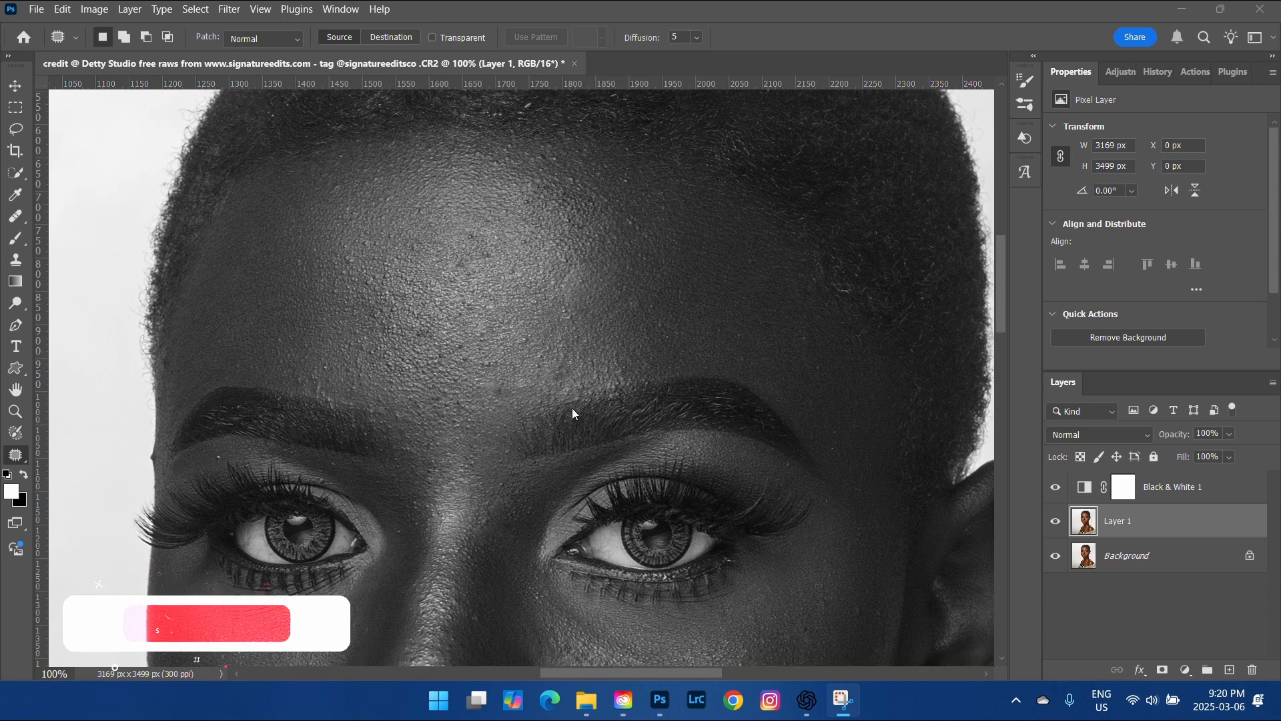
- Patch the remaining rough skin on the outer part of the image's right cheek and deselect
{"action": "scroll", "coordinate": [573, 408], "scroll_direction": "down", "scroll_amount": 3}
{"action": "mouse_move", "coordinate": [702, 530]}
{"action": "left_mouse_down"}
{"action": "mouse_move", "coordinate": [663, 491]}
{"action": "mouse_move", "coordinate": [694, 497]}
{"action": "left_mouse_up"}
{"action": "mouse_move", "coordinate": [745, 507]}
{"action": "left_mouse_down"}
{"action": "mouse_move", "coordinate": [760, 527]}
{"action": "mouse_move", "coordinate": [744, 601]}
{"action": "left_mouse_up"}
{"action": "left_click_drag", "start_coordinate": [734, 541], "coordinate": [732, 580]}
{"action": "key", "text": "ctrl+d"}
{"action": "scroll", "coordinate": [752, 564], "scroll_direction": "down", "scroll_amount": 3}
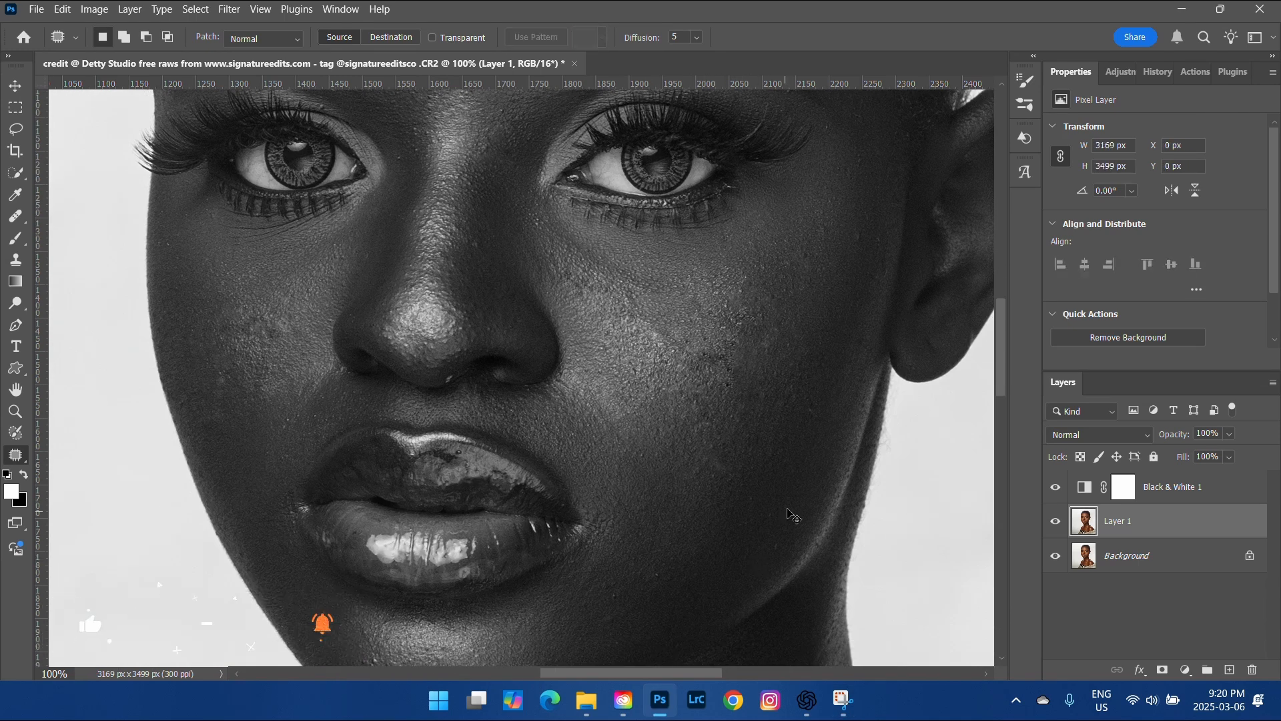
- Hide the Black & White 1 adjustment layer to return the whole portrait to colour
{"action": "key", "text": "ctrl+minus"}
{"action": "key", "text": "ctrl+minus"}
{"action": "key", "text": "ctrl+minus"}
{"action": "key", "text": "ctrl+plus"}
{"action": "key", "text": "ctrl+plus"}
{"action": "key", "text": "ctrl+minus"}
{"action": "key", "text": "ctrl+minus"}
{"action": "key", "text": "ctrl+minus"}
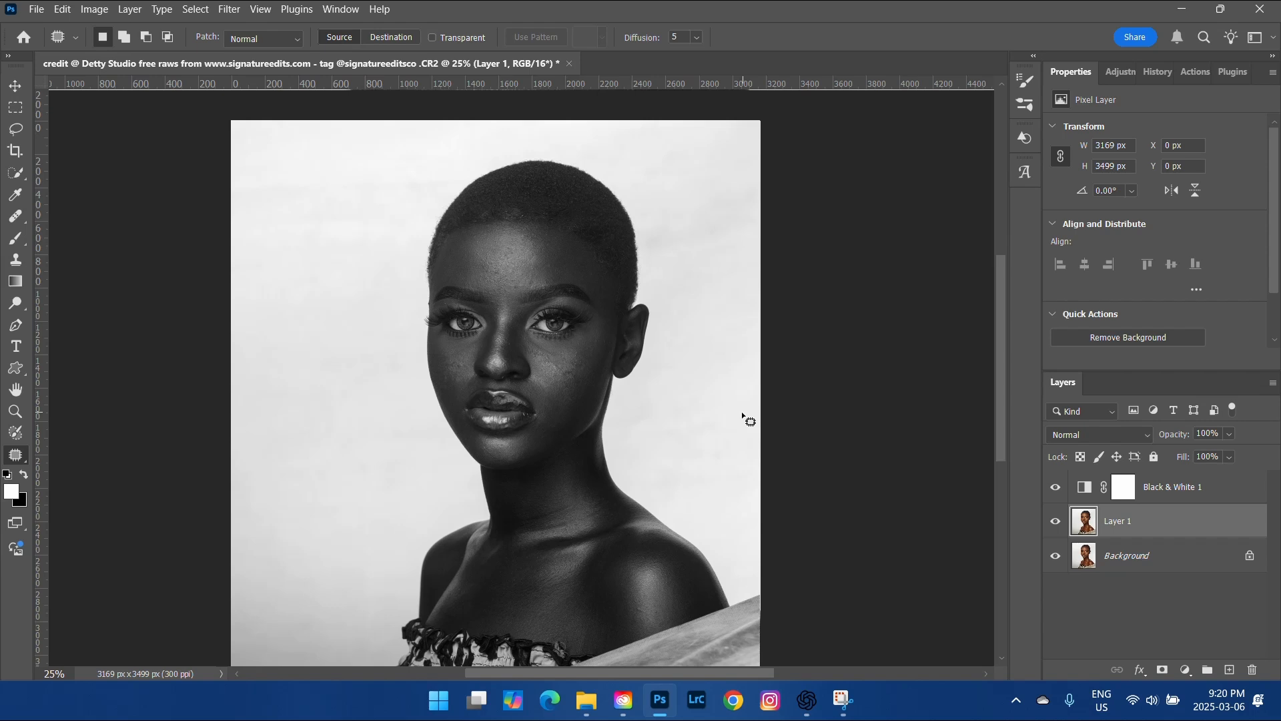
{"action": "left_click", "coordinate": [1056, 488]}
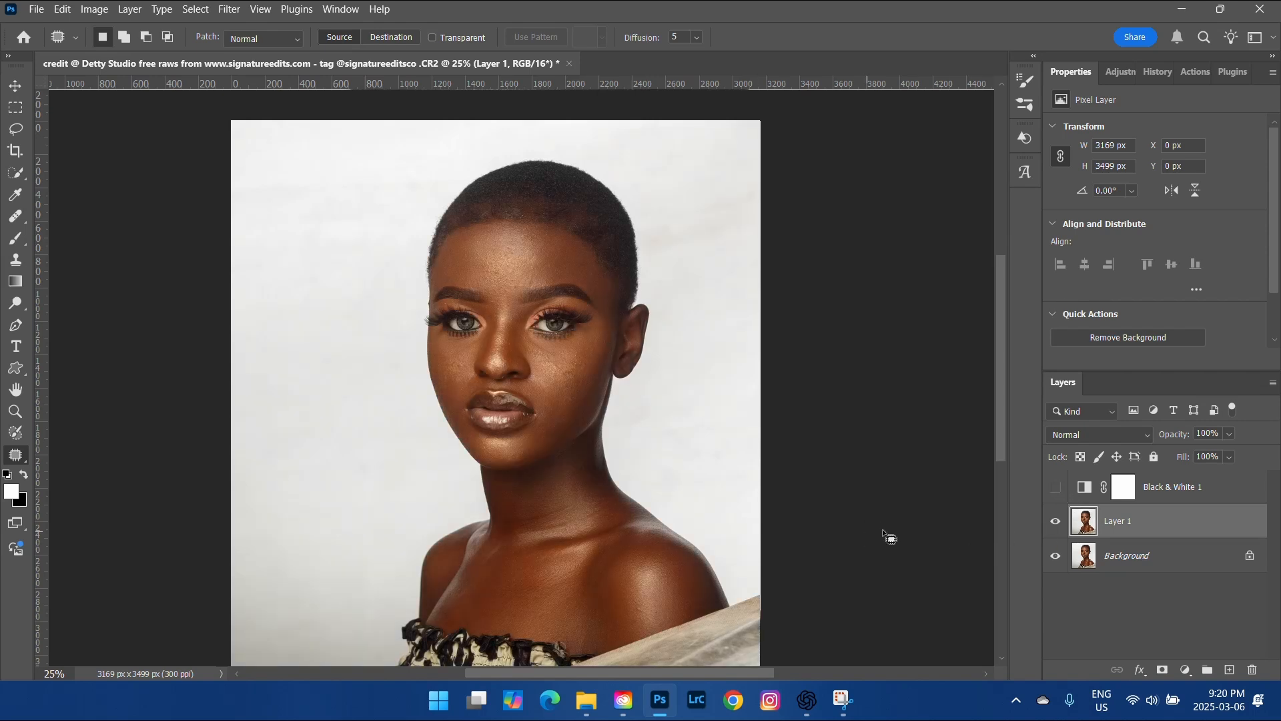
- Compare the face before and after retouching by switching the visibility of Layer 1 off and on
{"action": "left_click", "coordinate": [1057, 525]}
{"action": "key", "text": "ctrl+plus"}
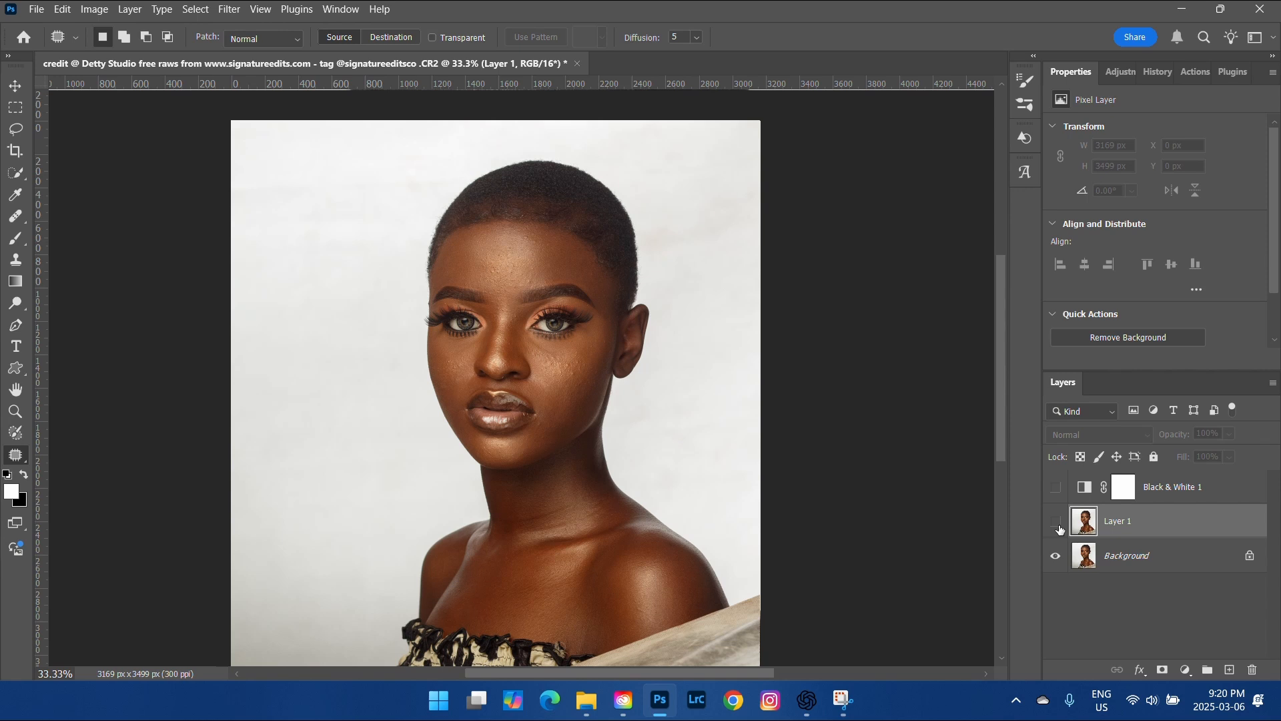
{"action": "key", "text": "ctrl+plus"}
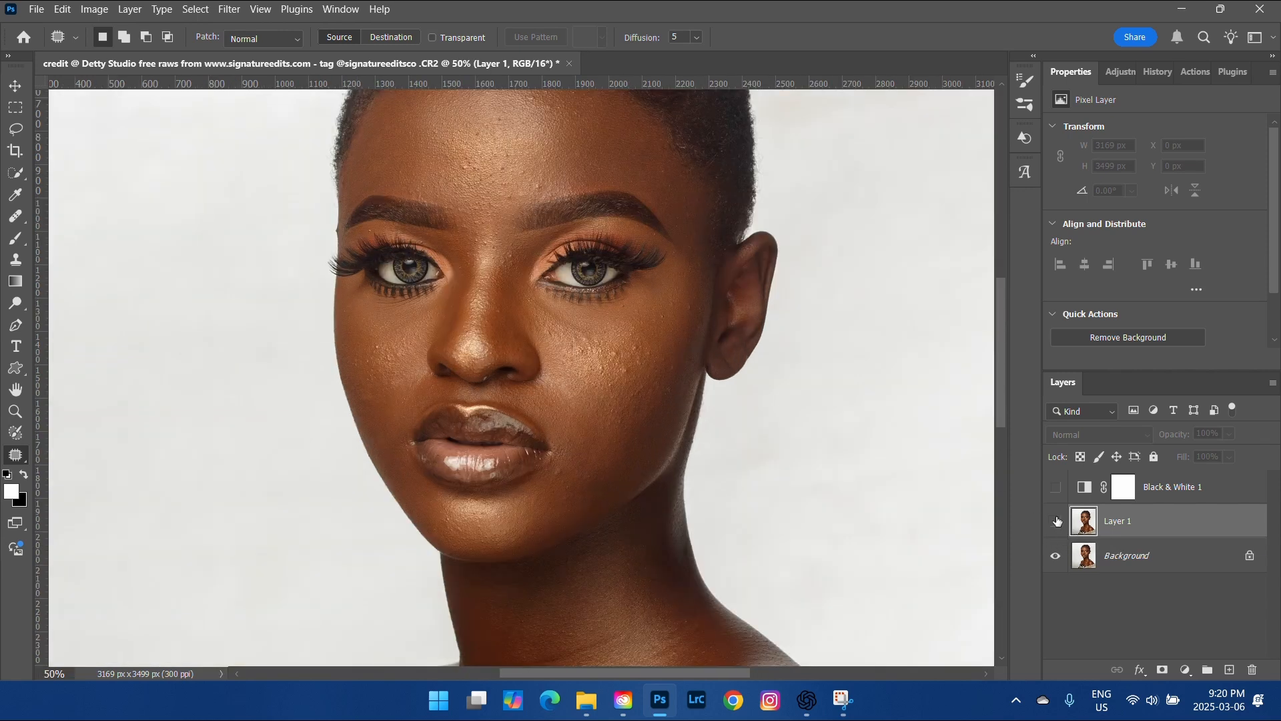
{"action": "left_click", "coordinate": [1057, 524]}
{"action": "left_click", "coordinate": [1060, 528]}
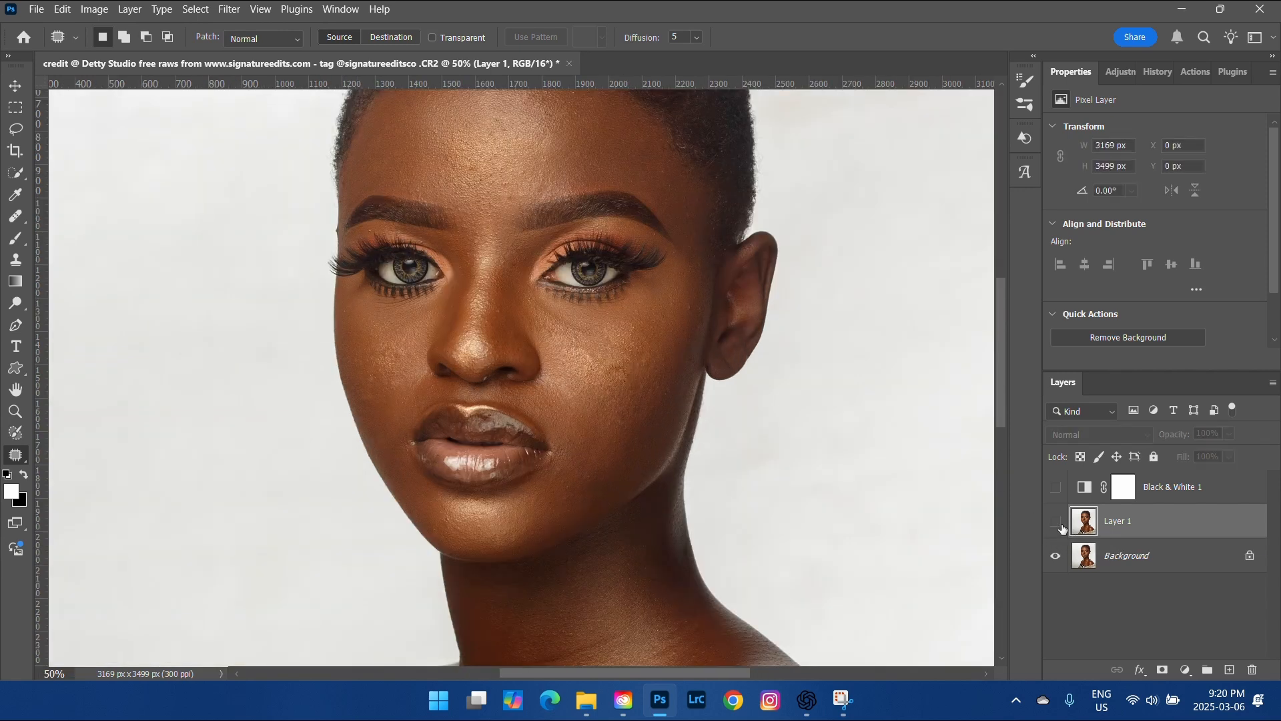
{"action": "left_click", "coordinate": [1065, 531]}
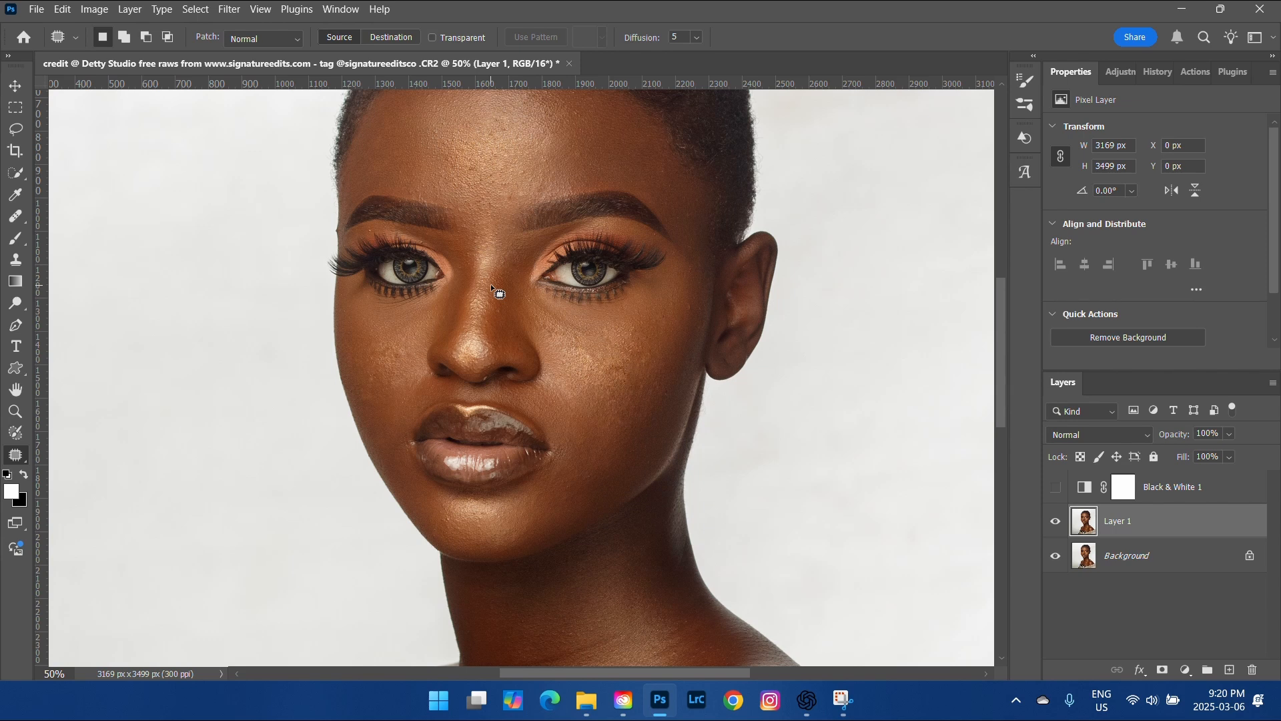
{"action": "scroll", "coordinate": [602, 364], "scroll_direction": "up", "scroll_amount": 3}
{"action": "scroll", "coordinate": [658, 373], "scroll_direction": "down", "scroll_amount": 3}
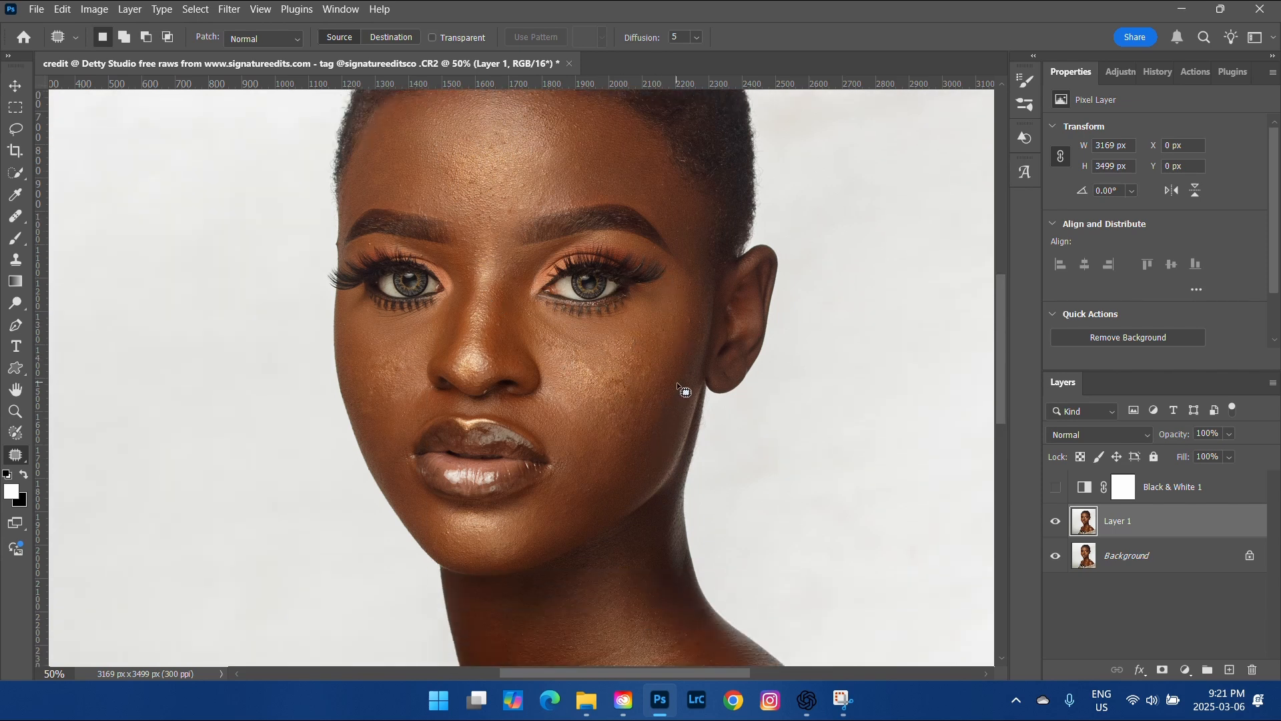
- Duplicate Layer 1 twice, naming the lower copy "low" and the upper copy "high"
{"action": "key", "text": "ctrl+minus"}
{"action": "key", "text": "ctrl+minus"}
{"action": "key", "text": "ctrl+minus"}
{"action": "key", "text": "ctrl+plus"}
{"action": "key", "text": "ctrl+plus"}
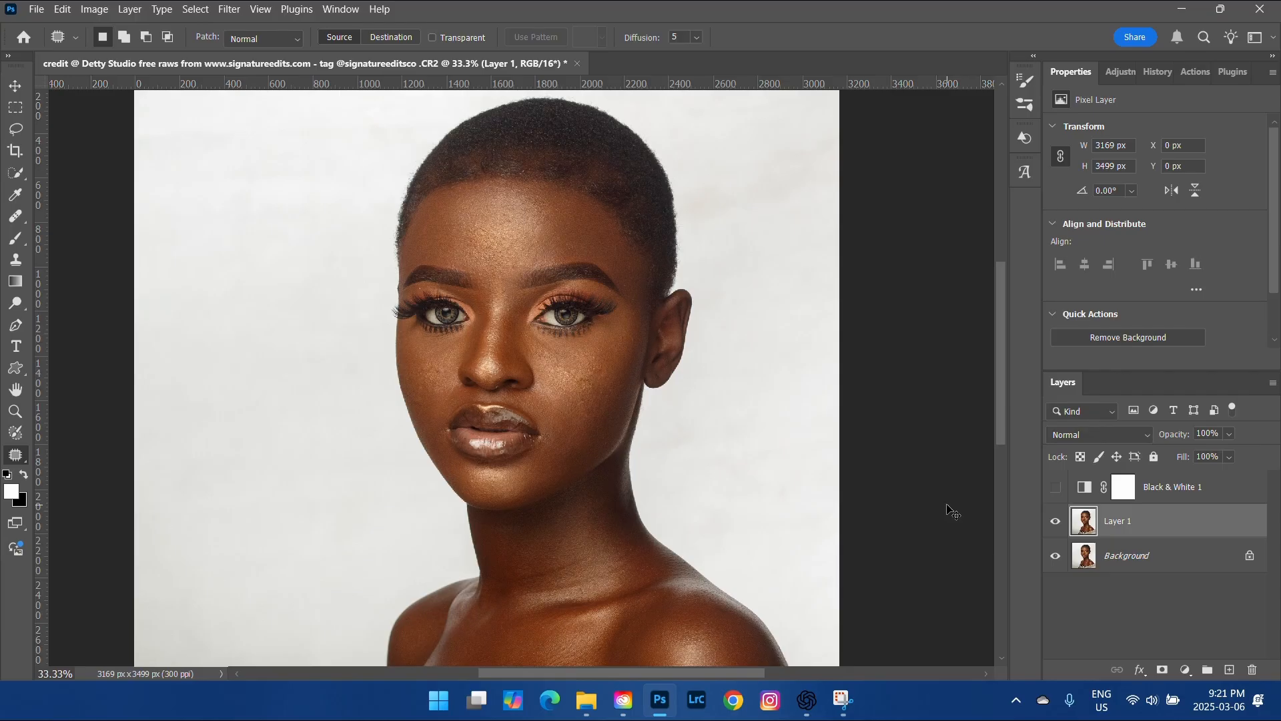
{"action": "key", "text": "ctrl+j"}
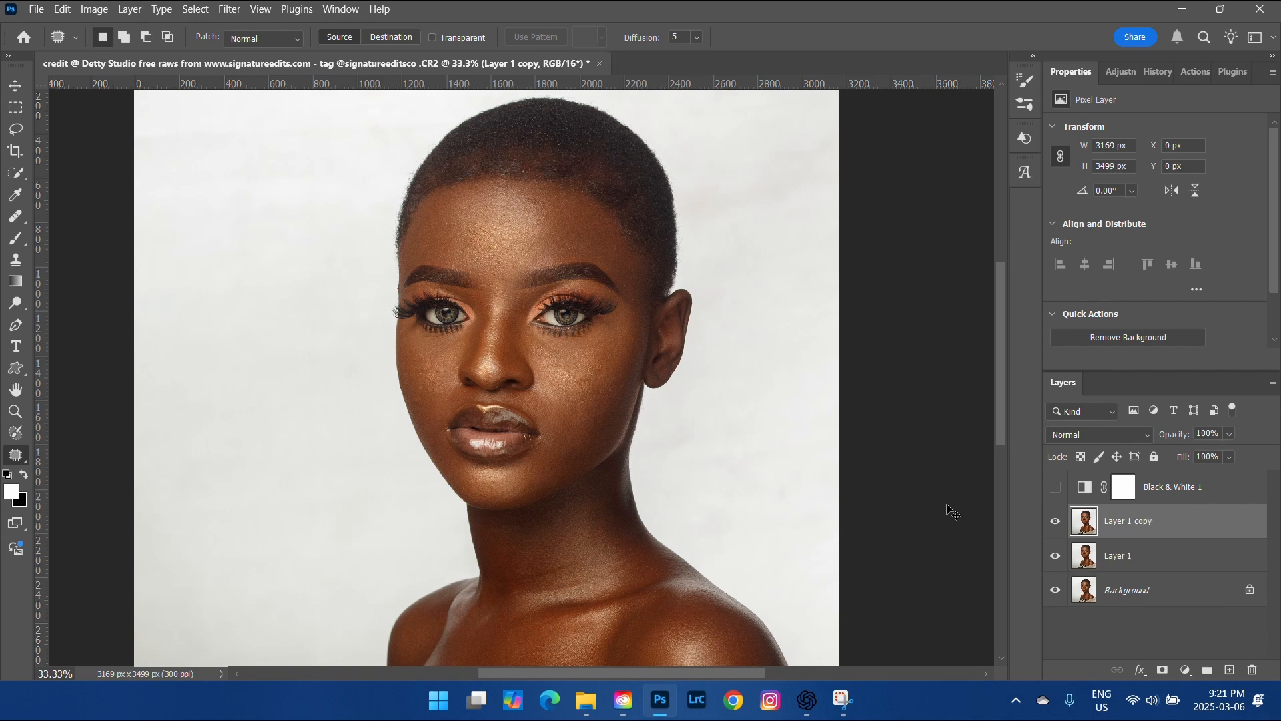
{"action": "key", "text": "ctrl+j"}
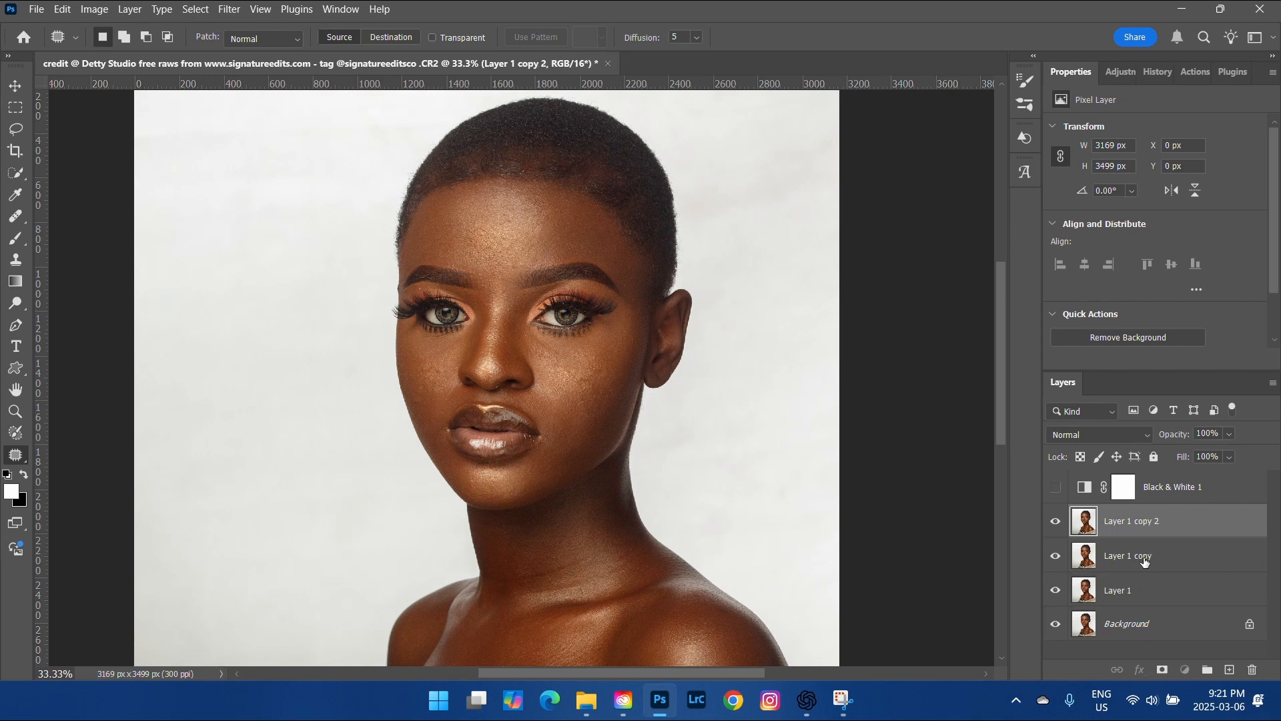
{"action": "left_click", "coordinate": [1143, 561]}
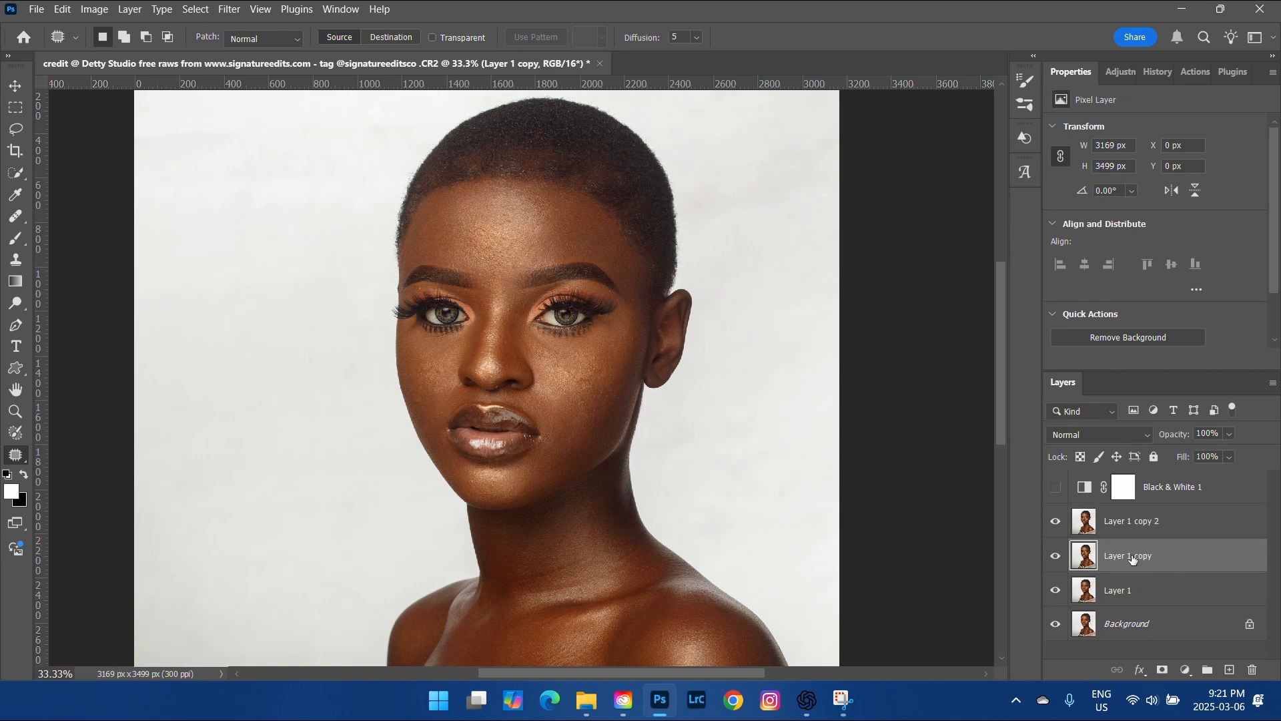
{"action": "double_click", "coordinate": [1132, 558]}
{"action": "left_click", "coordinate": [1130, 524]}
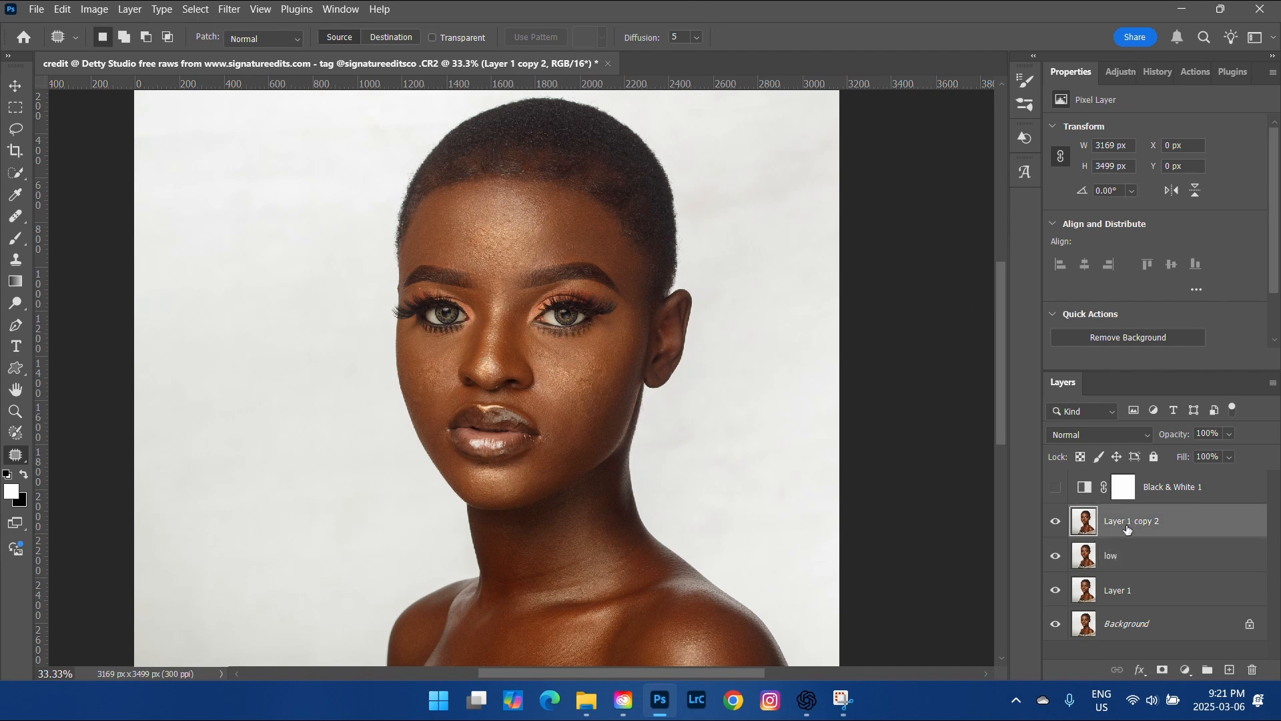
{"action": "double_click", "coordinate": [1129, 521]}
- Group the low and high layers together and expand the group
{"action": "left_click", "coordinate": [1210, 569]}
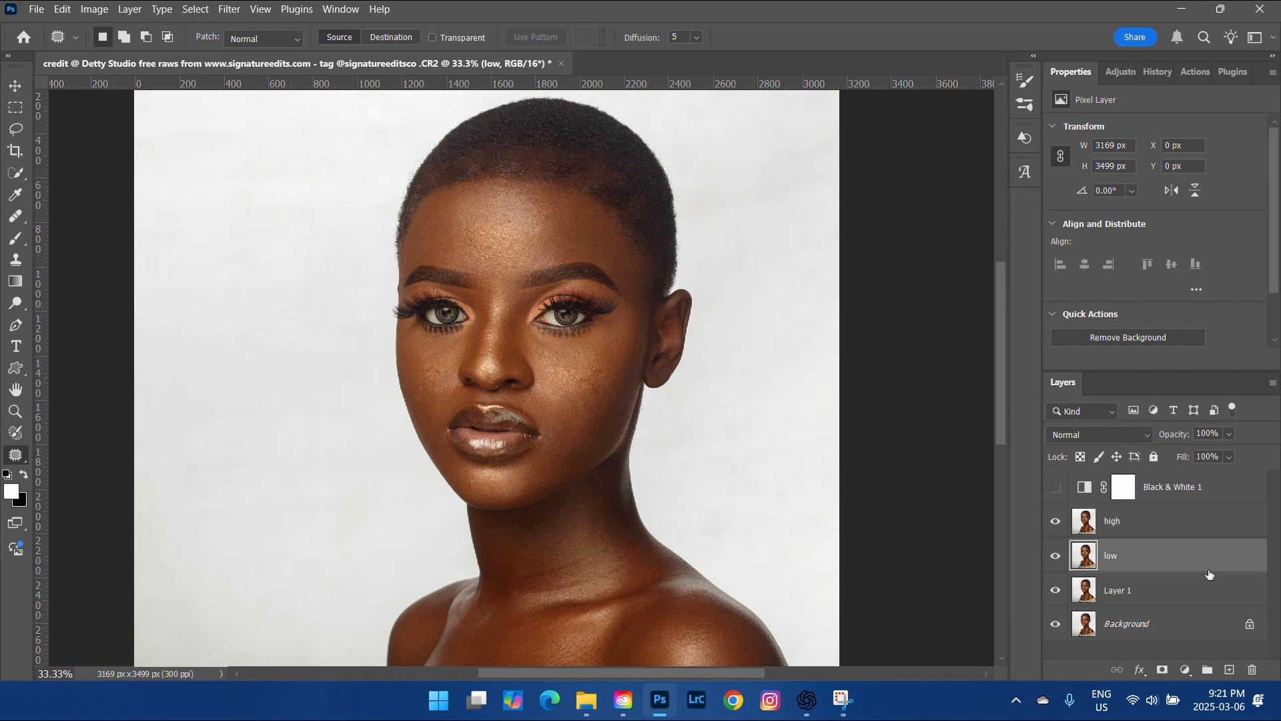
{"action": "left_click", "coordinate": [1184, 534], "text": "shift"}
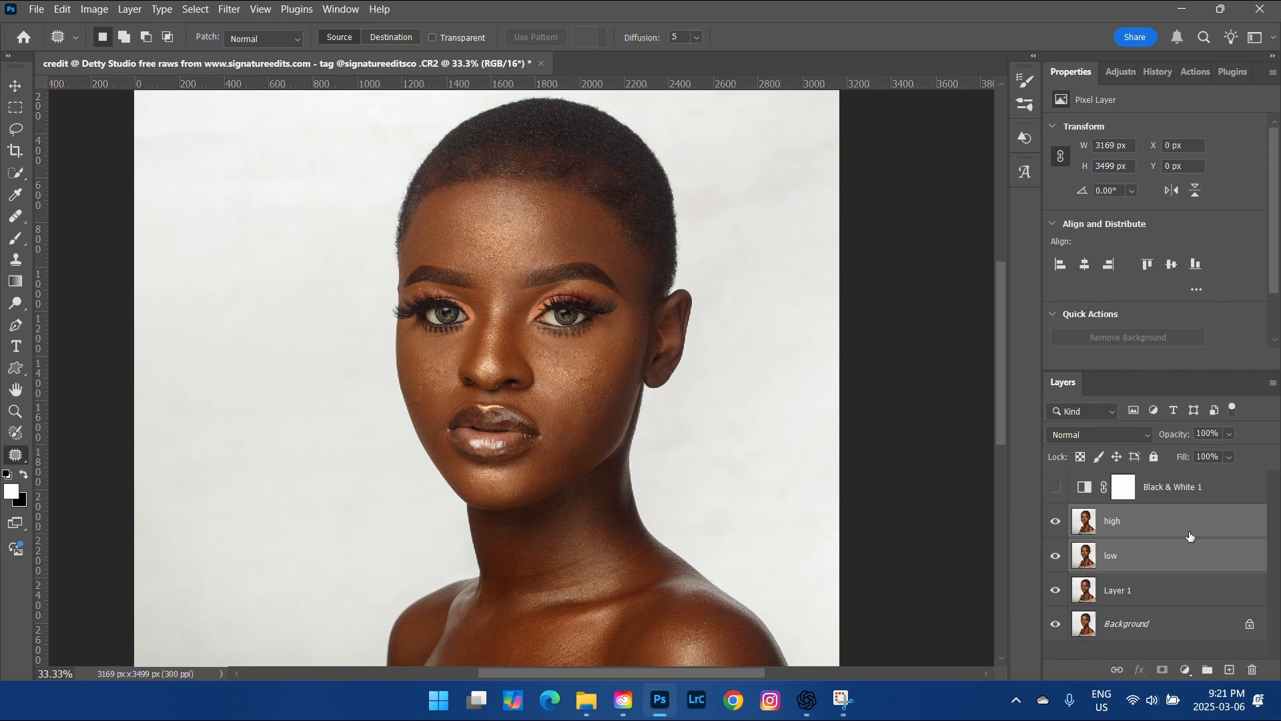
{"action": "key", "text": "ctrl+g"}
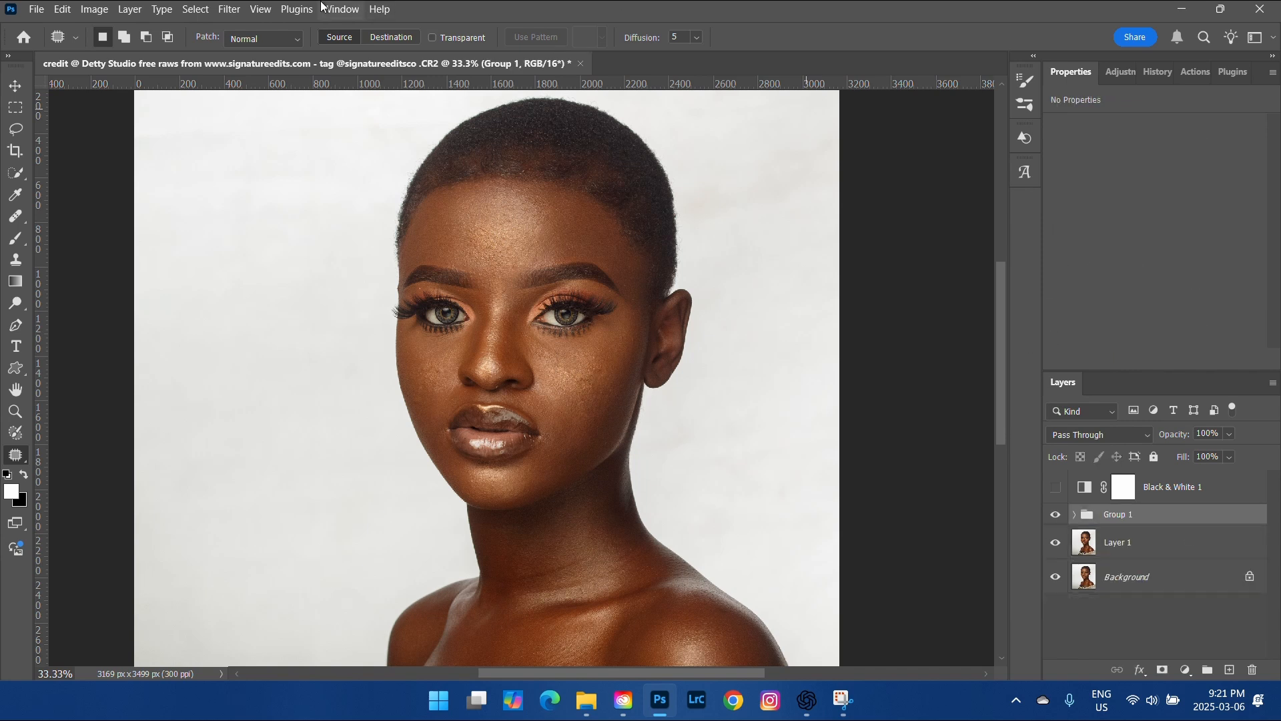
{"action": "left_click", "coordinate": [1074, 514]}
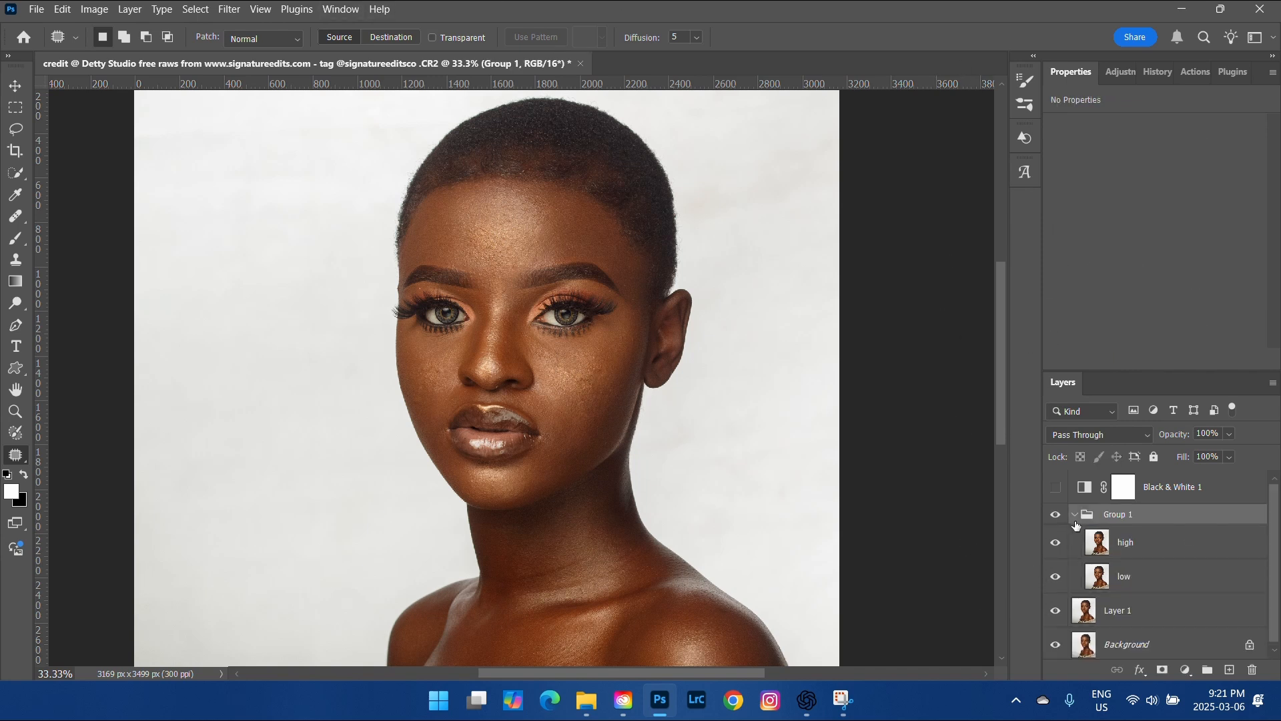
- Hide the high layer and apply a Gaussian Blur with a 6.4-pixel radius to the low layer
{"action": "left_click", "coordinate": [1056, 543]}
{"action": "left_click", "coordinate": [1127, 590]}
{"action": "left_click", "coordinate": [229, 9]}
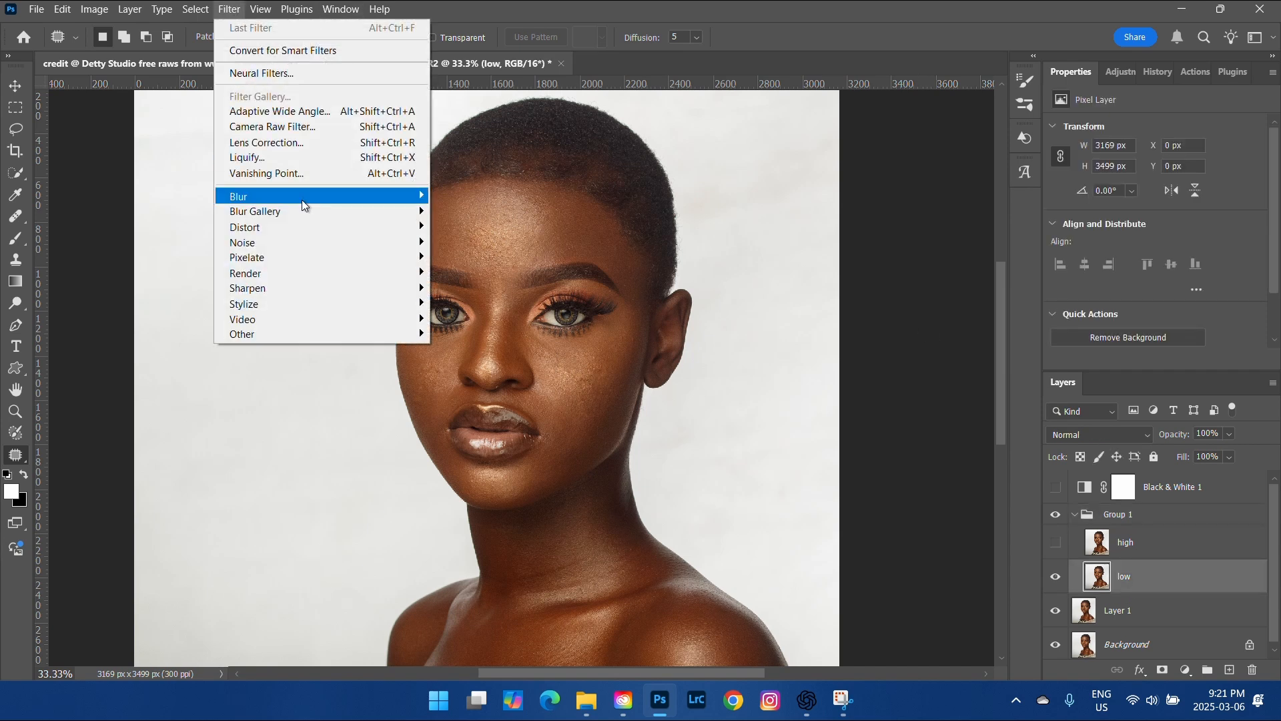
{"action": "mouse_move", "coordinate": [301, 201]}
{"action": "left_click", "coordinate": [490, 259]}
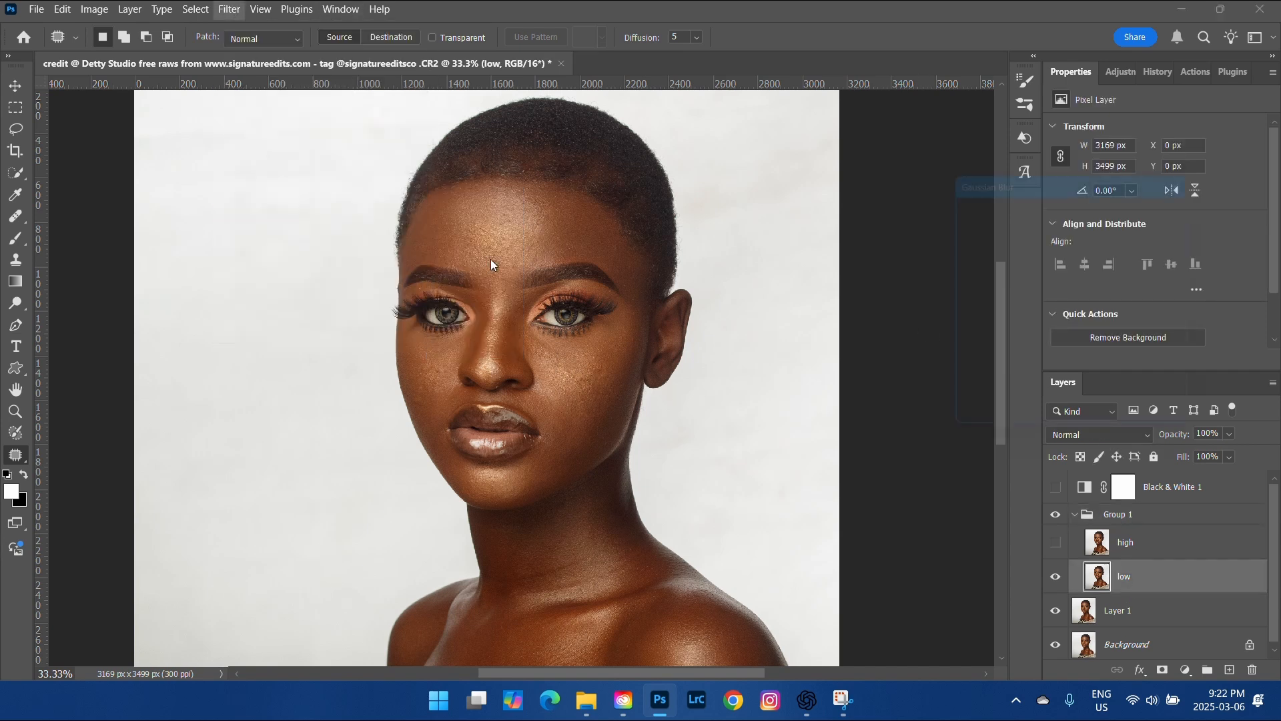
{"action": "left_click_drag", "start_coordinate": [998, 429], "coordinate": [1010, 426]}
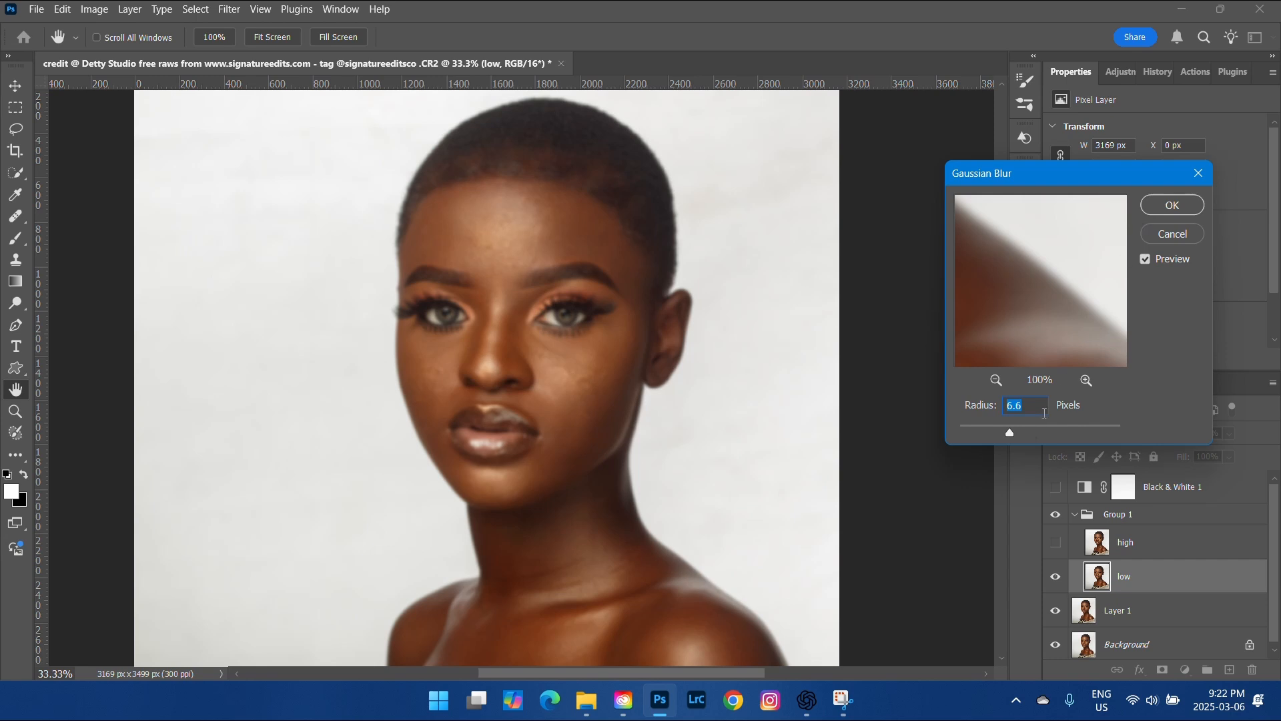
{"action": "left_click_drag", "start_coordinate": [1011, 434], "coordinate": [1009, 434]}
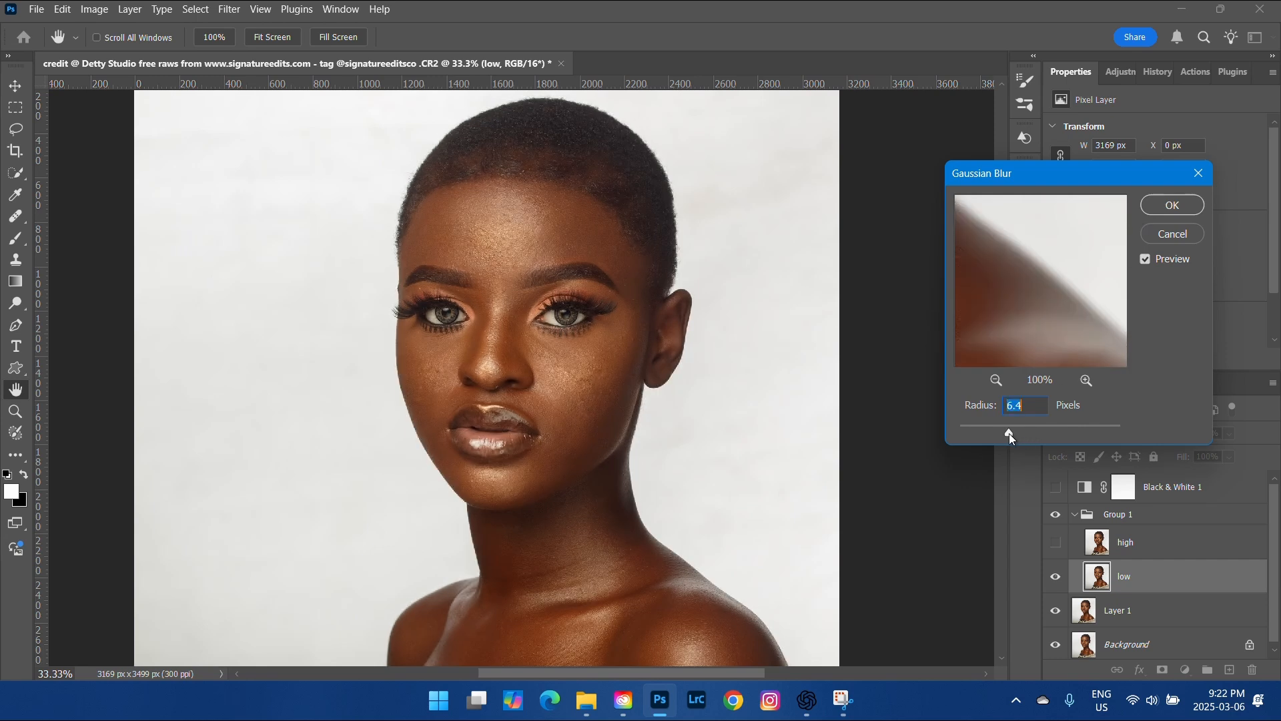
{"action": "key", "text": "Return"}
{"action": "key", "text": "j"}
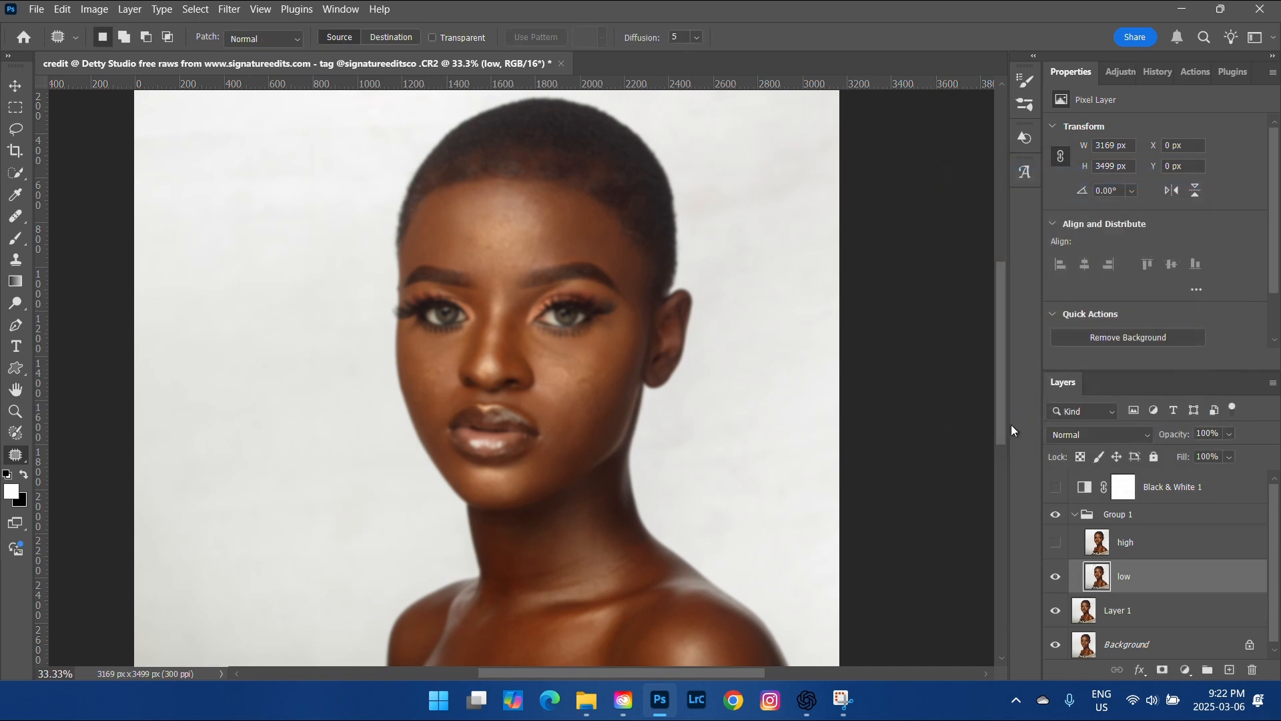
- Show the high layer and run Apply Image on it with layer low, Subtract blending, scale 2 and offset 128
{"action": "left_click", "coordinate": [1056, 541]}
{"action": "left_click", "coordinate": [1138, 542]}
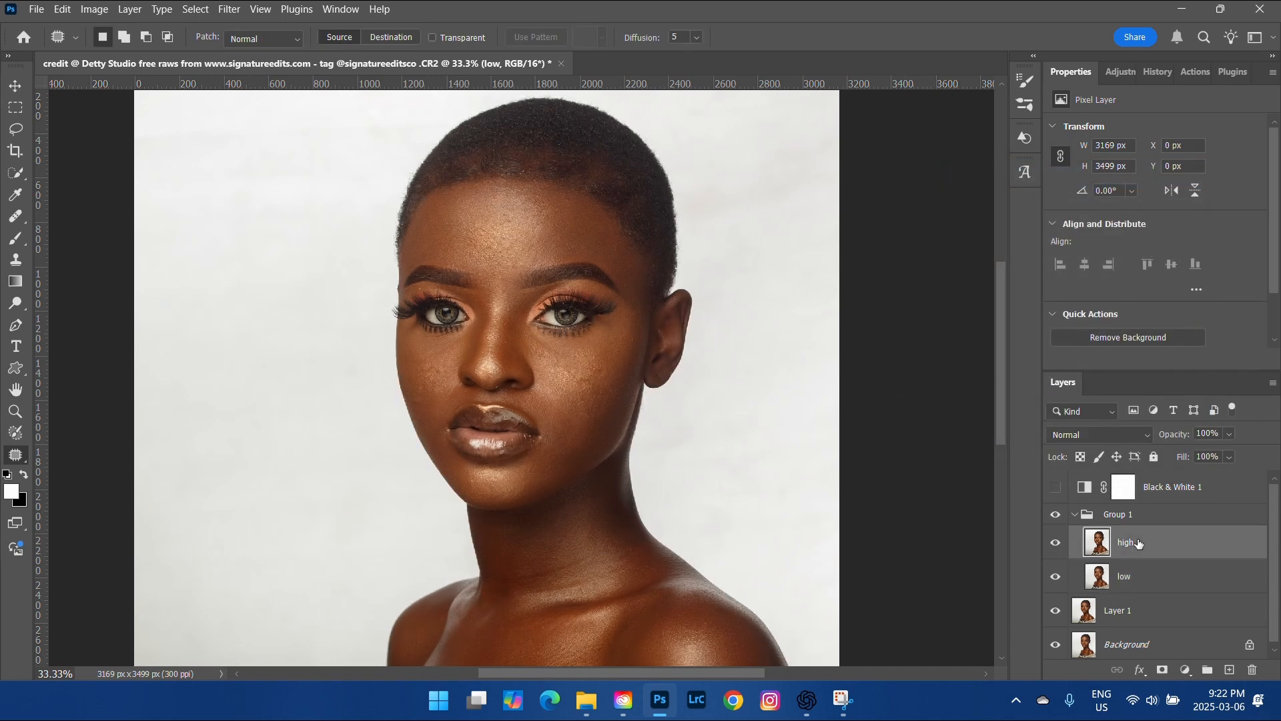
{"action": "left_click", "coordinate": [106, 14]}
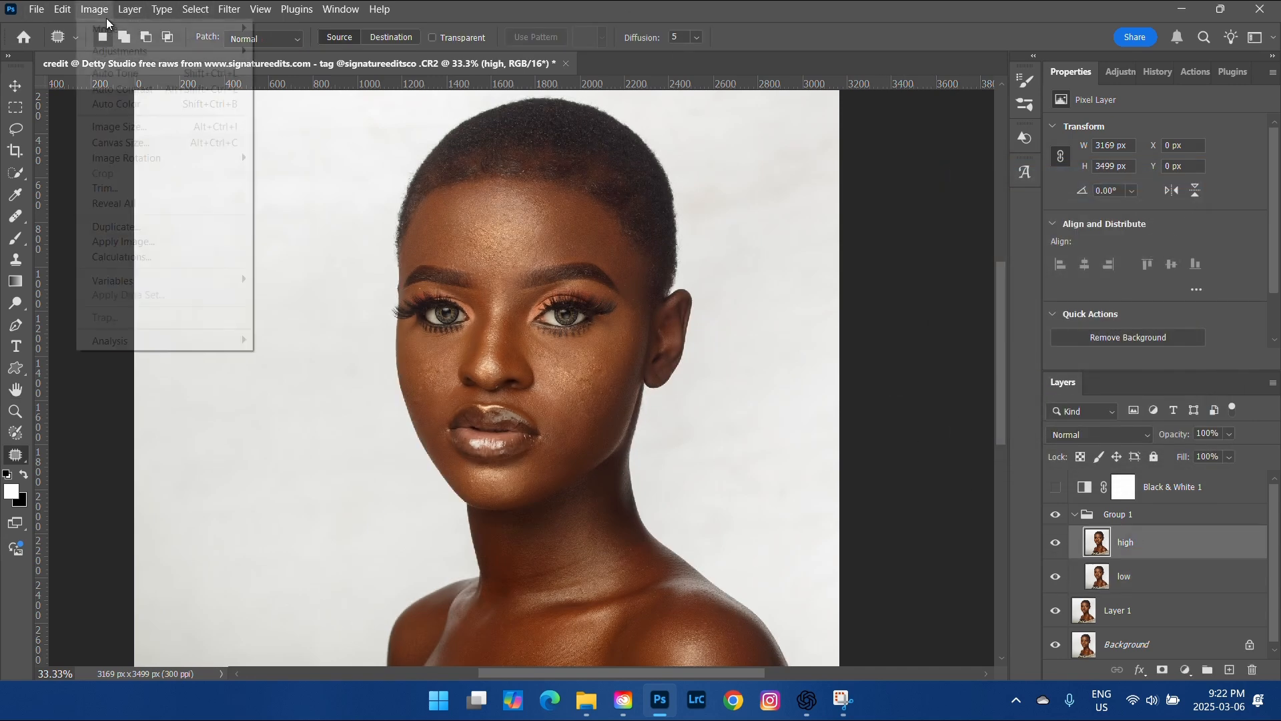
{"action": "left_click", "coordinate": [142, 242]}
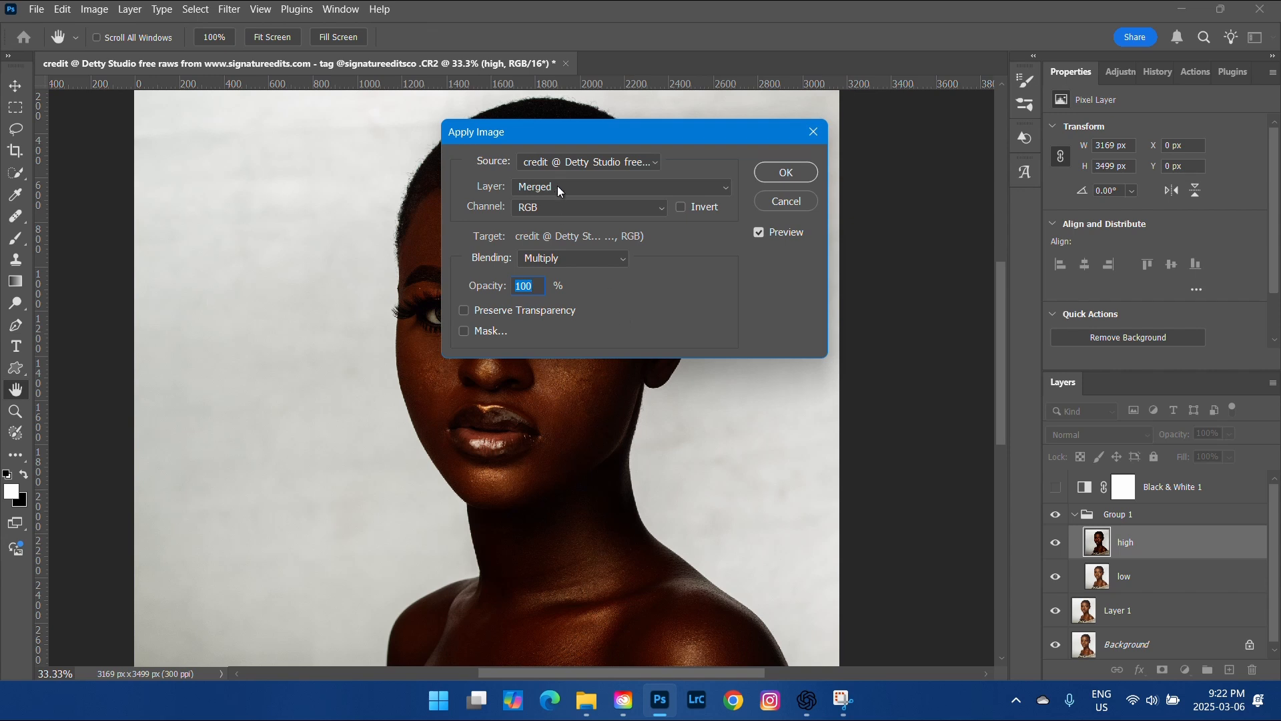
{"action": "left_click", "coordinate": [558, 187]}
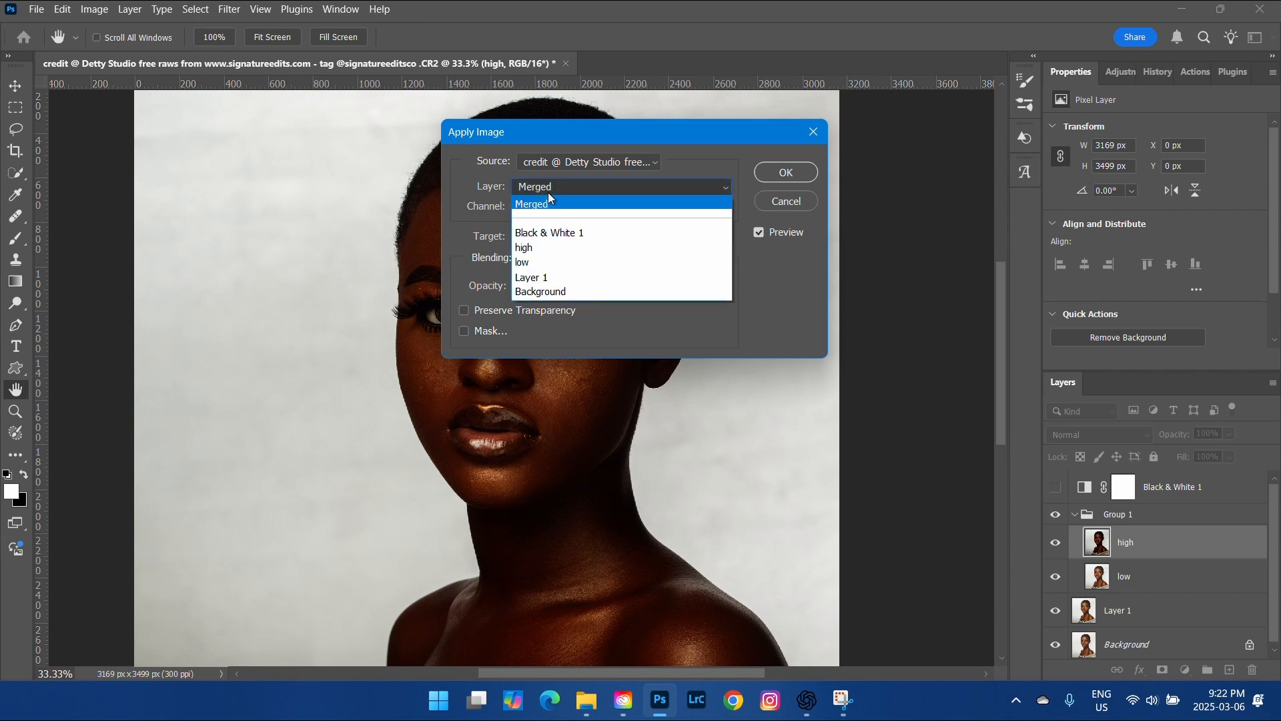
{"action": "left_click", "coordinate": [546, 262]}
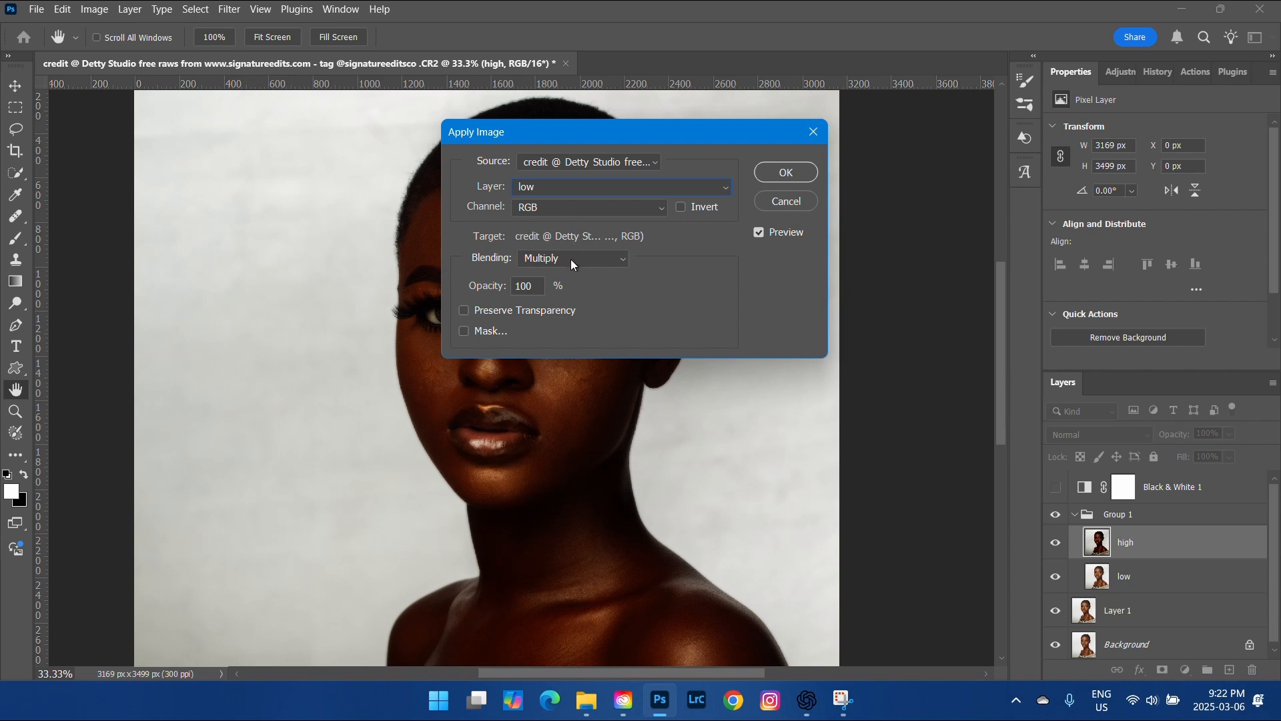
{"action": "left_click", "coordinate": [571, 264]}
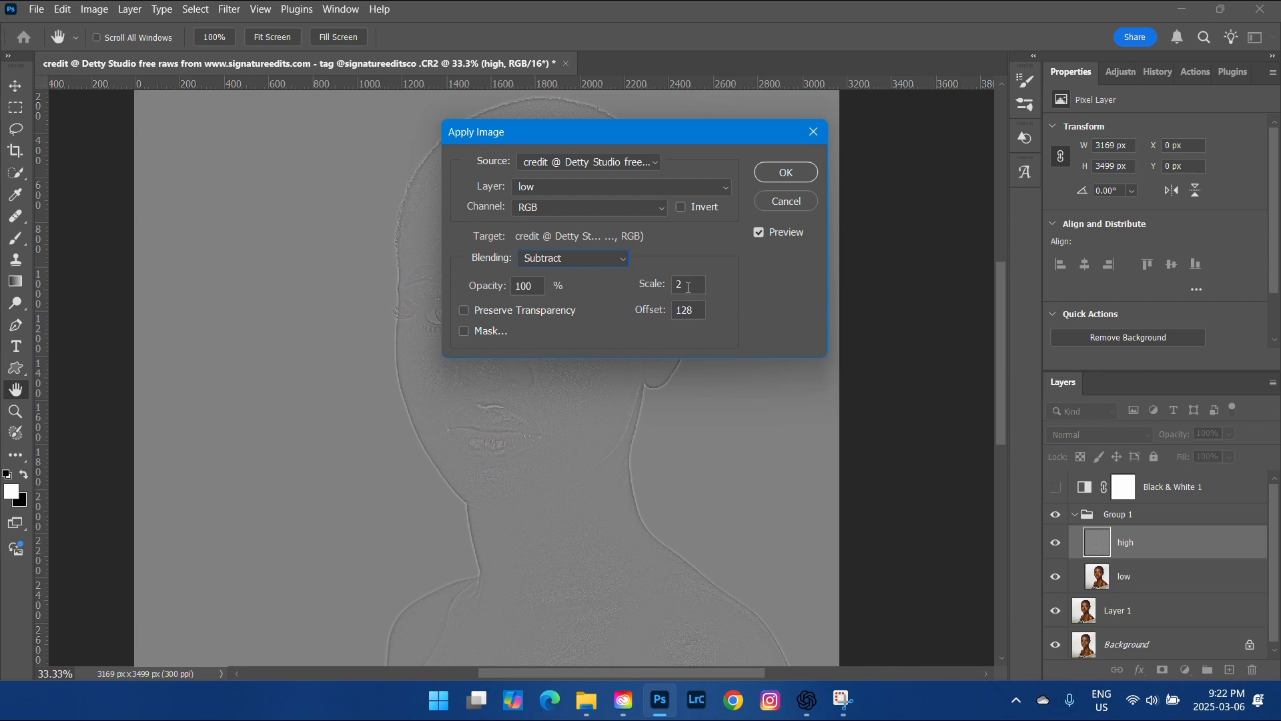
{"action": "left_click", "coordinate": [794, 172]}
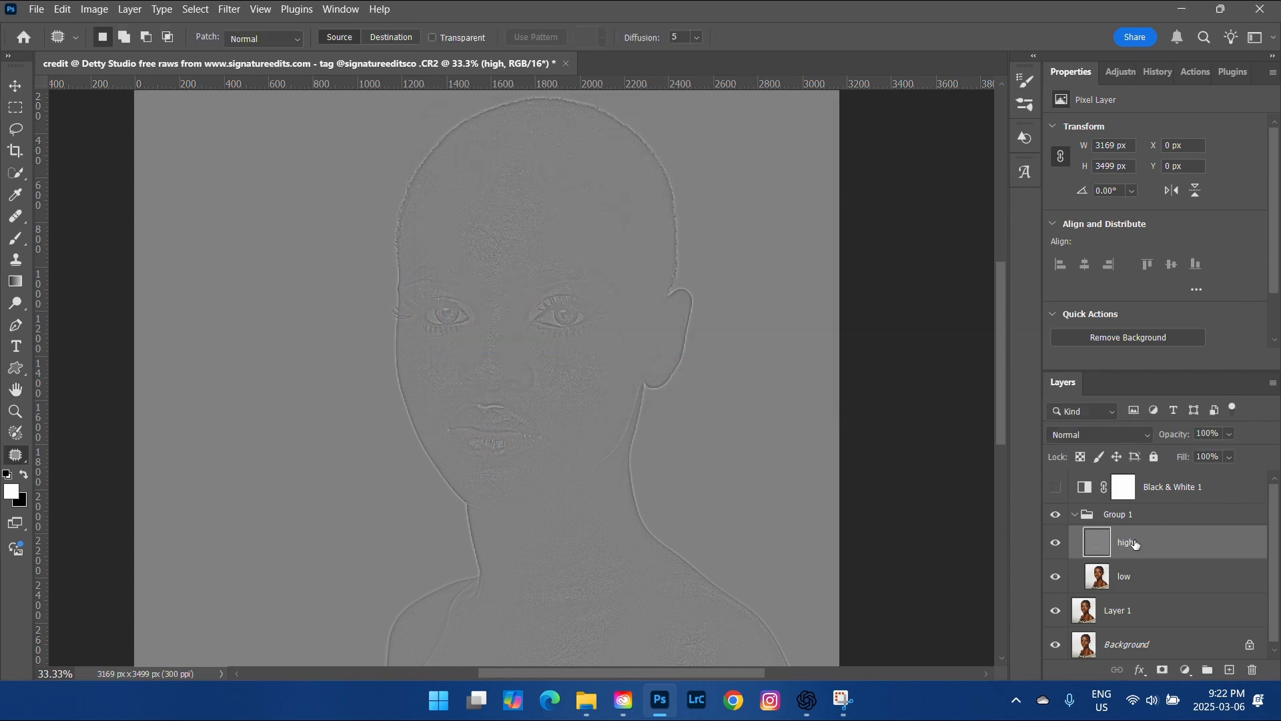
- Set the high layer's blend mode to Linear Light
{"action": "left_click", "coordinate": [1092, 431]}
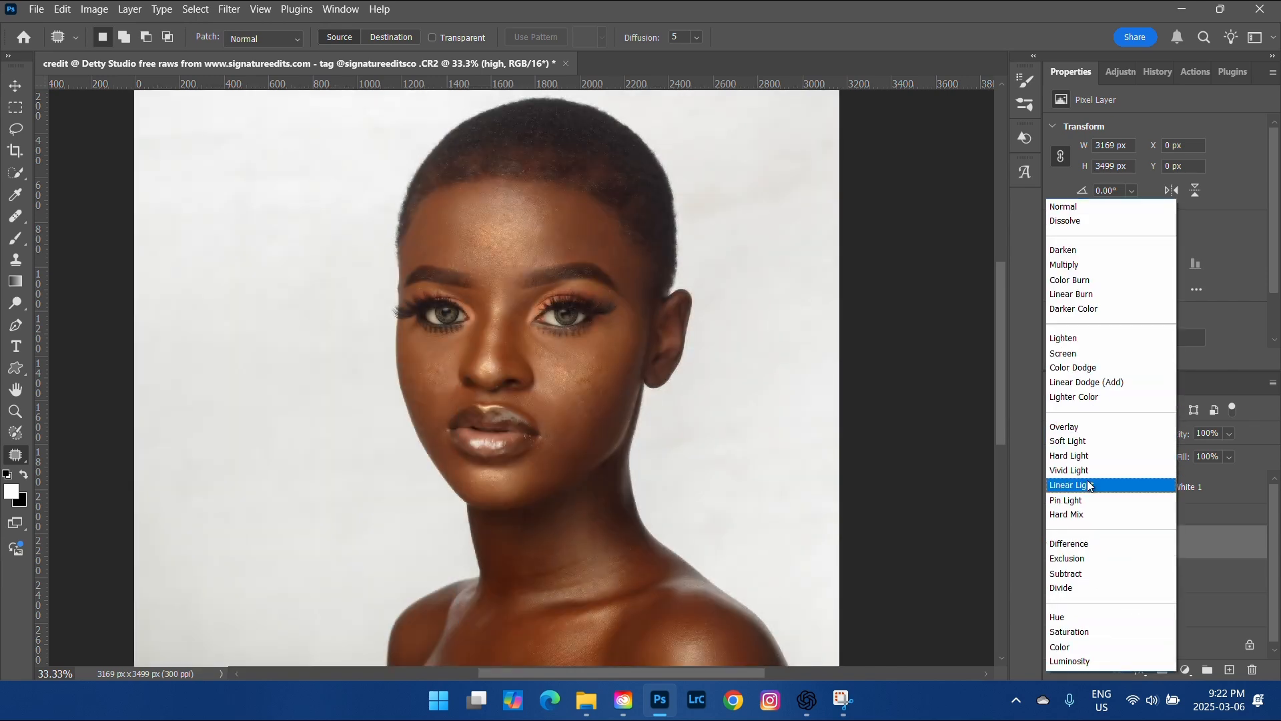
{"action": "left_click", "coordinate": [1087, 483]}
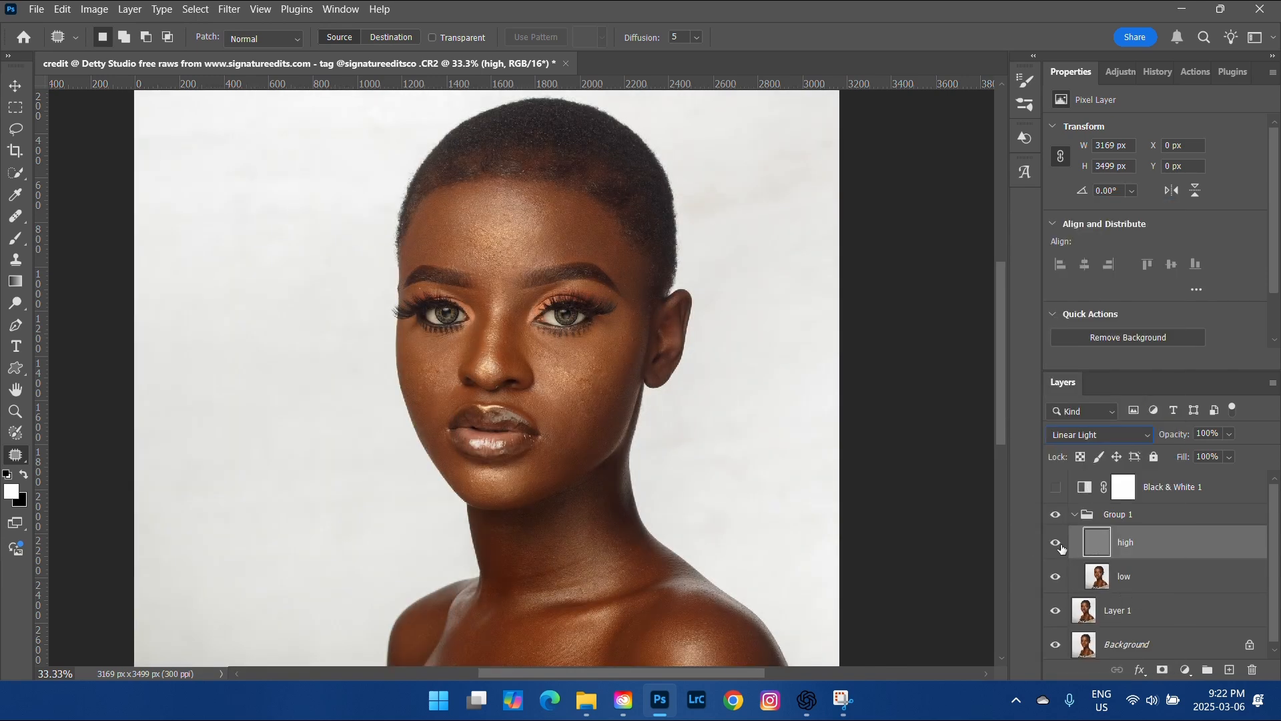
{"action": "key", "text": "ctrl+minus"}
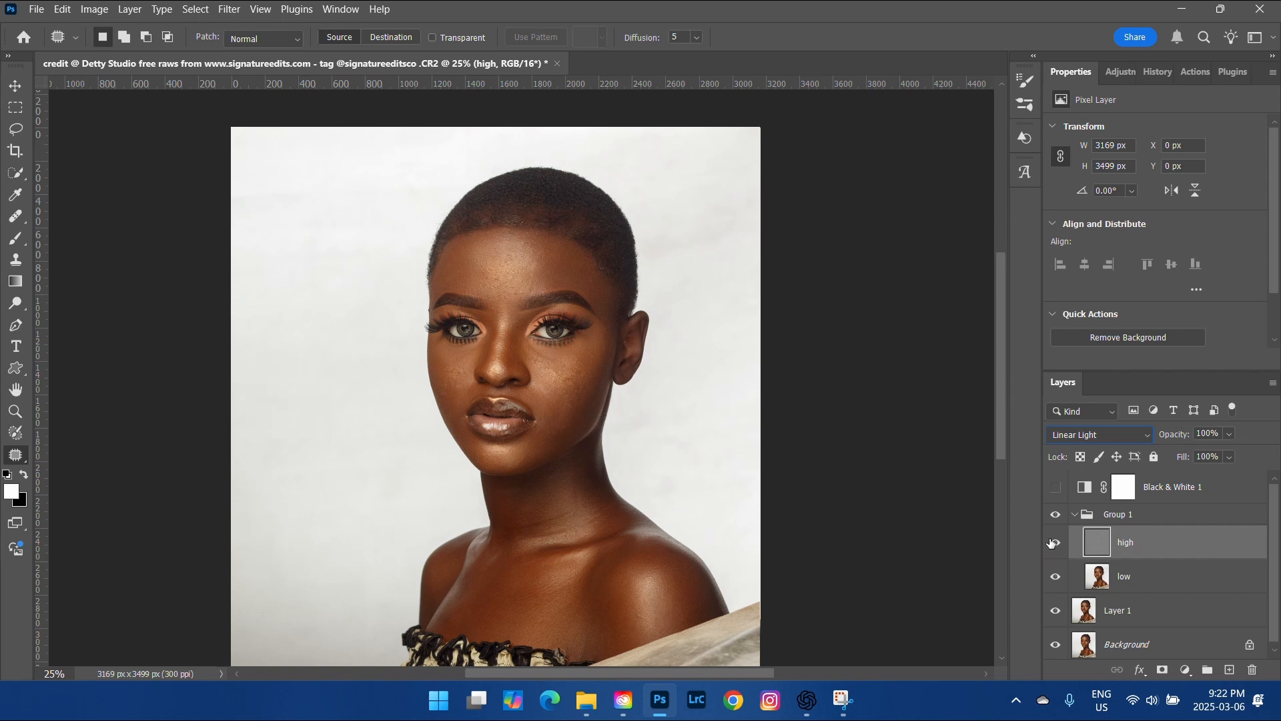
{"action": "key", "text": "ctrl+plus"}
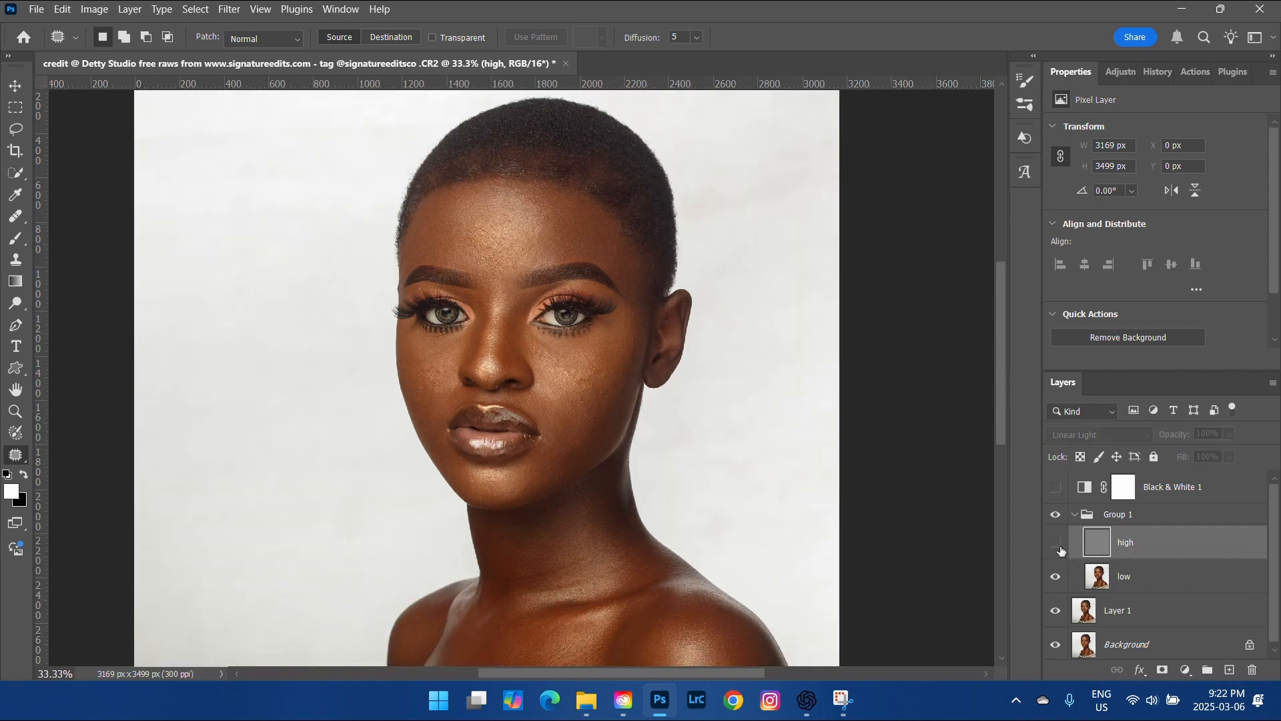
- Select the low layer and blend the skin tones of the cheek nearest the visible ear with the Mixer Brush at size 200
{"action": "left_click", "coordinate": [1125, 576]}
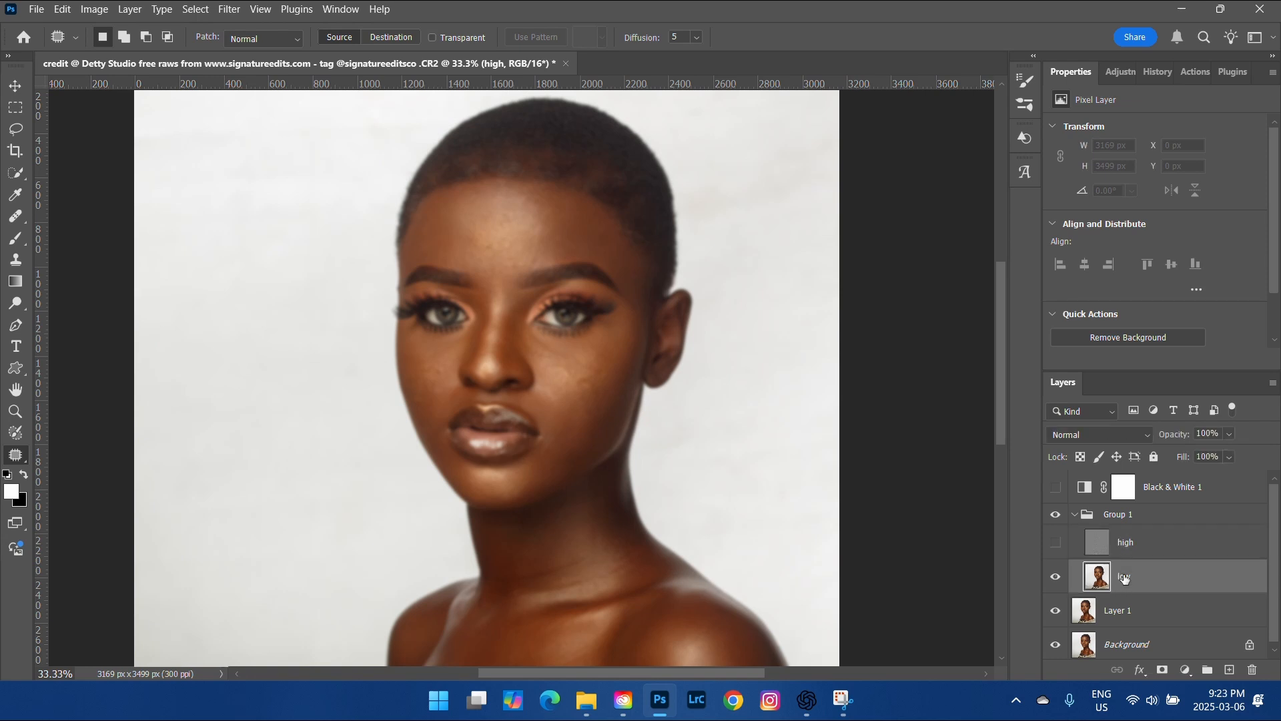
{"action": "right_click", "coordinate": [24, 466]}
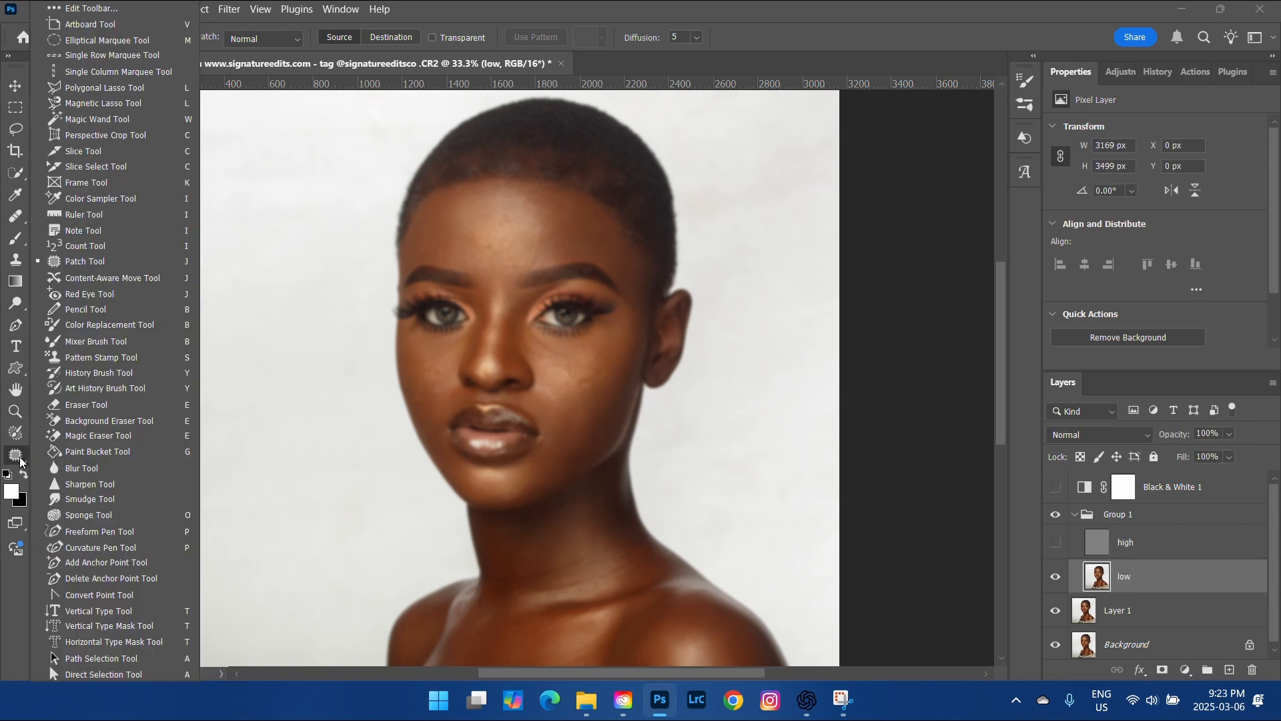
{"action": "left_click", "coordinate": [78, 341]}
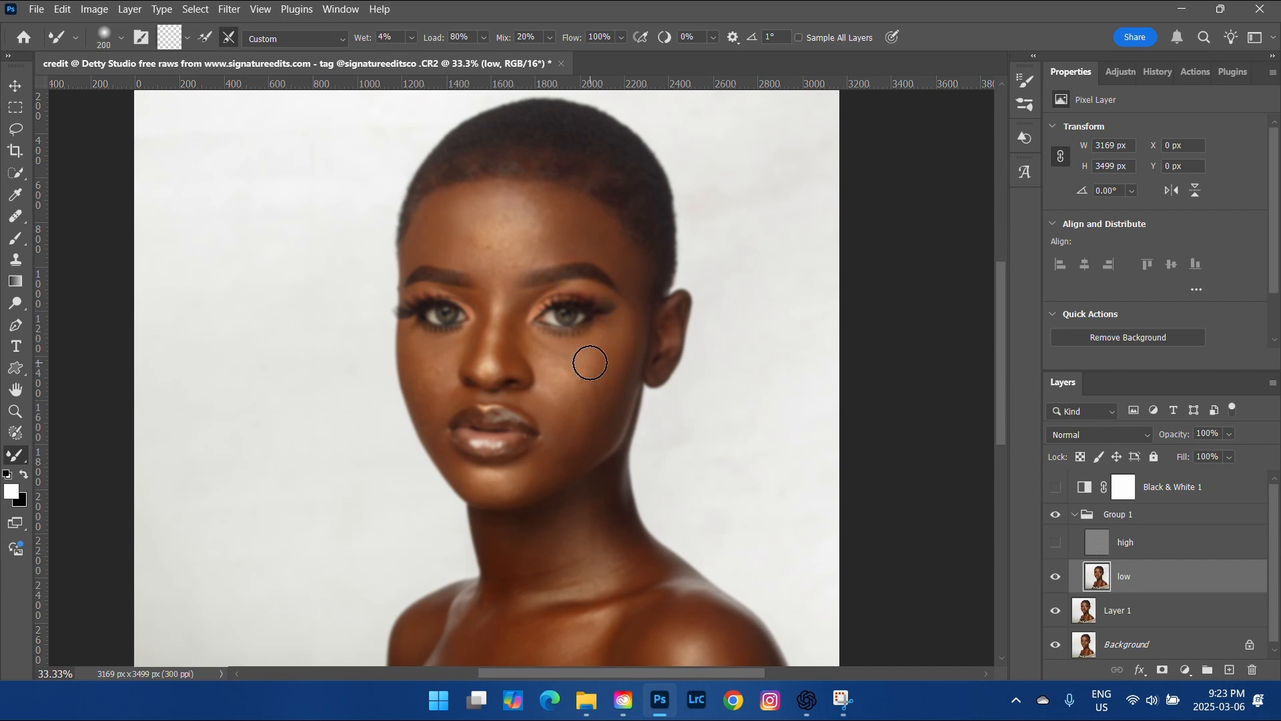
{"action": "scroll", "coordinate": [614, 355], "scroll_direction": "down", "scroll_amount": 4}
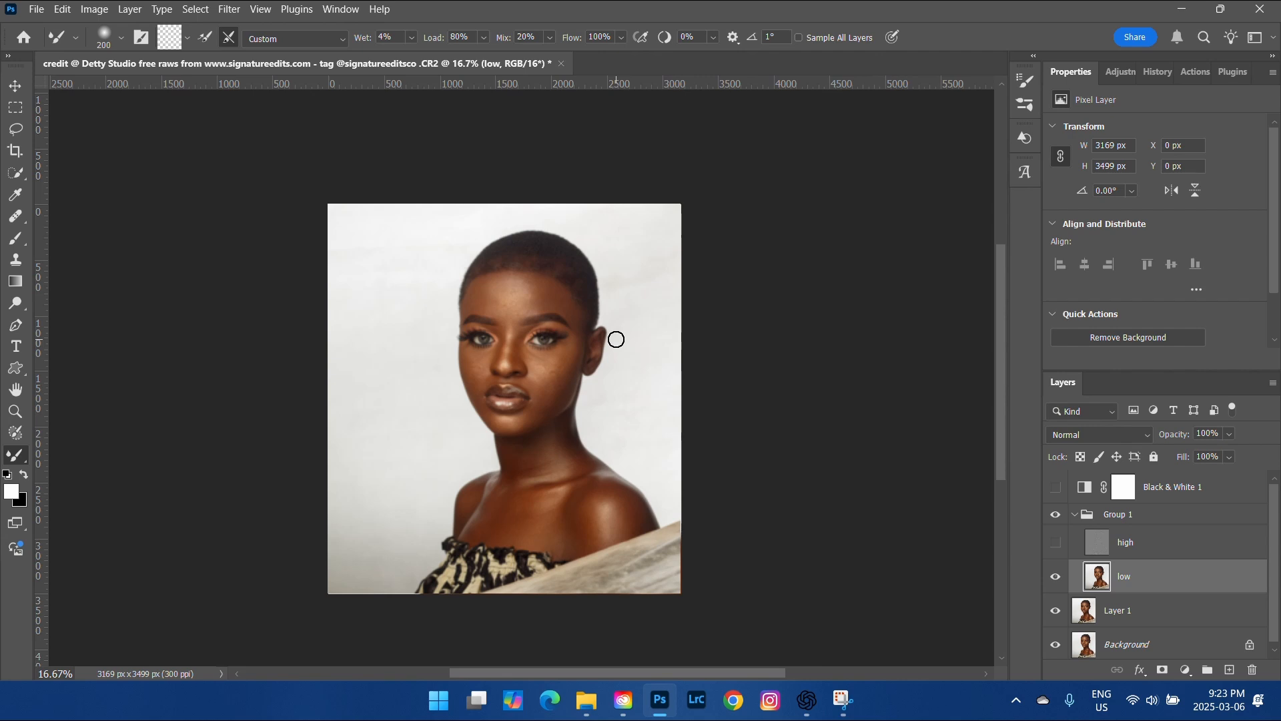
{"action": "scroll", "coordinate": [616, 343], "scroll_direction": "up", "scroll_amount": 2}
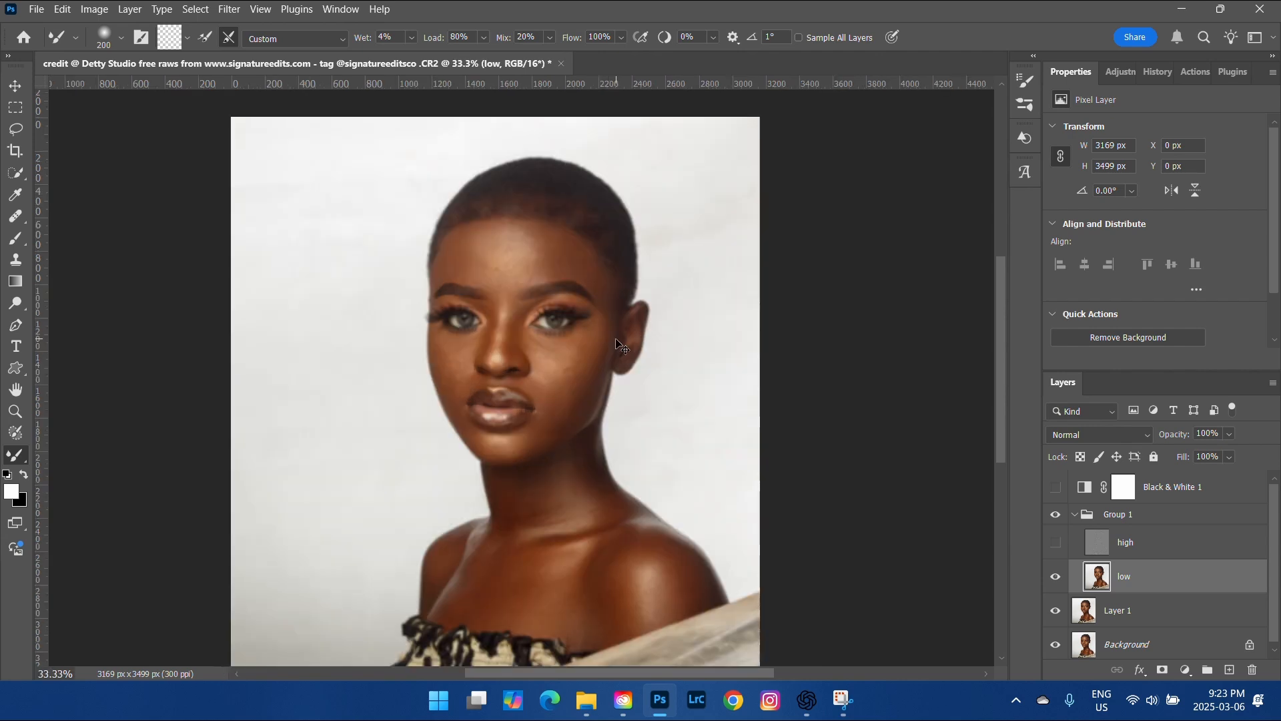
{"action": "scroll", "coordinate": [760, 480], "scroll_direction": "up", "scroll_amount": 1}
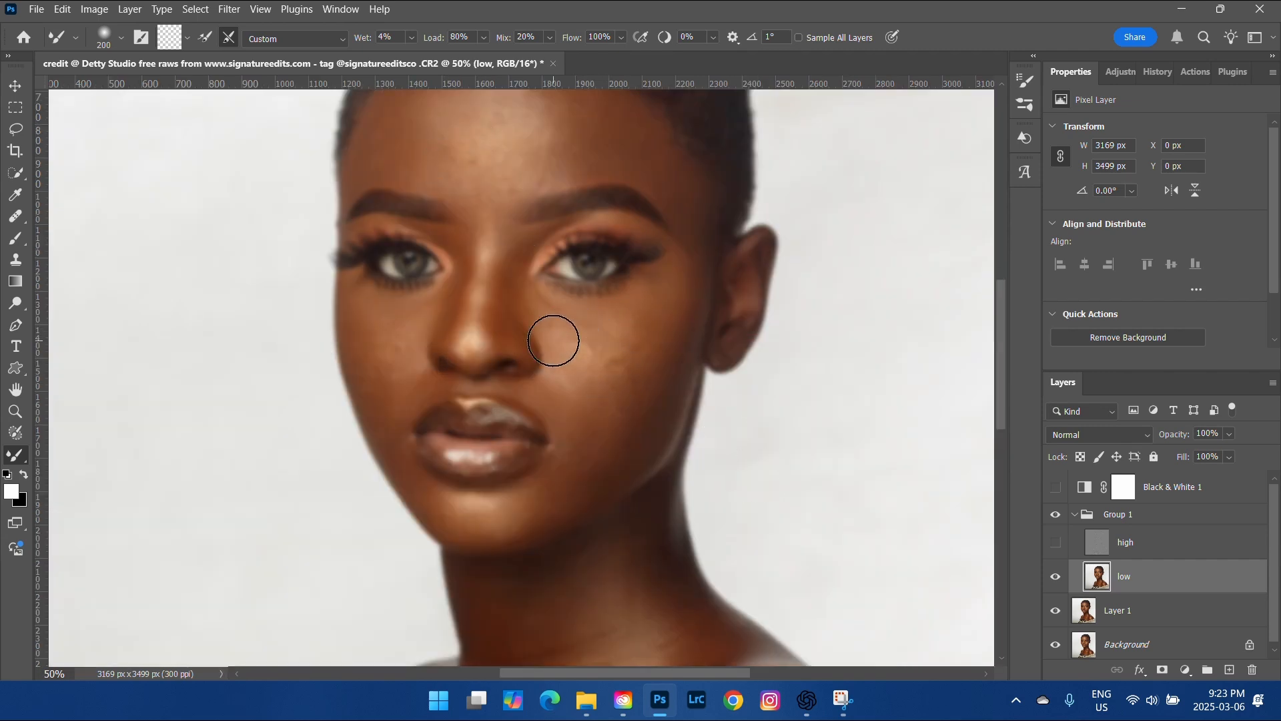
{"action": "mouse_move", "coordinate": [575, 336]}
{"action": "left_mouse_down"}
{"action": "mouse_move", "coordinate": [597, 369]}
{"action": "mouse_move", "coordinate": [638, 351]}
{"action": "mouse_move", "coordinate": [597, 359]}
{"action": "left_mouse_up"}
- Reduce the Mixer Brush to size 175 and blend that same cheek from under the eye down to the jaw
{"action": "key", "text": "bracketleft"}
{"action": "key", "text": "bracketleft"}
{"action": "key", "text": "bracketleft"}
{"action": "key", "text": "bracketright"}
{"action": "key", "text": "bracketright"}
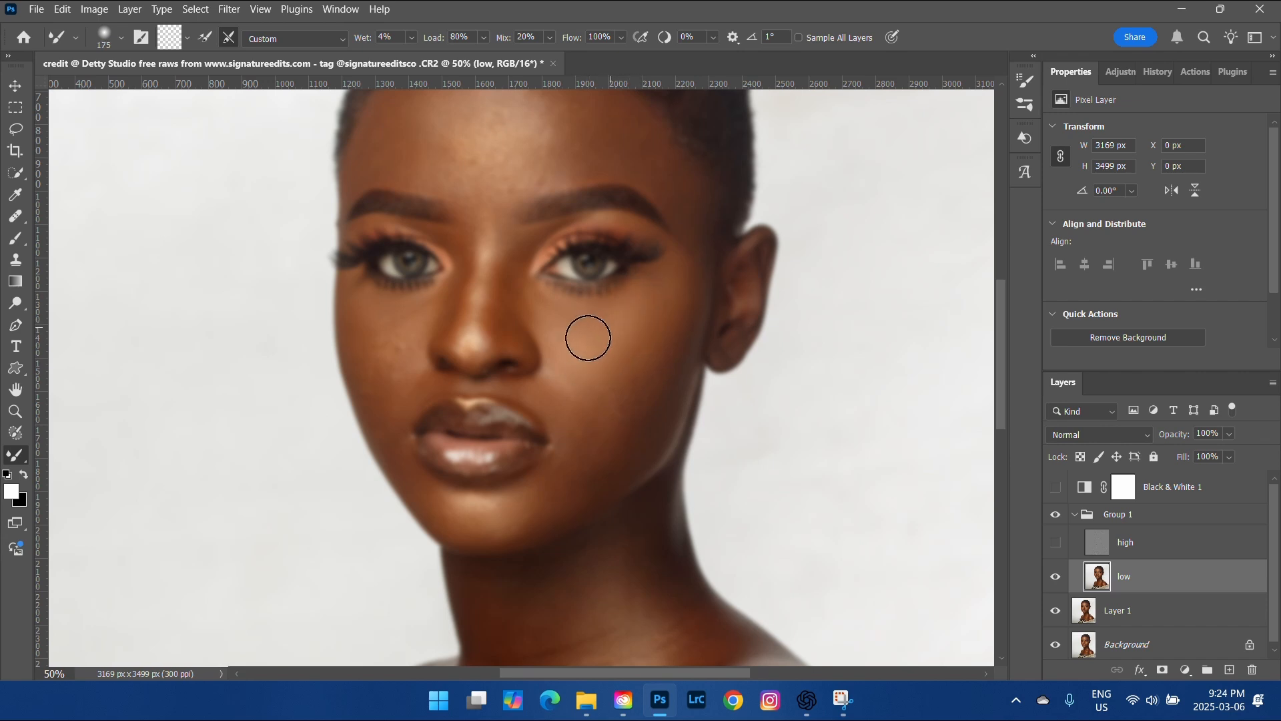
{"action": "mouse_move", "coordinate": [549, 317]}
{"action": "left_mouse_down"}
{"action": "mouse_move", "coordinate": [606, 365]}
{"action": "mouse_move", "coordinate": [584, 374]}
{"action": "mouse_move", "coordinate": [575, 368]}
{"action": "mouse_move", "coordinate": [637, 337]}
{"action": "mouse_move", "coordinate": [650, 301]}
{"action": "mouse_move", "coordinate": [679, 279]}
{"action": "mouse_move", "coordinate": [682, 366]}
{"action": "mouse_move", "coordinate": [670, 355]}
{"action": "mouse_move", "coordinate": [648, 367]}
{"action": "mouse_move", "coordinate": [636, 347]}
{"action": "mouse_move", "coordinate": [655, 345]}
{"action": "mouse_move", "coordinate": [658, 282]}
{"action": "mouse_move", "coordinate": [677, 266]}
{"action": "mouse_move", "coordinate": [684, 277]}
{"action": "mouse_move", "coordinate": [683, 322]}
{"action": "mouse_move", "coordinate": [639, 402]}
{"action": "mouse_move", "coordinate": [627, 383]}
{"action": "mouse_move", "coordinate": [613, 410]}
{"action": "mouse_move", "coordinate": [578, 415]}
{"action": "mouse_move", "coordinate": [583, 403]}
{"action": "mouse_move", "coordinate": [717, 542]}
{"action": "mouse_move", "coordinate": [629, 487]}
{"action": "left_mouse_up"}
- Blend the forehead skin on the low layer, enlarging the Mixer Brush to size 250
{"action": "scroll", "coordinate": [656, 424], "scroll_direction": "up", "scroll_amount": 2}
{"action": "mouse_move", "coordinate": [586, 200]}
{"action": "left_mouse_down"}
{"action": "mouse_move", "coordinate": [567, 158]}
{"action": "mouse_move", "coordinate": [550, 137]}
{"action": "mouse_move", "coordinate": [493, 126]}
{"action": "mouse_move", "coordinate": [443, 175]}
{"action": "mouse_move", "coordinate": [453, 232]}
{"action": "mouse_move", "coordinate": [403, 151]}
{"action": "mouse_move", "coordinate": [357, 214]}
{"action": "mouse_move", "coordinate": [469, 213]}
{"action": "mouse_move", "coordinate": [503, 167]}
{"action": "mouse_move", "coordinate": [554, 214]}
{"action": "mouse_move", "coordinate": [525, 160]}
{"action": "mouse_move", "coordinate": [541, 199]}
{"action": "mouse_move", "coordinate": [445, 212]}
{"action": "mouse_move", "coordinate": [517, 241]}
{"action": "mouse_move", "coordinate": [547, 221]}
{"action": "mouse_move", "coordinate": [572, 161]}
{"action": "mouse_move", "coordinate": [638, 189]}
{"action": "mouse_move", "coordinate": [691, 277]}
{"action": "mouse_move", "coordinate": [586, 232]}
{"action": "mouse_move", "coordinate": [586, 194]}
{"action": "mouse_move", "coordinate": [556, 229]}
{"action": "mouse_move", "coordinate": [382, 222]}
{"action": "mouse_move", "coordinate": [365, 184]}
{"action": "mouse_move", "coordinate": [429, 147]}
{"action": "mouse_move", "coordinate": [429, 175]}
{"action": "mouse_move", "coordinate": [409, 192]}
{"action": "mouse_move", "coordinate": [414, 174]}
{"action": "mouse_move", "coordinate": [453, 185]}
{"action": "mouse_move", "coordinate": [425, 168]}
{"action": "mouse_move", "coordinate": [406, 191]}
{"action": "mouse_move", "coordinate": [476, 141]}
{"action": "left_mouse_up"}
{"action": "key", "text": "bracketright"}
{"action": "key", "text": "bracketright"}
{"action": "key", "text": "bracketright"}
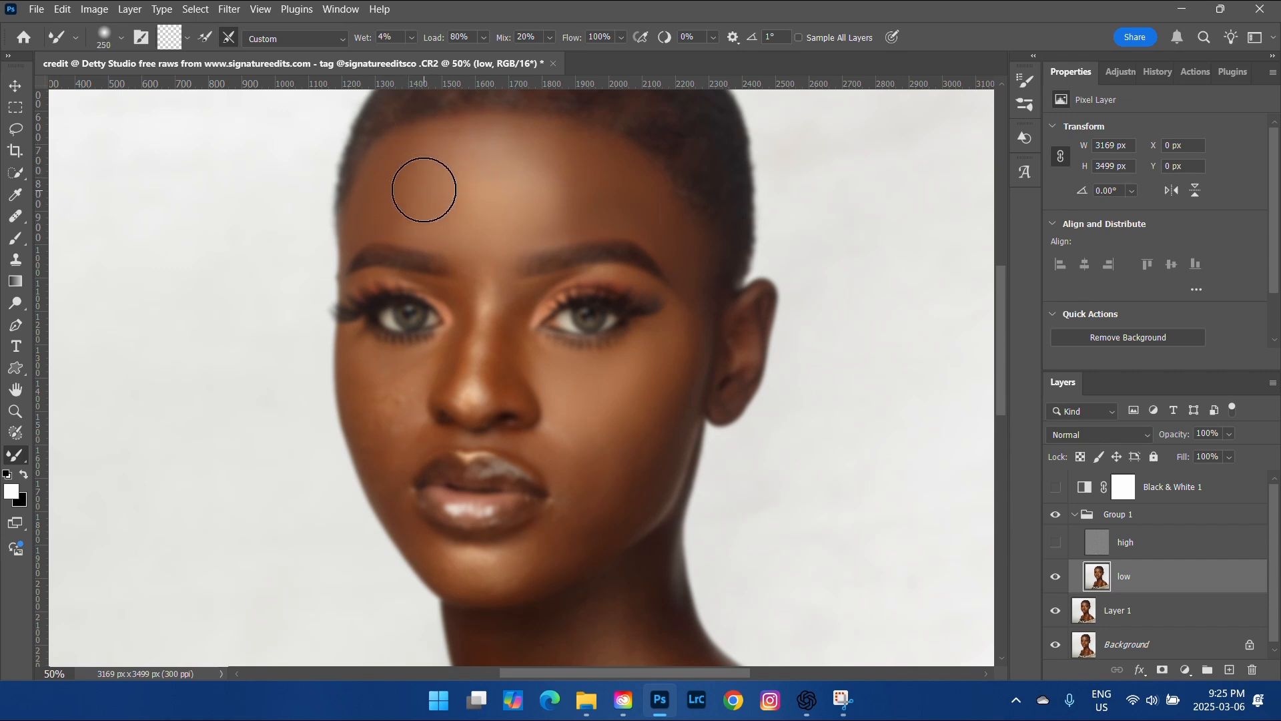
- Reduce the Mixer Brush to size 150 and blend the cheek on the opposite side of the face
{"action": "key", "text": "bracketleft"}
{"action": "key", "text": "bracketleft"}
{"action": "key", "text": "bracketleft"}
{"action": "key", "text": "bracketleft"}
{"action": "key", "text": "bracketleft"}
{"action": "key", "text": "bracketright"}
{"action": "key", "text": "bracketleft"}
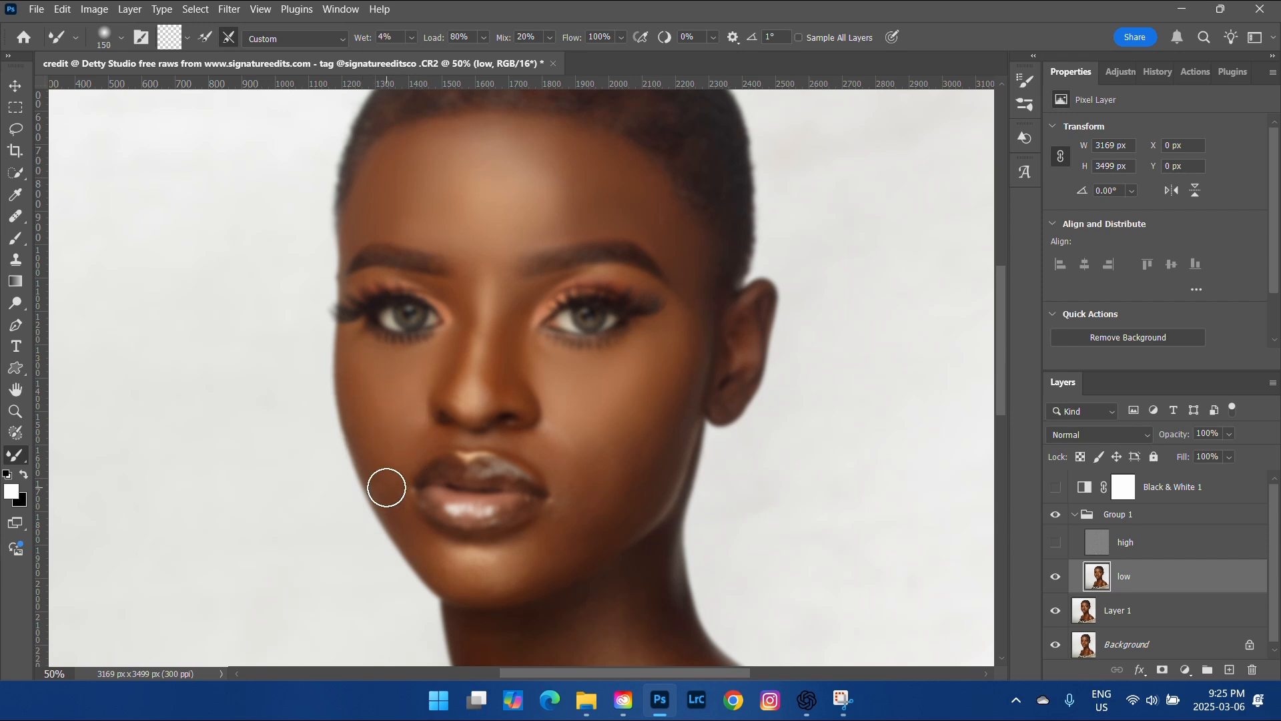
- Blend the chin at Mixer Brush size 175 and the skin beside the mouth at size 125
{"action": "key", "text": "bracketright"}
{"action": "key", "text": "bracketright"}
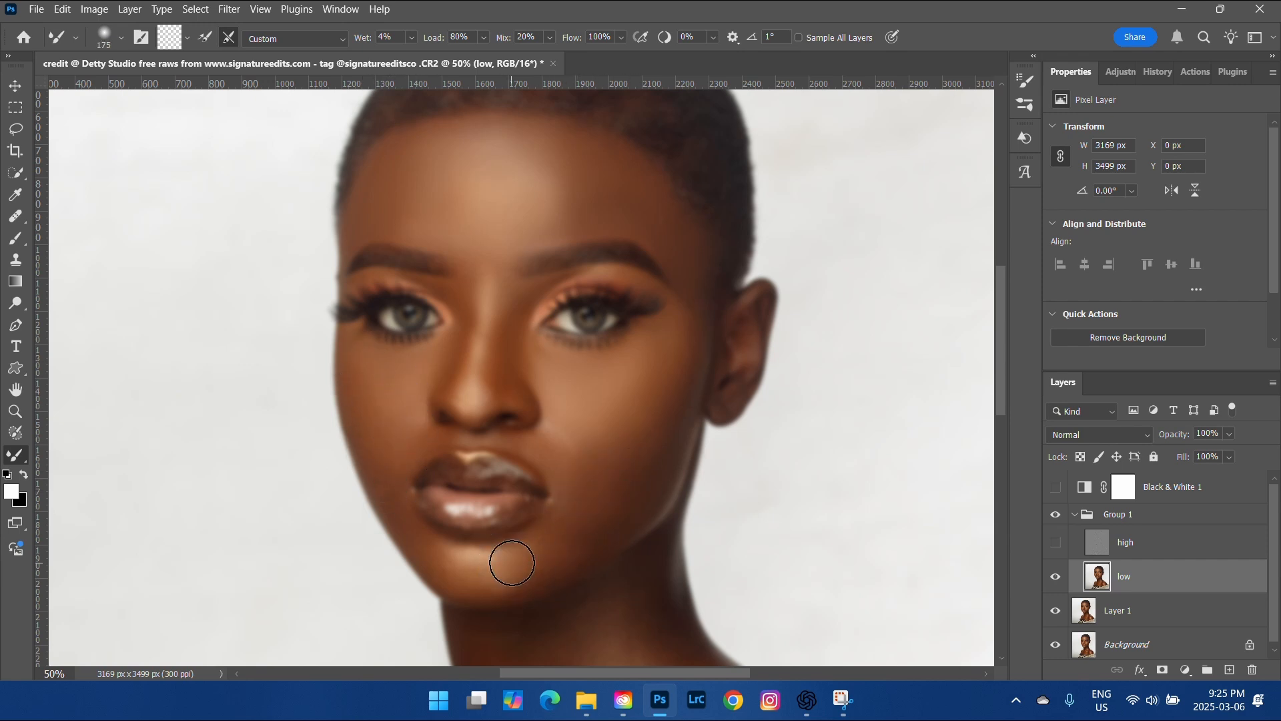
{"action": "key", "text": "bracketleft"}
{"action": "key", "text": "bracketleft"}
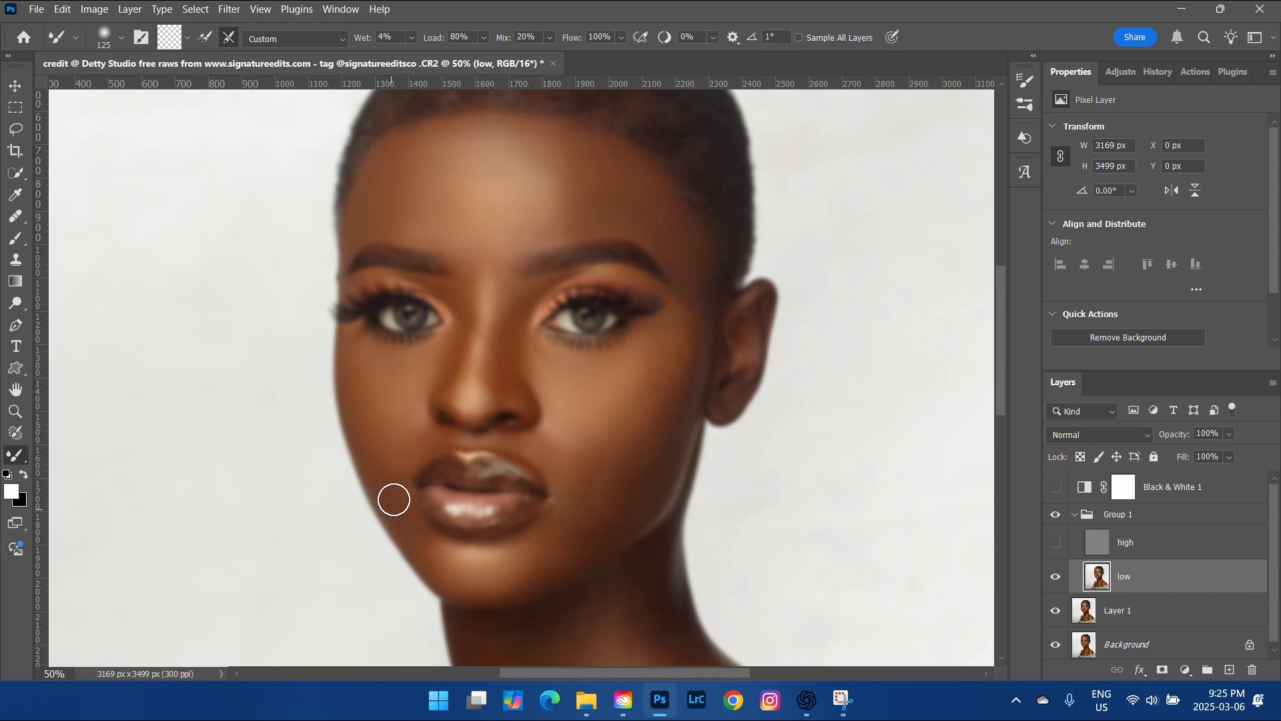
- Vary the Mixer Brush size while blending the lower face, and smooth the nose at size 150
{"action": "key", "text": "bracketright"}
{"action": "key", "text": "bracketright"}
{"action": "key", "text": "bracketright"}
{"action": "key", "text": "bracketleft"}
{"action": "key", "text": "bracketleft"}
{"action": "key", "text": "bracketleft"}
{"action": "key", "text": "bracketright"}
{"action": "key", "text": "bracketright"}
{"action": "scroll", "coordinate": [495, 583], "scroll_direction": "down", "scroll_amount": 3}
{"action": "key", "text": "bracketleft"}
{"action": "key", "text": "bracketleft"}
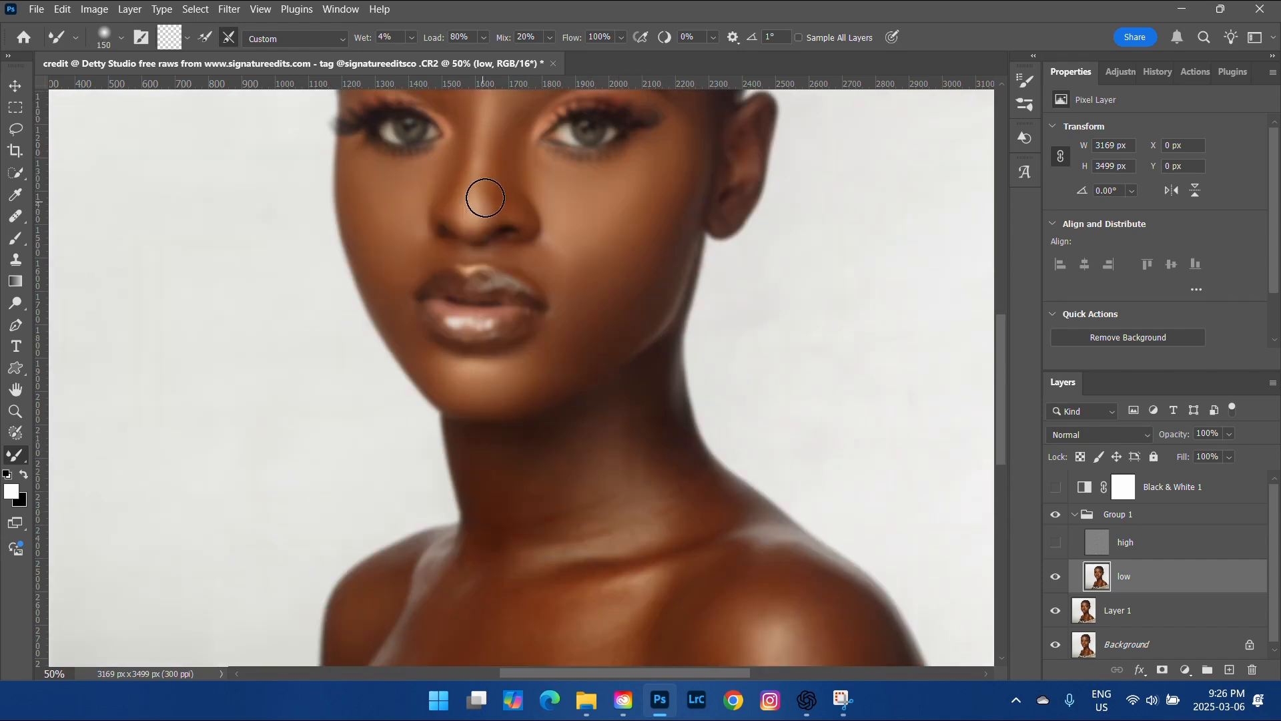
- Enlarge the Mixer Brush to size 200 and blend the skin of the neck, chest and shoulders
{"action": "scroll", "coordinate": [630, 380], "scroll_direction": "down", "scroll_amount": 3}
{"action": "key", "text": "bracketright"}
{"action": "key", "text": "bracketright"}
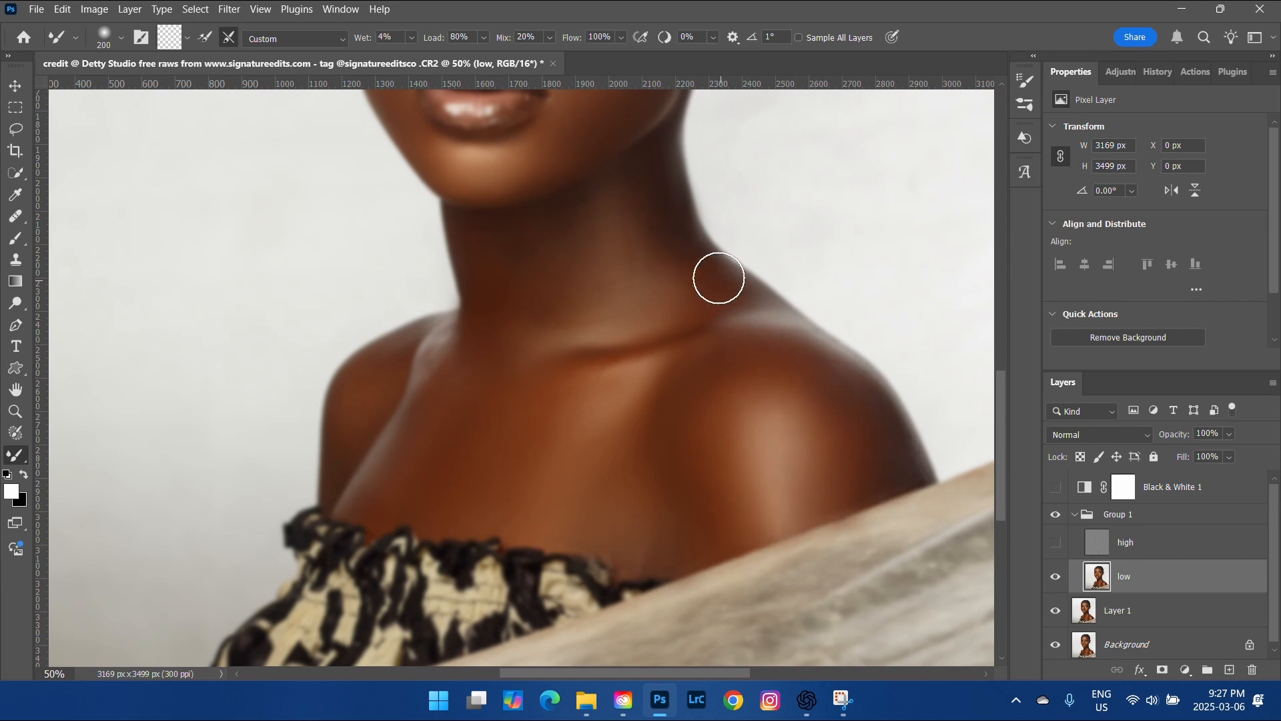
- Reduce the Mixer Brush to size 100 and blend the small skin areas around the eyes and brows
{"action": "scroll", "coordinate": [481, 360], "scroll_direction": "up", "scroll_amount": 5}
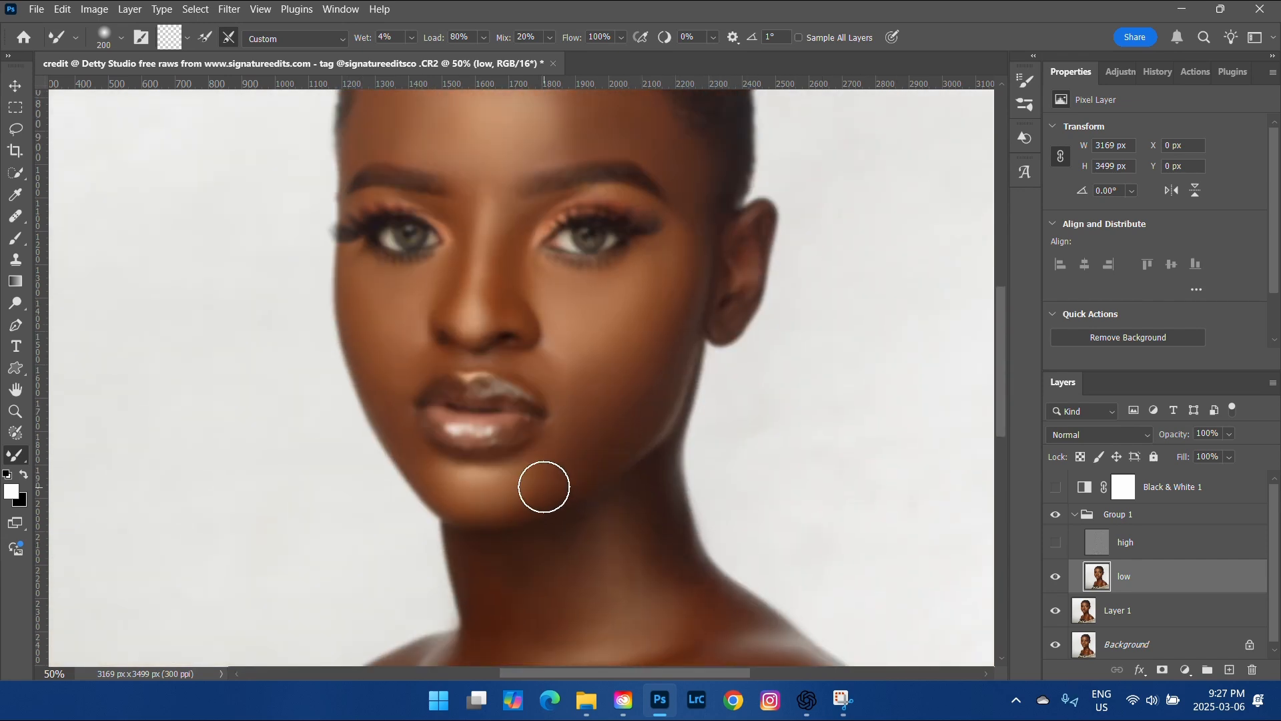
{"action": "key", "text": "bracketleft"}
{"action": "key", "text": "bracketleft"}
{"action": "key", "text": "bracketleft"}
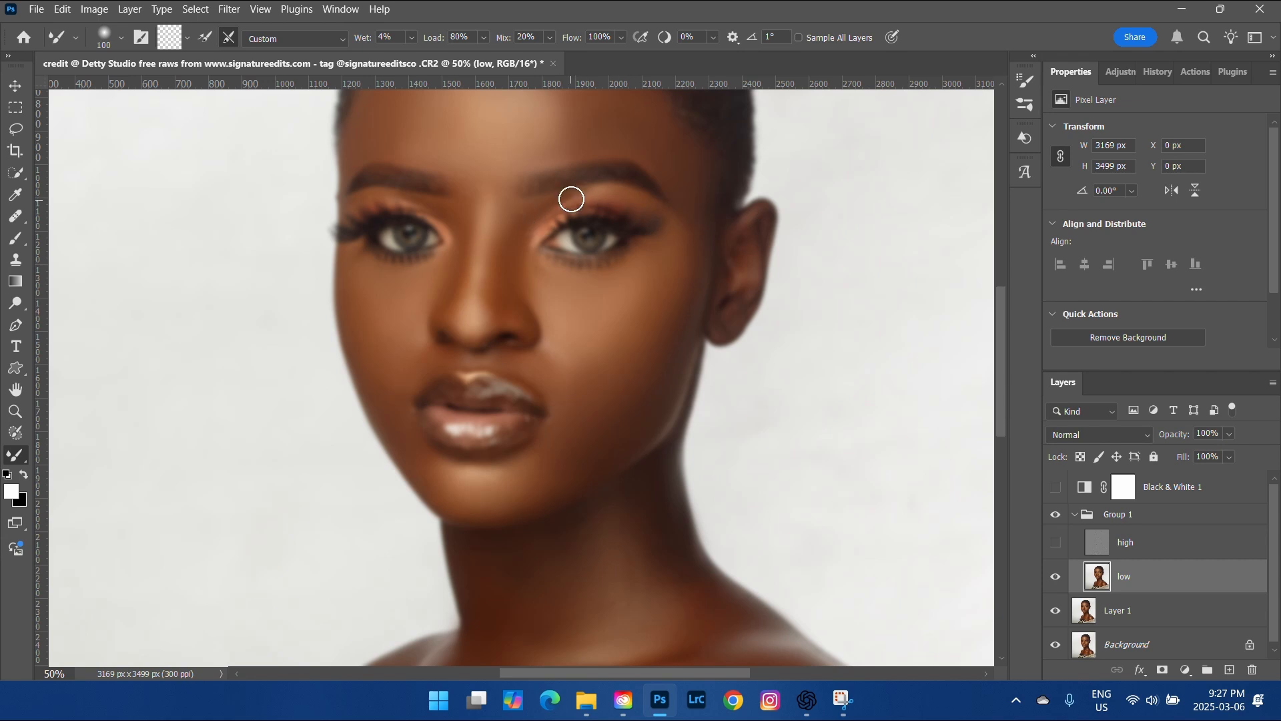
{"action": "key", "text": "bracketright"}
- Show the high layer and toggle Group 1's visibility off and on to compare the smoothed skin with the original
{"action": "key", "text": "ctrl+minus"}
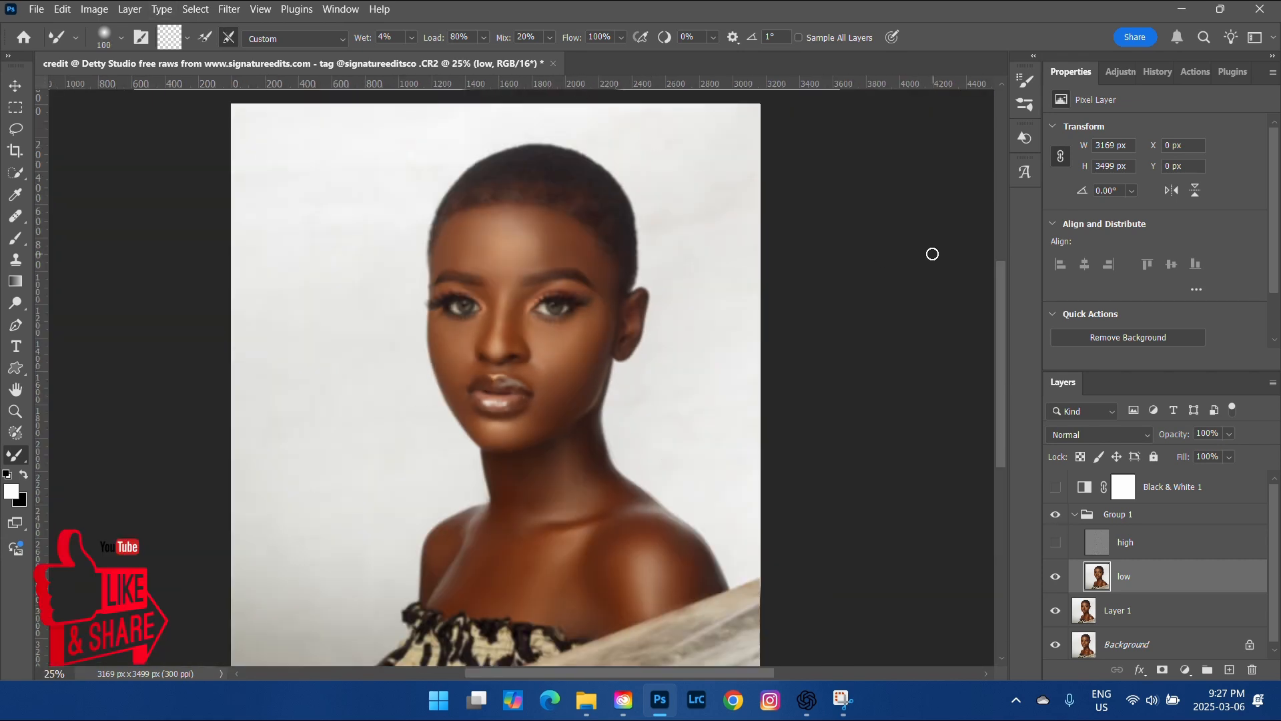
{"action": "left_click", "coordinate": [1054, 542]}
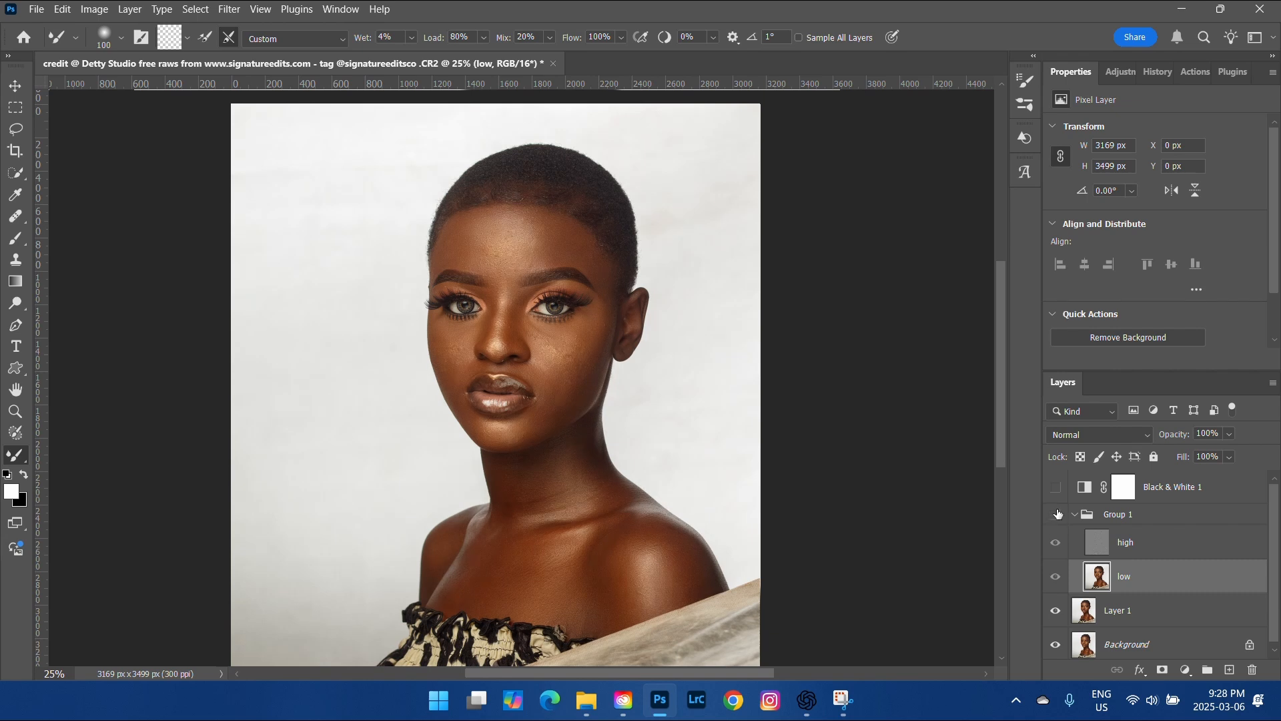
{"action": "left_click", "coordinate": [1057, 515]}
{"action": "left_click", "coordinate": [1058, 516]}
{"action": "key", "text": "ctrl+plus"}
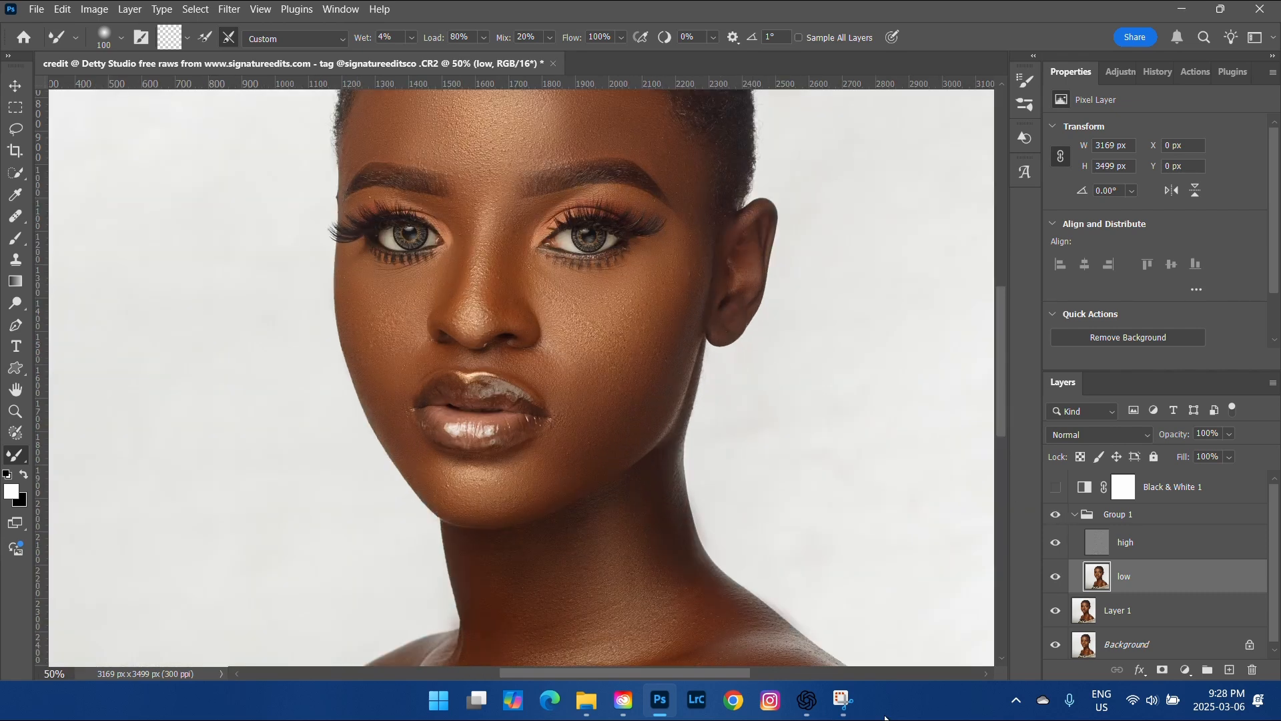
{"action": "key", "text": "ctrl+minus"}
{"action": "key", "text": "ctrl+minus"}
{"action": "key", "text": "ctrl+minus"}
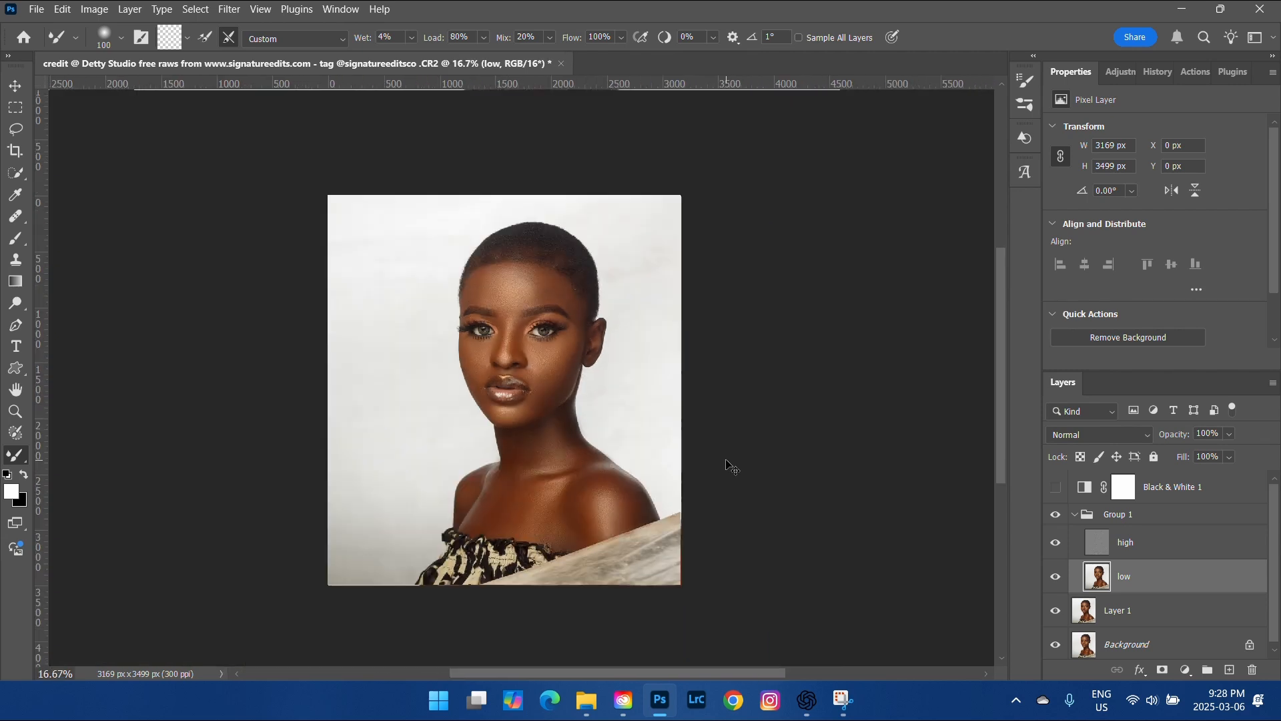
{"action": "key", "text": "ctrl+plus"}
{"action": "key", "text": "ctrl+plus"}
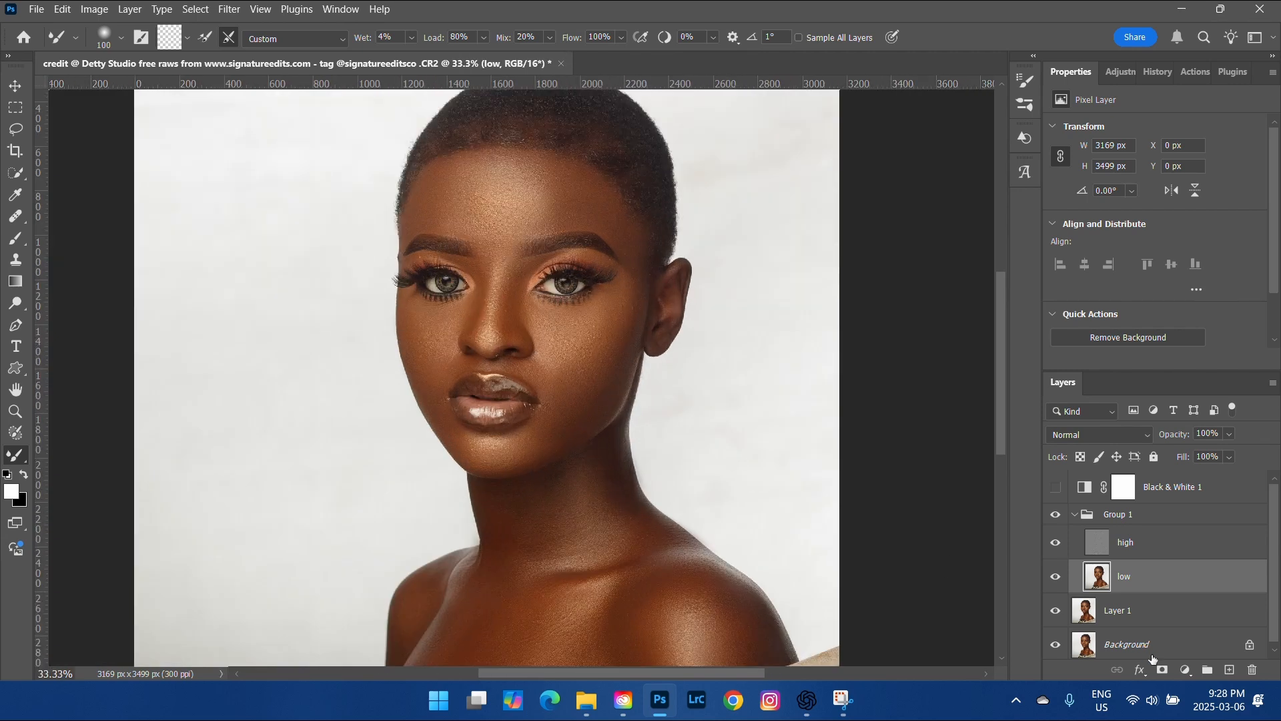
- Lasso the cheek nearest the visible ear, about 600 × 590 px, apply a 12-pixel Gaussian Blur to the low layer, and deselect
{"action": "left_click", "coordinate": [13, 126]}
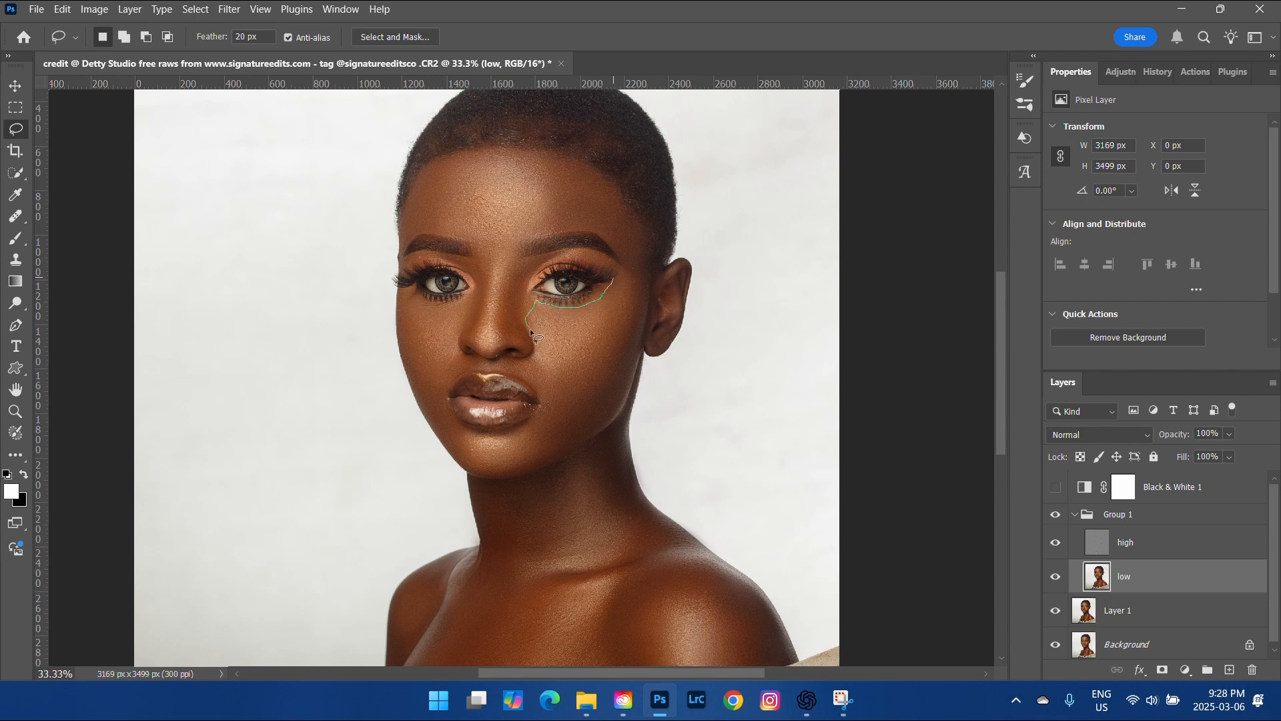
{"action": "mouse_move", "coordinate": [606, 368]}
{"action": "left_mouse_down"}
{"action": "mouse_move", "coordinate": [638, 328]}
{"action": "mouse_move", "coordinate": [629, 282]}
{"action": "left_mouse_up"}
{"action": "left_click", "coordinate": [229, 9]}
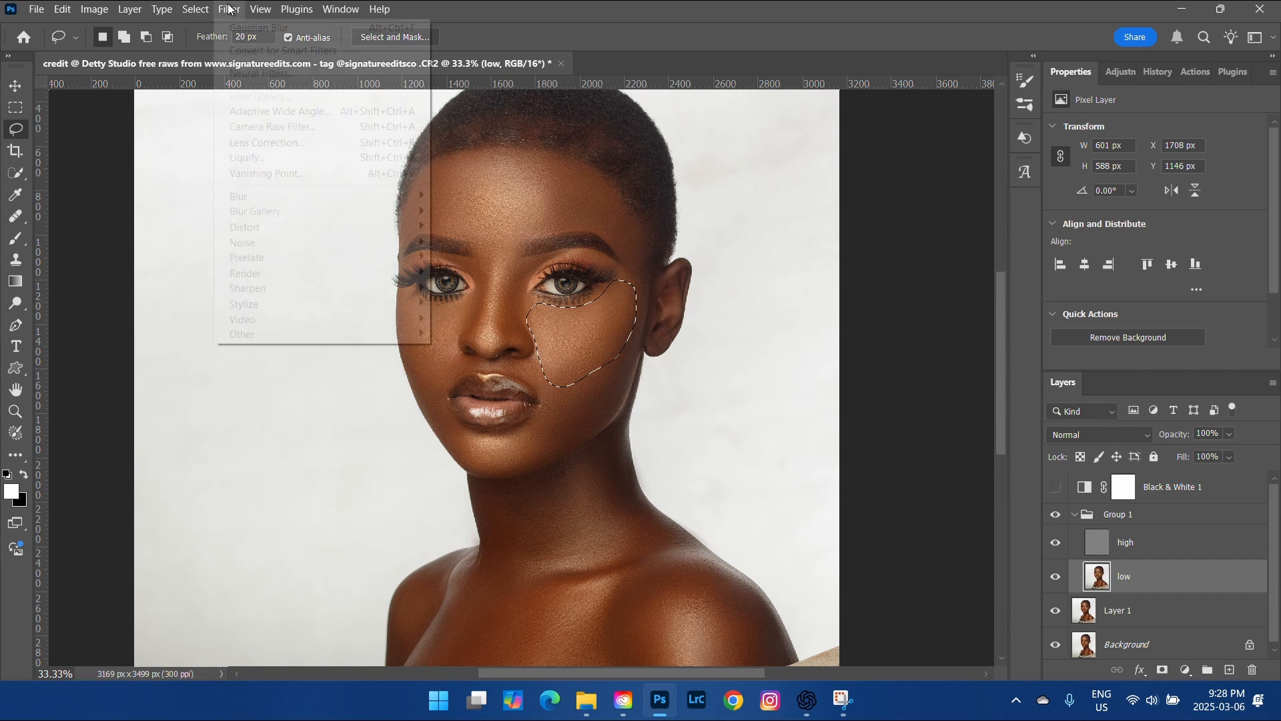
{"action": "mouse_move", "coordinate": [254, 196]}
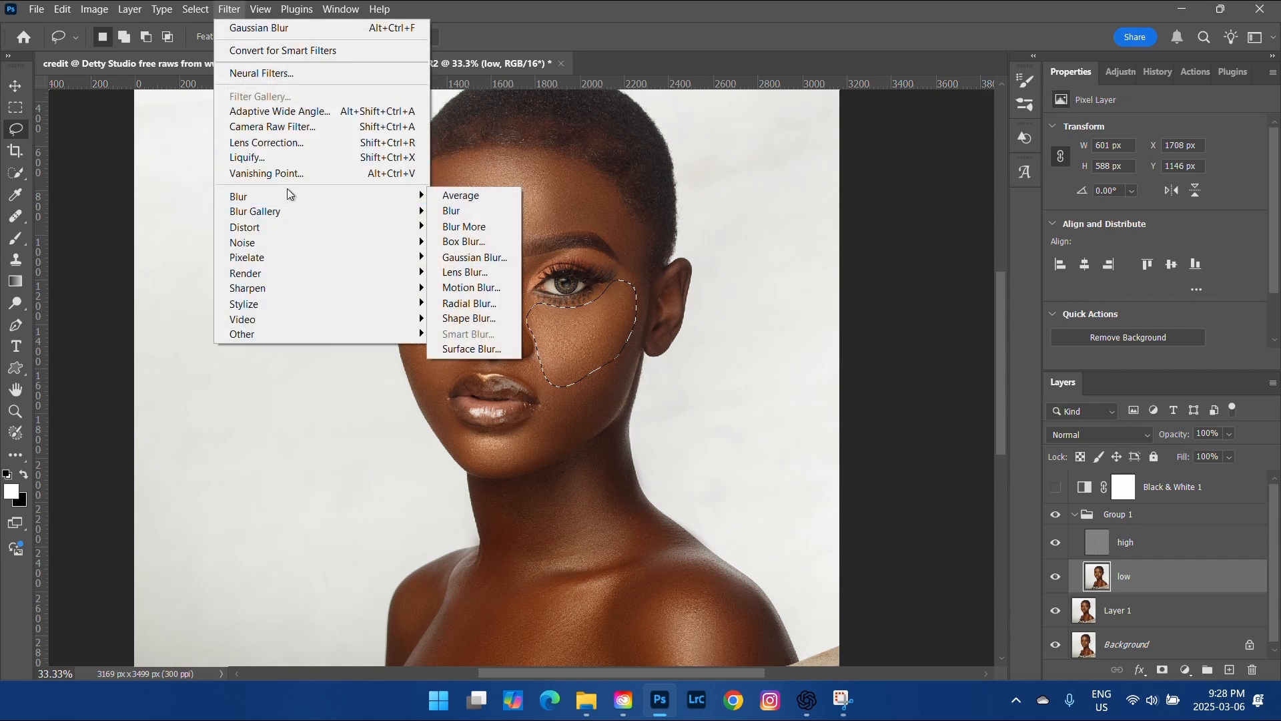
{"action": "left_click", "coordinate": [459, 252]}
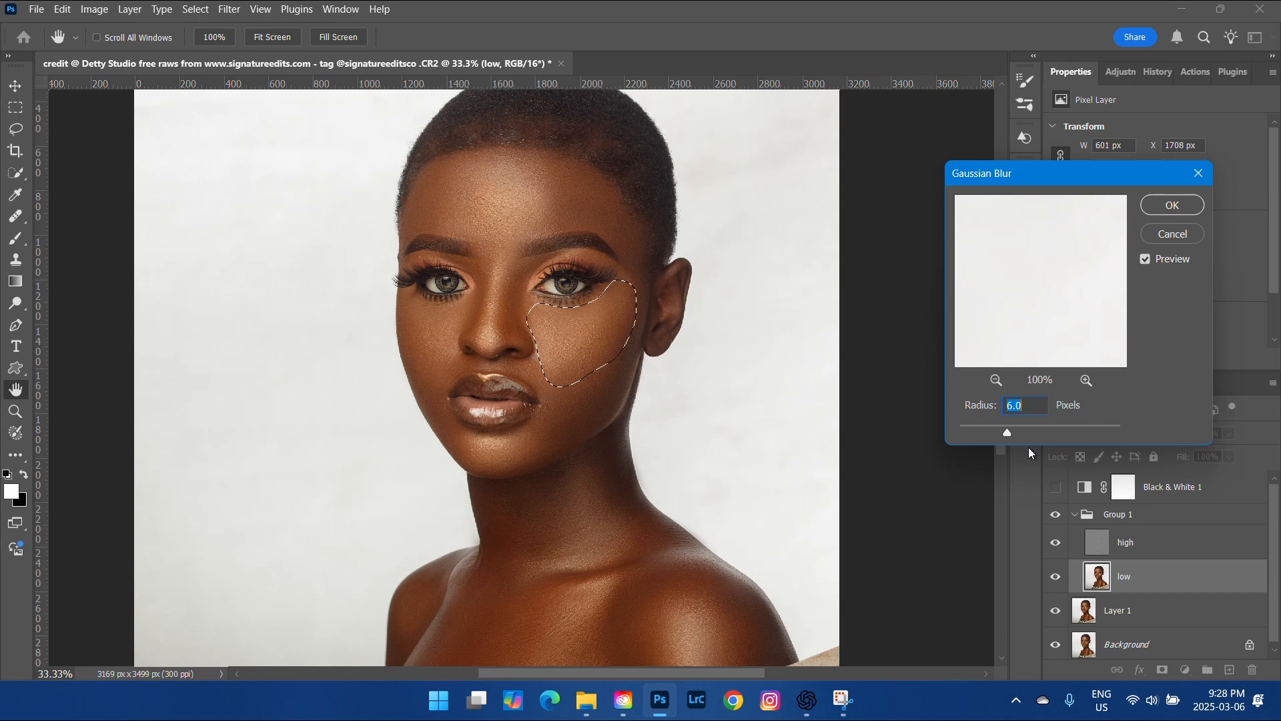
{"action": "key", "text": "BackSpace"}
{"action": "type", "text": "12"}
{"action": "left_click", "coordinate": [1172, 205]}
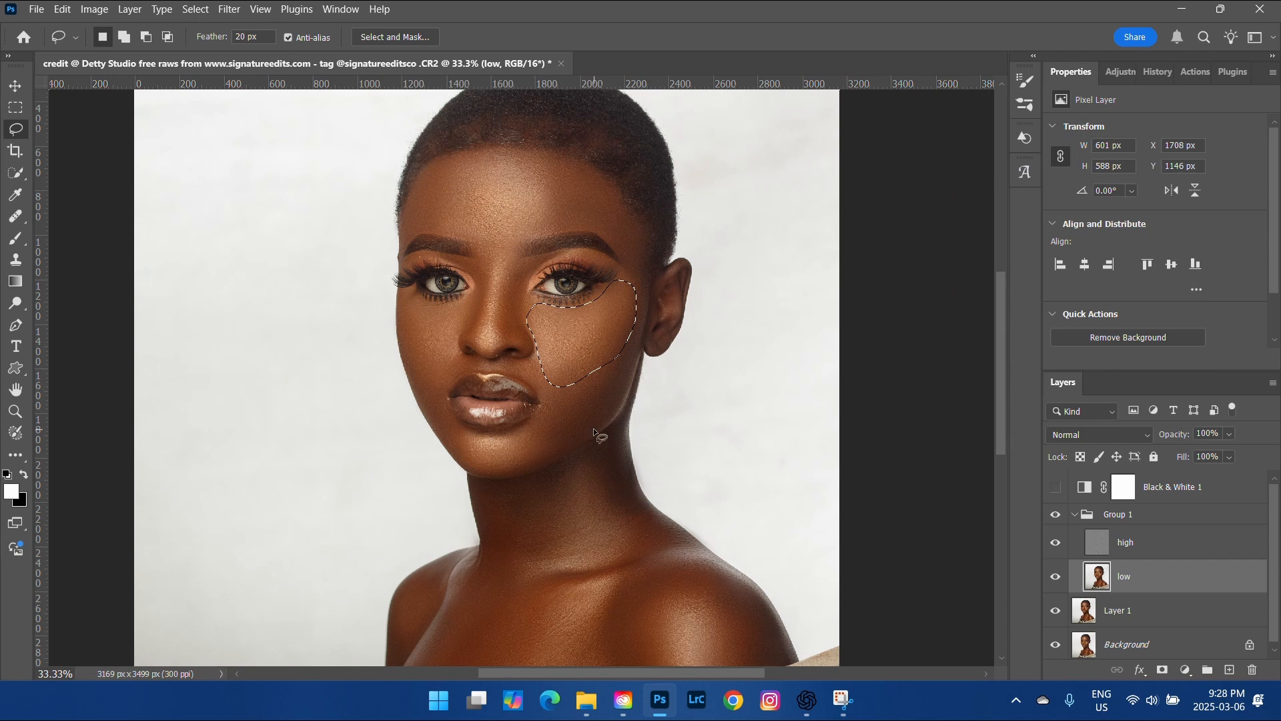
{"action": "key", "text": "ctrl+d"}
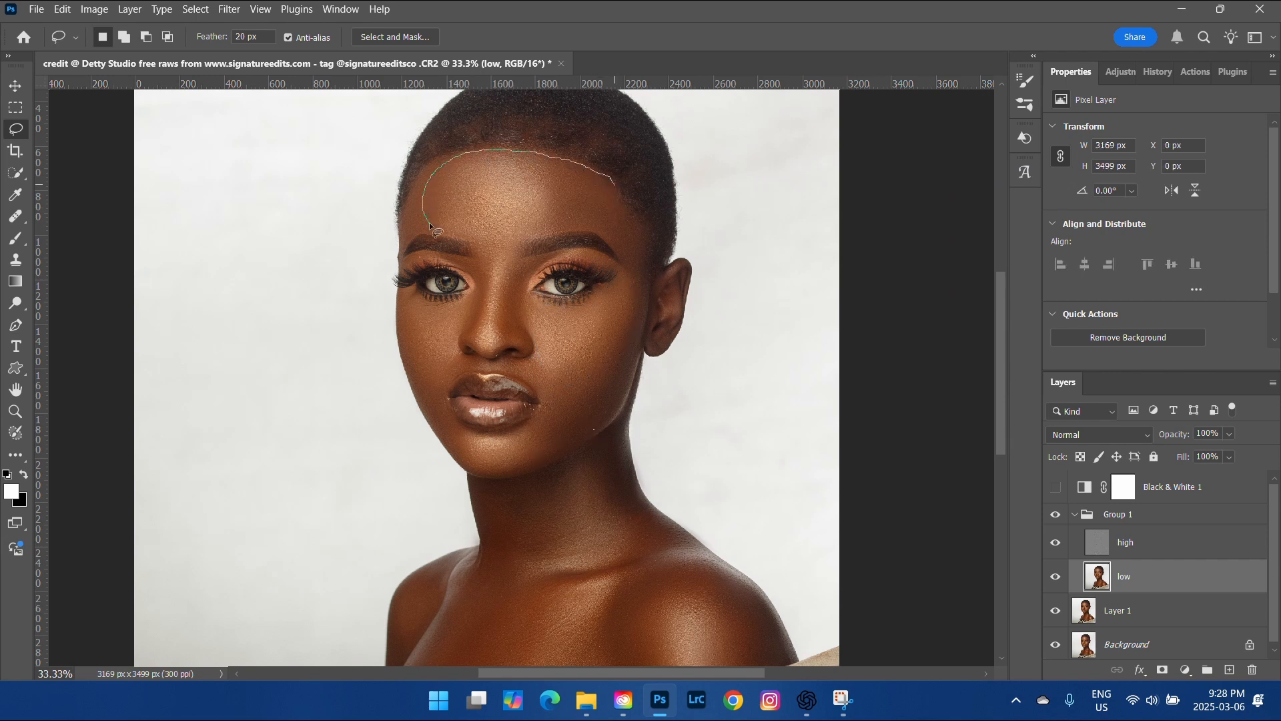
- Lasso the forehead, about 980 × 540 px, repeat the last Gaussian Blur on it, and deselect
{"action": "mouse_move", "coordinate": [534, 236]}
{"action": "left_mouse_down"}
{"action": "mouse_move", "coordinate": [606, 232]}
{"action": "mouse_move", "coordinate": [616, 188]}
{"action": "left_mouse_up"}
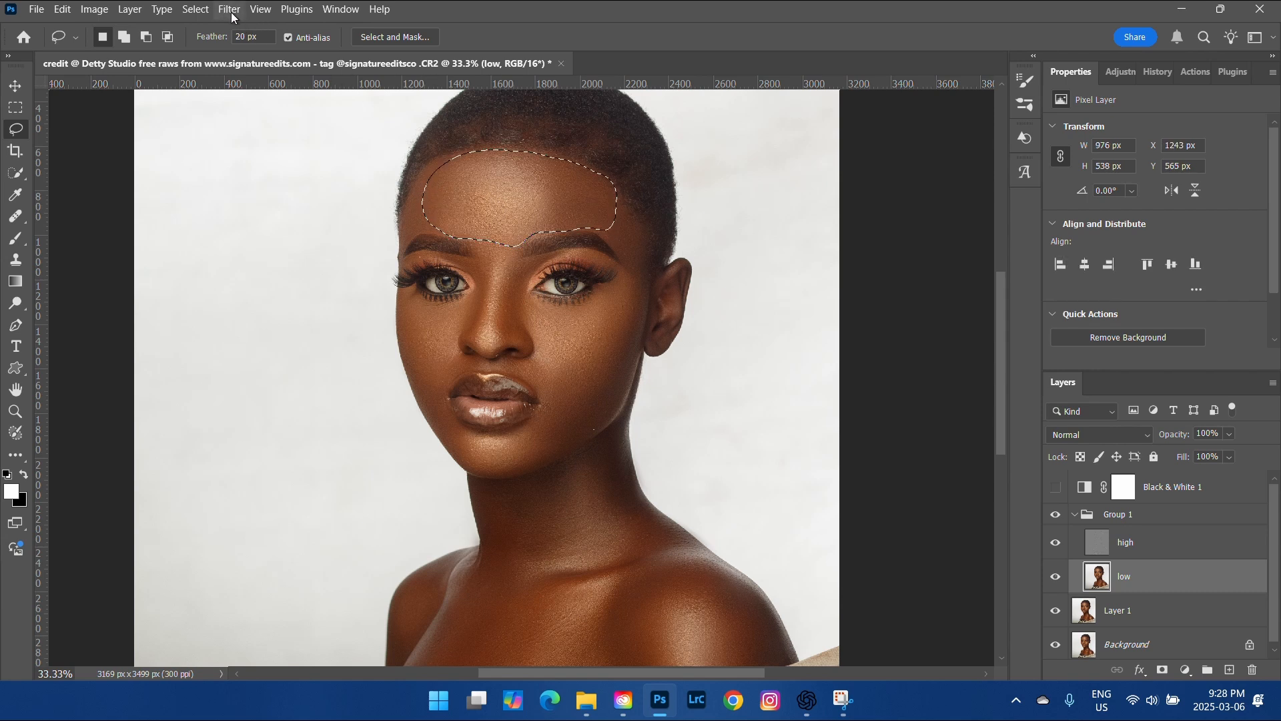
{"action": "right_click", "coordinate": [507, 194]}
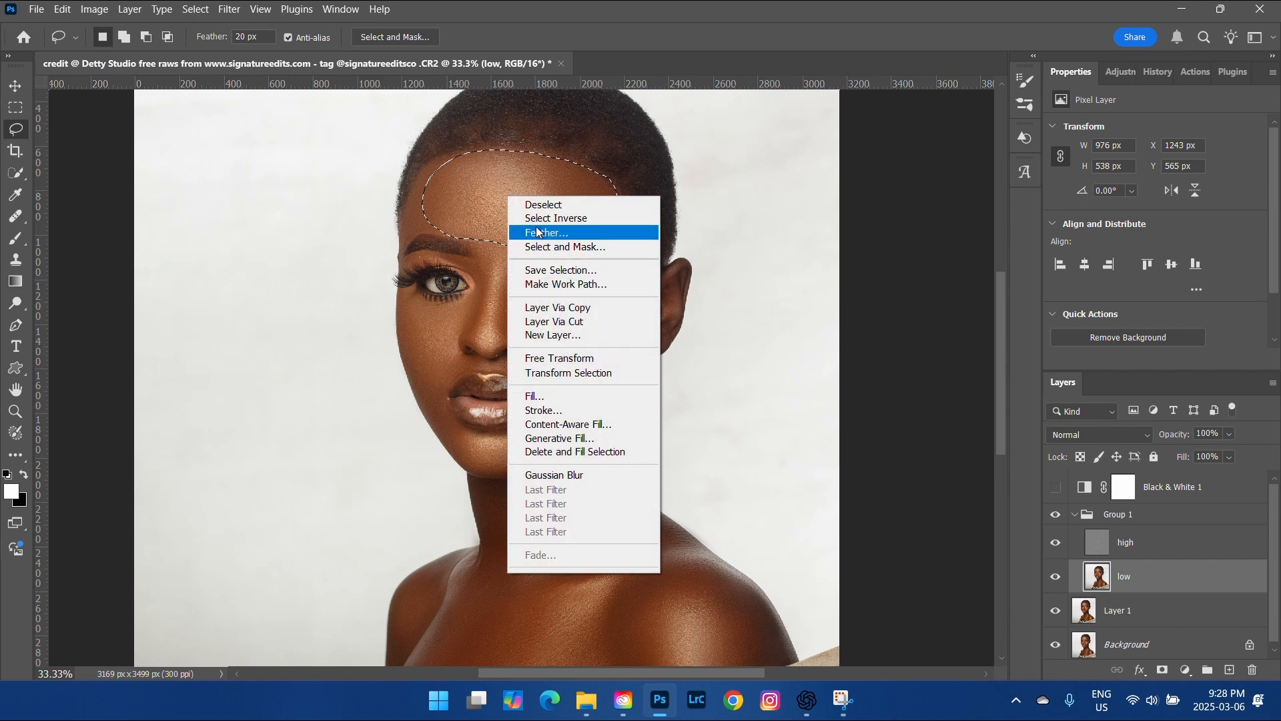
{"action": "left_click", "coordinate": [559, 475]}
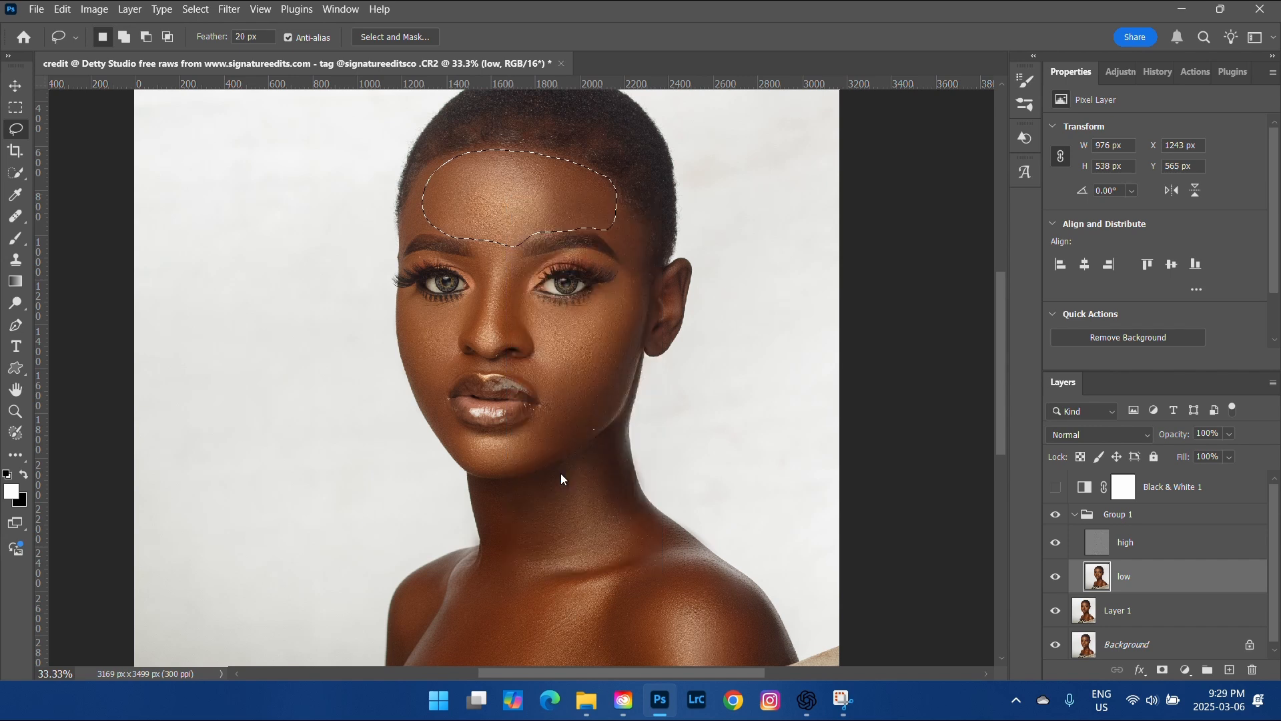
{"action": "key", "text": "ctrl+d"}
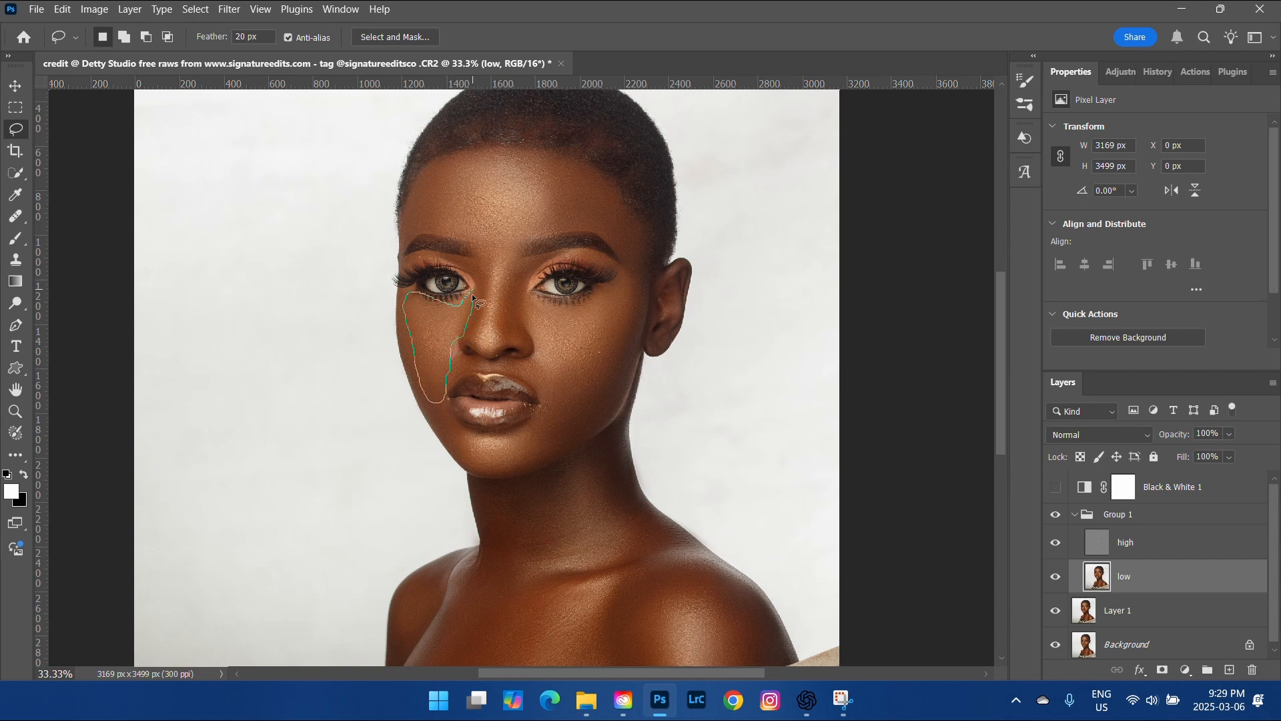
- Lasso the cheek farther from the visible ear, about 410 × 610 px, repeat the Gaussian Blur, and deselect
{"action": "left_click_drag", "start_coordinate": [475, 302], "coordinate": [474, 303]}
{"action": "right_click", "coordinate": [442, 322]}
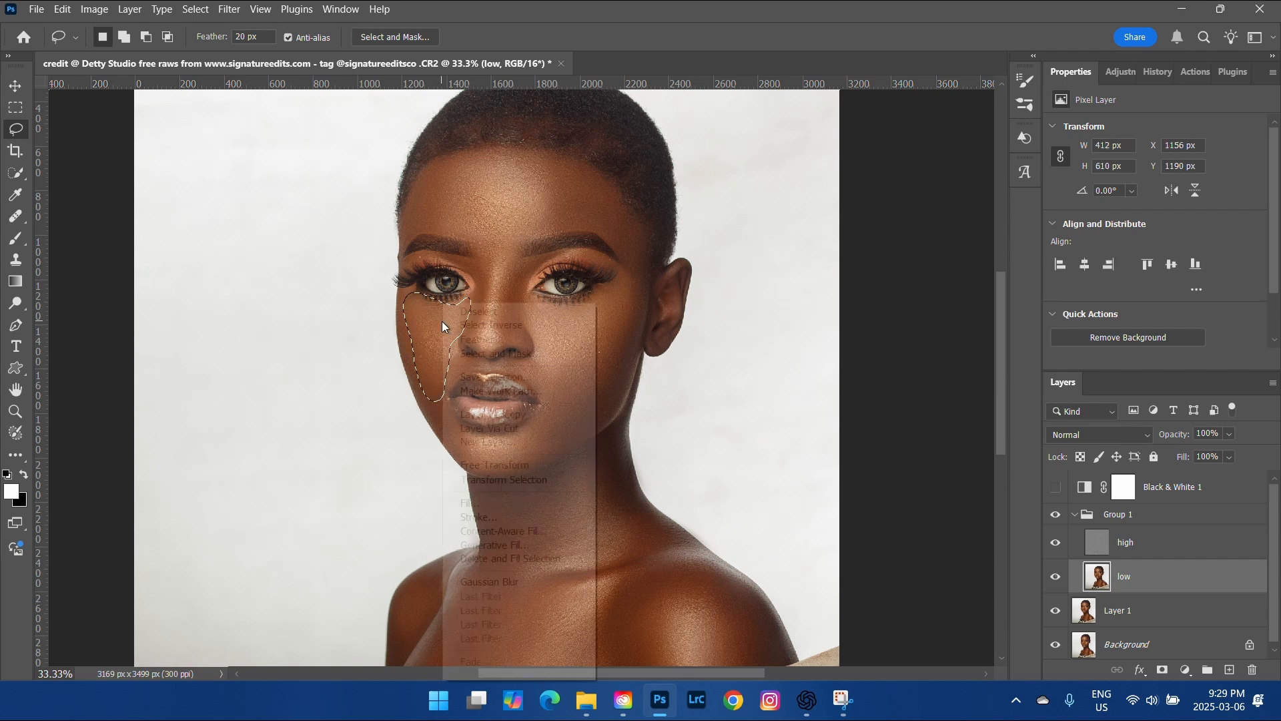
{"action": "left_click", "coordinate": [490, 581]}
{"action": "key", "text": "ctrl+d"}
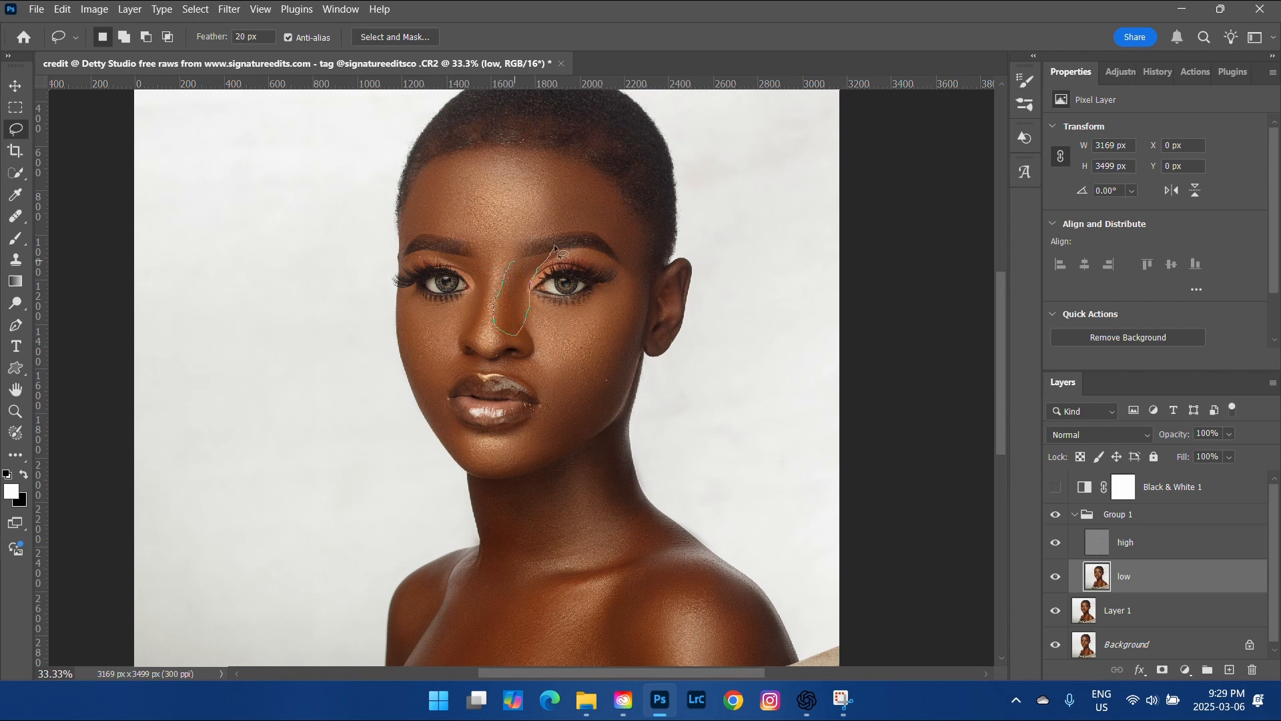
- Lasso the side of the nose up to the inner brow, about 370 × 500 px, repeat the Gaussian Blur, and deselect
{"action": "mouse_move", "coordinate": [526, 254]}
{"action": "left_mouse_down"}
{"action": "mouse_move", "coordinate": [517, 292]}
{"action": "mouse_move", "coordinate": [518, 277]}
{"action": "left_mouse_up"}
{"action": "right_click", "coordinate": [518, 276]}
{"action": "left_click", "coordinate": [578, 557]}
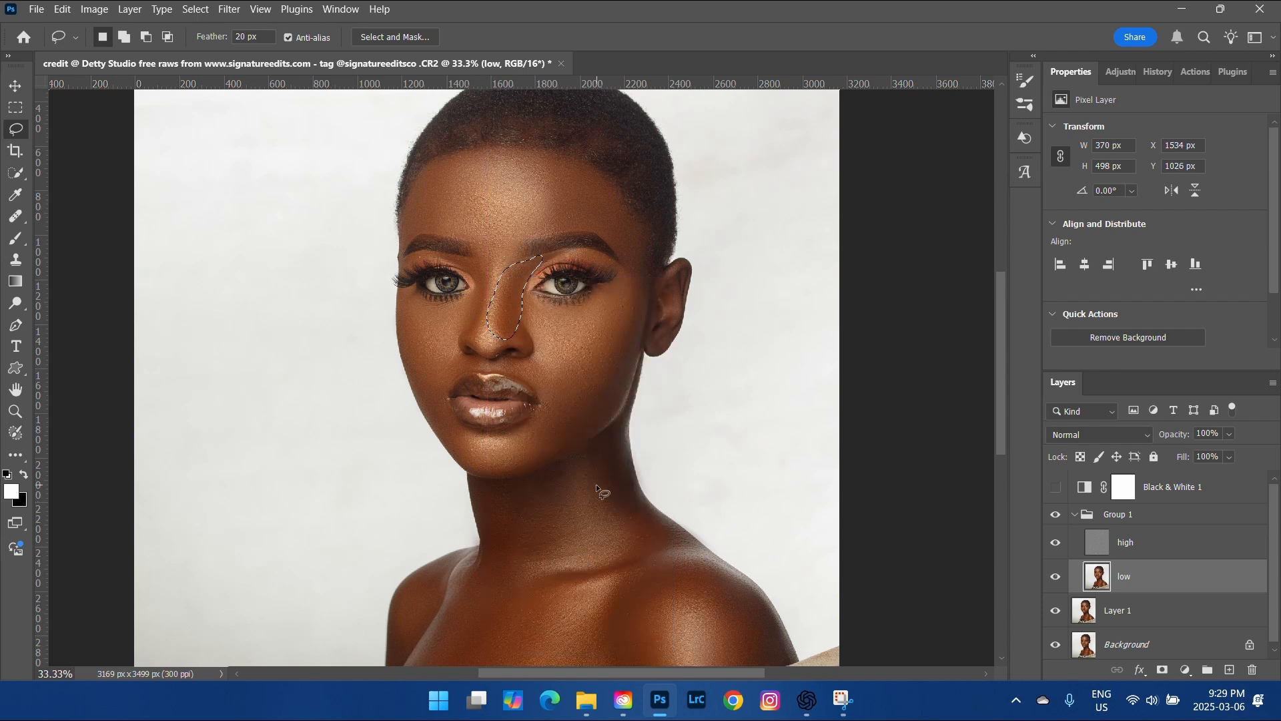
{"action": "key", "text": "ctrl+d"}
- Lasso the neck, about 830 × 1120 px, and the shoulder and chest, repeat the Gaussian Blur on each area, and deselect
{"action": "scroll", "coordinate": [550, 483], "scroll_direction": "down", "scroll_amount": 3}
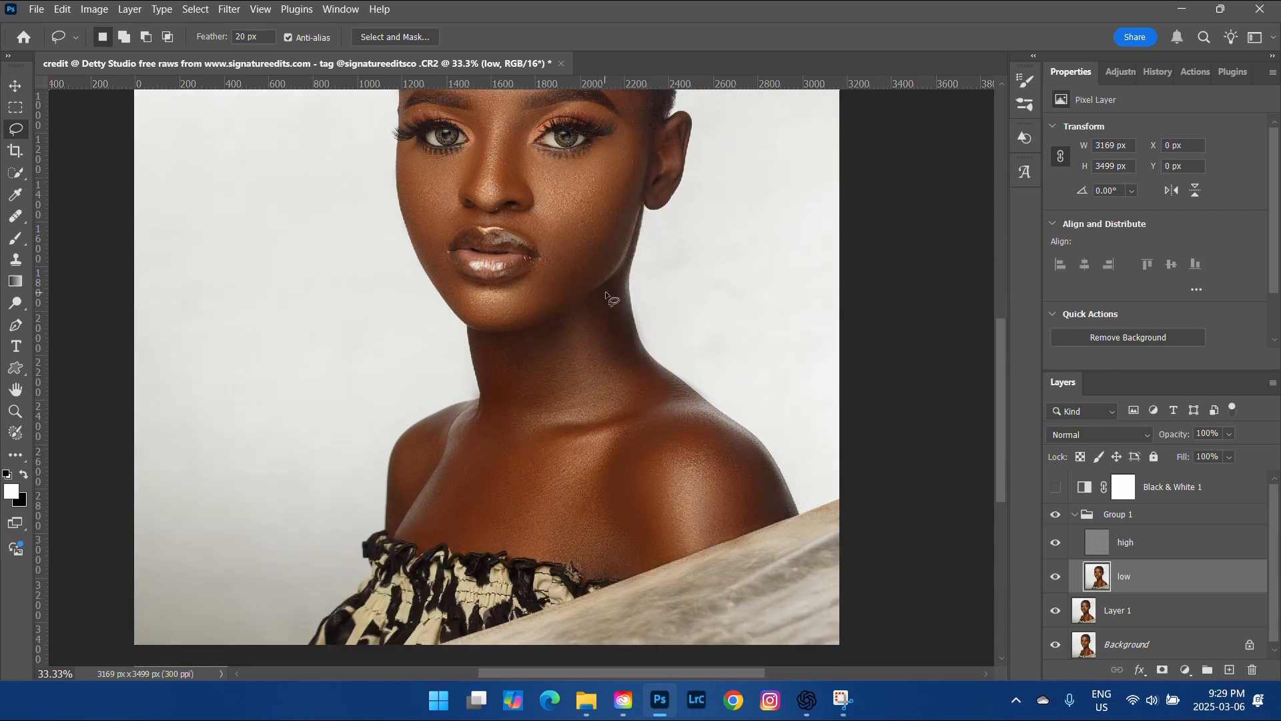
{"action": "mouse_move", "coordinate": [572, 321]}
{"action": "left_mouse_down"}
{"action": "mouse_move", "coordinate": [509, 350]}
{"action": "mouse_move", "coordinate": [627, 408]}
{"action": "mouse_move", "coordinate": [621, 314]}
{"action": "left_mouse_up"}
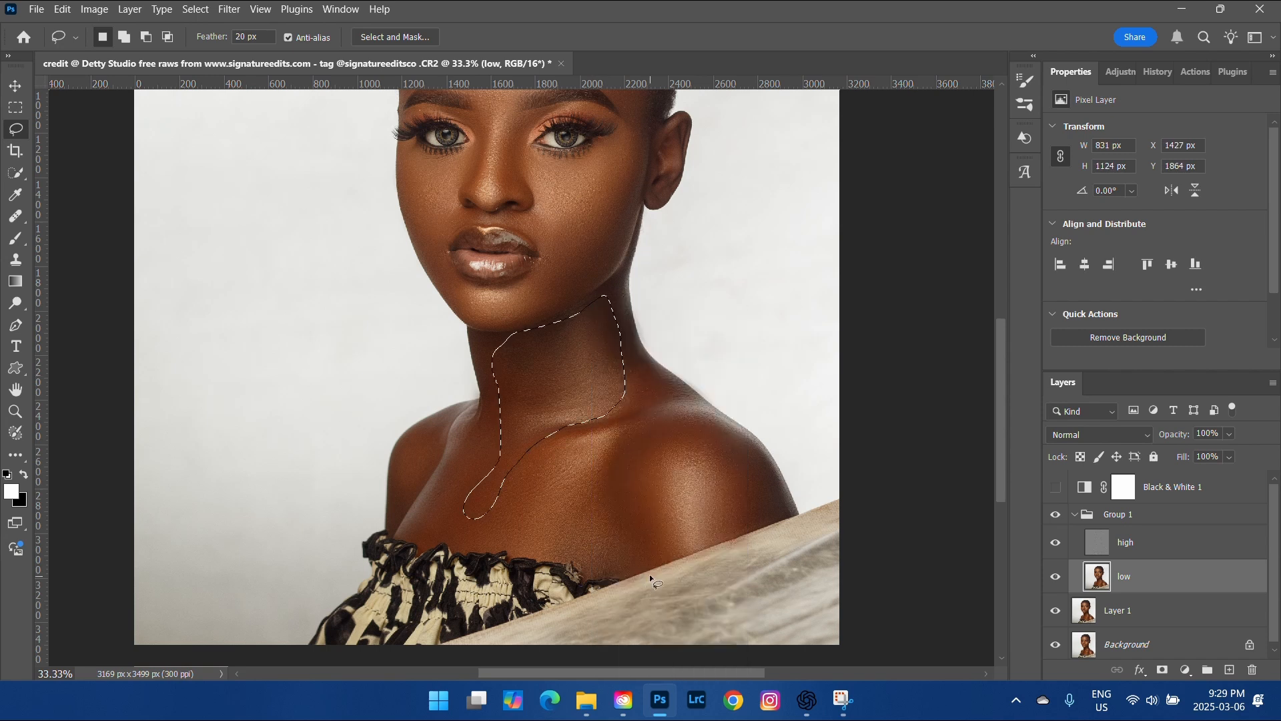
{"action": "mouse_move", "coordinate": [657, 422]}
{"action": "left_mouse_down"}
{"action": "mouse_move", "coordinate": [736, 532]}
{"action": "mouse_move", "coordinate": [660, 425]}
{"action": "mouse_move", "coordinate": [632, 424]}
{"action": "mouse_move", "coordinate": [557, 559]}
{"action": "mouse_move", "coordinate": [629, 427]}
{"action": "left_mouse_up"}
{"action": "left_click", "coordinate": [658, 270]}
{"action": "left_click_drag", "start_coordinate": [578, 523], "coordinate": [567, 522]}
{"action": "right_click", "coordinate": [567, 520]}
{"action": "left_click", "coordinate": [578, 512]}
{"action": "key", "text": "ctrl+d"}
- Compare the portrait with and without the frequency separation group by toggling the visibility of Group 1
{"action": "key", "text": "ctrl+minus"}
{"action": "key", "text": "ctrl+minus"}
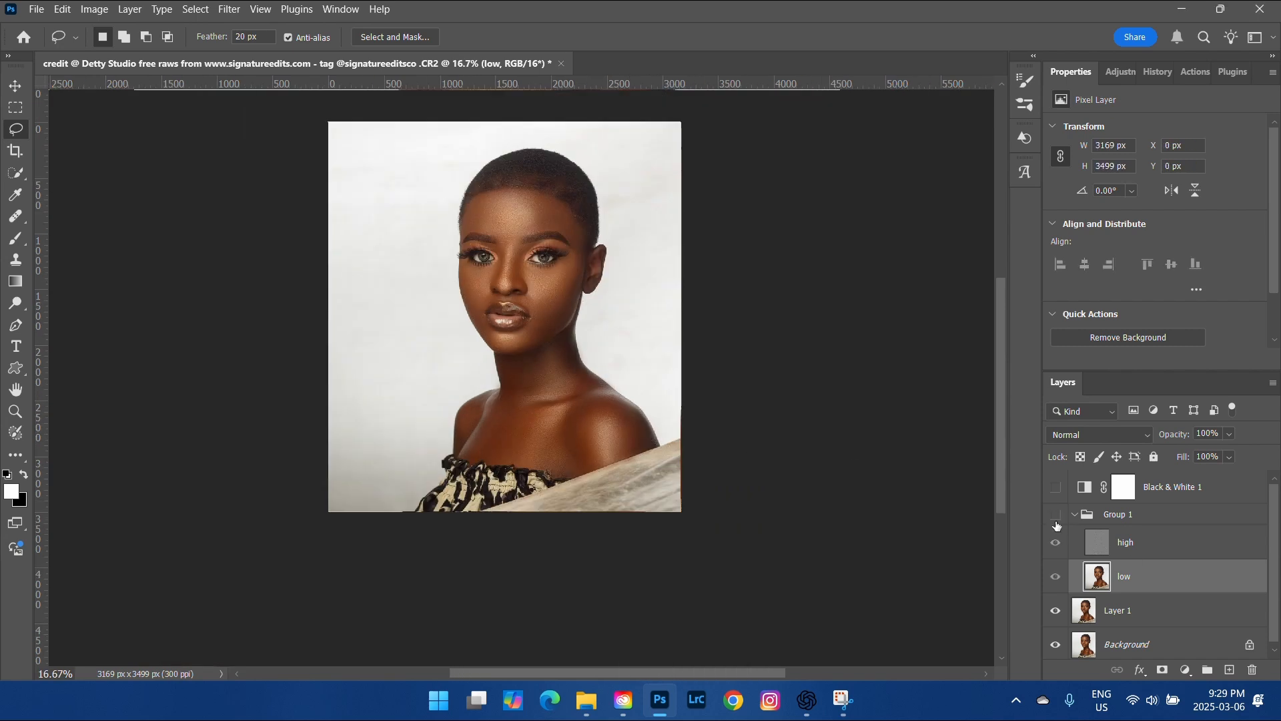
{"action": "left_click", "coordinate": [1055, 517]}
{"action": "left_click", "coordinate": [1056, 520]}
- On the high layer, use the Clone Stamp to cover blemishes on the outer cheek beside the visible ear with nearby texture
{"action": "left_click", "coordinate": [1161, 544]}
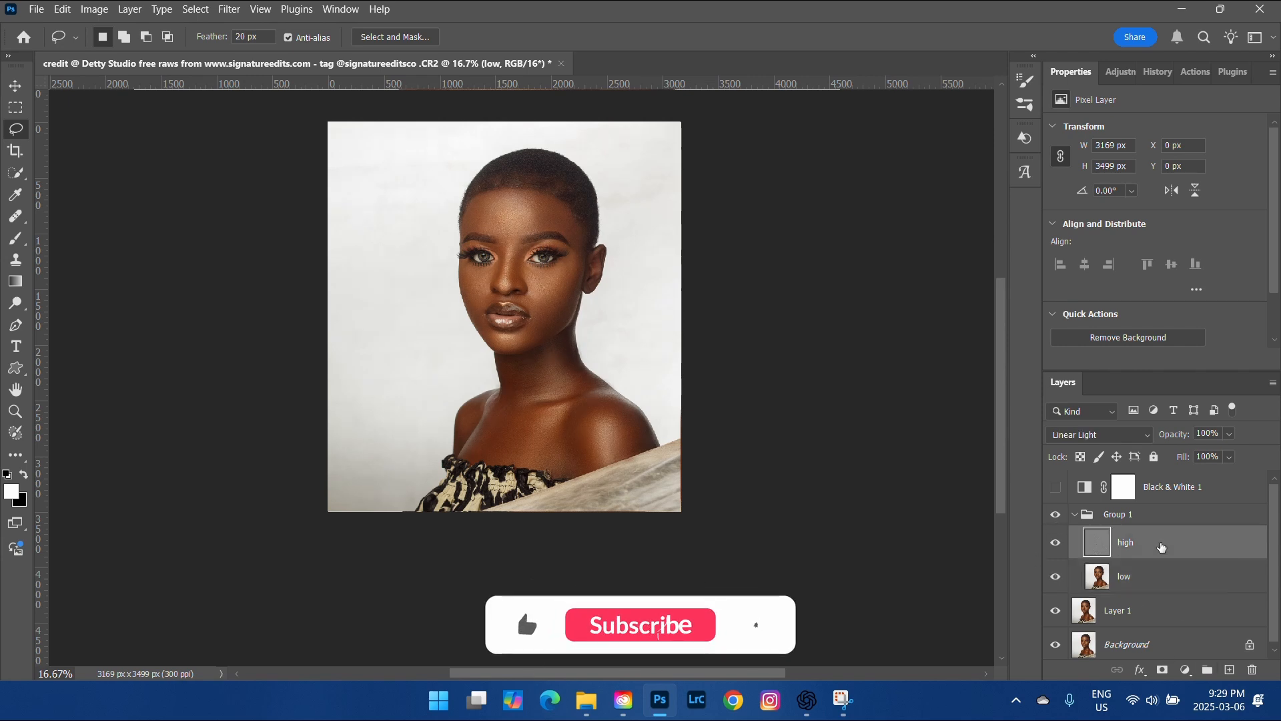
{"action": "key", "text": "ctrl+plus"}
{"action": "key", "text": "ctrl+plus"}
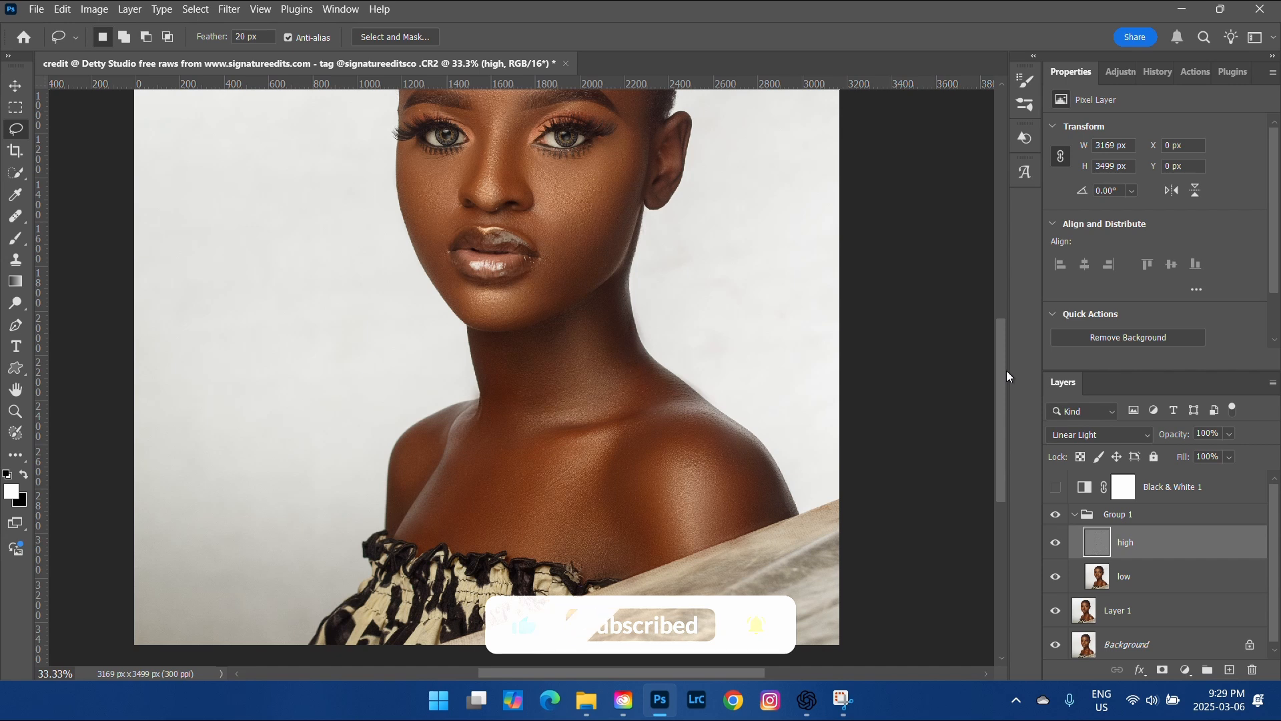
{"action": "key", "text": "s"}
{"action": "key", "text": "ctrl+plus"}
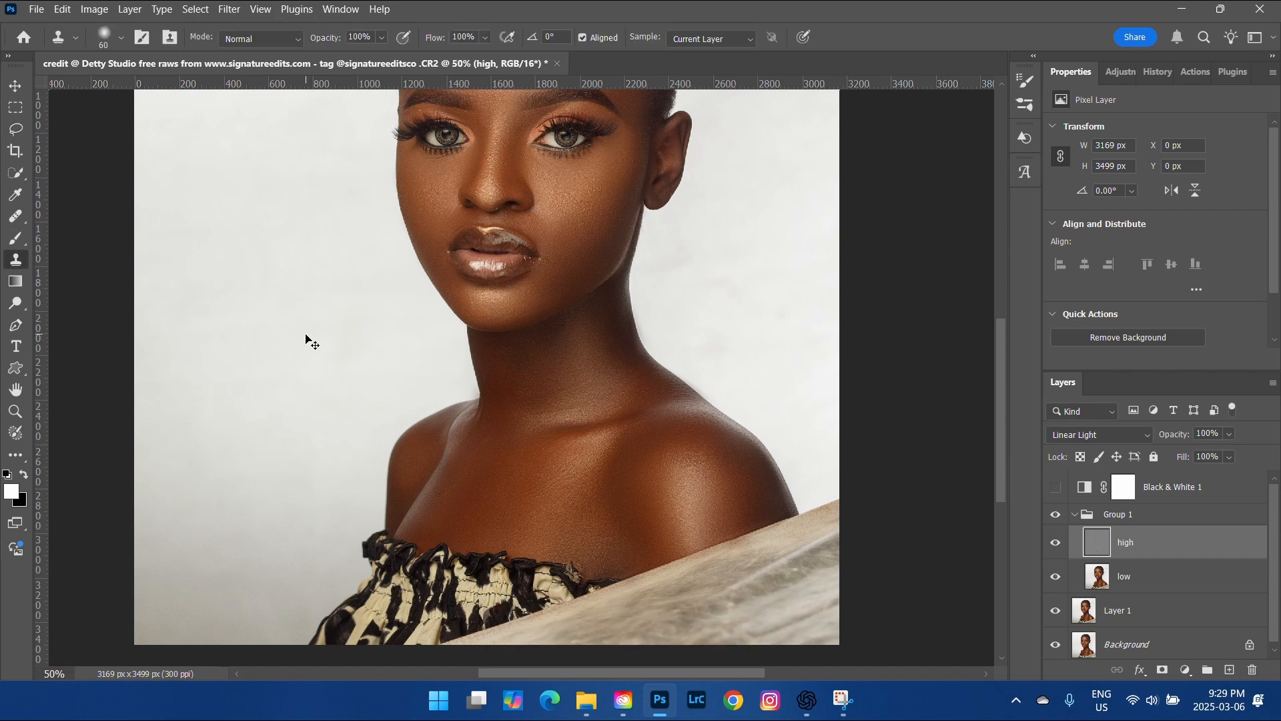
{"action": "key", "text": "ctrl+plus"}
{"action": "scroll", "coordinate": [307, 336], "scroll_direction": "down", "scroll_amount": 2}
{"action": "scroll", "coordinate": [474, 320], "scroll_direction": "up", "scroll_amount": 2}
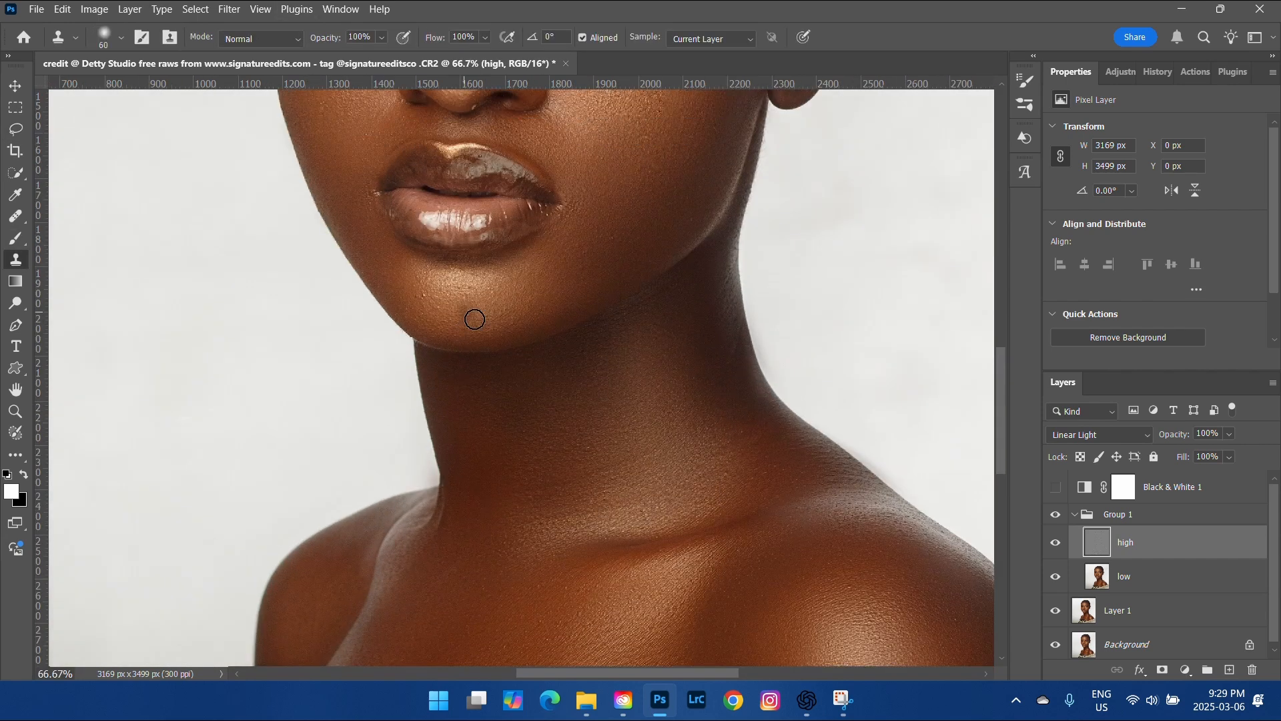
{"action": "scroll", "coordinate": [474, 320], "scroll_direction": "up", "scroll_amount": 5}
{"action": "key", "text": "ctrl+plus"}
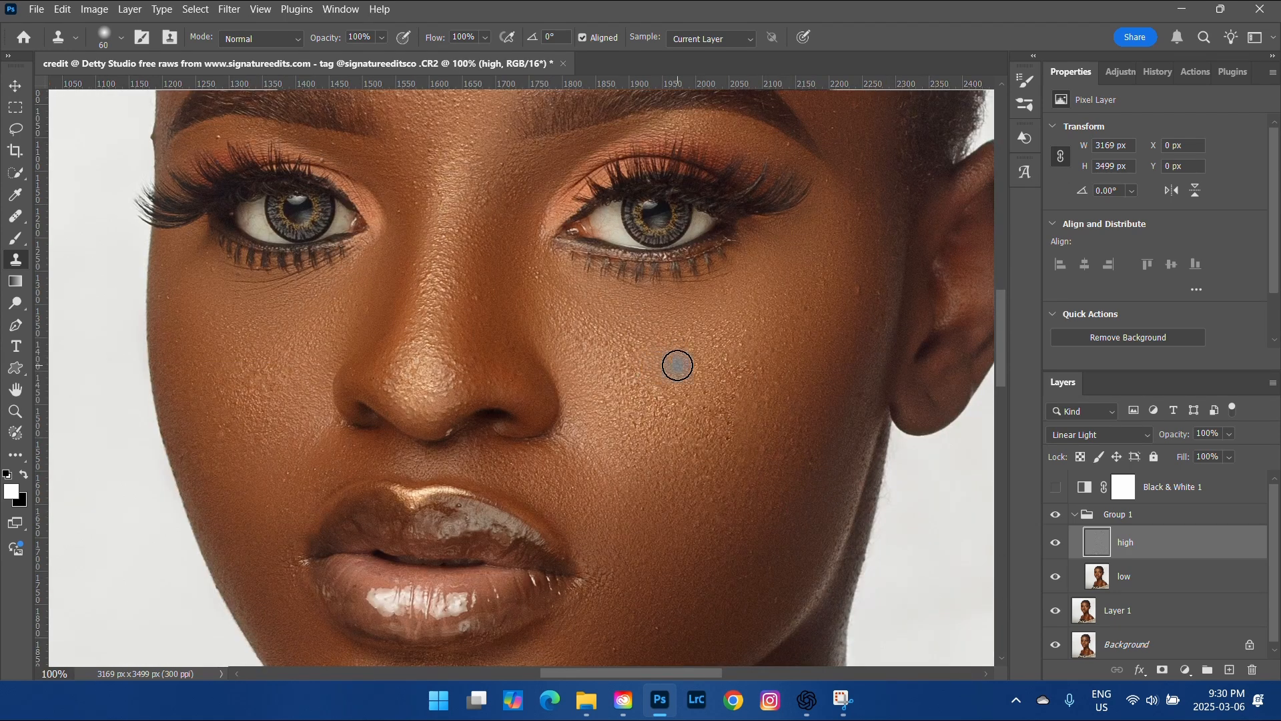
{"action": "left_click", "coordinate": [852, 319], "text": "alt"}
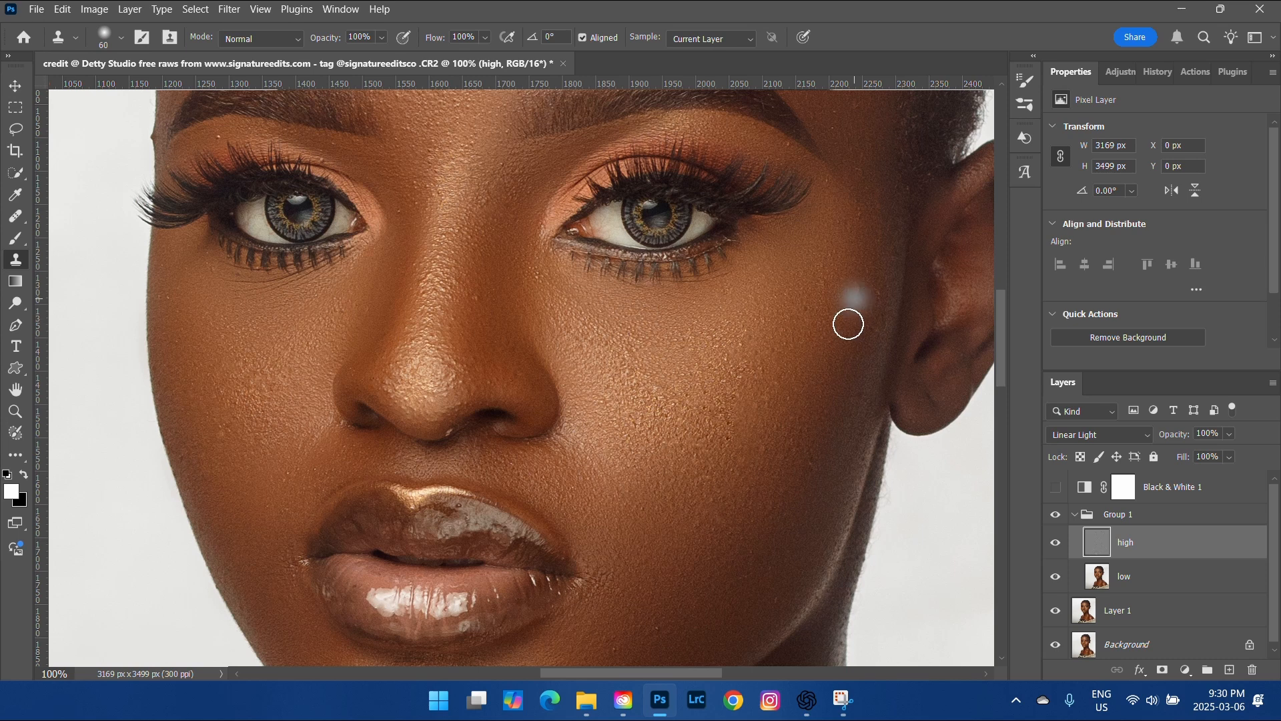
{"action": "left_click_drag", "start_coordinate": [910, 422], "coordinate": [939, 401]}
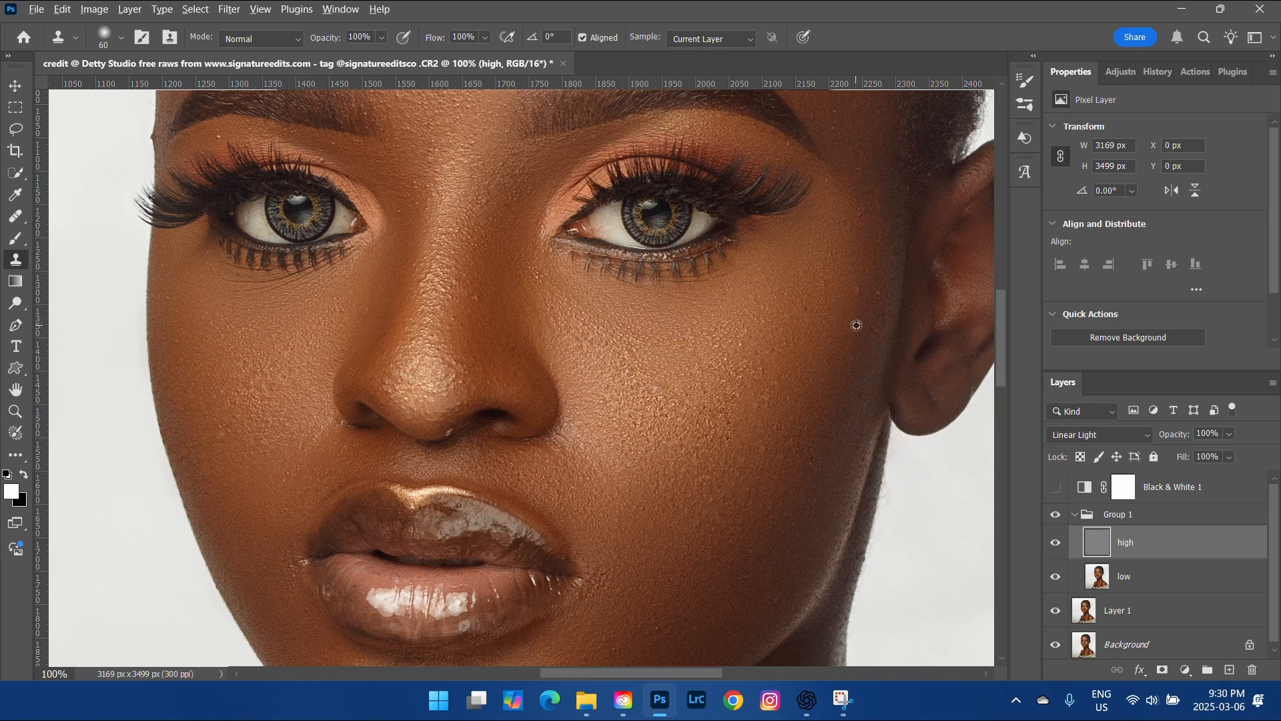
{"action": "left_click", "coordinate": [856, 309], "text": "alt"}
{"action": "left_click", "coordinate": [858, 295]}
- Clone finer skin texture over the rough pores on the cheek below the eye nearest the visible ear, up to the nose
{"action": "left_click", "coordinate": [668, 394], "text": "alt"}
{"action": "left_click", "coordinate": [669, 403]}
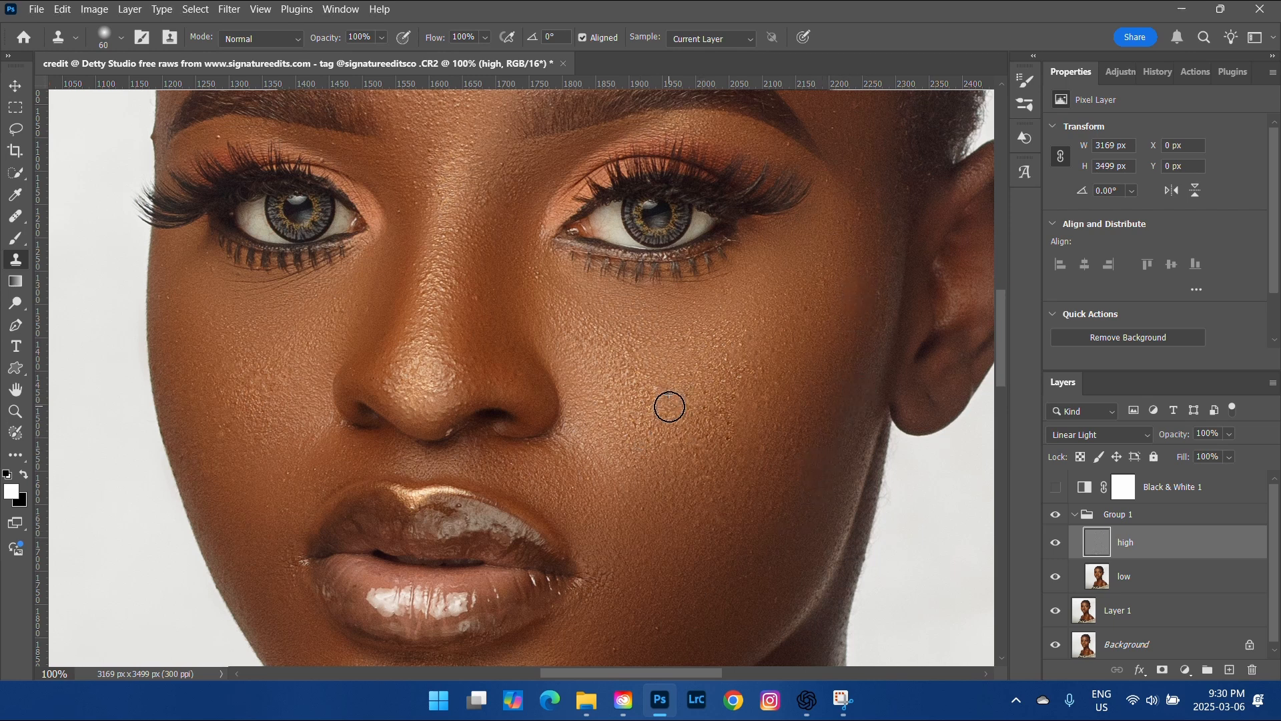
{"action": "left_click", "coordinate": [643, 487], "text": "alt"}
{"action": "mouse_move", "coordinate": [639, 423]}
{"action": "left_mouse_down"}
{"action": "mouse_move", "coordinate": [726, 437]}
{"action": "mouse_move", "coordinate": [725, 418]}
{"action": "mouse_move", "coordinate": [688, 418]}
{"action": "mouse_move", "coordinate": [720, 399]}
{"action": "mouse_move", "coordinate": [732, 361]}
{"action": "mouse_move", "coordinate": [762, 332]}
{"action": "mouse_move", "coordinate": [766, 361]}
{"action": "mouse_move", "coordinate": [698, 390]}
{"action": "mouse_move", "coordinate": [695, 349]}
{"action": "mouse_move", "coordinate": [734, 337]}
{"action": "left_mouse_up"}
{"action": "left_click", "coordinate": [698, 449], "text": "alt"}
{"action": "left_click", "coordinate": [712, 401], "text": "alt"}
{"action": "left_click", "coordinate": [666, 406], "text": "alt"}
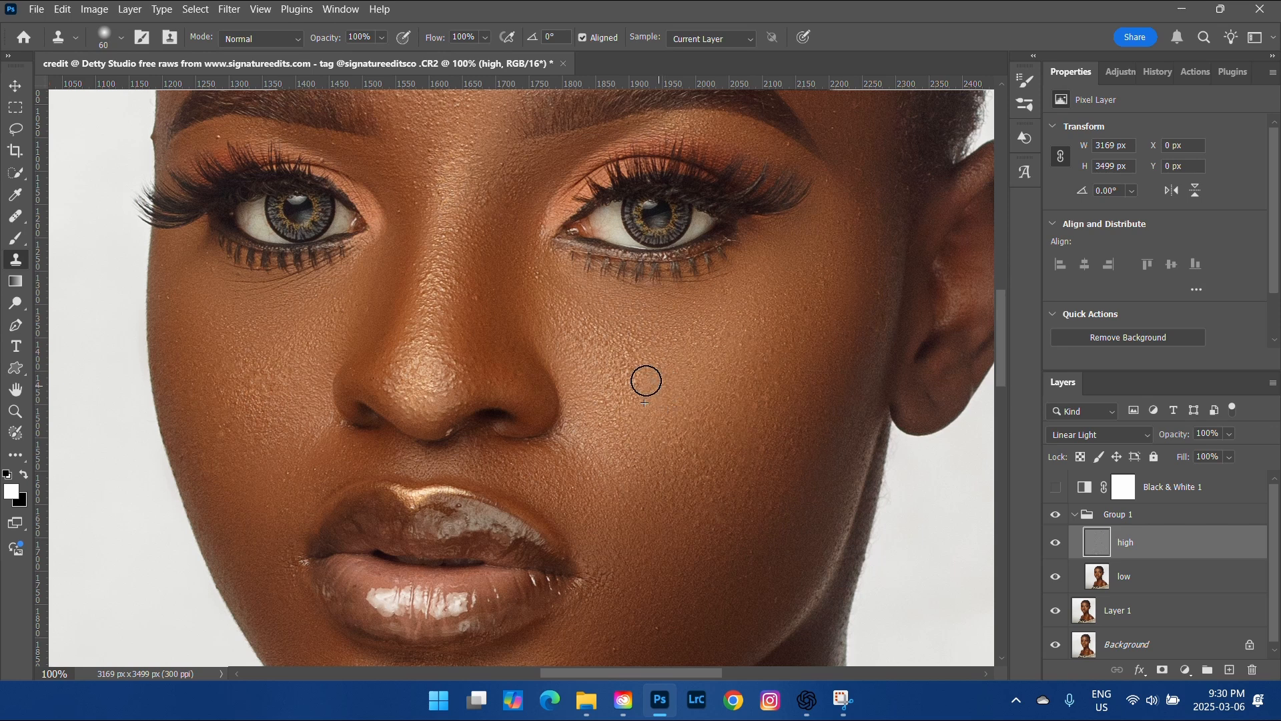
{"action": "mouse_move", "coordinate": [647, 381]}
{"action": "left_mouse_down"}
{"action": "mouse_move", "coordinate": [624, 357]}
{"action": "mouse_move", "coordinate": [618, 402]}
{"action": "mouse_move", "coordinate": [588, 339]}
{"action": "mouse_move", "coordinate": [563, 329]}
{"action": "left_mouse_up"}
{"action": "left_click", "coordinate": [620, 440], "text": "alt"}
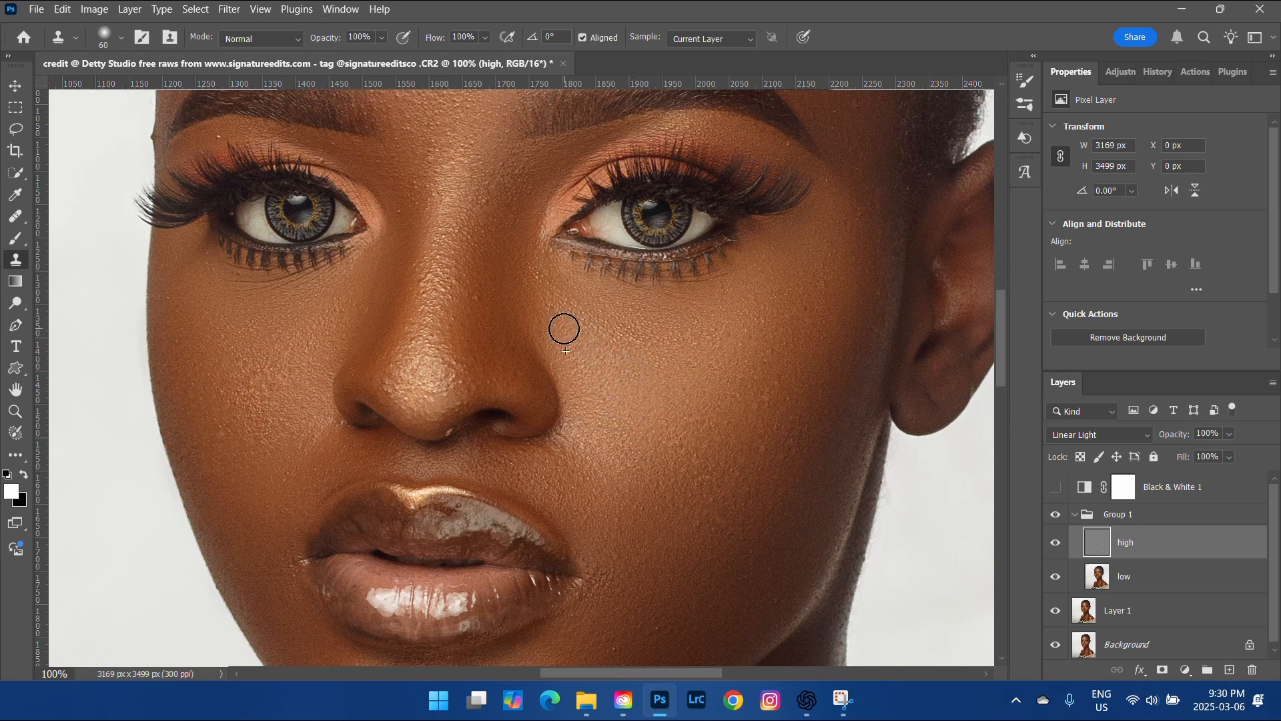
- Clone smoother texture over the cheek farther from the visible ear, from the mid-cheek up to the under-eye area
{"action": "left_click", "coordinate": [259, 435], "text": "alt"}
{"action": "left_click_drag", "start_coordinate": [243, 404], "coordinate": [237, 391]}
{"action": "left_click", "coordinate": [244, 466], "text": "alt"}
{"action": "mouse_move", "coordinate": [232, 438]}
{"action": "left_mouse_down"}
{"action": "mouse_move", "coordinate": [246, 369]}
{"action": "mouse_move", "coordinate": [225, 327]}
{"action": "left_mouse_up"}
- Undo a trial clone stroke on the nose tip and clone clean texture along the side of the nose towards the bridge
{"action": "left_click", "coordinate": [534, 367], "text": "alt"}
{"action": "left_click_drag", "start_coordinate": [458, 360], "coordinate": [463, 381]}
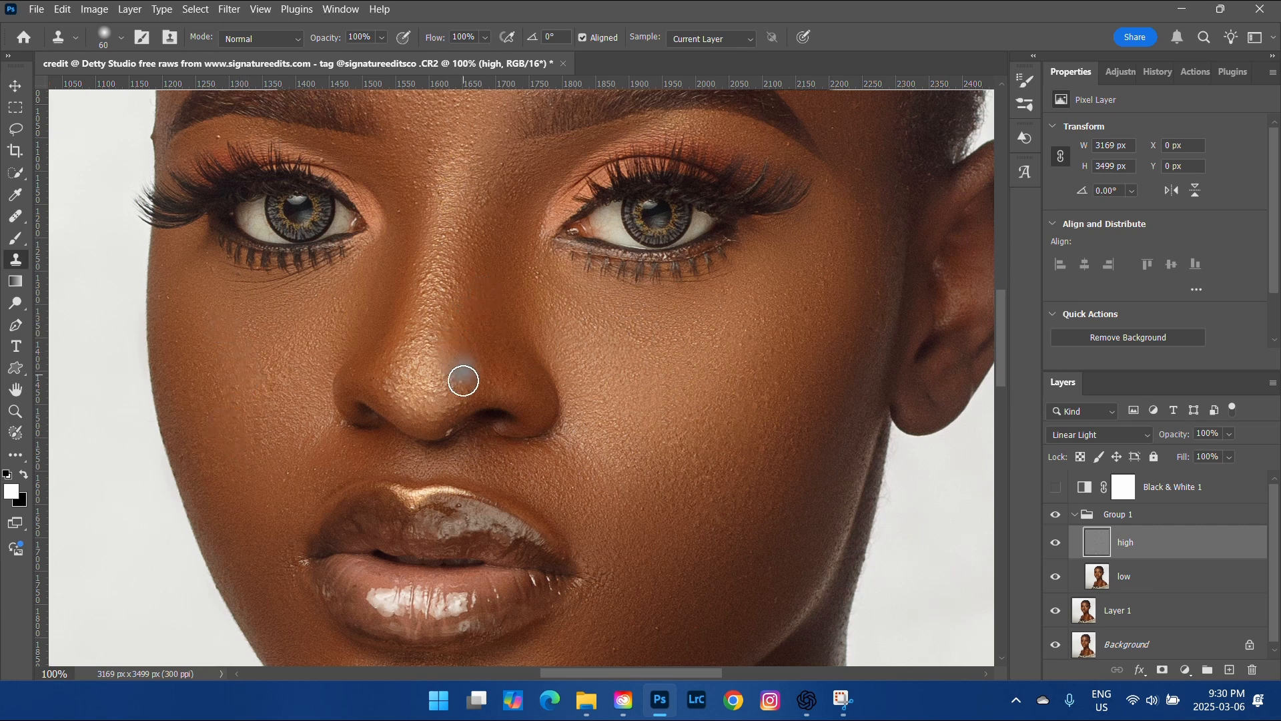
{"action": "key", "text": "ctrl+z"}
{"action": "left_click", "coordinate": [394, 355], "text": "alt"}
{"action": "left_click_drag", "start_coordinate": [386, 377], "coordinate": [412, 265]}
{"action": "scroll", "coordinate": [537, 384], "scroll_direction": "up", "scroll_amount": 5}
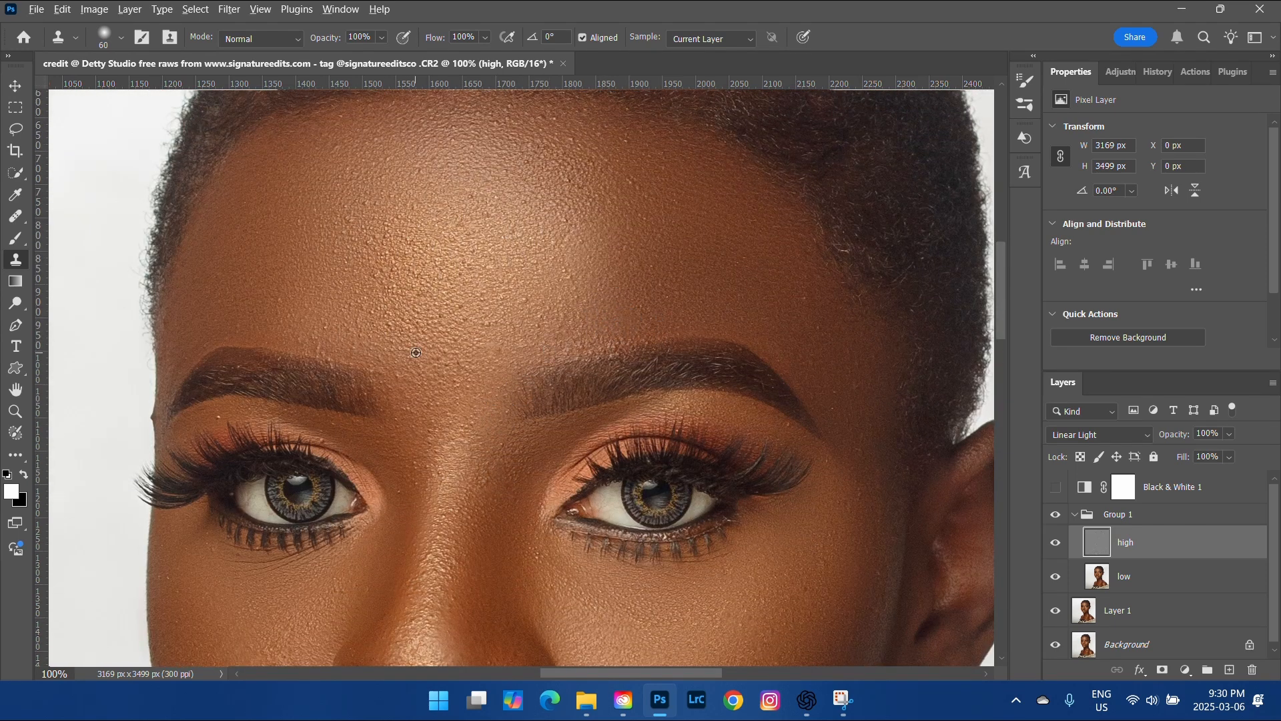
{"action": "left_click", "coordinate": [340, 309], "text": "alt"}
{"action": "left_click_drag", "start_coordinate": [377, 304], "coordinate": [398, 328]}
{"action": "left_click", "coordinate": [363, 296], "text": "alt"}
{"action": "mouse_move", "coordinate": [369, 260]}
{"action": "left_mouse_down"}
{"action": "mouse_move", "coordinate": [353, 222]}
{"action": "mouse_move", "coordinate": [387, 272]}
{"action": "left_mouse_up"}
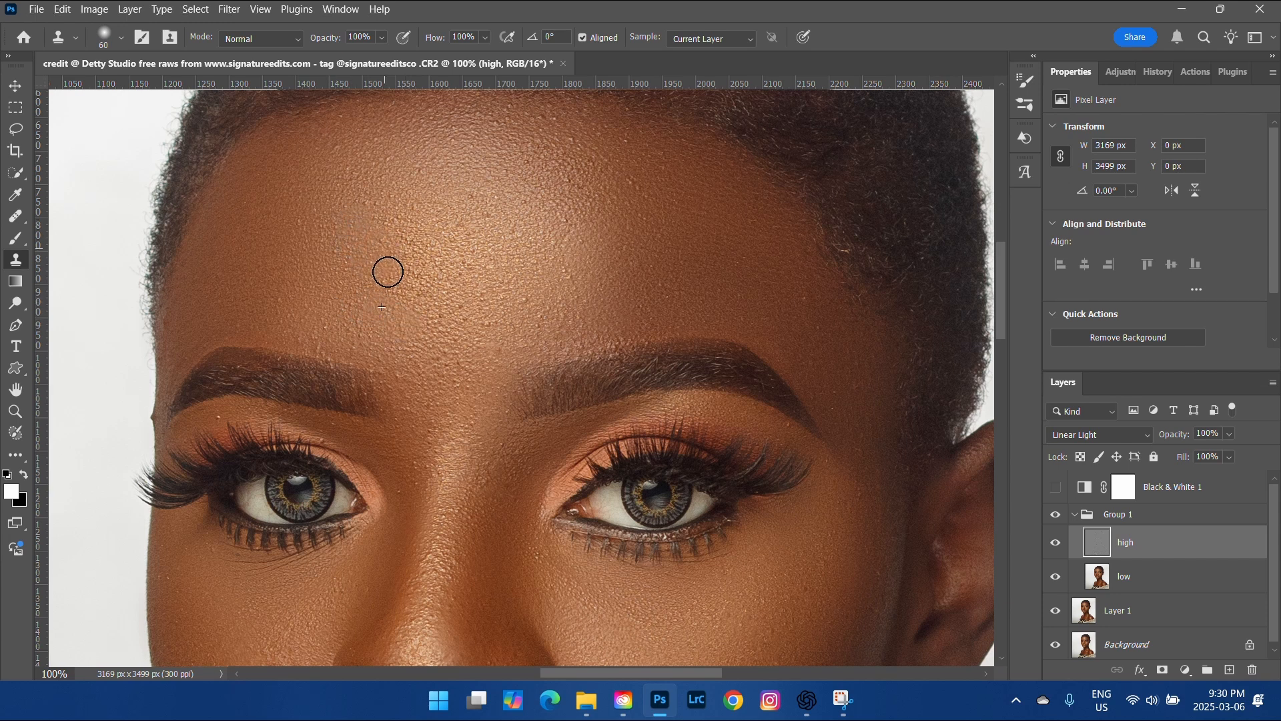
{"action": "left_click", "coordinate": [307, 252], "text": "alt"}
{"action": "key", "text": "ctrl+z"}
{"action": "key", "text": "ctrl+z"}
- Clone nearby texture over the rough pores in the middle of the forehead on the high layer
{"action": "left_click", "coordinate": [404, 309], "text": "alt"}
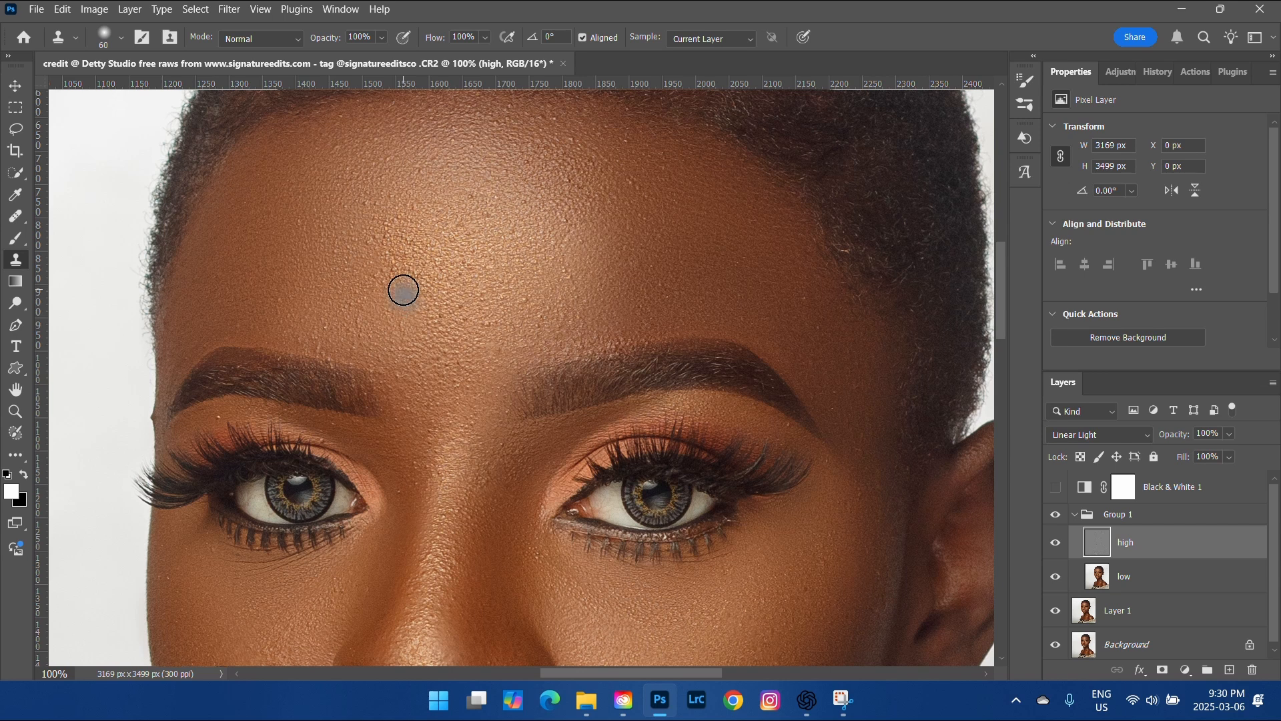
{"action": "mouse_move", "coordinate": [403, 289]}
{"action": "left_mouse_down"}
{"action": "mouse_move", "coordinate": [390, 265]}
{"action": "mouse_move", "coordinate": [423, 309]}
{"action": "left_mouse_up"}
{"action": "left_click", "coordinate": [372, 210], "text": "alt"}
{"action": "left_click_drag", "start_coordinate": [375, 237], "coordinate": [375, 240]}
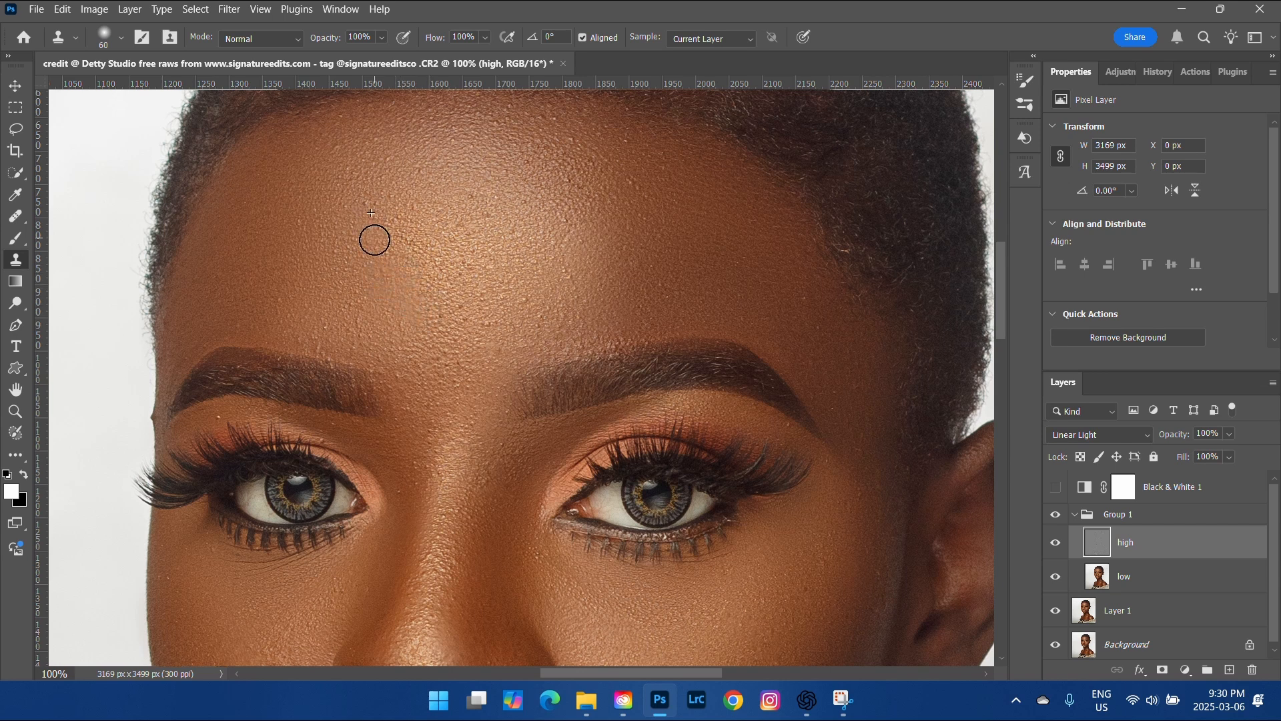
- Examine the retouched texture on the forehead, eye area and cheeks at different magnifications
{"action": "scroll", "coordinate": [701, 289], "scroll_direction": "up", "scroll_amount": 3}
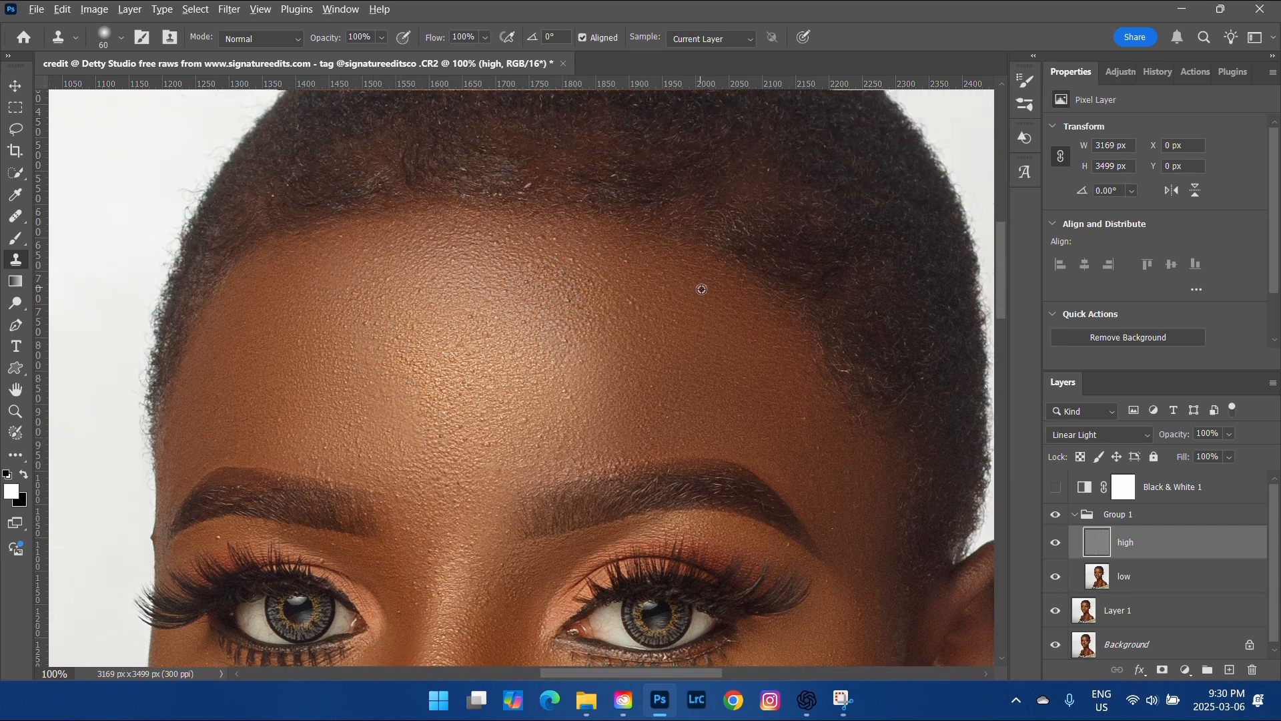
{"action": "scroll", "coordinate": [692, 472], "scroll_direction": "down", "scroll_amount": 3}
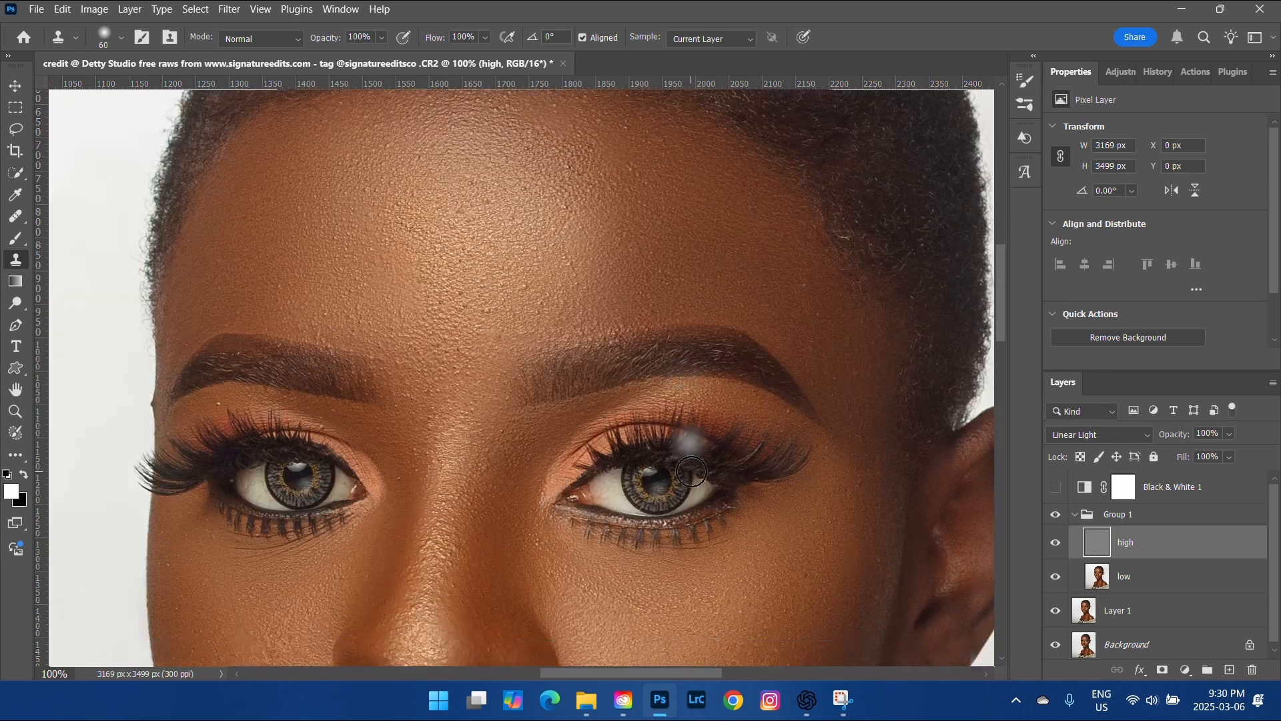
{"action": "scroll", "coordinate": [692, 472], "scroll_direction": "down", "scroll_amount": 3}
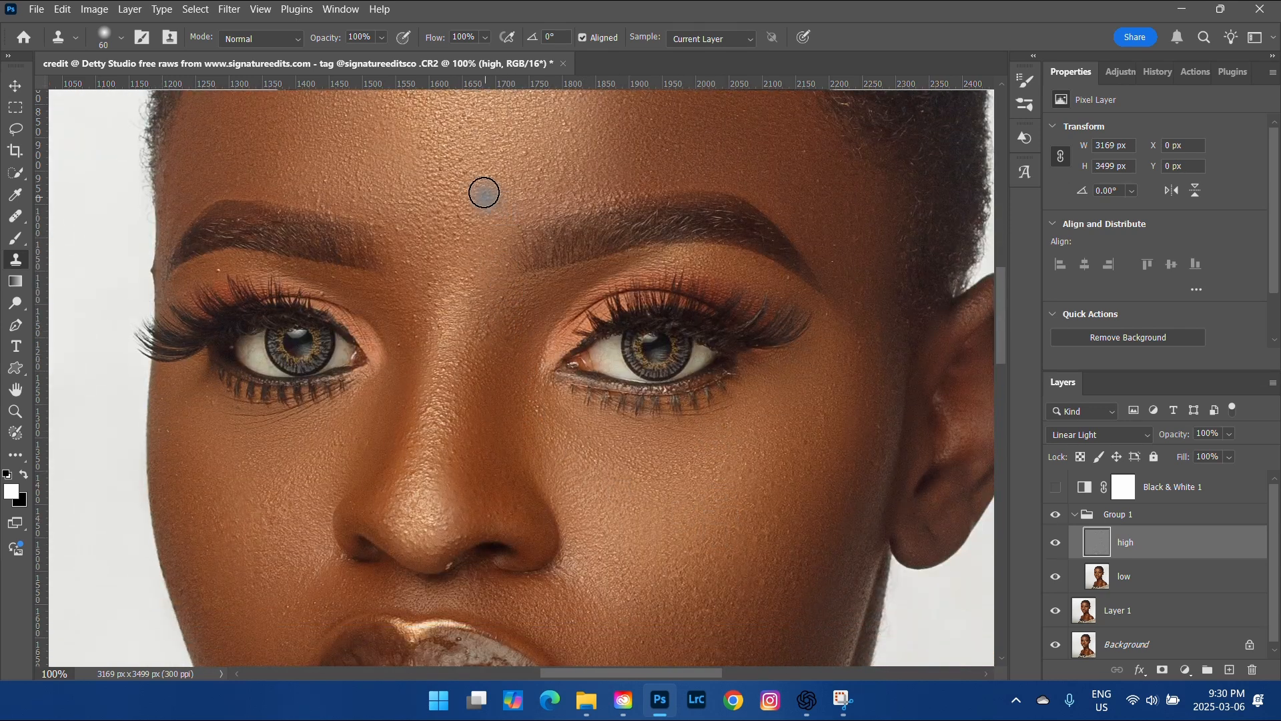
{"action": "key", "text": "ctrl+minus"}
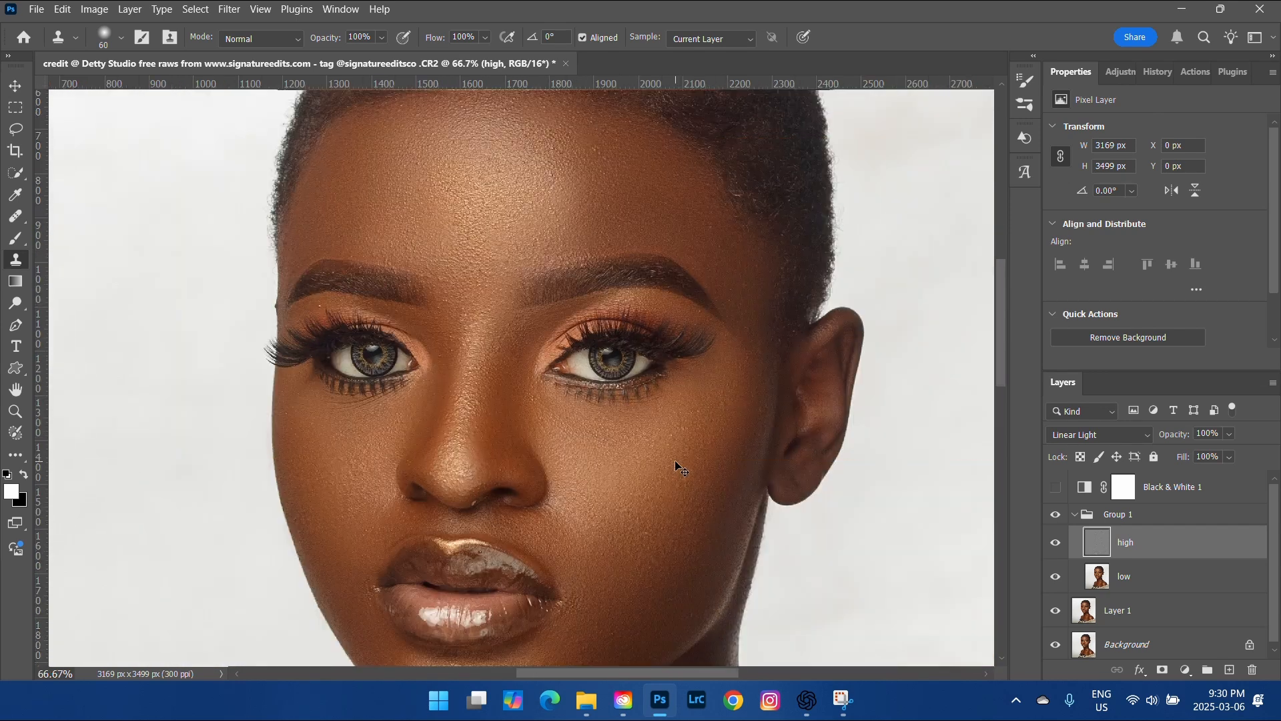
{"action": "key", "text": "ctrl+minus"}
{"action": "key", "text": "ctrl+plus"}
{"action": "key", "text": "ctrl+plus"}
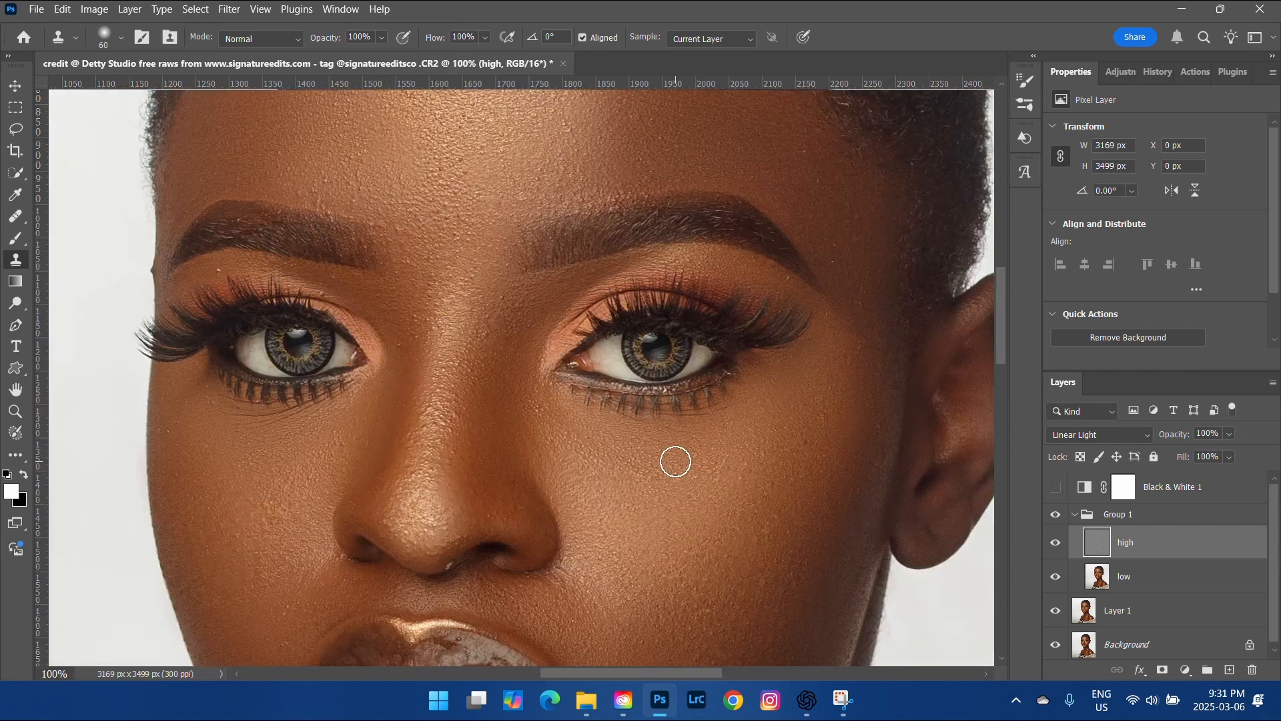
- Reduce the Clone Stamp size to 25 px, clone out the bright spot under the nose tip, and undo the stray stamp below the lips
{"action": "scroll", "coordinate": [675, 457], "scroll_direction": "down", "scroll_amount": 4}
{"action": "scroll", "coordinate": [568, 557], "scroll_direction": "down", "scroll_amount": 2}
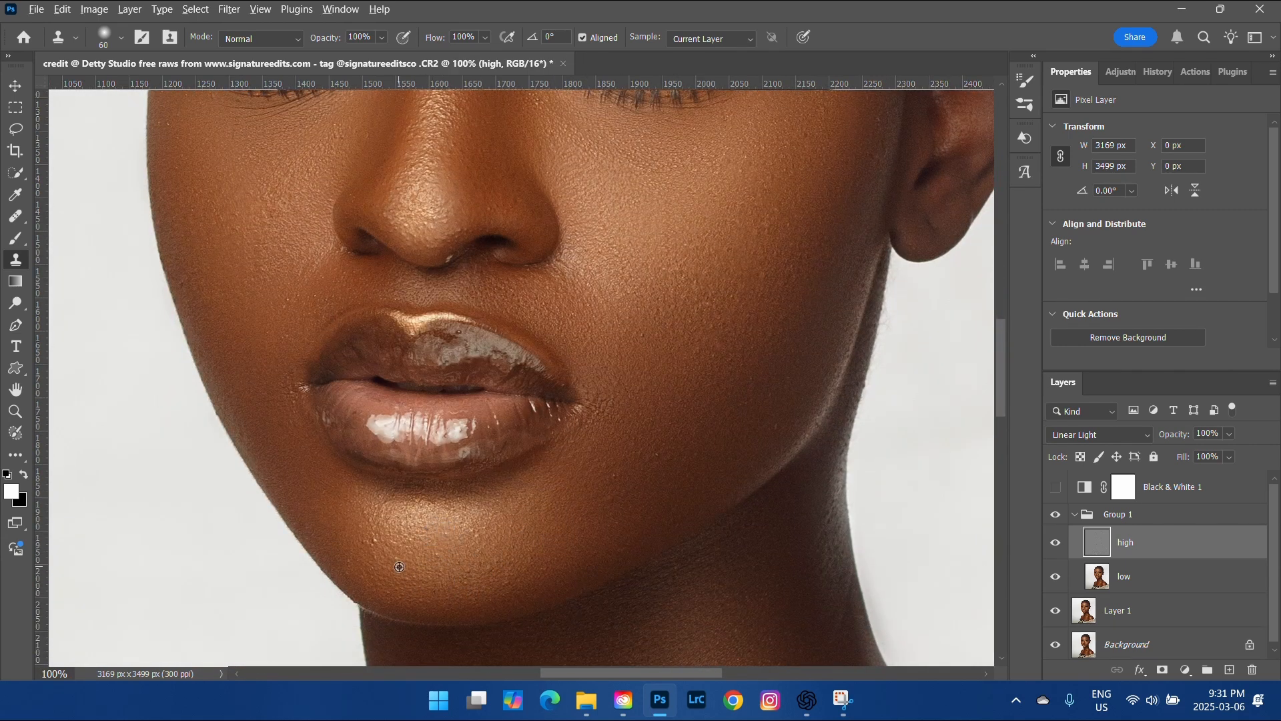
{"action": "key", "text": "bracketleft"}
{"action": "key", "text": "bracketleft"}
{"action": "key", "text": "bracketleft"}
{"action": "key", "text": "bracketleft"}
{"action": "key", "text": "bracketleft"}
{"action": "key", "text": "bracketleft"}
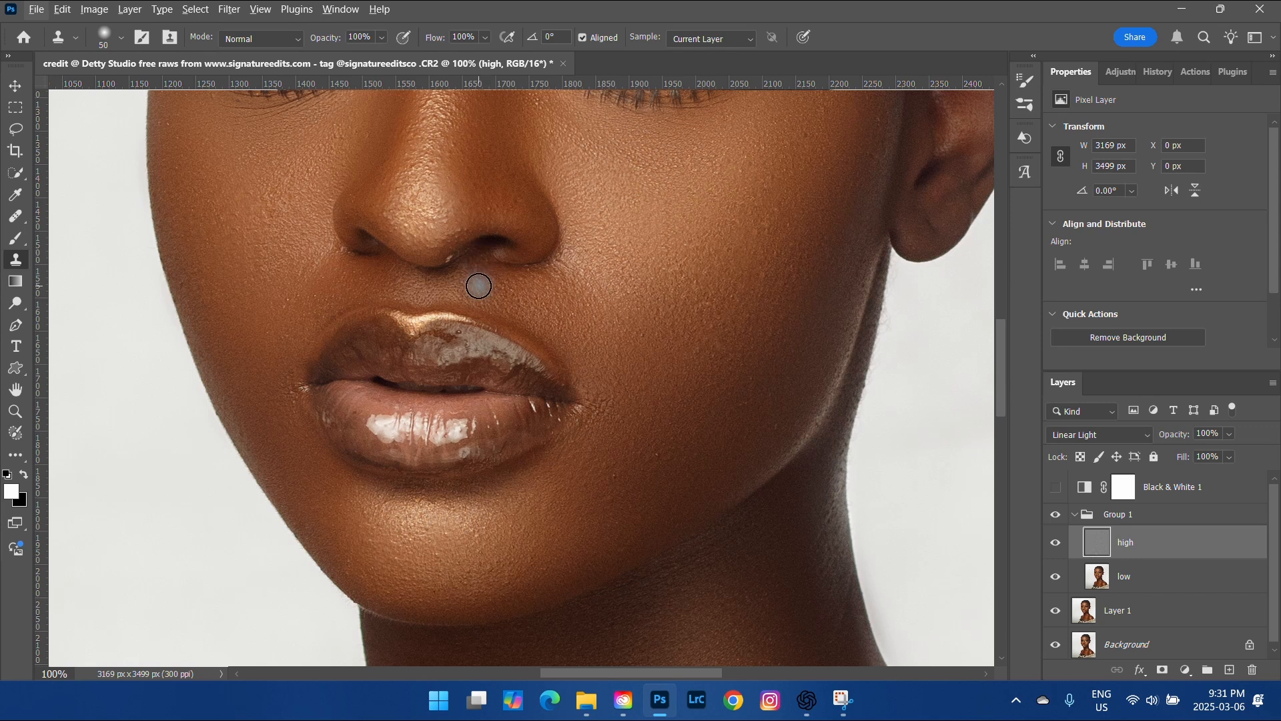
{"action": "left_click", "coordinate": [453, 249], "text": "alt"}
{"action": "left_click", "coordinate": [447, 252]}
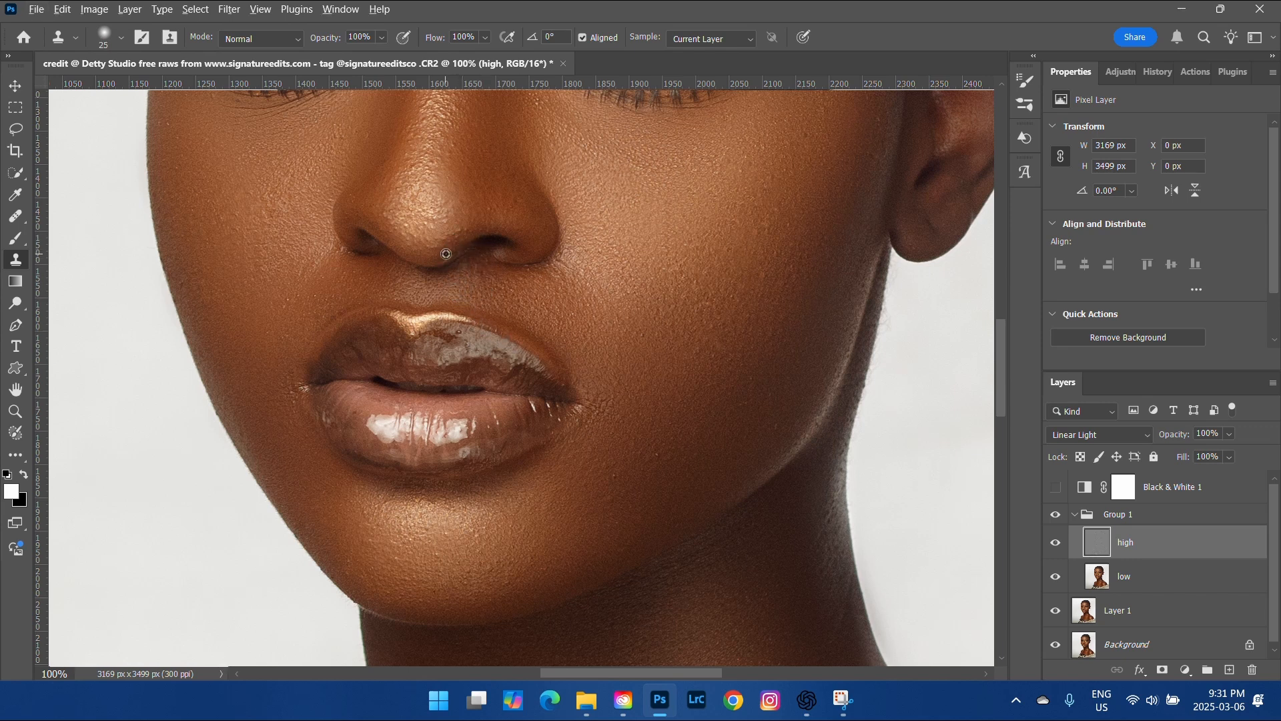
{"action": "left_click", "coordinate": [456, 245], "text": "alt"}
{"action": "left_click_drag", "start_coordinate": [447, 258], "coordinate": [460, 266]}
{"action": "left_click", "coordinate": [619, 473]}
{"action": "key", "text": "ctrl+z"}
- View the whole portrait and toggle Group 1's visibility to compare it before and after retouching
{"action": "key", "text": "ctrl+minus"}
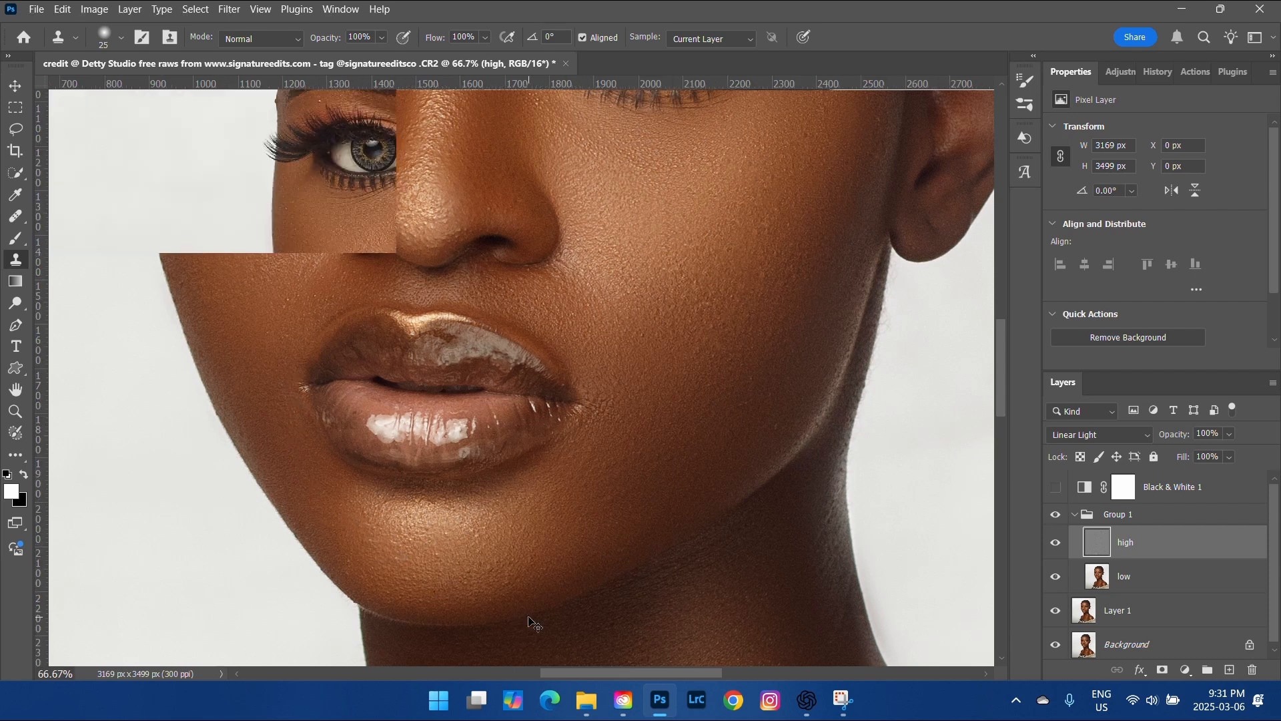
{"action": "key", "text": "ctrl+minus"}
{"action": "key", "text": "ctrl+minus"}
{"action": "key", "text": "ctrl+minus"}
{"action": "key", "text": "ctrl+minus"}
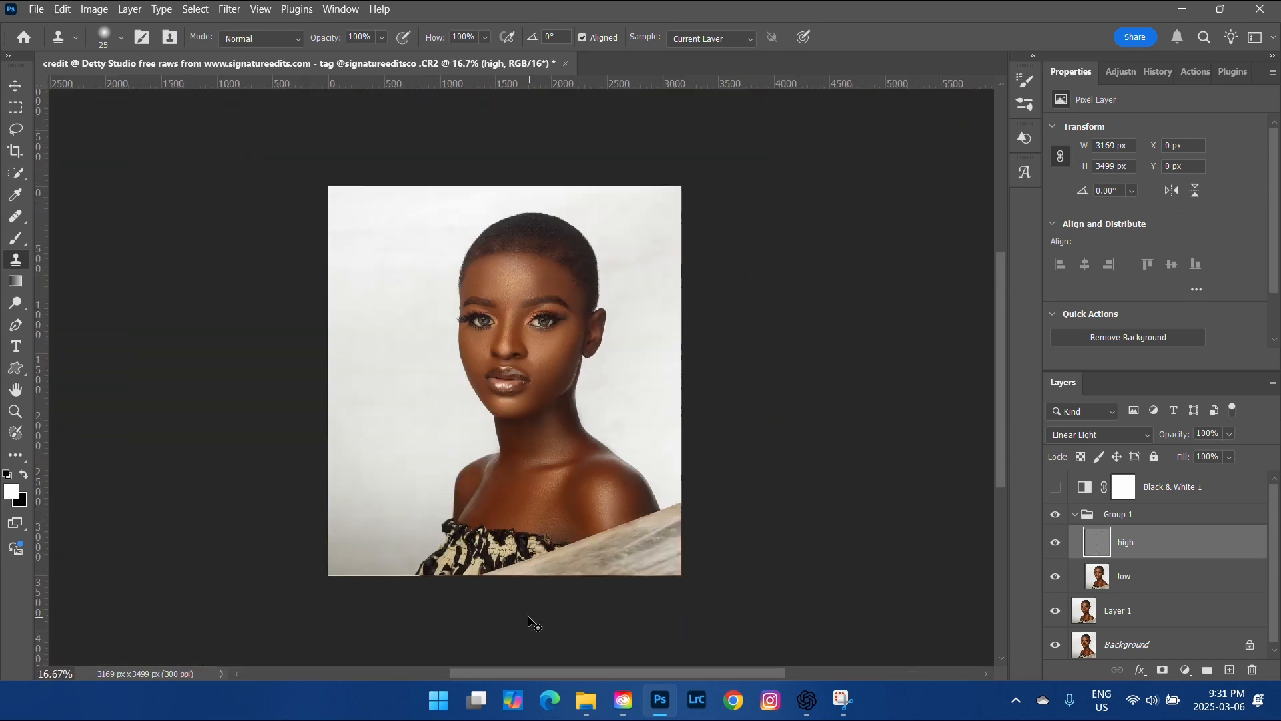
{"action": "left_click", "coordinate": [1057, 514]}
- Collapse Group 1 and stamp all visible layers into a new layer above it
{"action": "left_click", "coordinate": [1076, 515]}
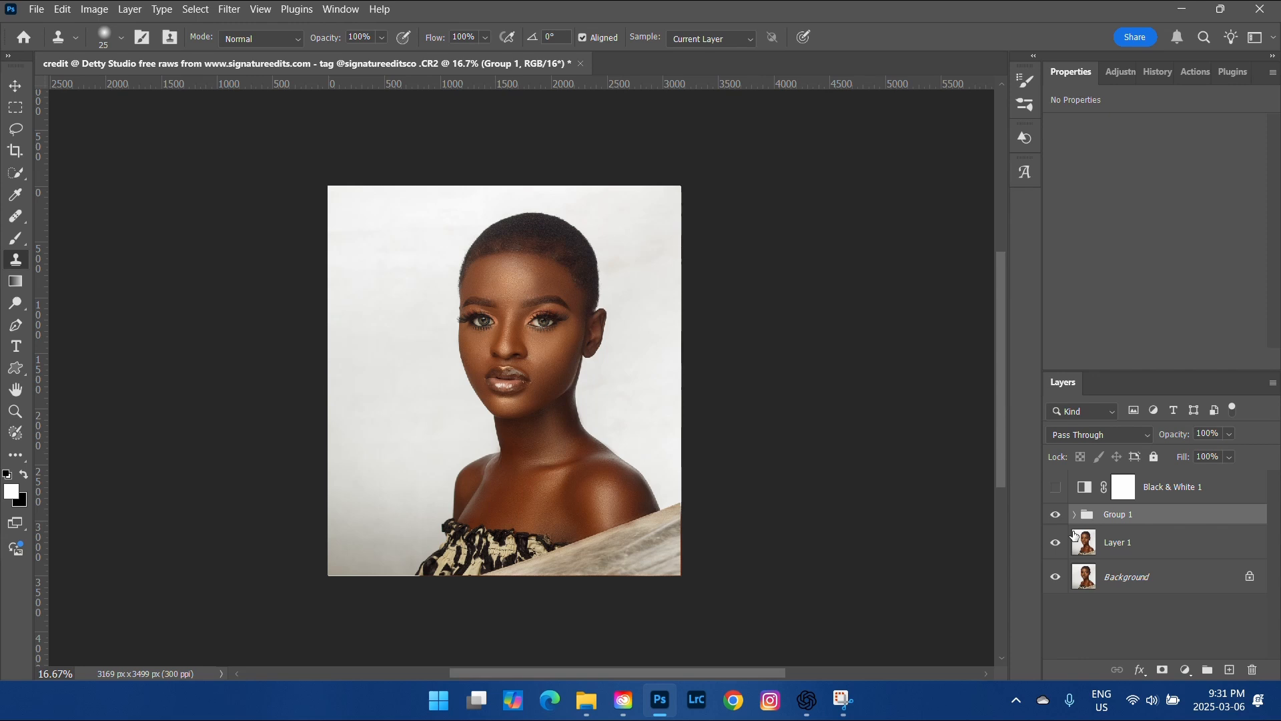
{"action": "key", "text": "ctrl+shift+alt+e"}
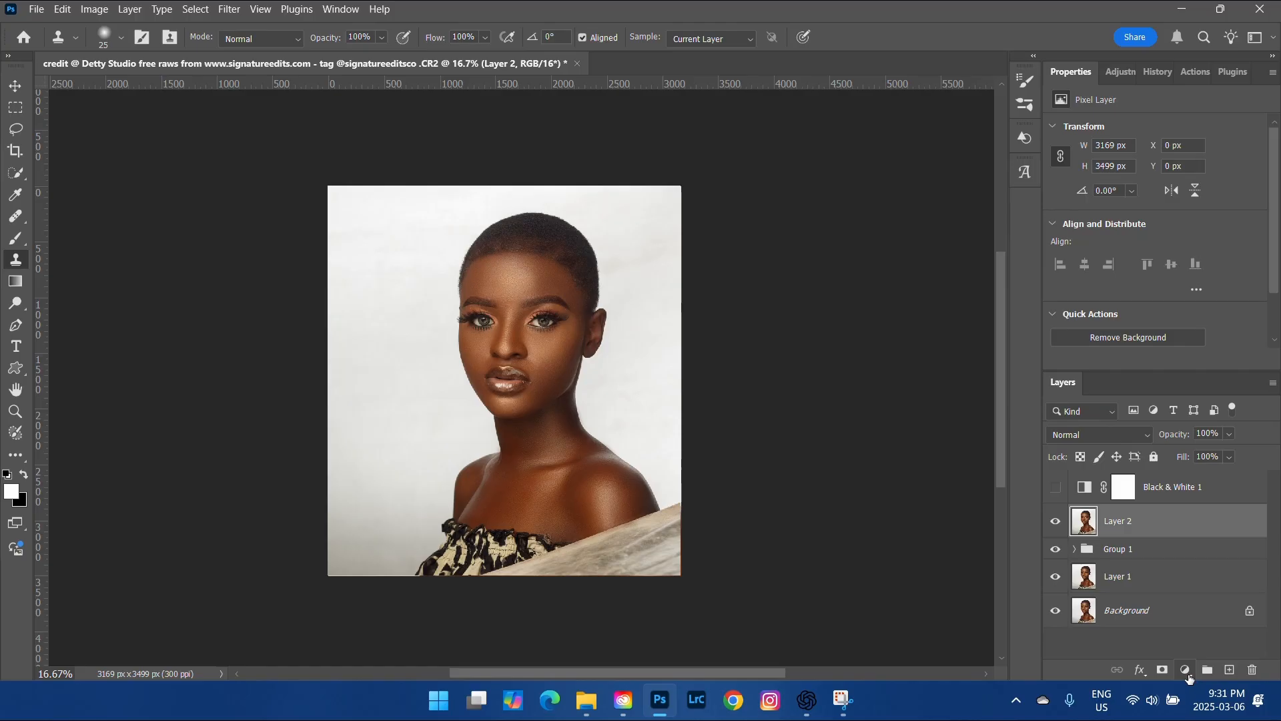
- Add a Curves adjustment layer above the merged layer and duplicate it
{"action": "left_click", "coordinate": [1186, 670]}
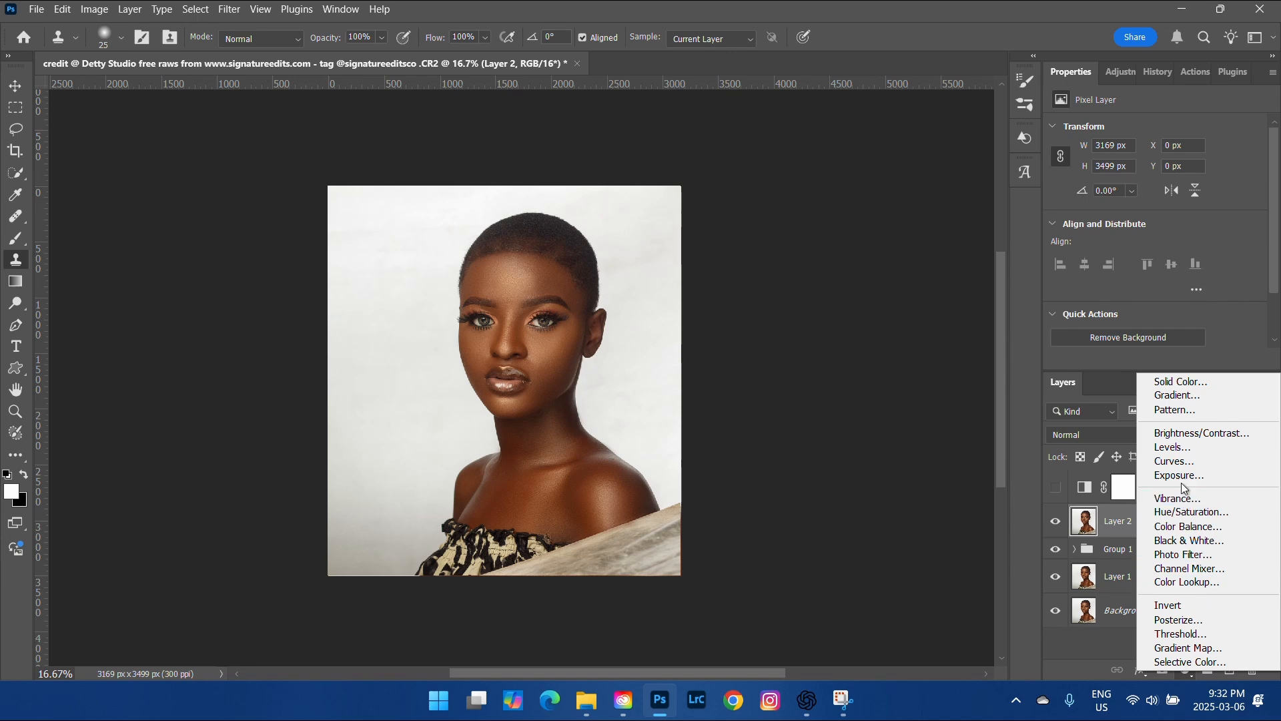
{"action": "left_click", "coordinate": [1180, 461]}
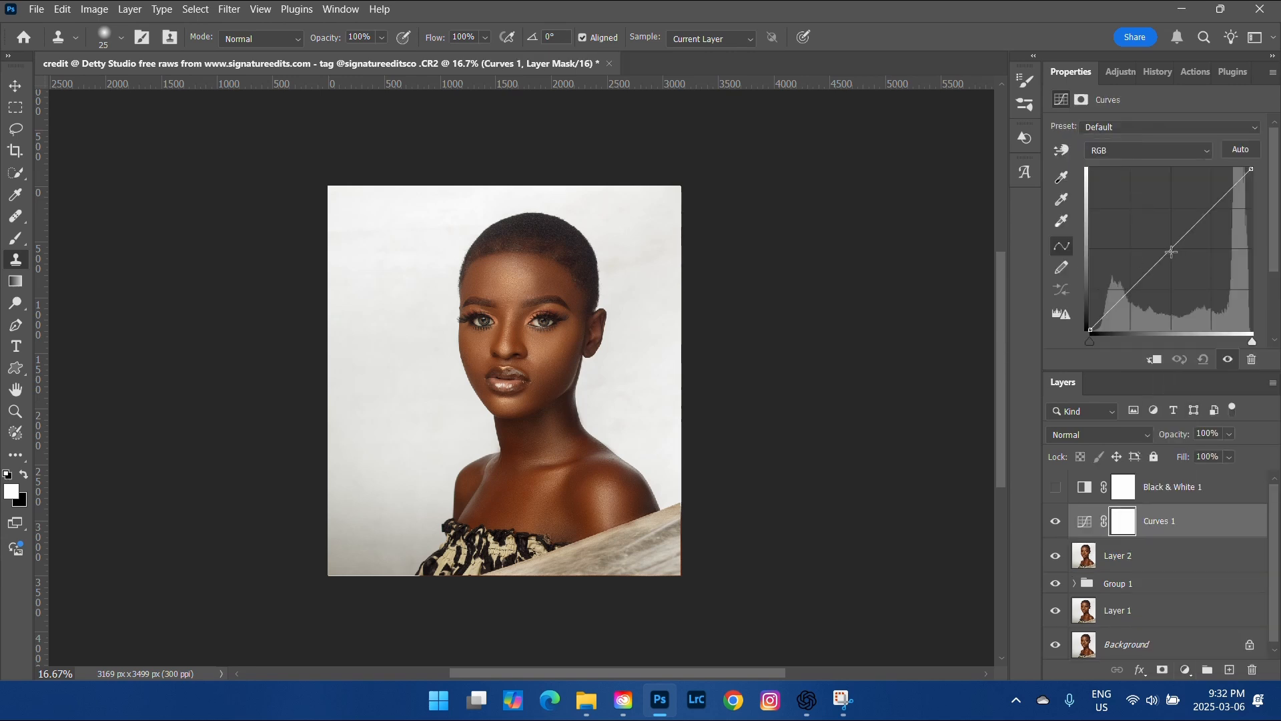
{"action": "key", "text": "ctrl+j"}
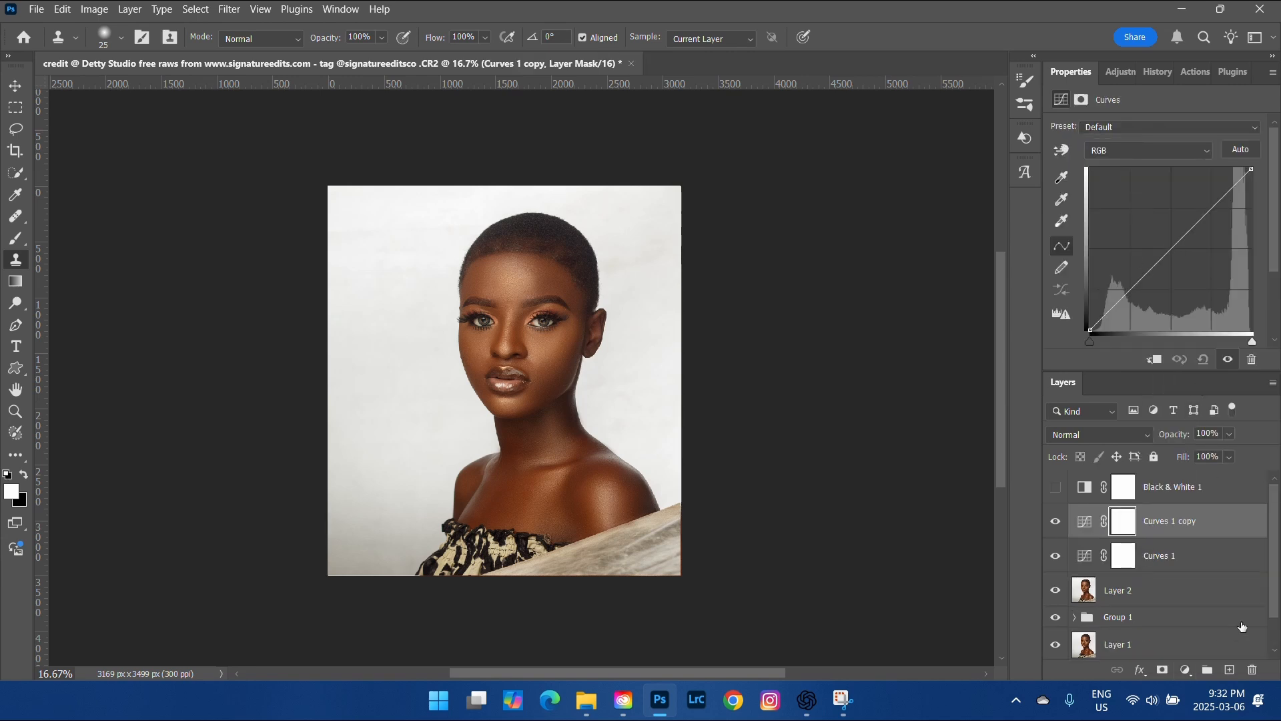
- Raise the midtones of the RGB curve on the Curves 1 layer to brighten the image
{"action": "left_click", "coordinate": [1168, 561]}
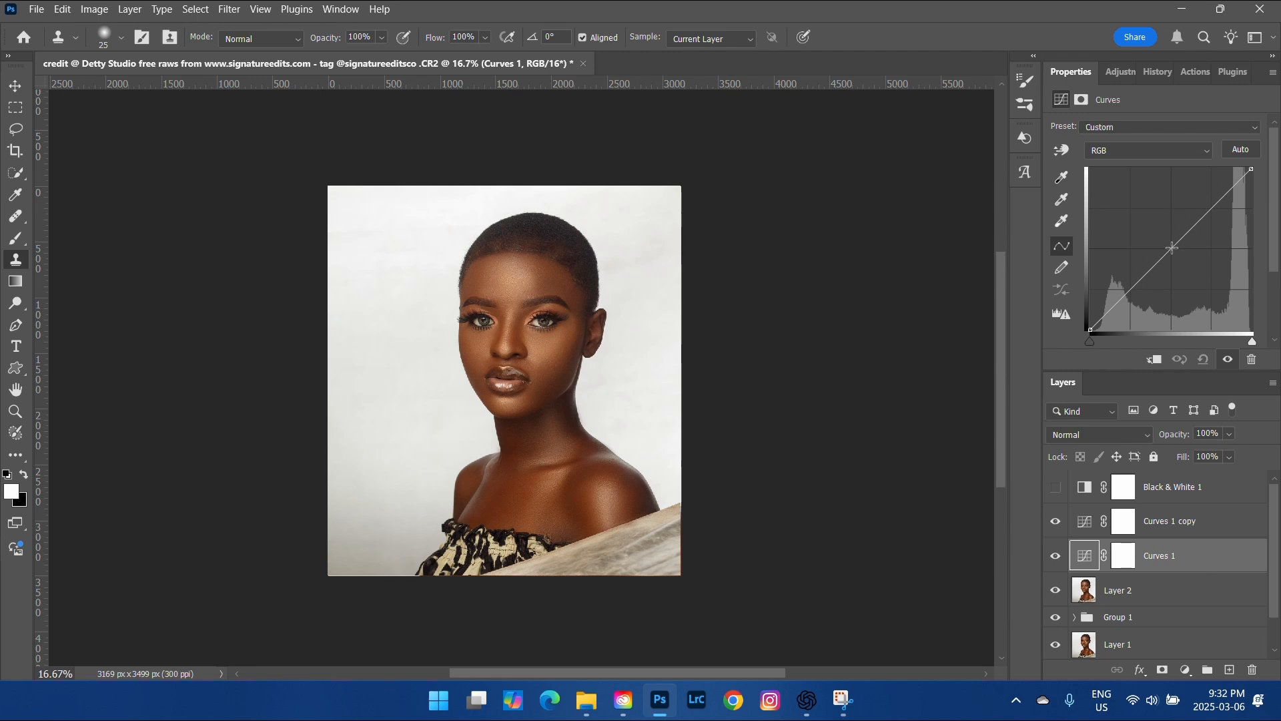
{"action": "left_click_drag", "start_coordinate": [1173, 247], "coordinate": [1160, 219]}
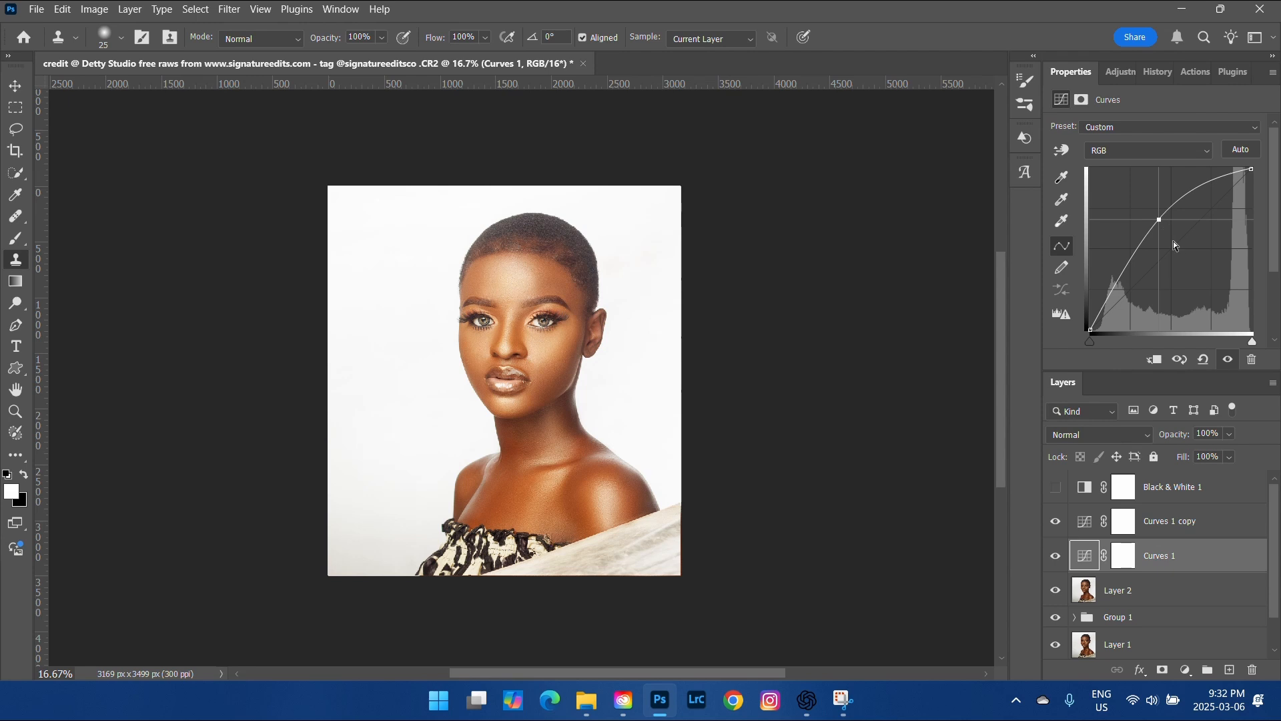
- Invert the layer mask of Curves 1 to black to hide its brightening effect
{"action": "left_click", "coordinate": [1128, 558]}
{"action": "key", "text": "ctrl+i"}
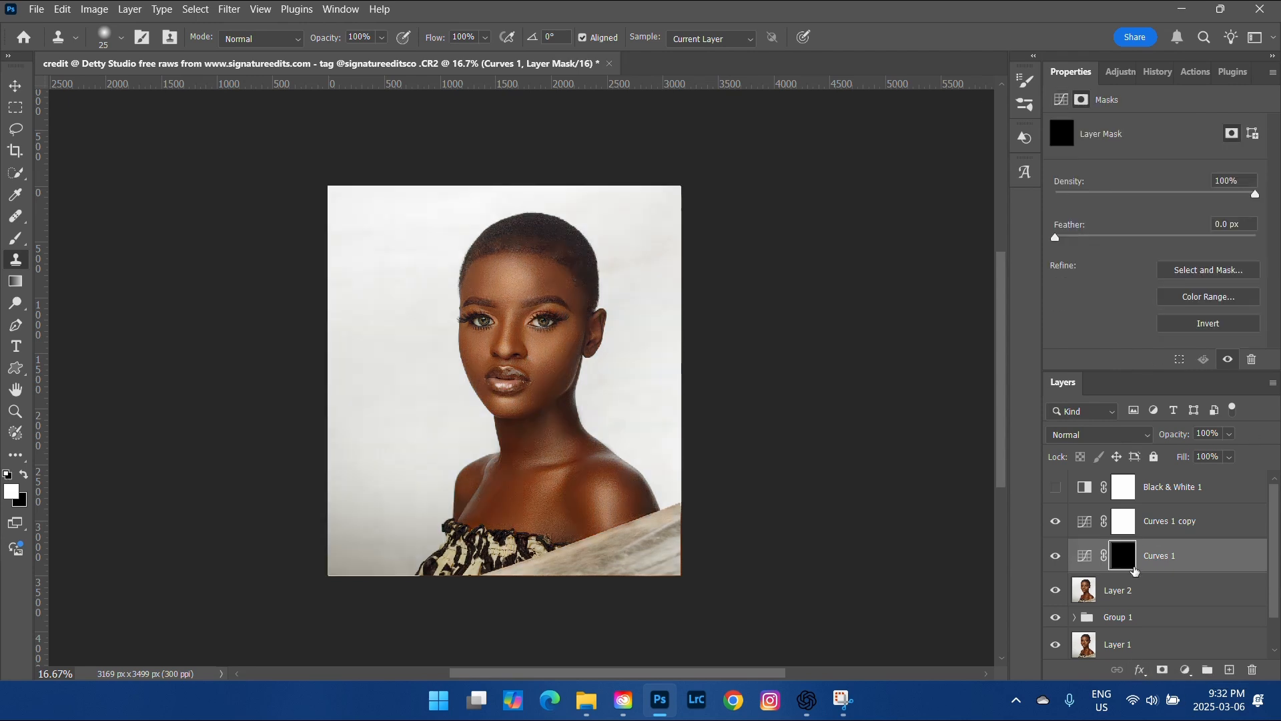
- Lower the RGB midtones of the Curves 1 copy layer and invert its mask to black
{"action": "left_click", "coordinate": [1143, 522]}
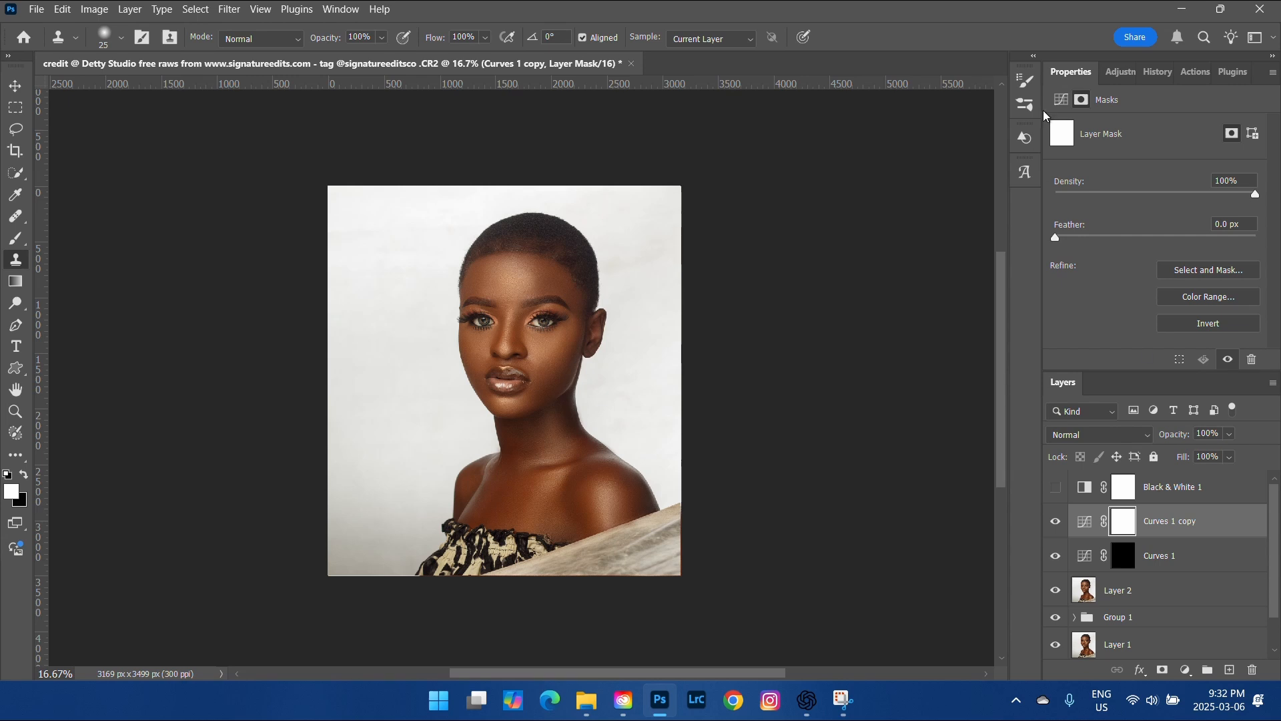
{"action": "left_click", "coordinate": [1061, 99]}
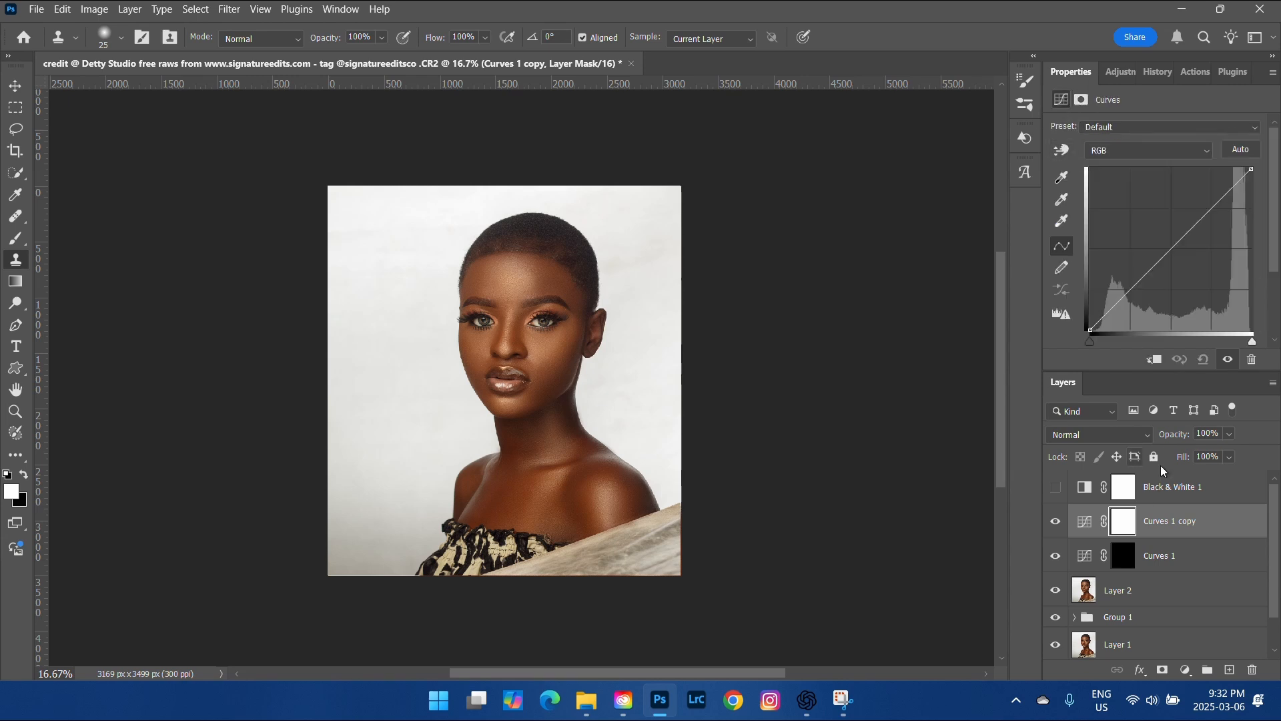
{"action": "left_click_drag", "start_coordinate": [1170, 250], "coordinate": [1182, 289]}
{"action": "key", "text": "ctrl+i"}
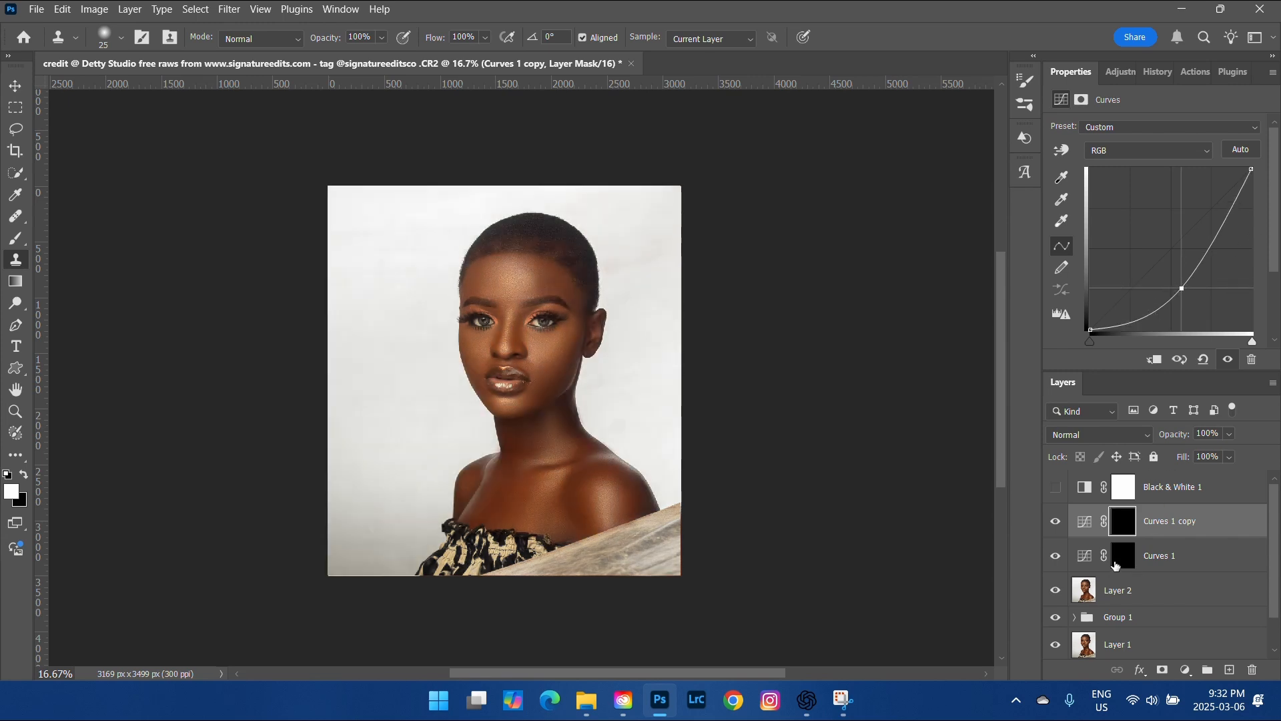
- Set up the Brush tool with 1% flow for painting on the Curves 1 layer mask
{"action": "left_click", "coordinate": [1121, 560]}
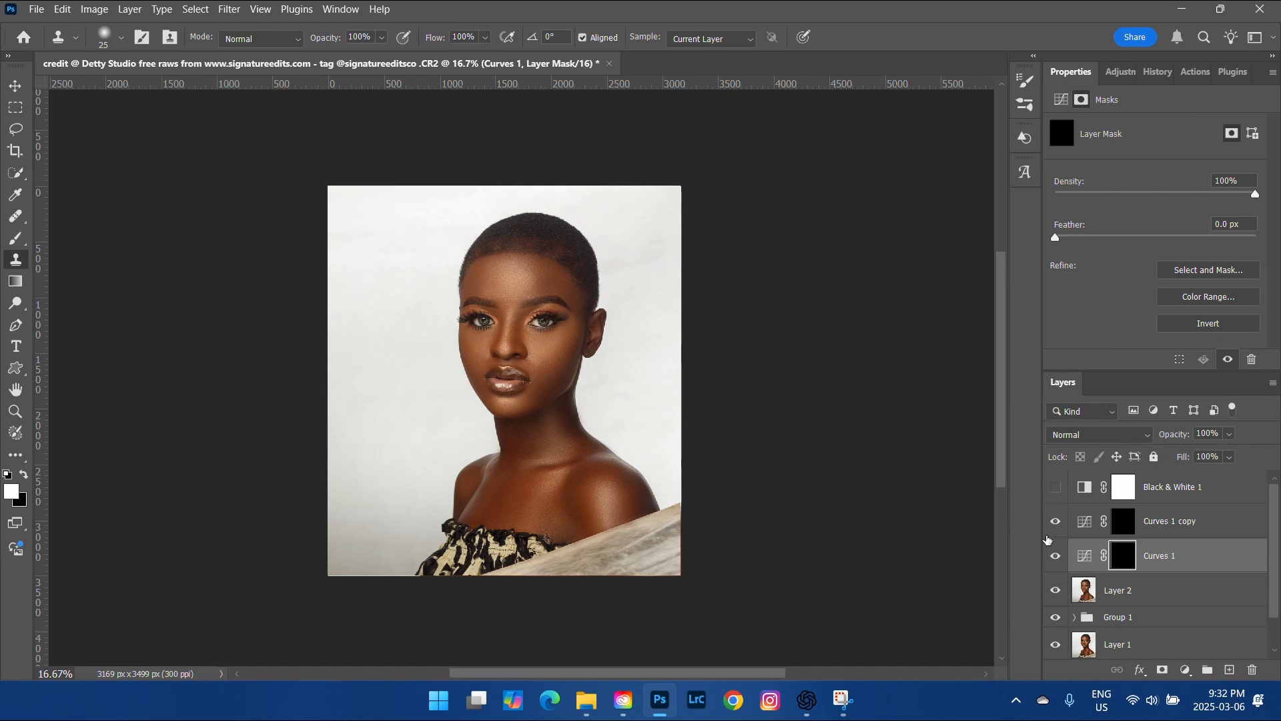
{"action": "left_click", "coordinate": [16, 237]}
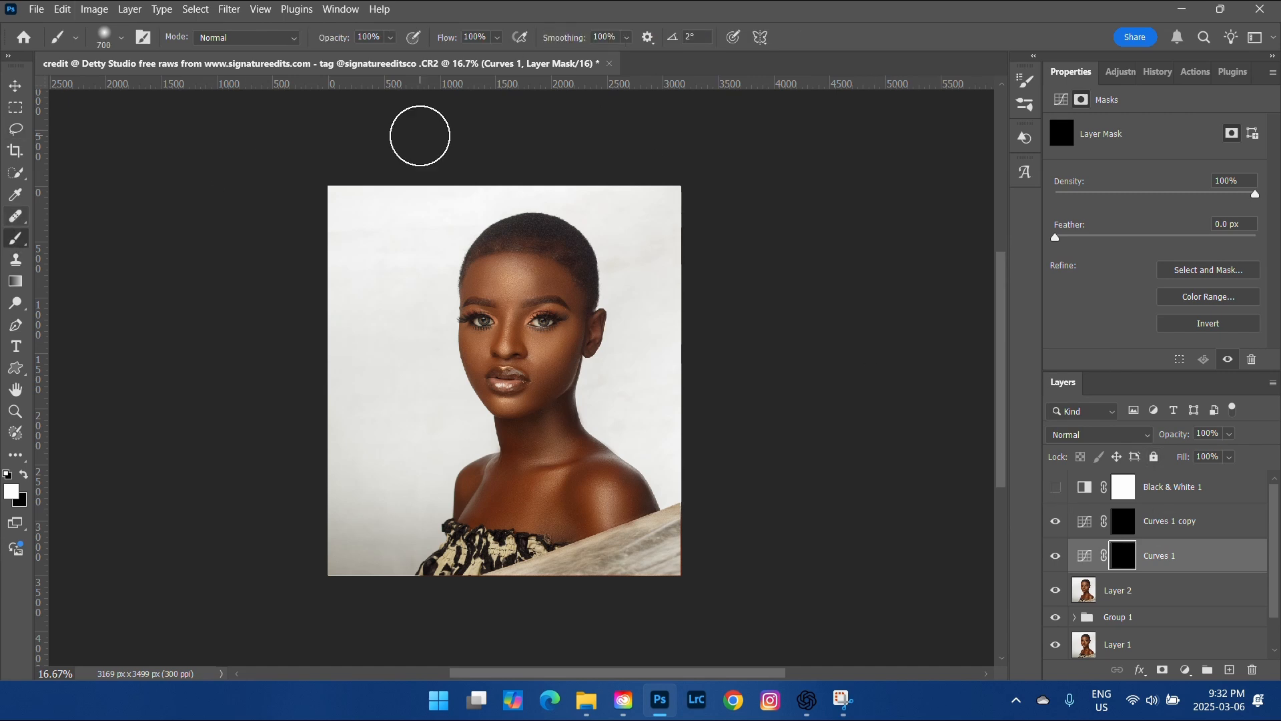
{"action": "left_click", "coordinate": [498, 39]}
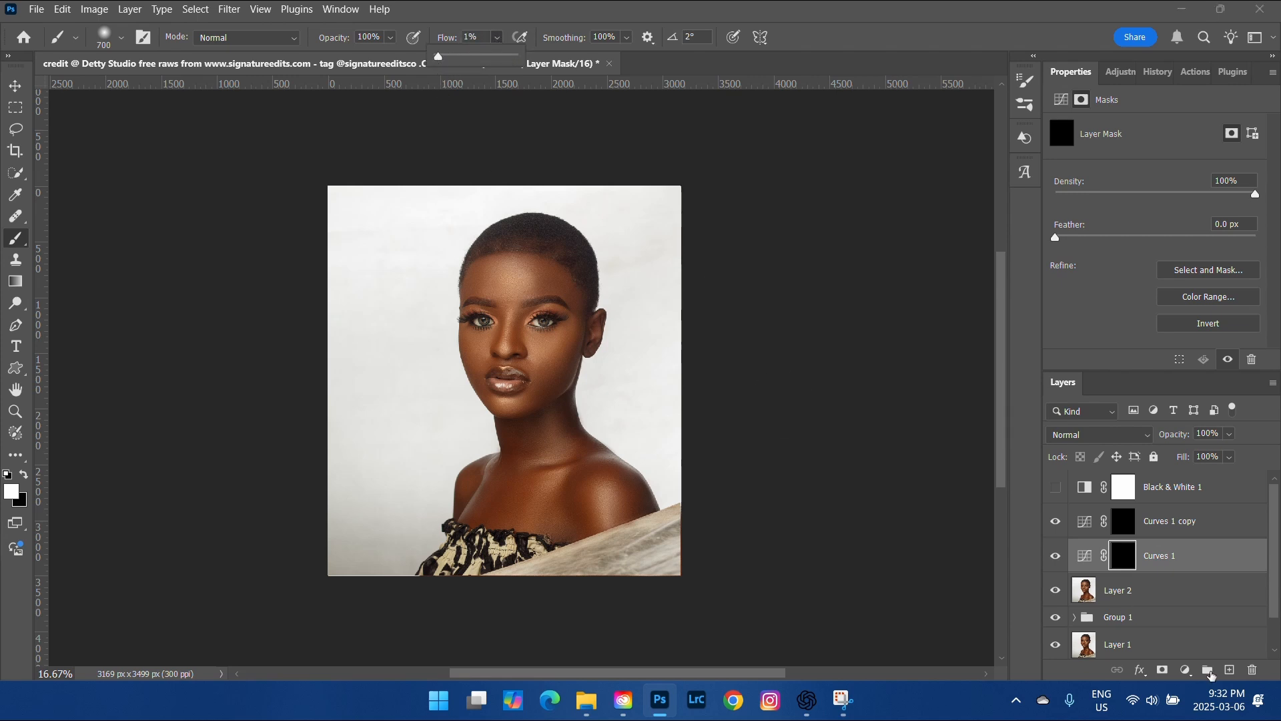
{"action": "left_click", "coordinate": [1148, 554]}
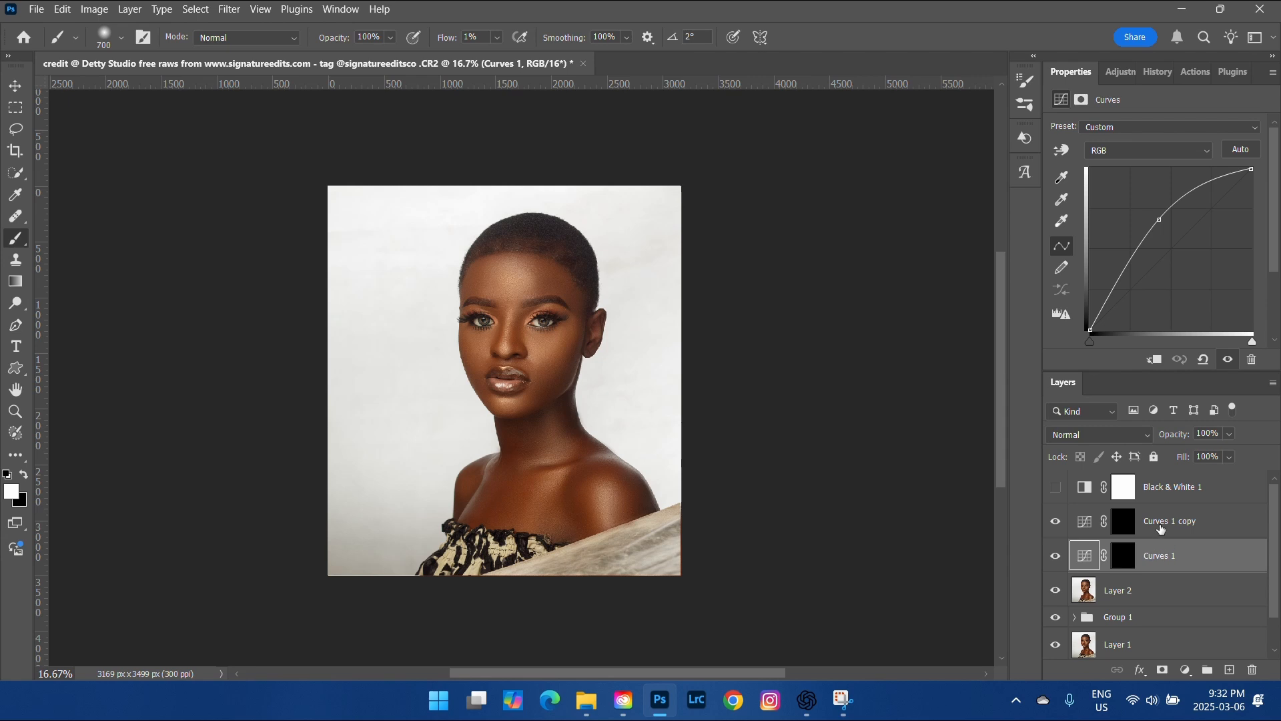
{"action": "left_click", "coordinate": [1160, 528]}
{"action": "left_click", "coordinate": [1124, 546]}
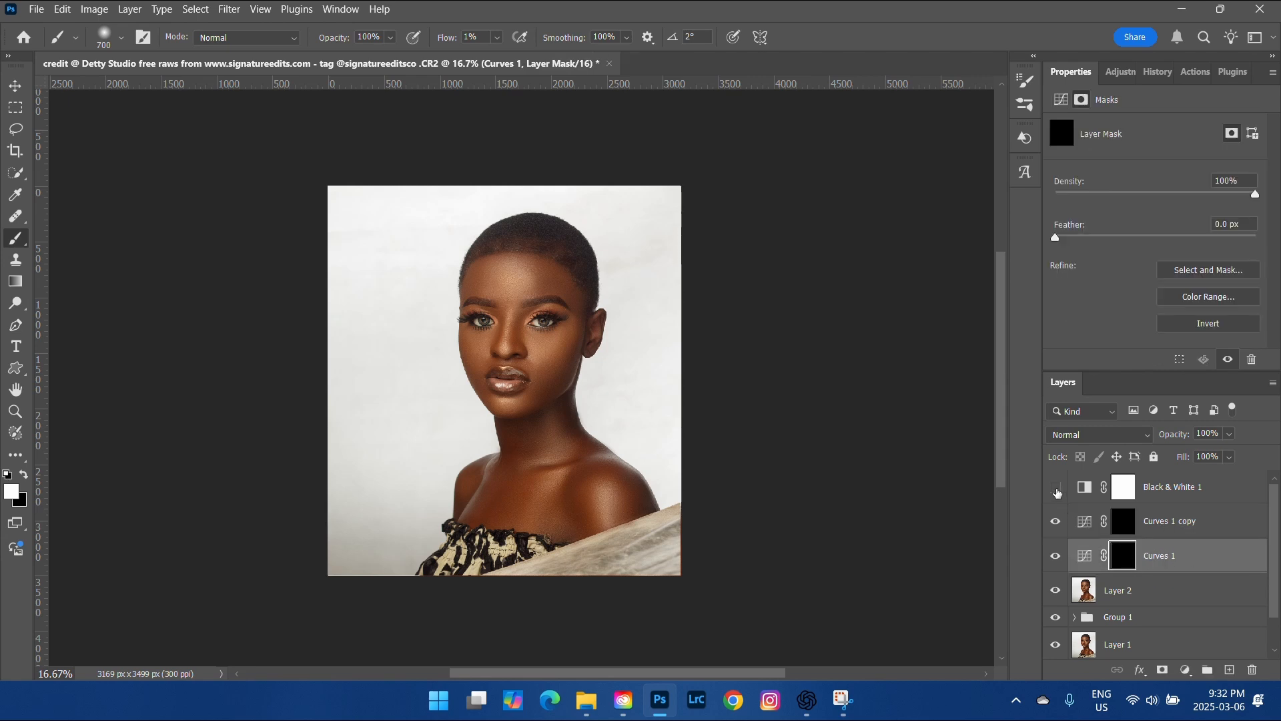
- Add an Invert adjustment layer above the two Curves layers
{"action": "left_click", "coordinate": [1143, 672]}
{"action": "left_click", "coordinate": [1108, 671]}
{"action": "left_click", "coordinate": [1184, 668]}
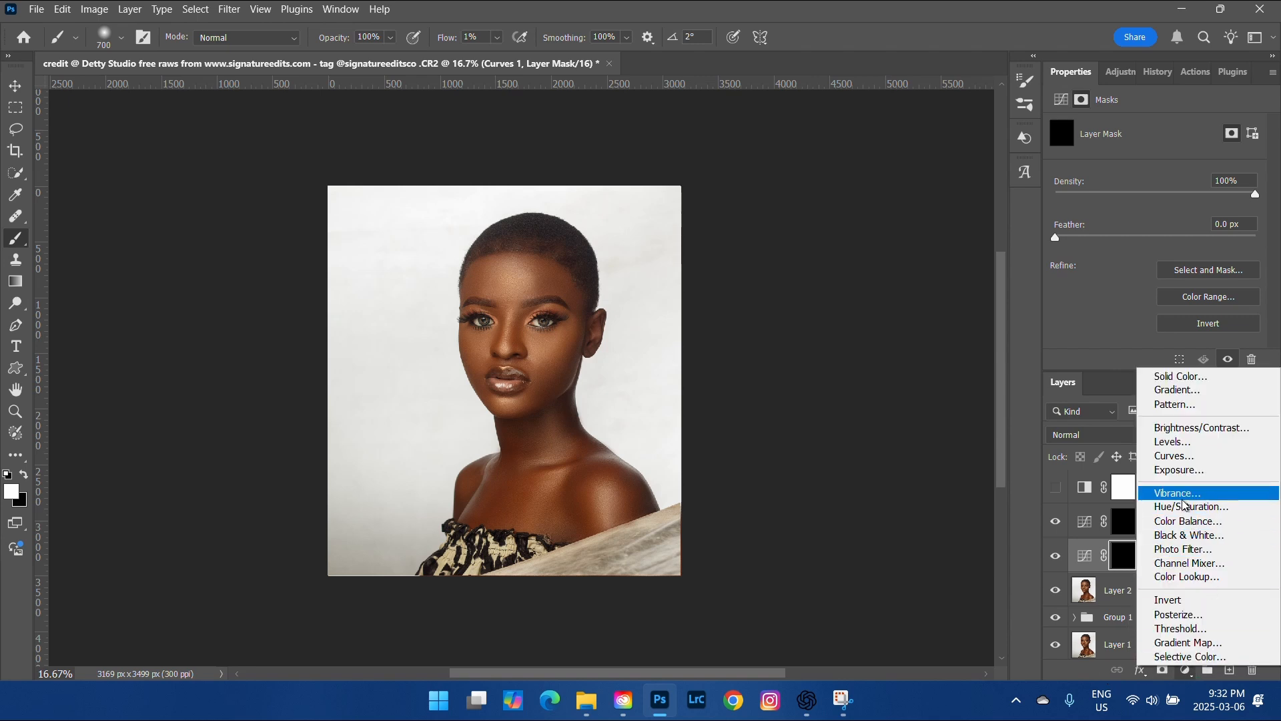
{"action": "left_click", "coordinate": [1194, 604]}
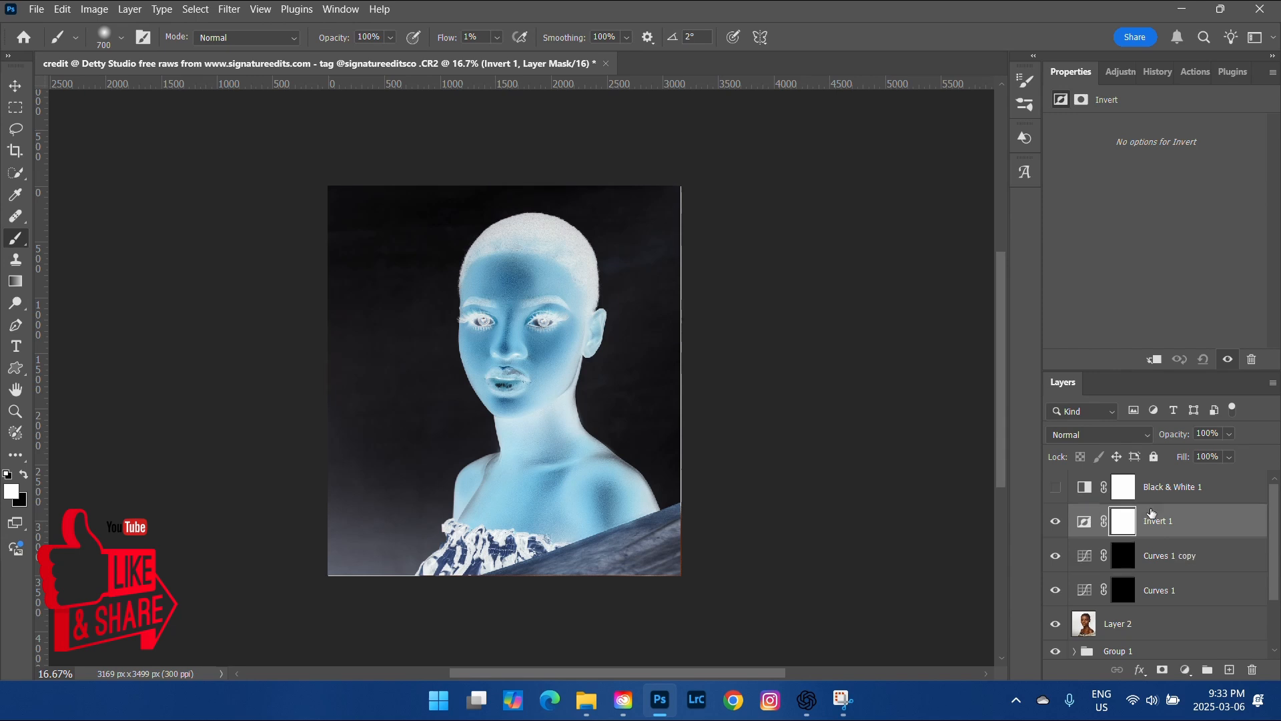
{"action": "left_click", "coordinate": [1186, 669]}
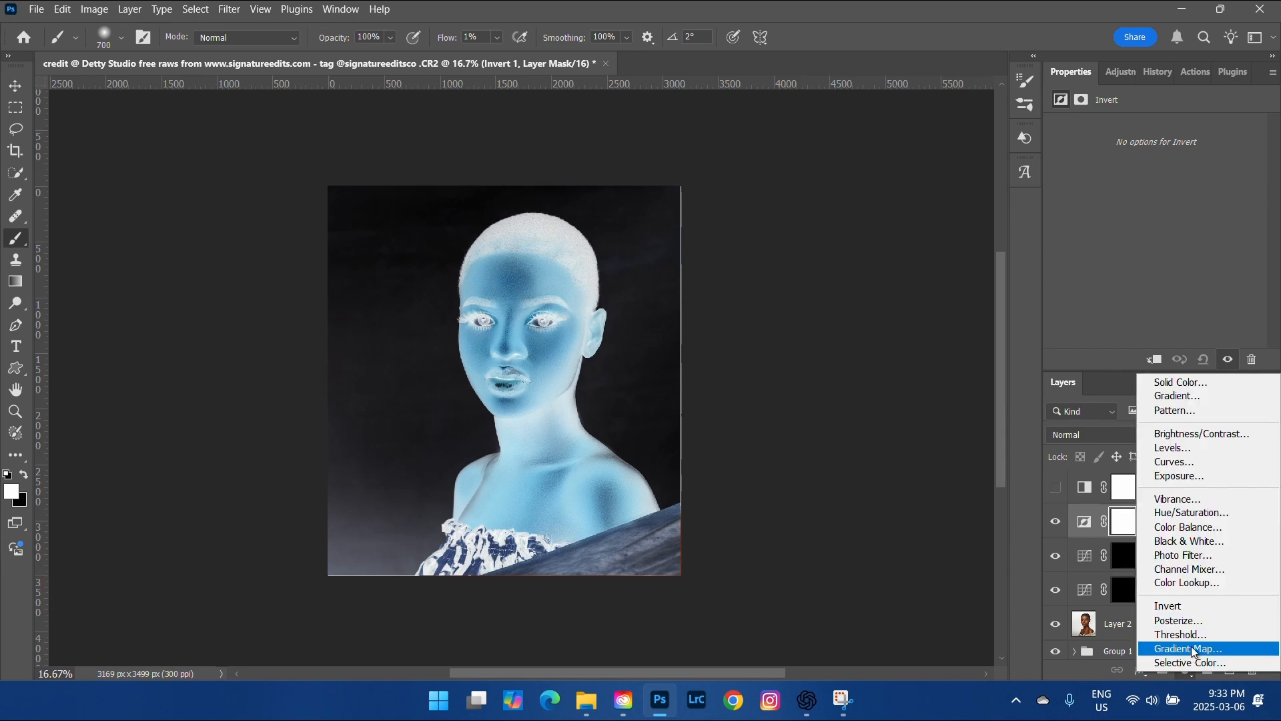
- Show the Black & White 1 layer and move it directly below the Invert 1 layer
{"action": "left_click", "coordinate": [1057, 489]}
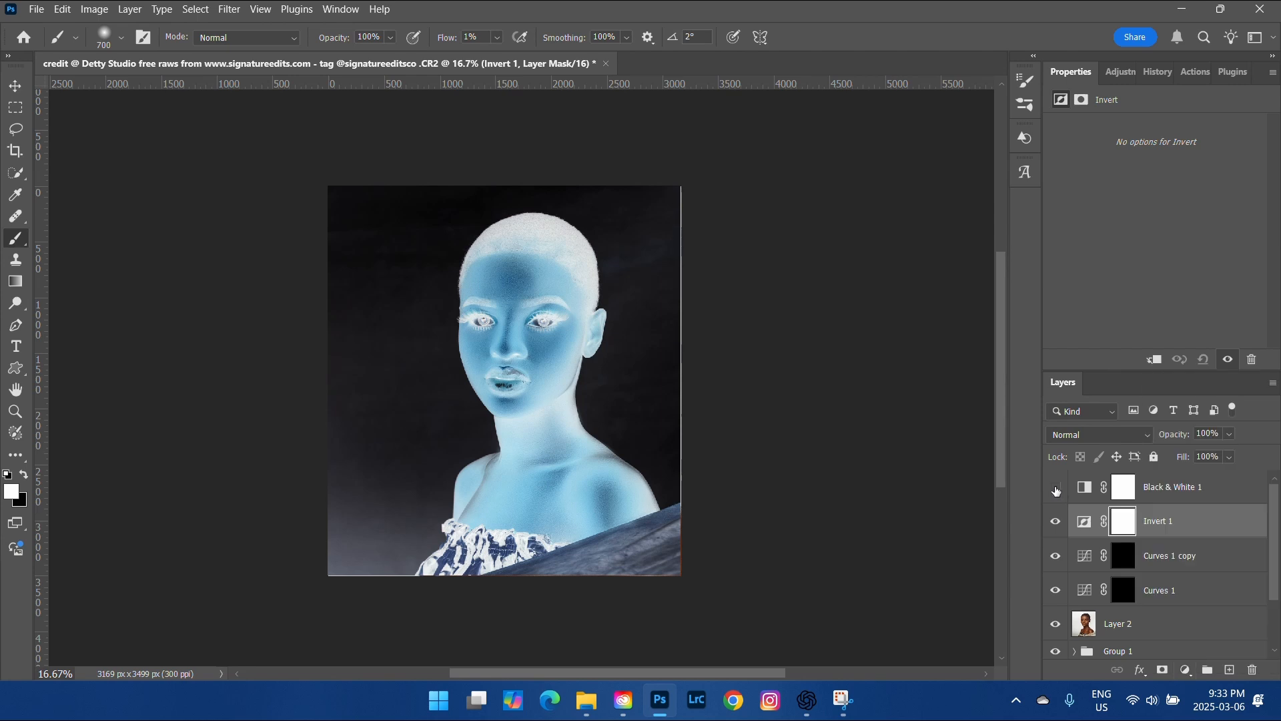
{"action": "left_click", "coordinate": [1055, 488]}
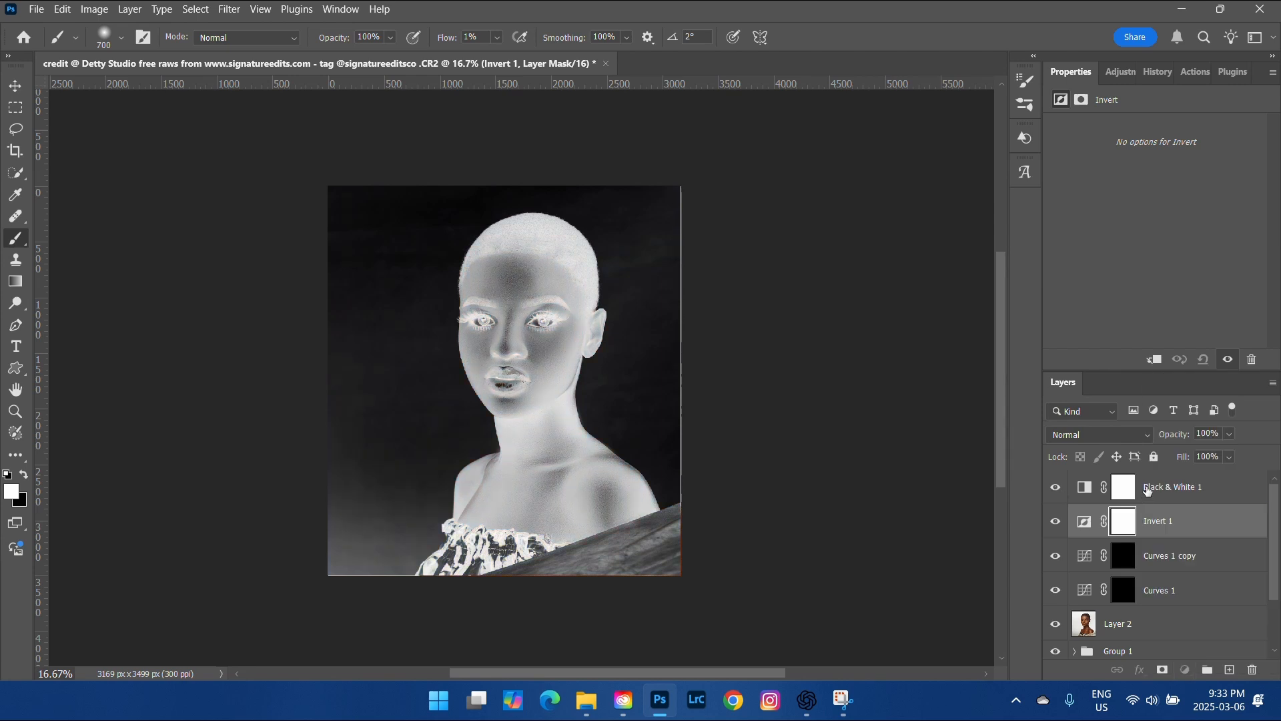
{"action": "left_click_drag", "start_coordinate": [1147, 490], "coordinate": [1135, 533]}
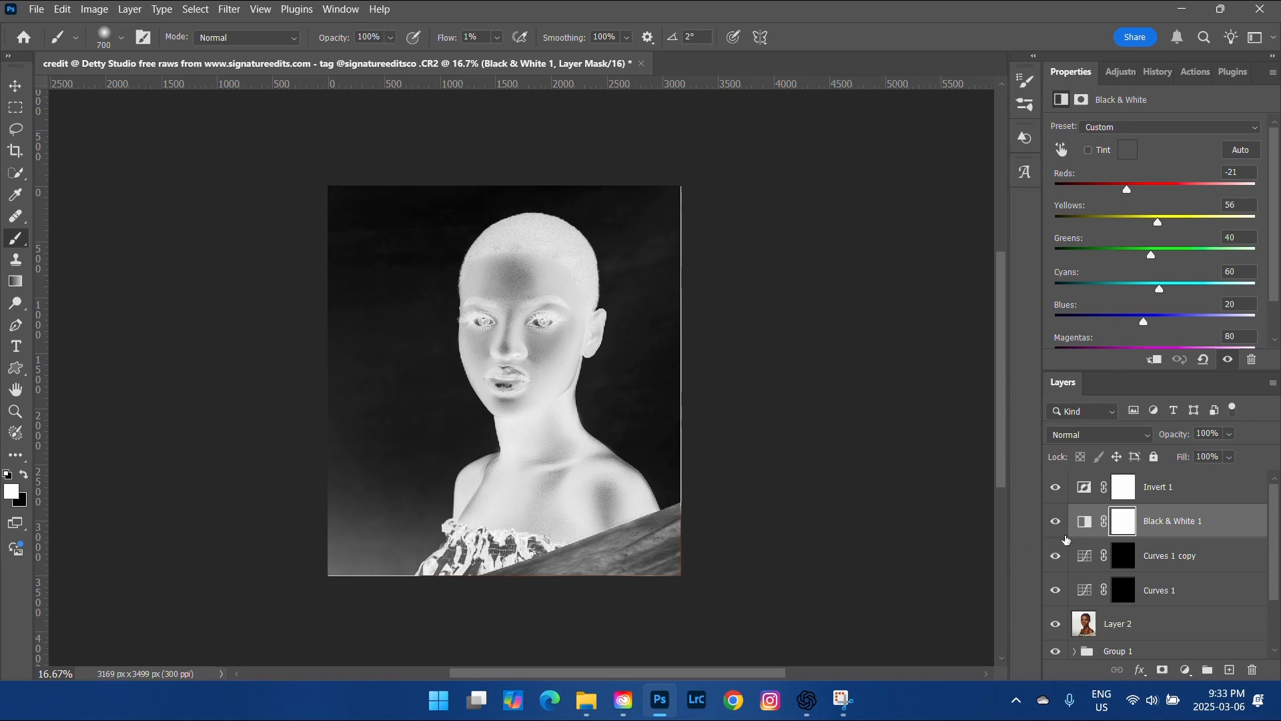
- Reduce the brush from 700 px to about 175 px or smaller and dodge uneven patches of the face on the Curves 1 mask
{"action": "left_click", "coordinate": [1132, 558]}
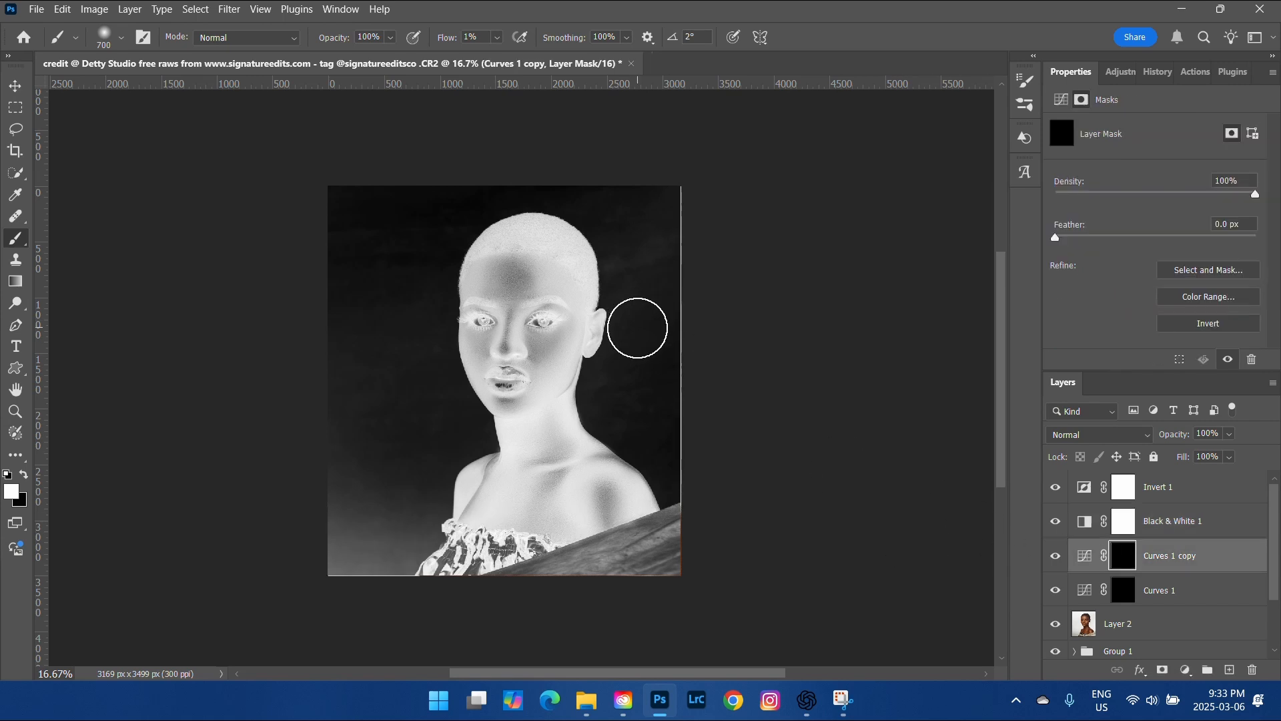
{"action": "key", "text": "ctrl+plus"}
{"action": "key", "text": "ctrl+plus"}
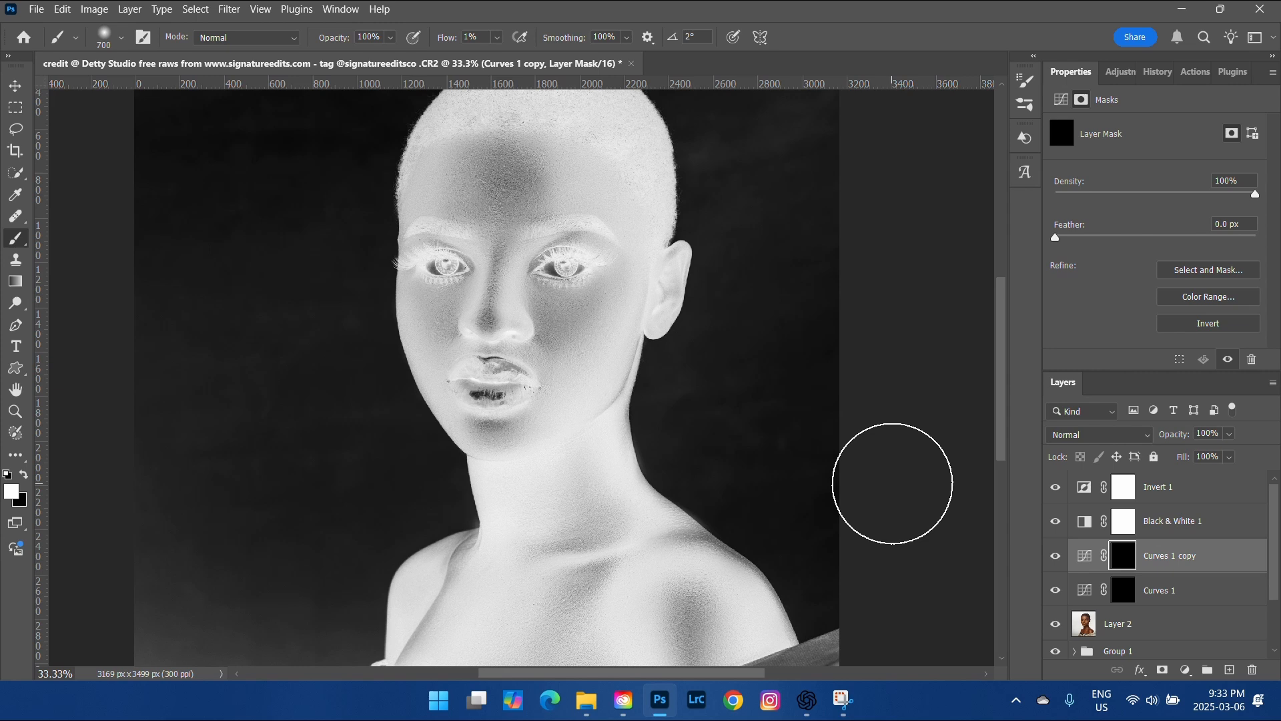
{"action": "key", "text": "bracketleft"}
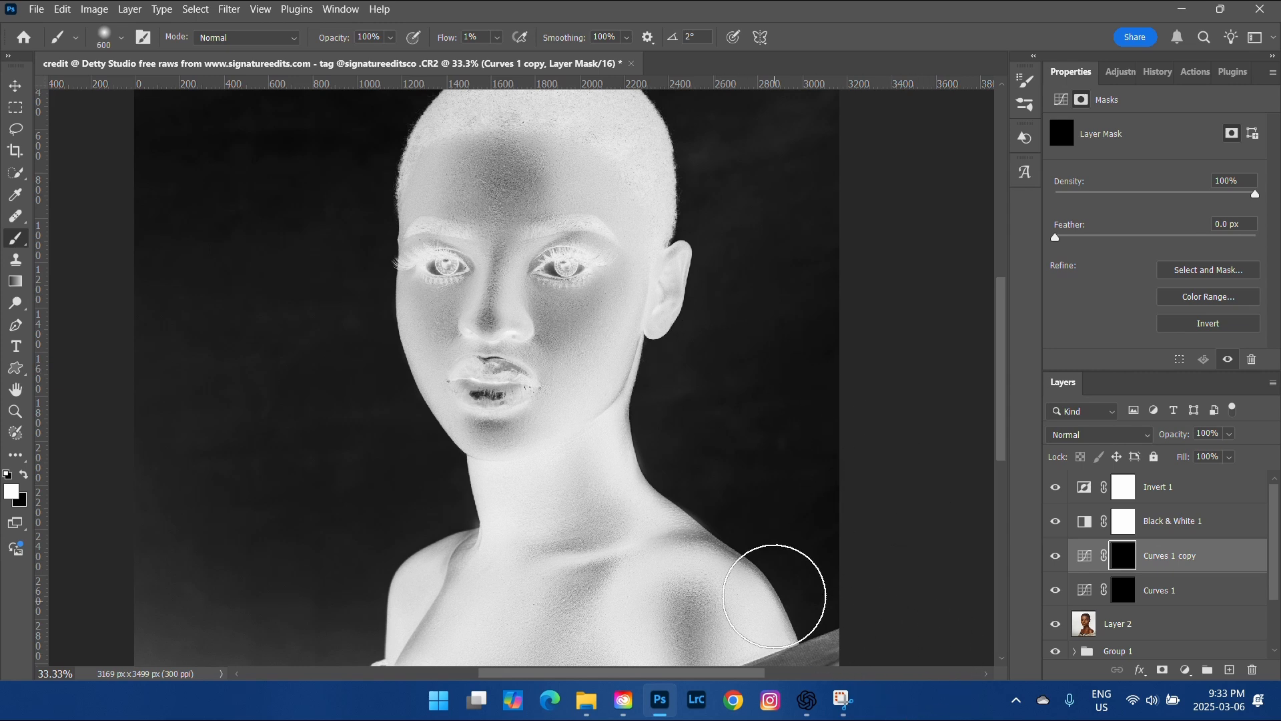
{"action": "key", "text": "bracketleft"}
{"action": "key", "text": "bracketleft"}
{"action": "key", "text": "bracketleft"}
{"action": "key", "text": "bracketleft"}
{"action": "key", "text": "bracketleft"}
{"action": "key", "text": "bracketleft"}
{"action": "left_click", "coordinate": [1123, 590]}
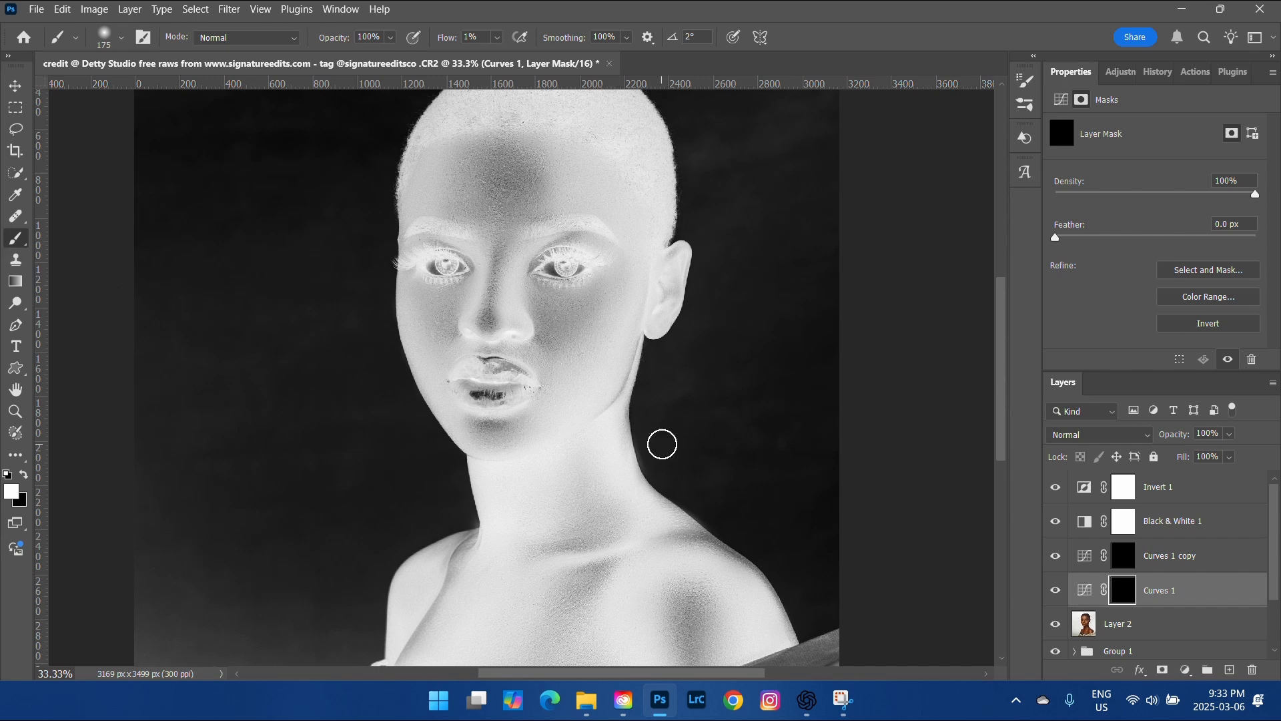
{"action": "key", "text": "bracketright"}
{"action": "key", "text": "bracketleft"}
{"action": "key", "text": "bracketleft"}
{"action": "key", "text": "bracketleft"}
- Dodge uneven areas of the neck, chest and shoulders on the Curves 1 mask, varying the brush size to suit each area
{"action": "scroll", "coordinate": [551, 538], "scroll_direction": "down", "scroll_amount": 5}
{"action": "key", "text": "bracketright"}
{"action": "key", "text": "bracketright"}
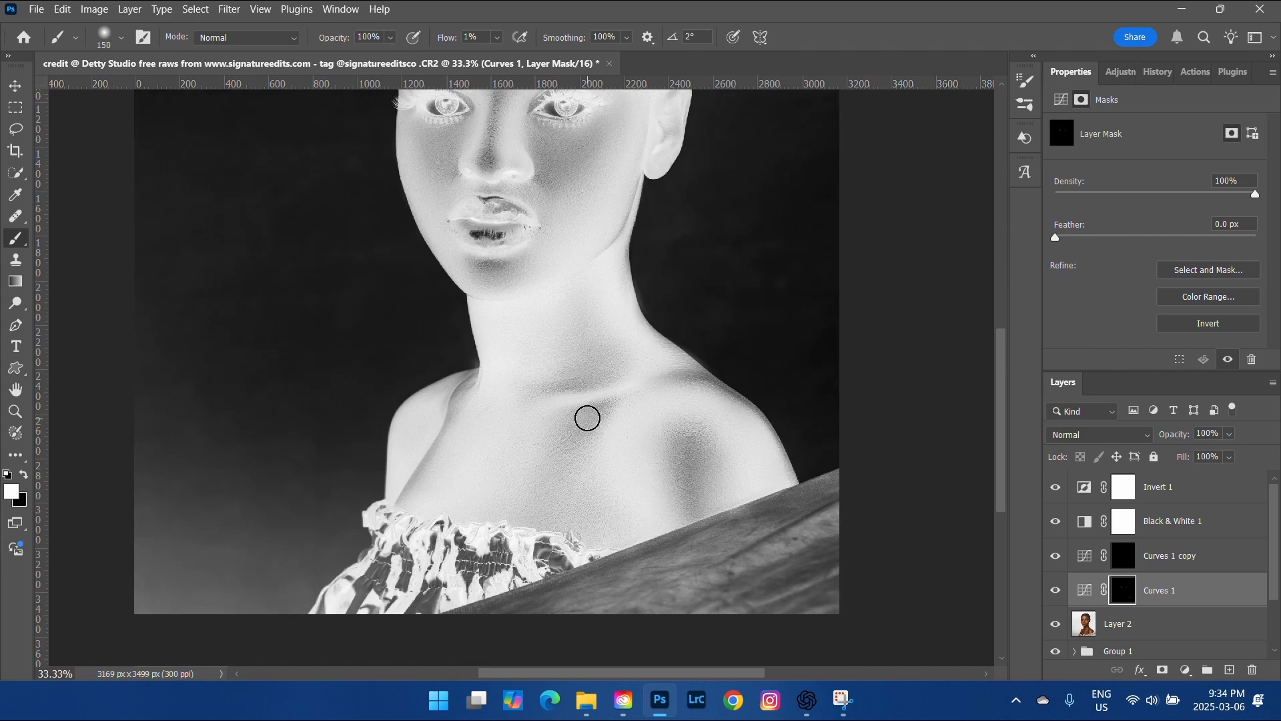
{"action": "key", "text": "bracketleft"}
{"action": "key", "text": "bracketleft"}
{"action": "key", "text": "bracketright"}
{"action": "key", "text": "bracketright"}
{"action": "key", "text": "bracketright"}
{"action": "key", "text": "bracketright"}
{"action": "key", "text": "bracketleft"}
{"action": "key", "text": "bracketleft"}
{"action": "key", "text": "bracketleft"}
{"action": "key", "text": "bracketleft"}
{"action": "key", "text": "bracketright"}
{"action": "key", "text": "bracketright"}
{"action": "key", "text": "bracketleft"}
{"action": "key", "text": "bracketleft"}
- Paint further white strokes over the forehead and the cheek below the eye on the Curves 1 mask
{"action": "scroll", "coordinate": [604, 193], "scroll_direction": "up", "scroll_amount": 3}
{"action": "scroll", "coordinate": [591, 250], "scroll_direction": "up", "scroll_amount": 2}
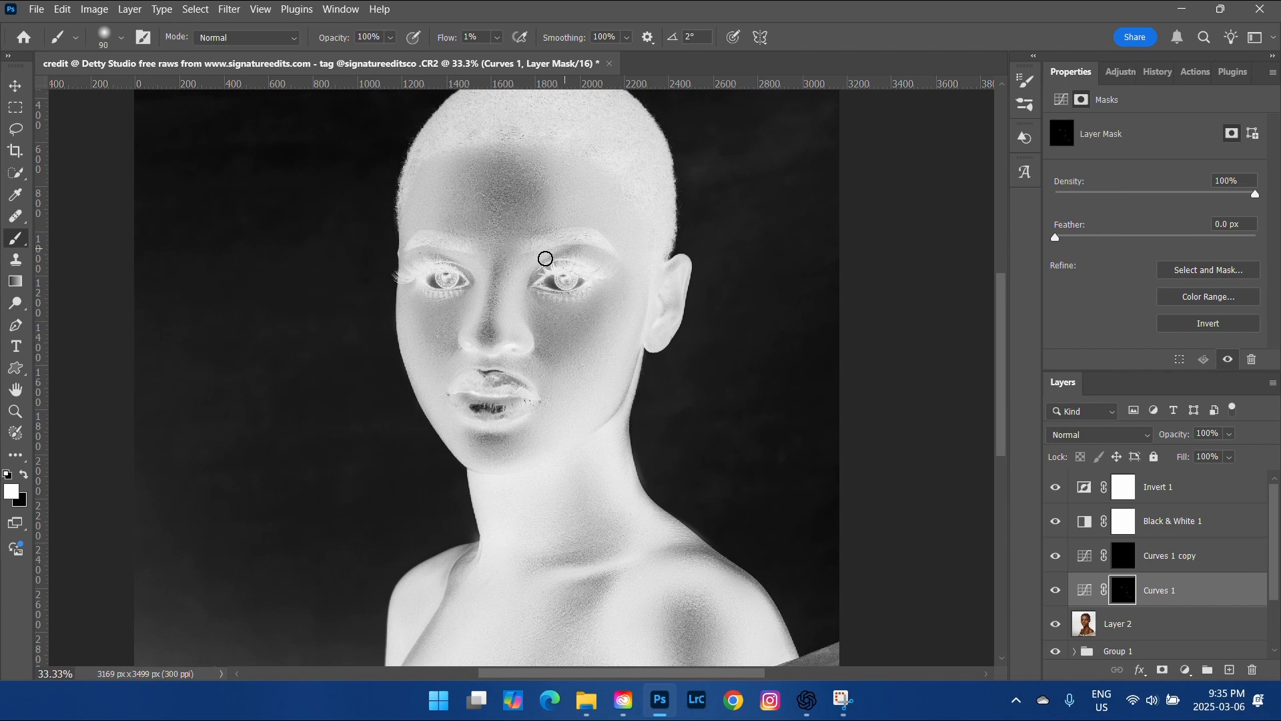
{"action": "key", "text": "bracketright"}
{"action": "key", "text": "bracketright"}
{"action": "key", "text": "bracketright"}
{"action": "mouse_move", "coordinate": [536, 164]}
{"action": "left_mouse_down"}
{"action": "mouse_move", "coordinate": [541, 198]}
{"action": "mouse_move", "coordinate": [534, 178]}
{"action": "mouse_move", "coordinate": [510, 173]}
{"action": "mouse_move", "coordinate": [492, 220]}
{"action": "mouse_move", "coordinate": [479, 204]}
{"action": "mouse_move", "coordinate": [459, 216]}
{"action": "mouse_move", "coordinate": [459, 179]}
{"action": "mouse_move", "coordinate": [522, 161]}
{"action": "mouse_move", "coordinate": [556, 214]}
{"action": "mouse_move", "coordinate": [531, 174]}
{"action": "left_mouse_up"}
{"action": "mouse_move", "coordinate": [443, 325]}
{"action": "left_mouse_down"}
{"action": "mouse_move", "coordinate": [452, 309]}
{"action": "mouse_move", "coordinate": [413, 306]}
{"action": "mouse_move", "coordinate": [444, 351]}
{"action": "mouse_move", "coordinate": [424, 331]}
{"action": "left_mouse_up"}
- Paint white on the Curves 1 copy mask to burn the side of the face between the temple and jaw near the ear
{"action": "left_click", "coordinate": [1151, 560]}
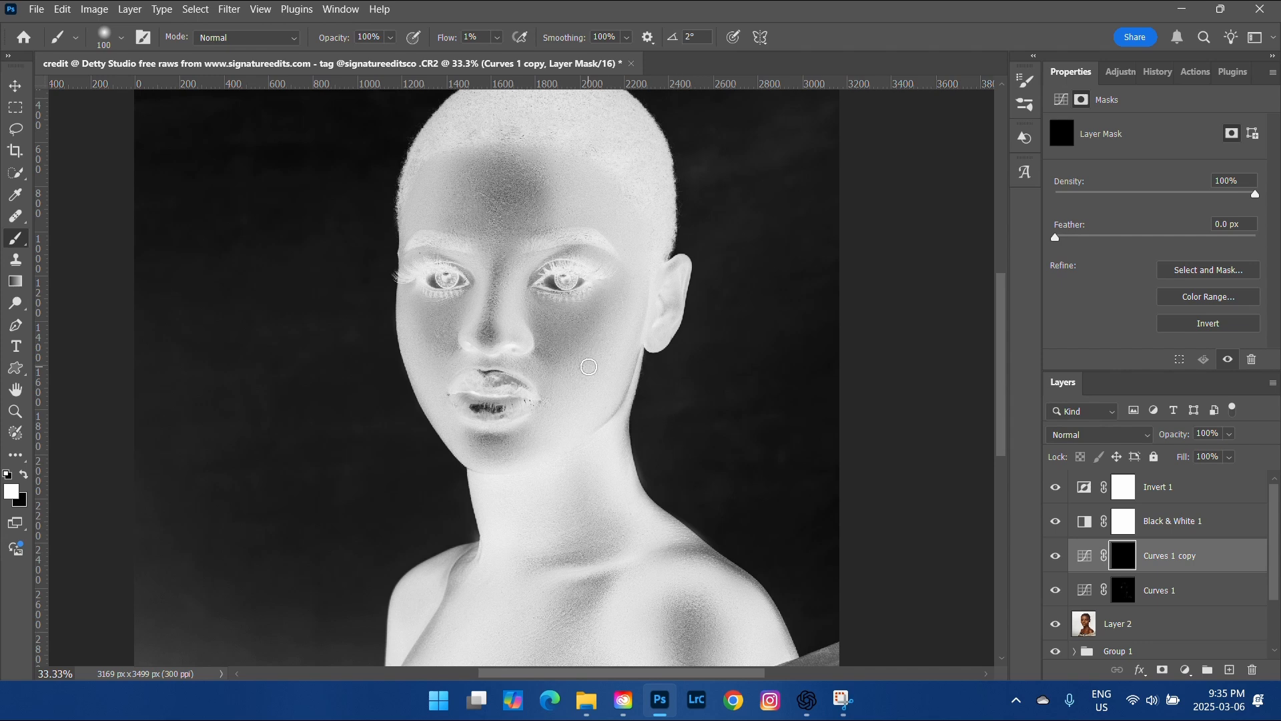
{"action": "key", "text": "bracketright"}
{"action": "key", "text": "bracketright"}
{"action": "mouse_move", "coordinate": [628, 302]}
{"action": "left_mouse_down"}
{"action": "mouse_move", "coordinate": [574, 365]}
{"action": "mouse_move", "coordinate": [601, 351]}
{"action": "mouse_move", "coordinate": [625, 297]}
{"action": "mouse_move", "coordinate": [639, 317]}
{"action": "mouse_move", "coordinate": [603, 395]}
{"action": "left_mouse_up"}
{"action": "key", "text": "bracketleft"}
{"action": "key", "text": "bracketright"}
{"action": "key", "text": "bracketleft"}
{"action": "key", "text": "bracketleft"}
- Burn the neck and shoulder area on the Curves 1 copy mask with a brush of about 175 px
{"action": "scroll", "coordinate": [609, 538], "scroll_direction": "down", "scroll_amount": 3}
{"action": "key", "text": "bracketright"}
{"action": "key", "text": "bracketright"}
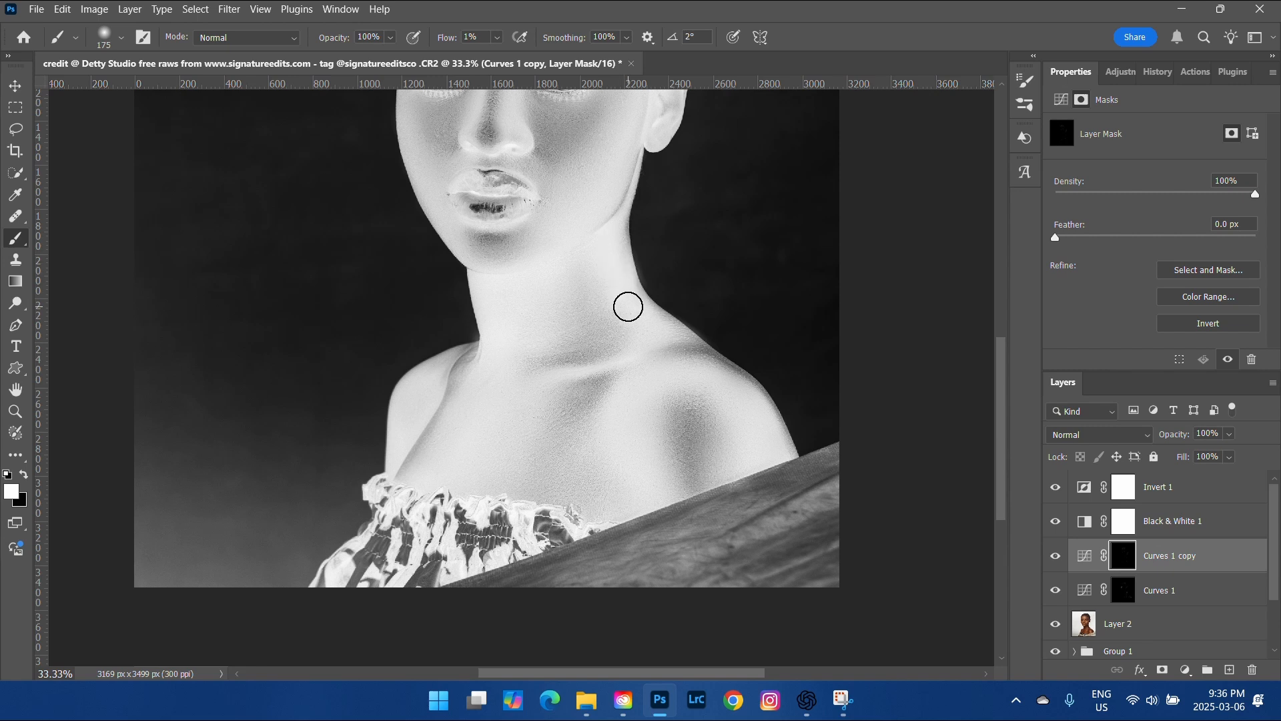
- Hide the Invert 1 and Black & White 1 helper layers to show the portrait in colour
{"action": "scroll", "coordinate": [626, 303], "scroll_direction": "up", "scroll_amount": 3}
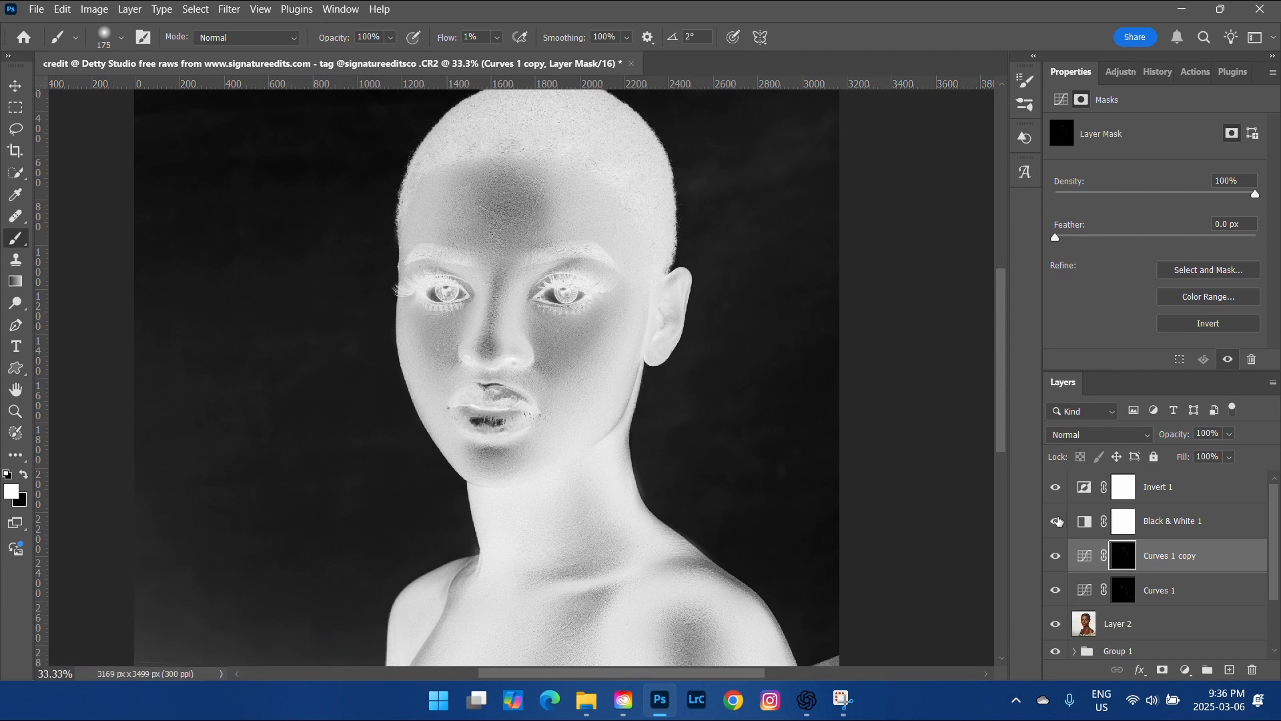
{"action": "left_click", "coordinate": [1055, 487]}
{"action": "left_click", "coordinate": [1056, 521]}
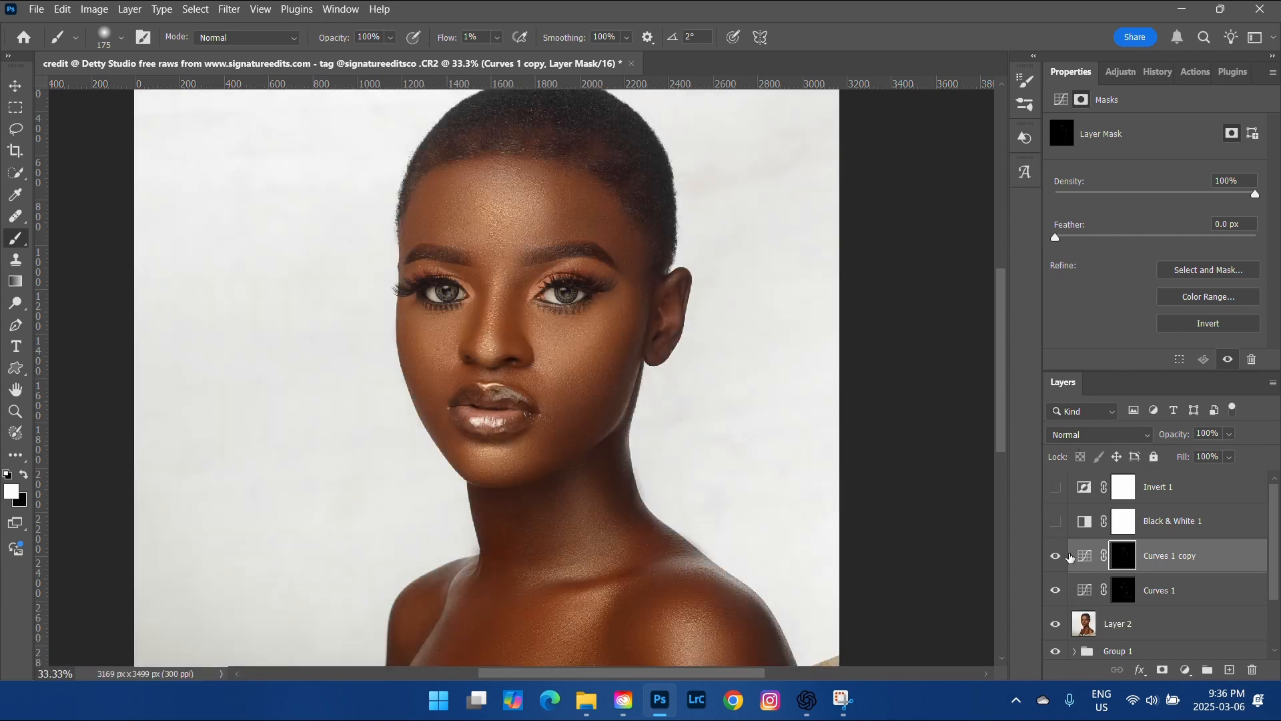
- Group the Curves 1 and Curves 1 copy layers
{"action": "left_click", "coordinate": [1160, 596], "text": "shift"}
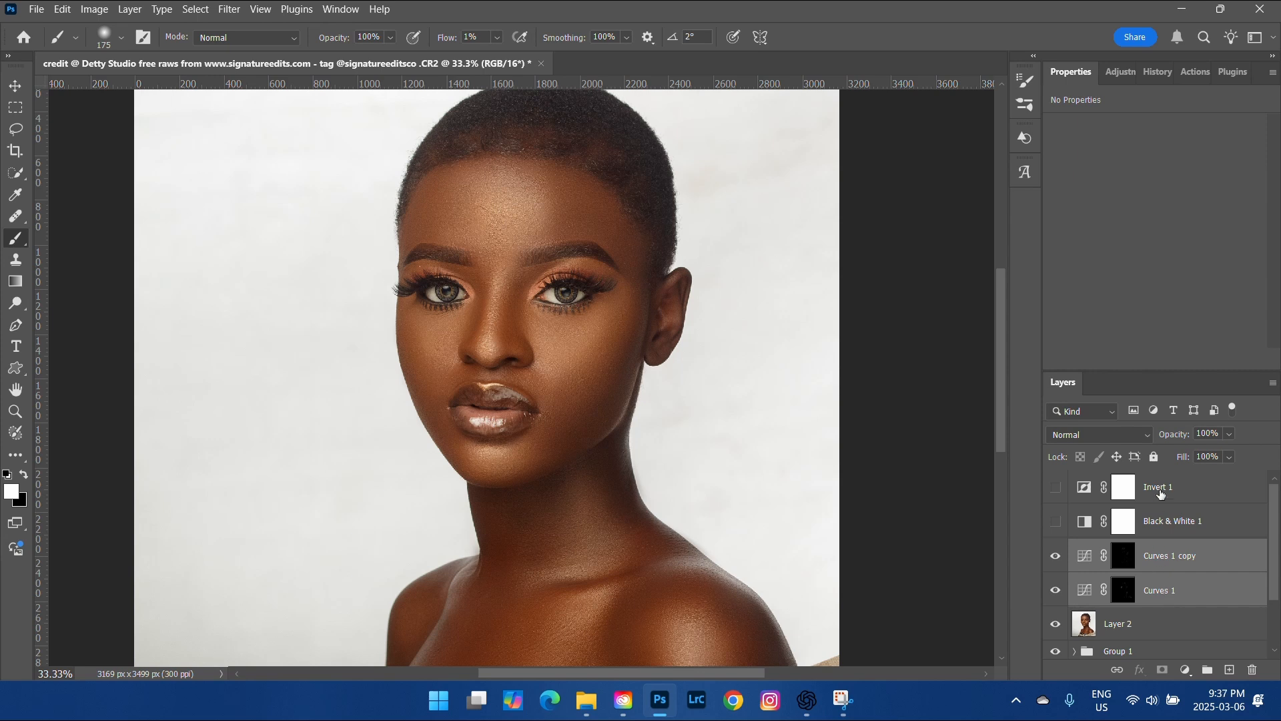
{"action": "key", "text": "ctrl+g"}
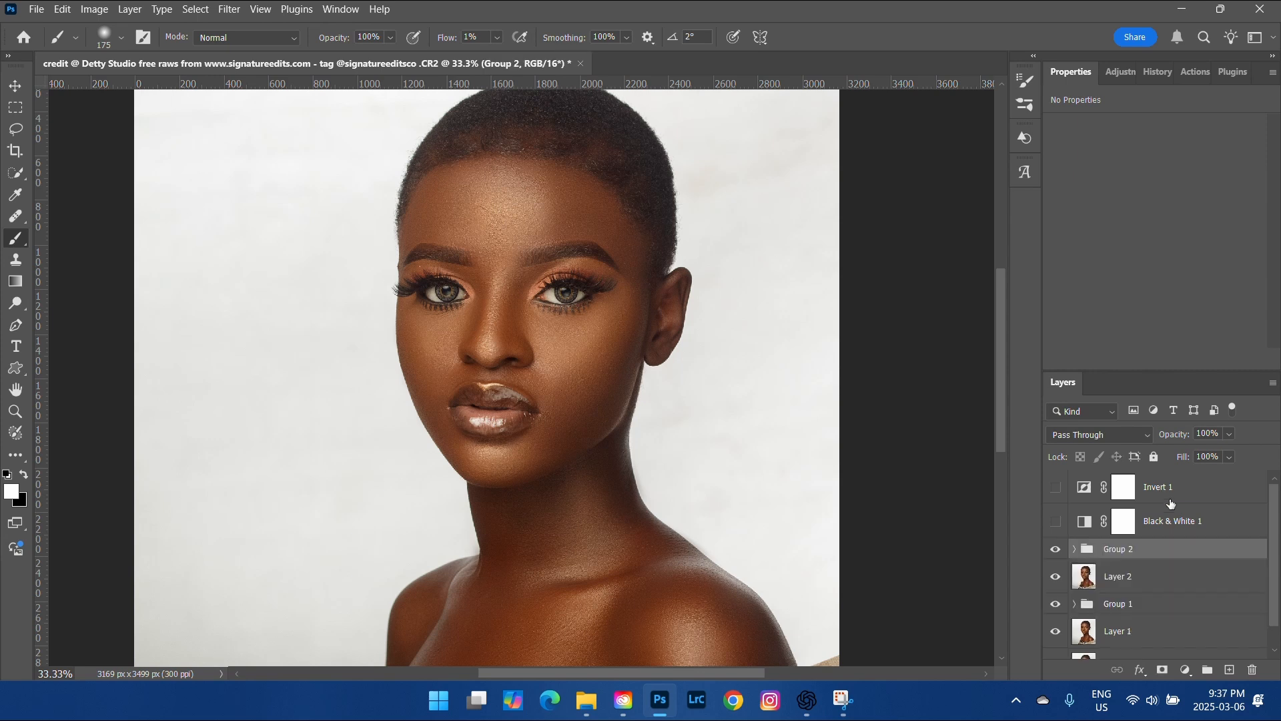
- Toggle Group 2's visibility at reduced zoom levels to compare the portrait before and after dodging and burning
{"action": "scroll", "coordinate": [1071, 540], "scroll_direction": "down", "scroll_amount": 1}
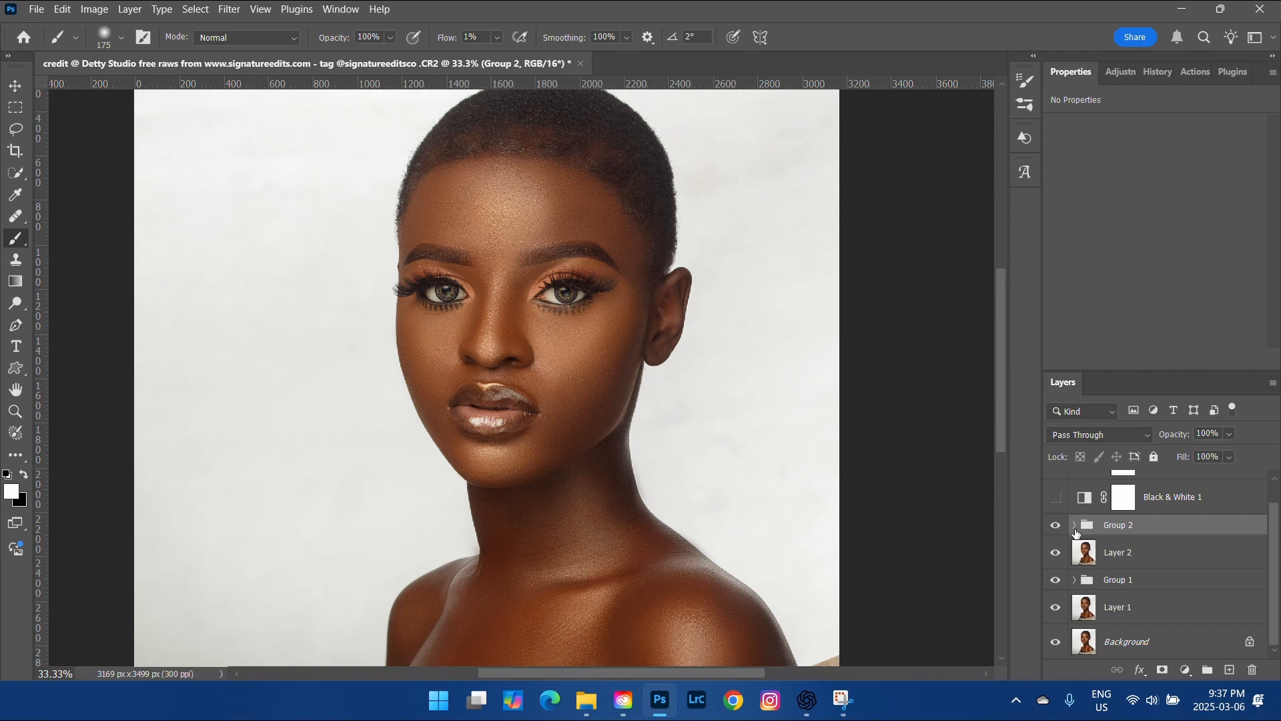
{"action": "key", "text": "ctrl+minus"}
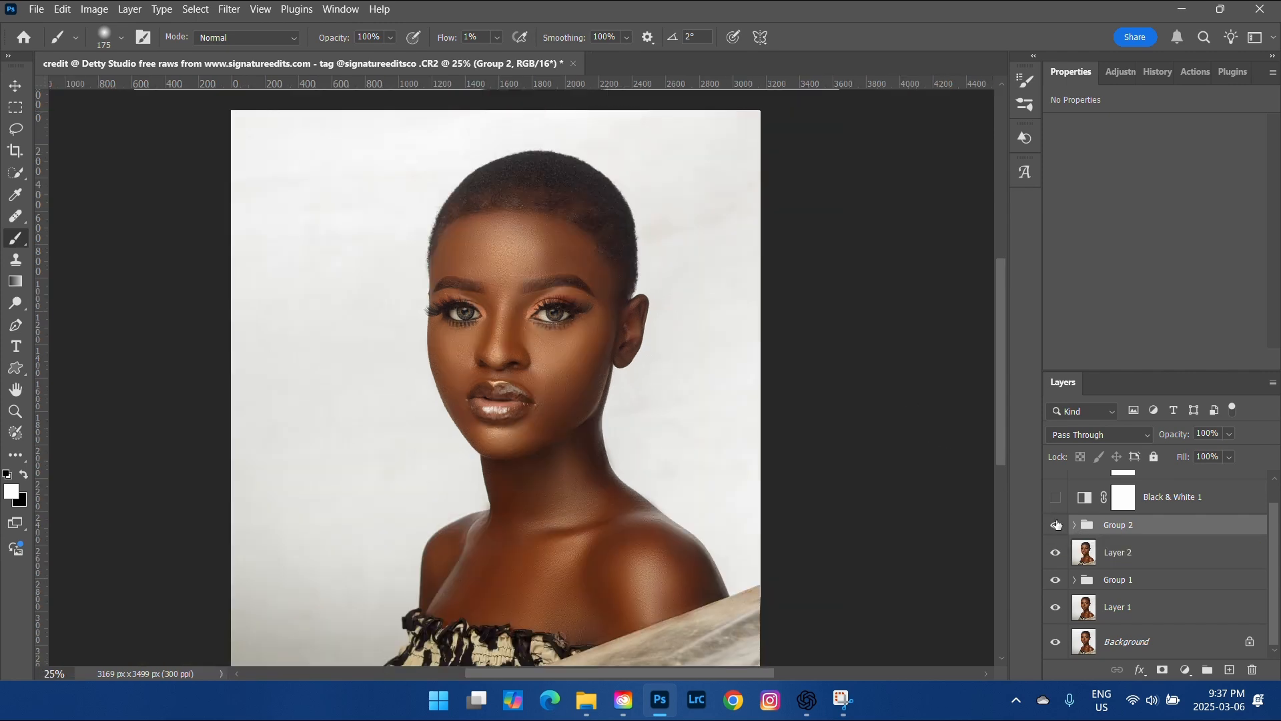
{"action": "left_click", "coordinate": [1056, 525]}
{"action": "left_click", "coordinate": [1056, 527]}
{"action": "left_click", "coordinate": [1057, 530]}
{"action": "left_click", "coordinate": [1056, 527]}
{"action": "key", "text": "ctrl+minus"}
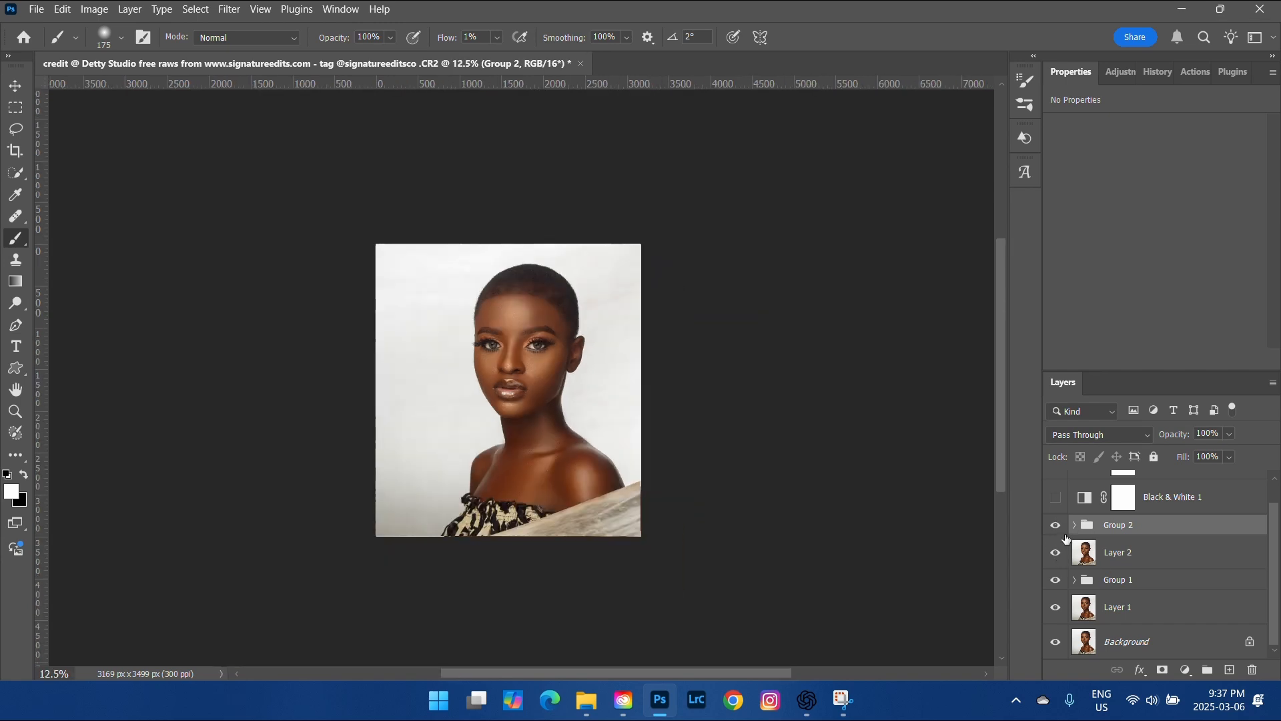
{"action": "left_click", "coordinate": [1055, 528]}
{"action": "left_click", "coordinate": [1056, 527]}
- Add a Curves adjustment layer above Group 2, raise its RGB midtones and invert its mask to black
{"action": "left_click", "coordinate": [1186, 671]}
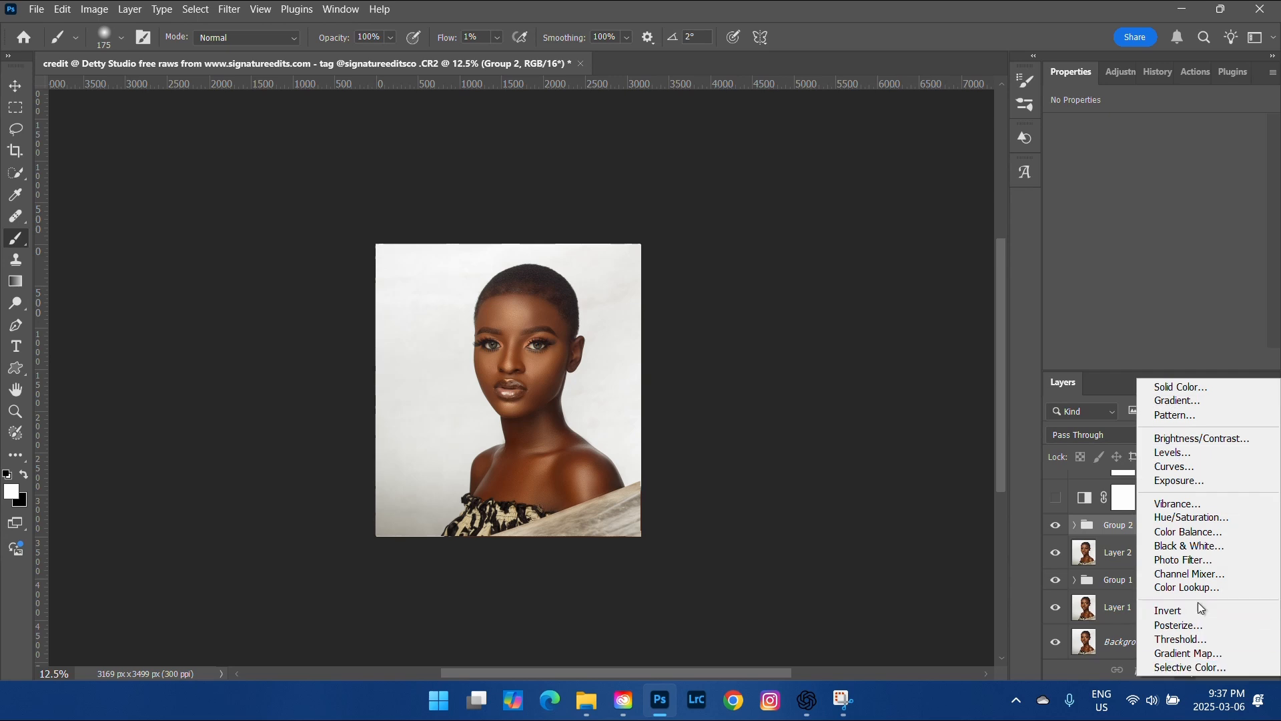
{"action": "left_click", "coordinate": [1176, 460]}
{"action": "left_click_drag", "start_coordinate": [1168, 254], "coordinate": [1160, 232]}
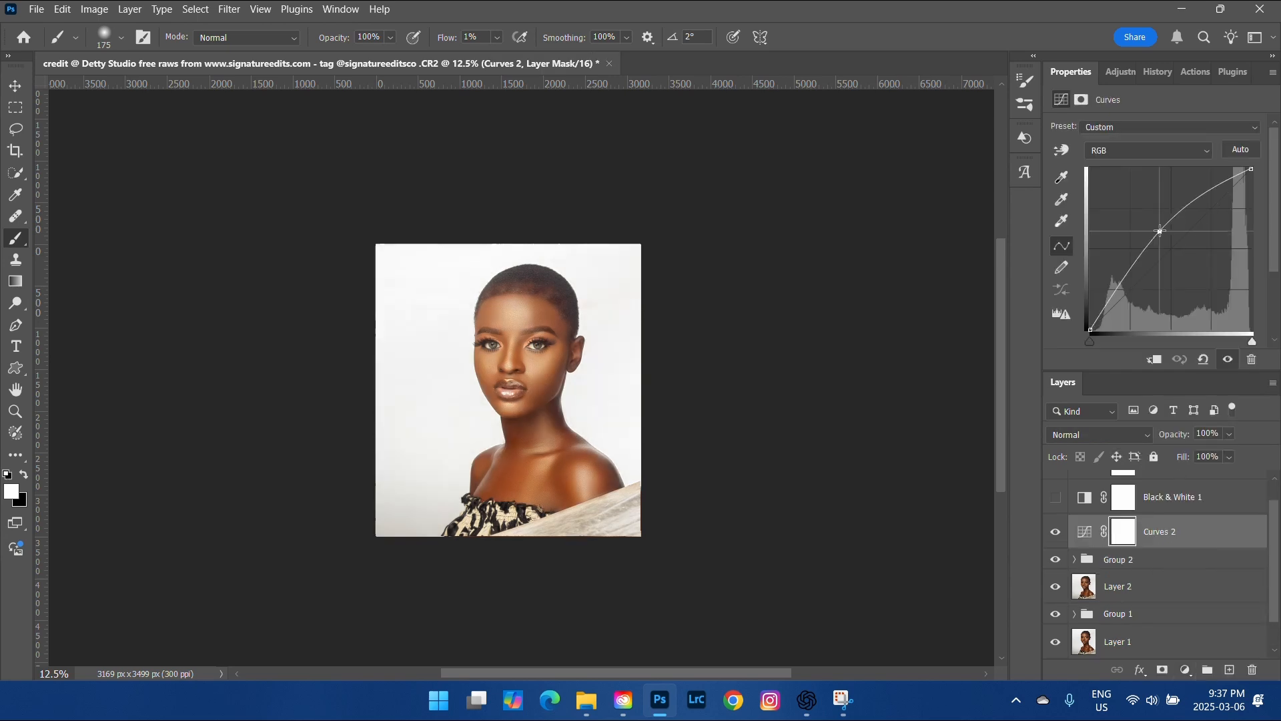
{"action": "key", "text": "ctrl+i"}
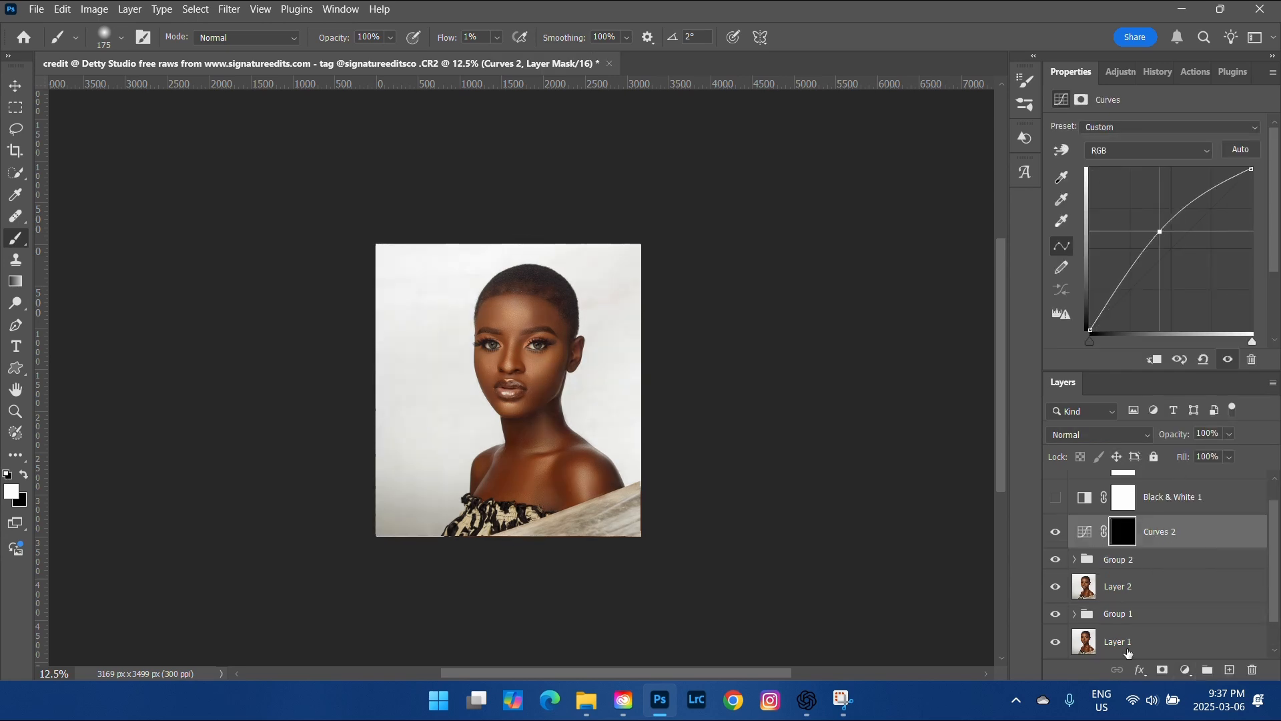
- Add another Curves adjustment layer above Curves 2 and lower its RGB midtones to darken the image
{"action": "left_click", "coordinate": [1191, 667]}
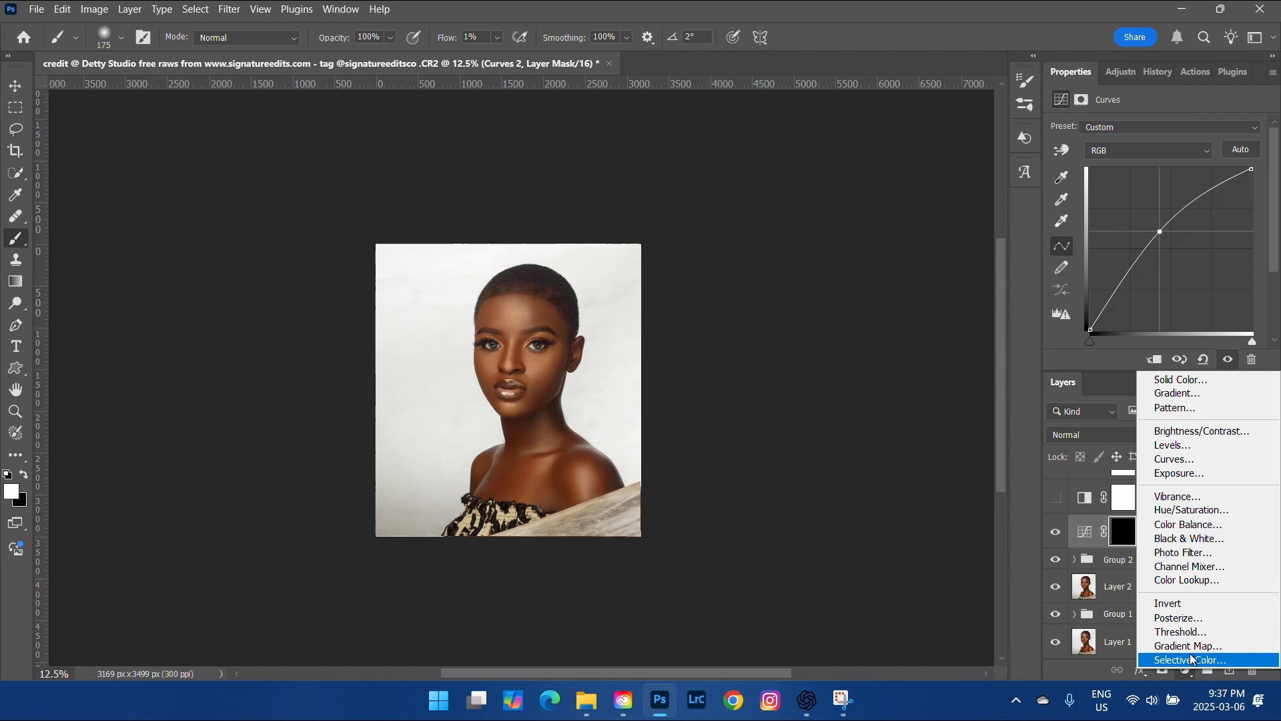
{"action": "left_click", "coordinate": [1211, 440]}
{"action": "left_click_drag", "start_coordinate": [1171, 249], "coordinate": [1183, 272]}
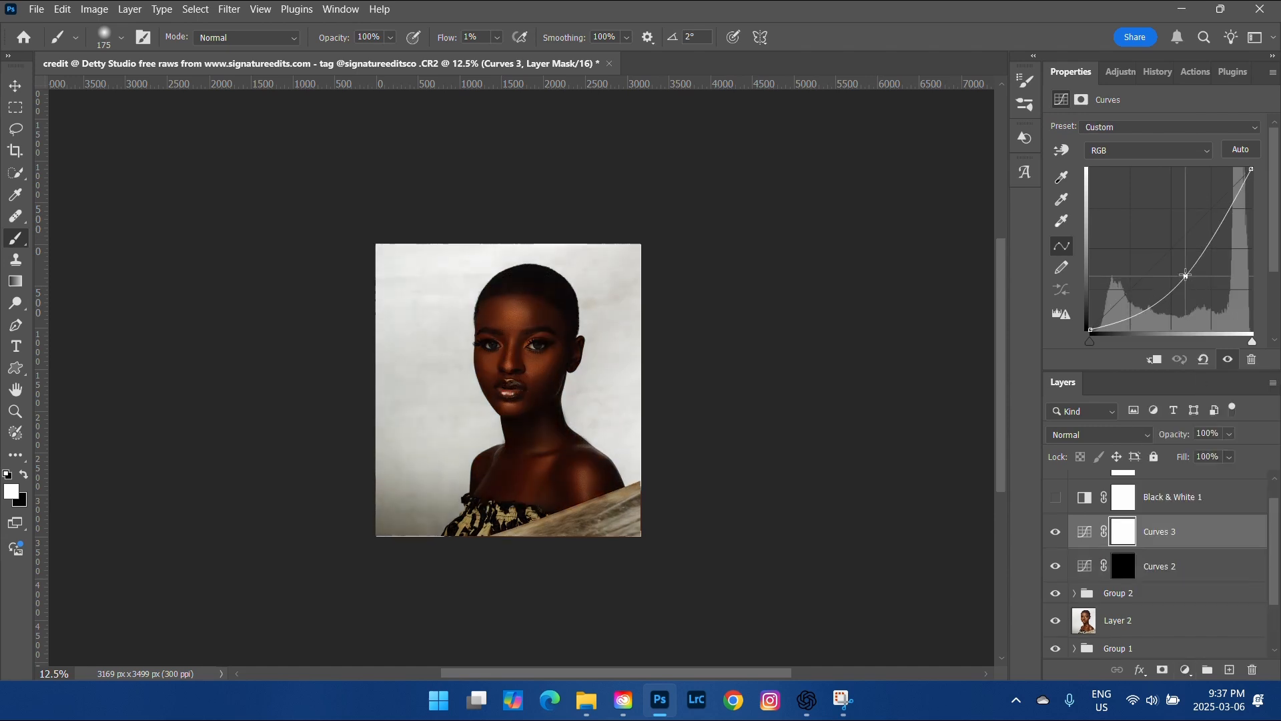
- Invert the Curves 3 mask to black and raise the brush flow to 100%
{"action": "key", "text": "ctrl+i"}
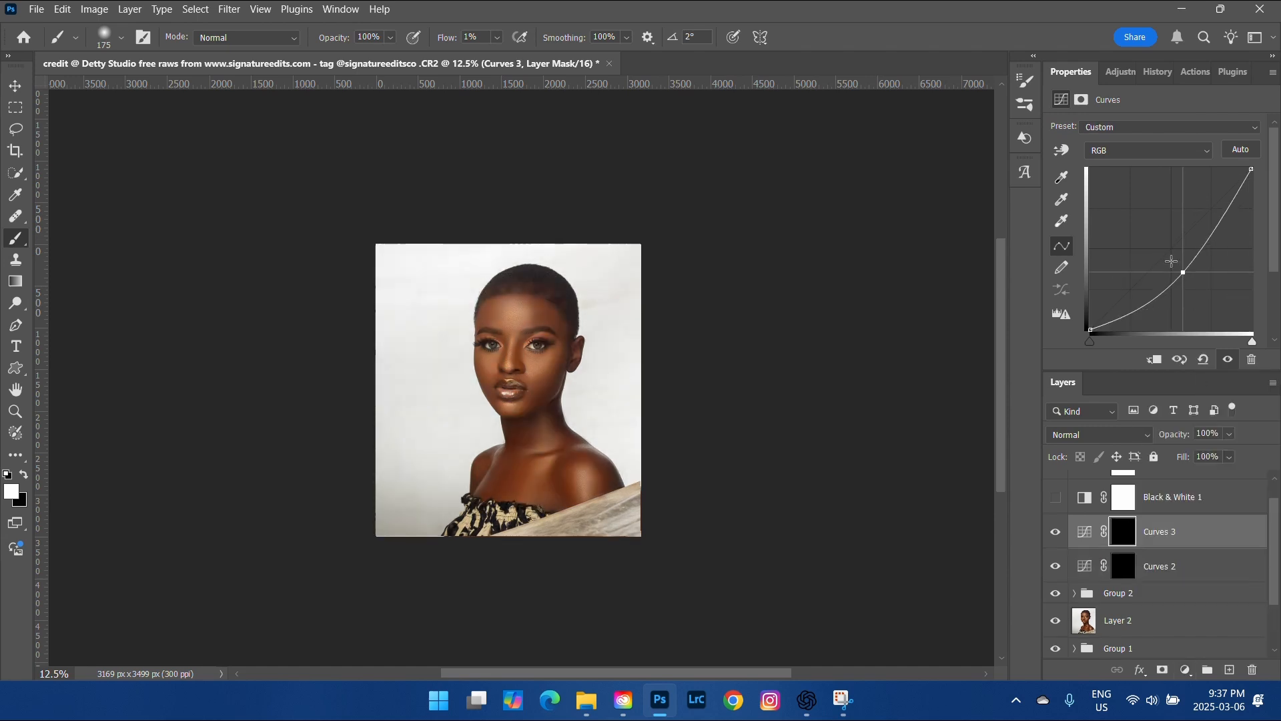
{"action": "left_click", "coordinate": [498, 38]}
{"action": "left_click_drag", "start_coordinate": [495, 56], "coordinate": [586, 61]}
- Hide Group 2 and paint a white highlight along the bridge of the nose on the Curves 2 mask with a 60 px brush
{"action": "key", "text": "ctrl+plus"}
{"action": "key", "text": "ctrl+plus"}
{"action": "key", "text": "ctrl+plus"}
{"action": "key", "text": "ctrl+plus"}
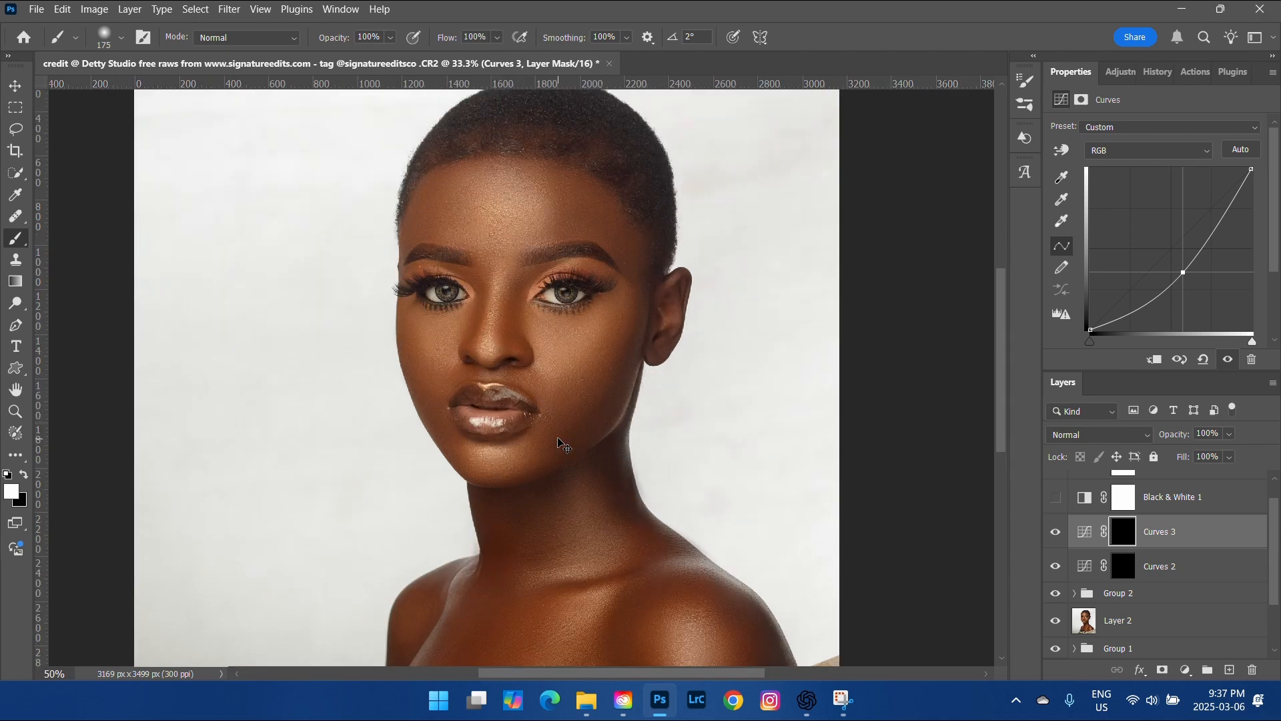
{"action": "left_click", "coordinate": [1055, 593]}
{"action": "key", "text": "bracketleft"}
{"action": "key", "text": "bracketleft"}
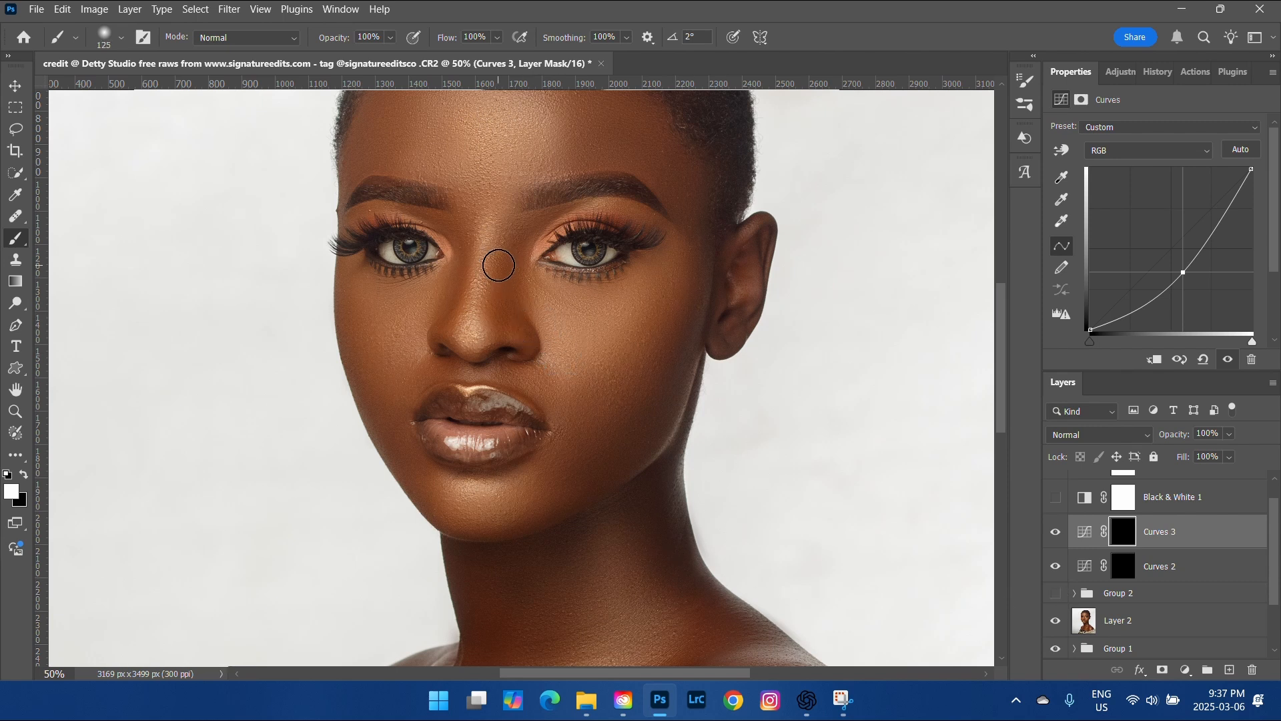
{"action": "key", "text": "bracketleft"}
{"action": "key", "text": "bracketleft"}
{"action": "key", "text": "bracketleft"}
{"action": "key", "text": "bracketleft"}
{"action": "key", "text": "bracketleft"}
{"action": "key", "text": "bracketleft"}
{"action": "key", "text": "bracketleft"}
{"action": "left_click", "coordinate": [1123, 567]}
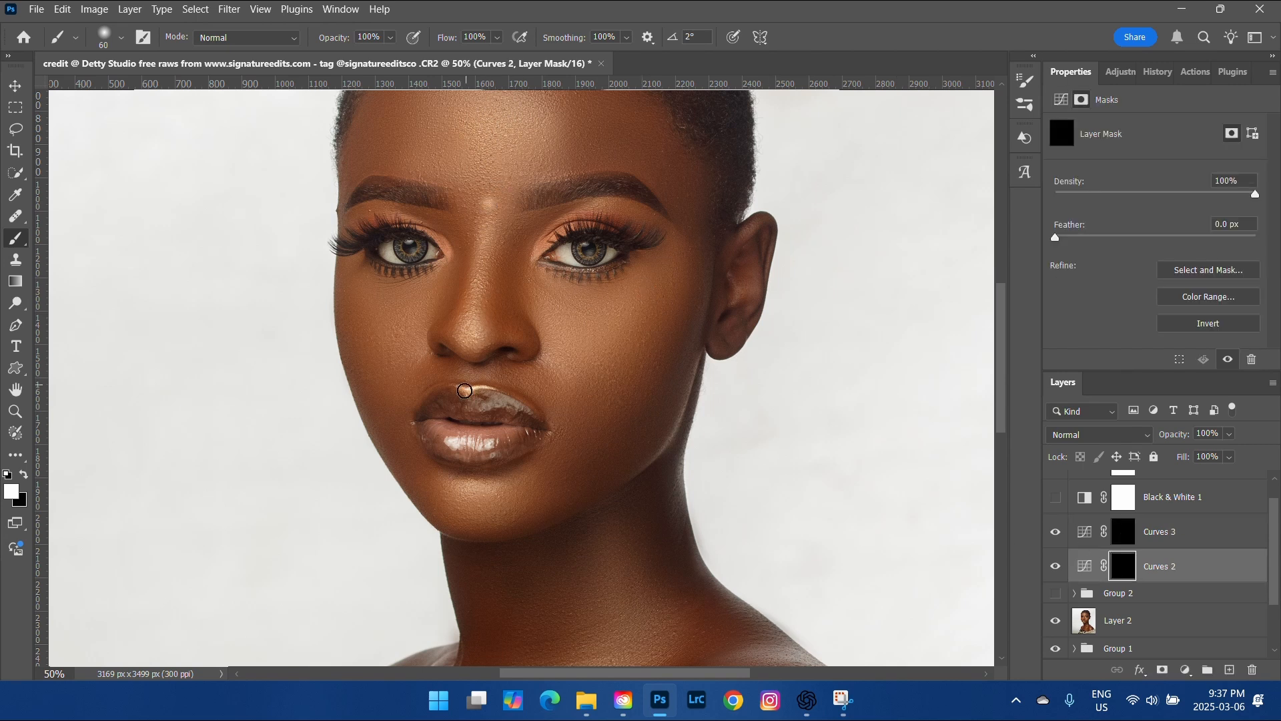
{"action": "left_click_drag", "start_coordinate": [489, 205], "coordinate": [469, 339]}
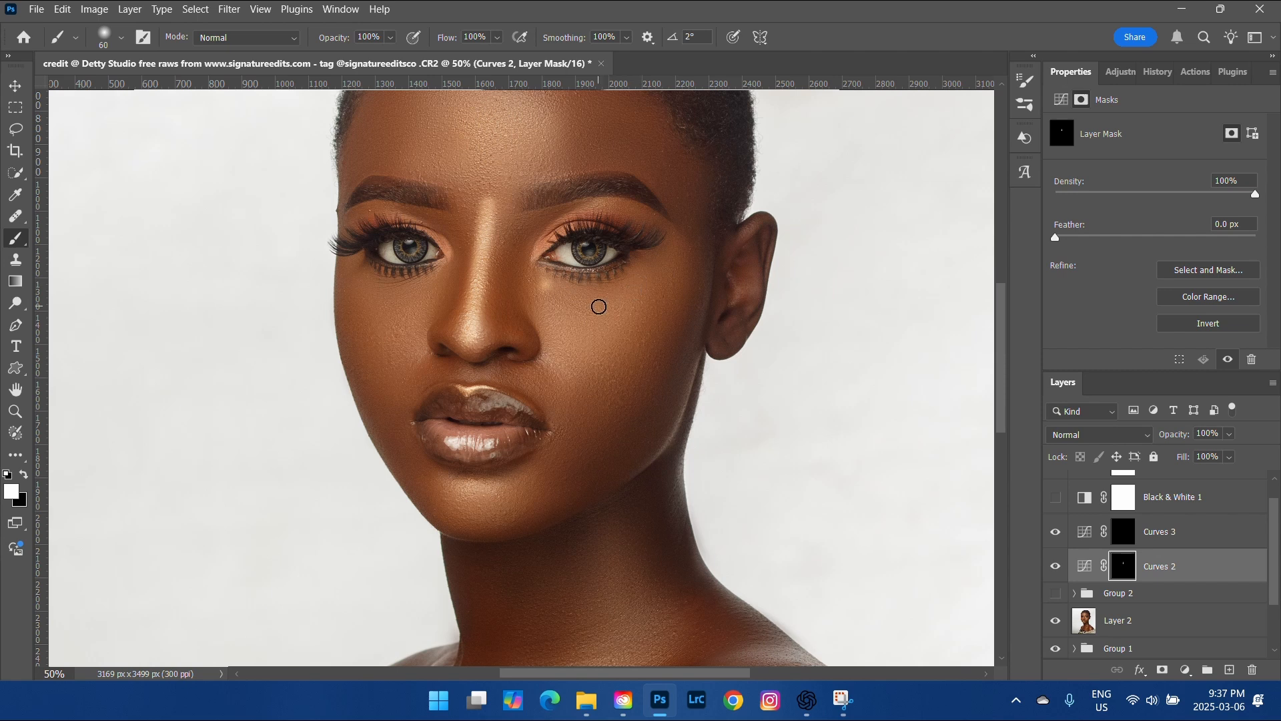
- Paint white highlight strokes across both cheeks under the eyes and on the chin on the Curves 2 mask
{"action": "left_click_drag", "start_coordinate": [621, 286], "coordinate": [629, 289]}
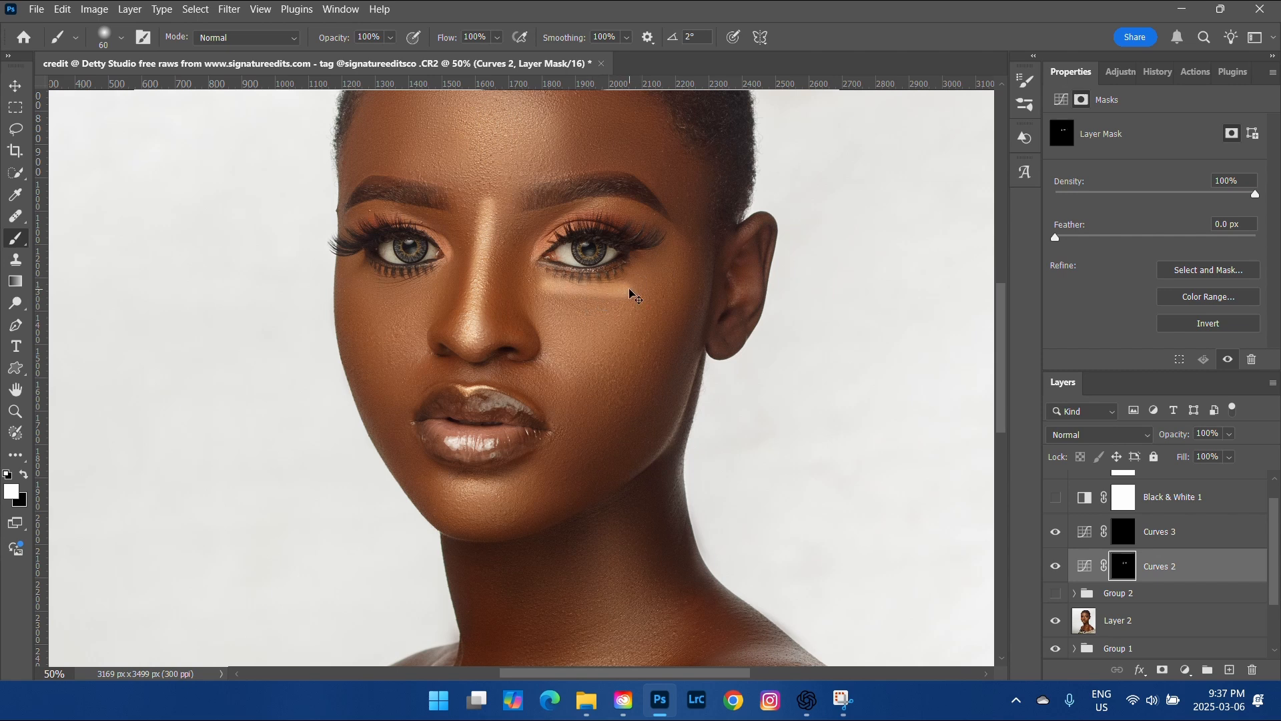
{"action": "key", "text": "ctrl+z"}
{"action": "mouse_move", "coordinate": [539, 286]}
{"action": "left_mouse_down"}
{"action": "mouse_move", "coordinate": [574, 297]}
{"action": "mouse_move", "coordinate": [643, 275]}
{"action": "mouse_move", "coordinate": [572, 327]}
{"action": "mouse_move", "coordinate": [651, 275]}
{"action": "mouse_move", "coordinate": [580, 322]}
{"action": "mouse_move", "coordinate": [563, 315]}
{"action": "mouse_move", "coordinate": [640, 301]}
{"action": "mouse_move", "coordinate": [570, 339]}
{"action": "mouse_move", "coordinate": [646, 317]}
{"action": "left_mouse_up"}
{"action": "left_click", "coordinate": [599, 356]}
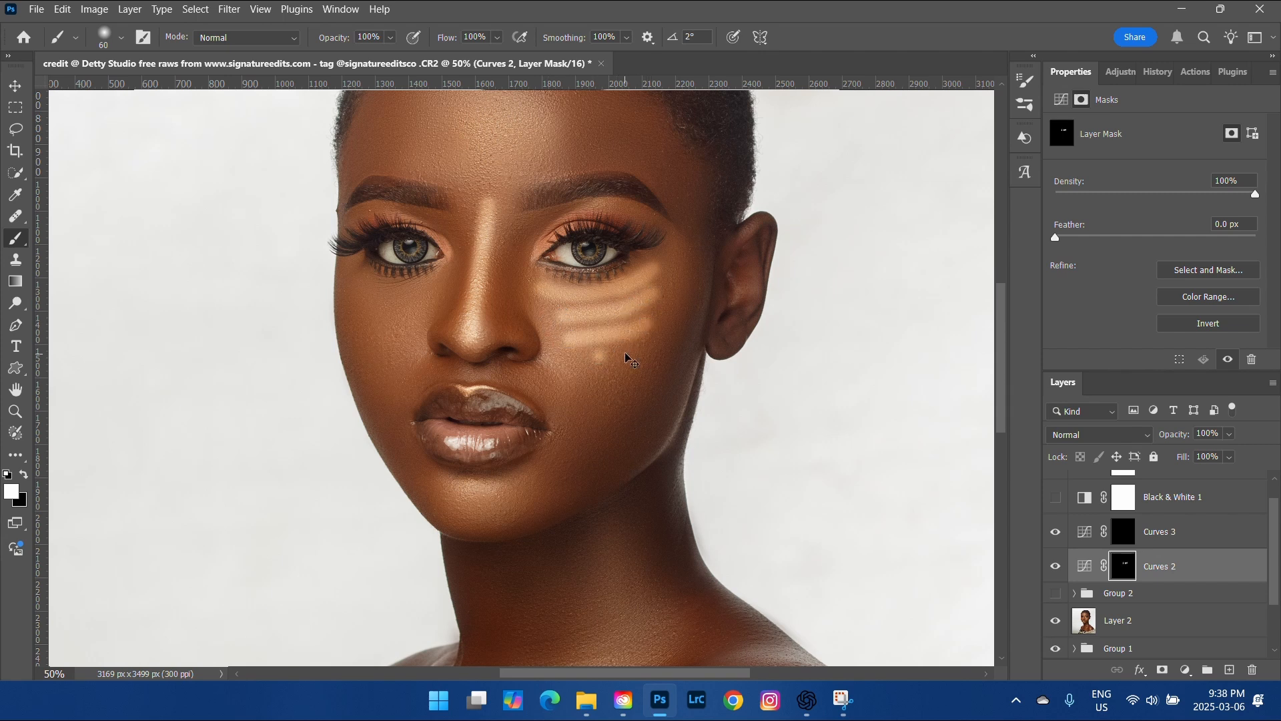
{"action": "key", "text": "ctrl+z"}
{"action": "mouse_move", "coordinate": [354, 289]}
{"action": "left_mouse_down"}
{"action": "mouse_move", "coordinate": [408, 304]}
{"action": "mouse_move", "coordinate": [442, 287]}
{"action": "mouse_move", "coordinate": [420, 321]}
{"action": "left_mouse_up"}
{"action": "left_click", "coordinate": [378, 346]}
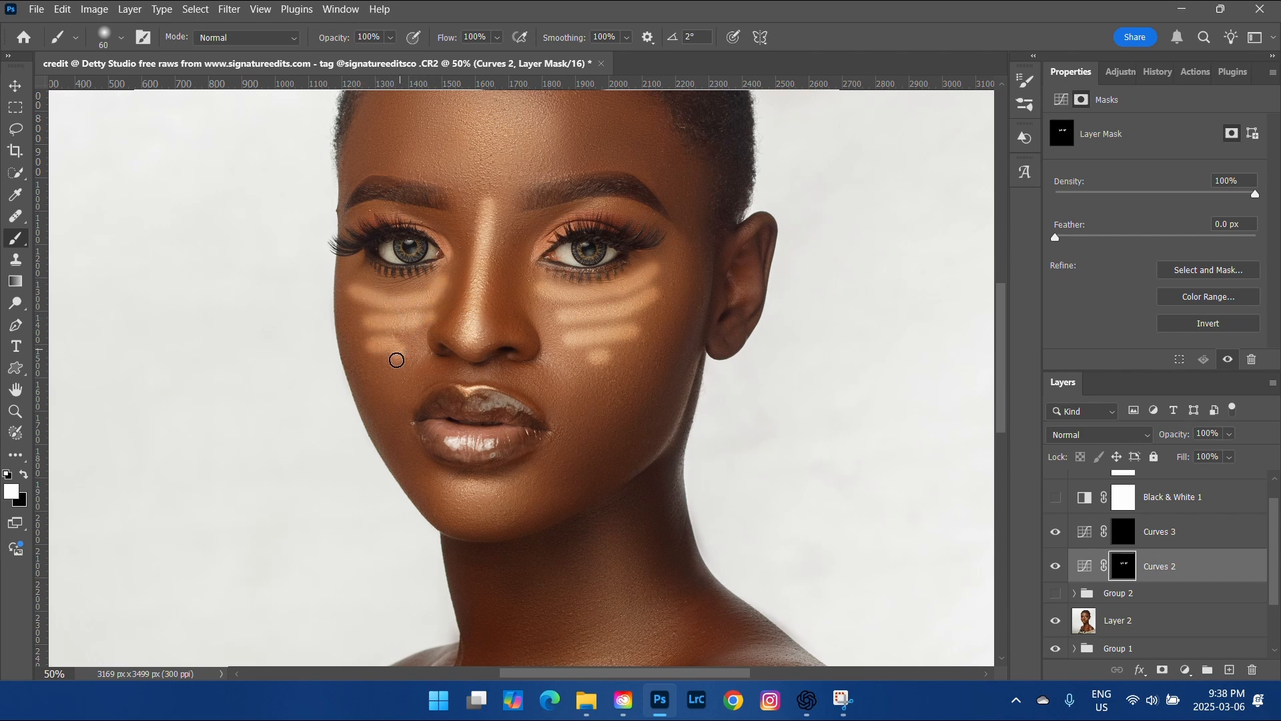
{"action": "scroll", "coordinate": [397, 361], "scroll_direction": "down", "scroll_amount": 2}
{"action": "mouse_move", "coordinate": [451, 408]}
{"action": "left_mouse_down"}
{"action": "mouse_move", "coordinate": [487, 417]}
{"action": "mouse_move", "coordinate": [518, 413]}
{"action": "mouse_move", "coordinate": [506, 431]}
{"action": "mouse_move", "coordinate": [450, 433]}
{"action": "left_mouse_up"}
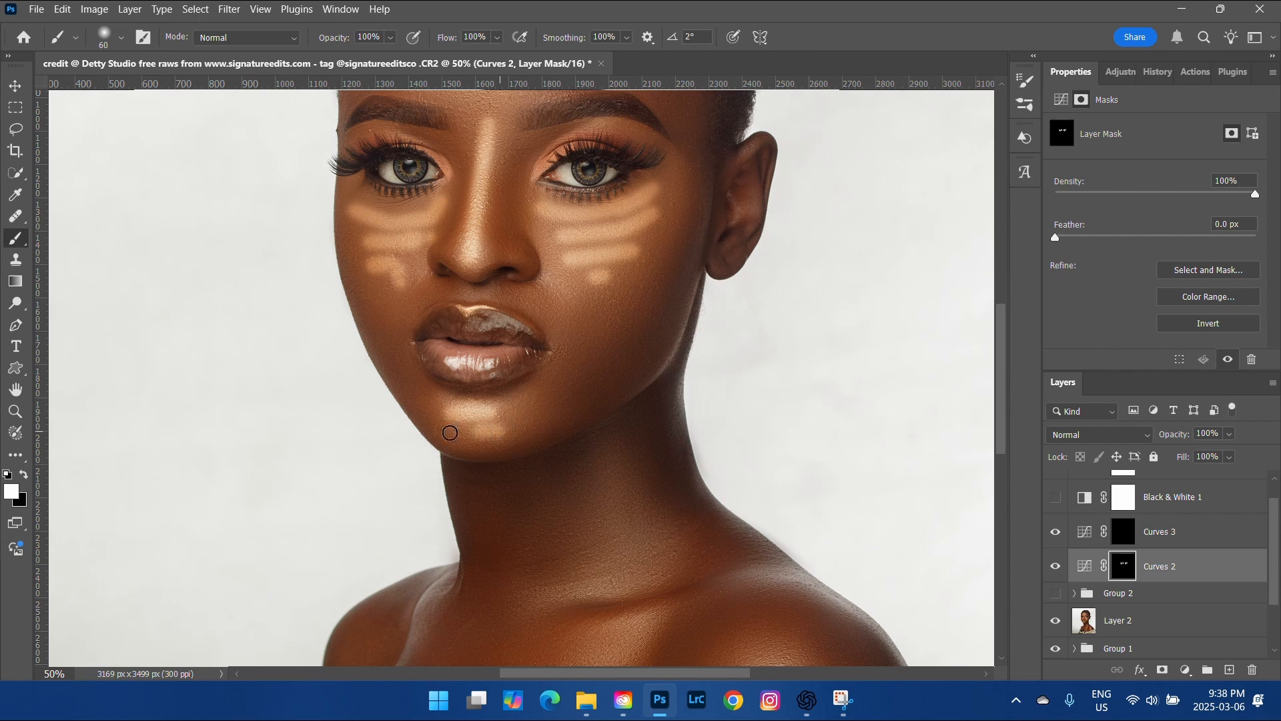
- Paint four horizontal highlight stripes that shorten downward across the forehead on the Curves 2 mask with a 40 px brush
{"action": "key", "text": "bracketleft"}
{"action": "key", "text": "bracketleft"}
{"action": "scroll", "coordinate": [450, 433], "scroll_direction": "up", "scroll_amount": 5}
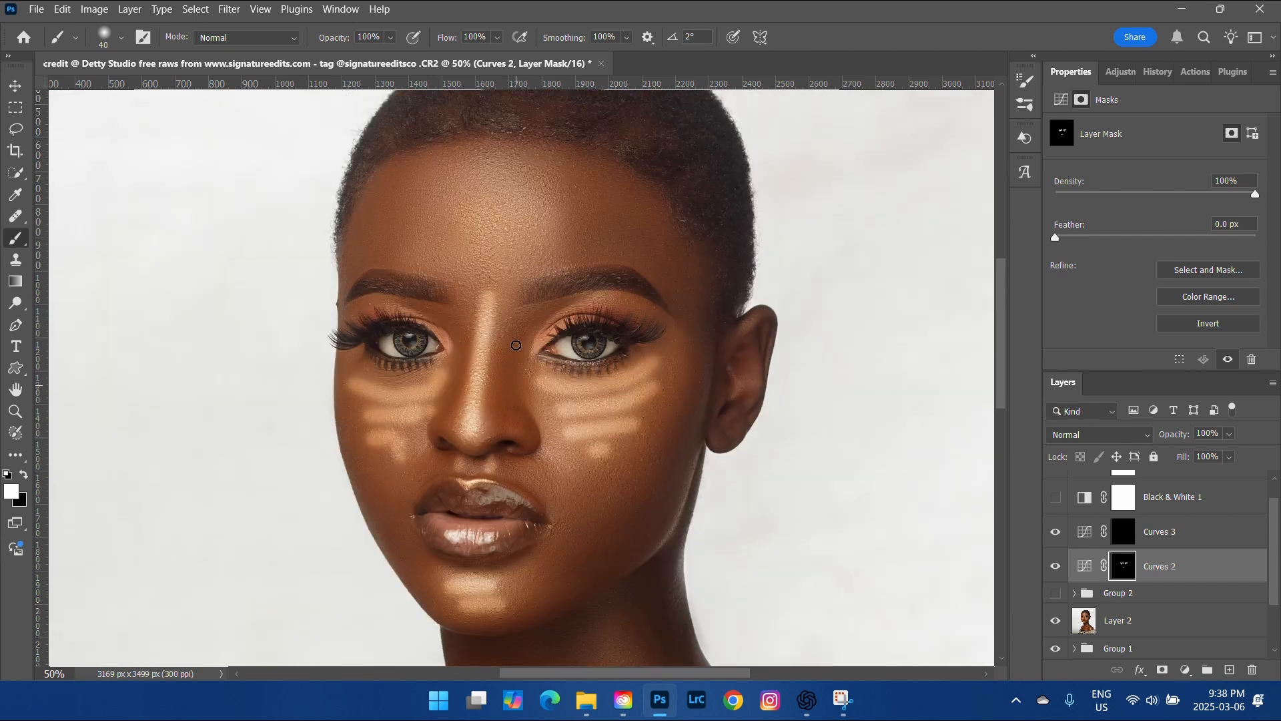
{"action": "scroll", "coordinate": [513, 336], "scroll_direction": "up", "scroll_amount": 3}
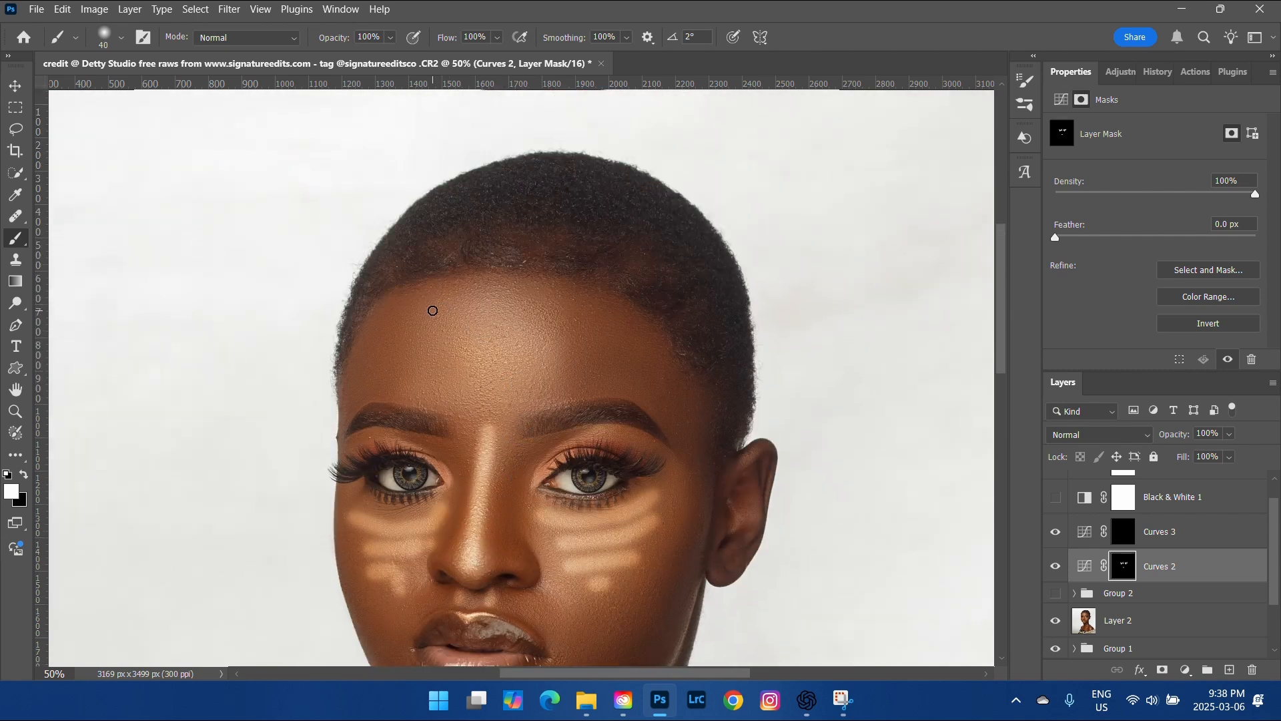
{"action": "left_click", "coordinate": [554, 313], "text": "shift"}
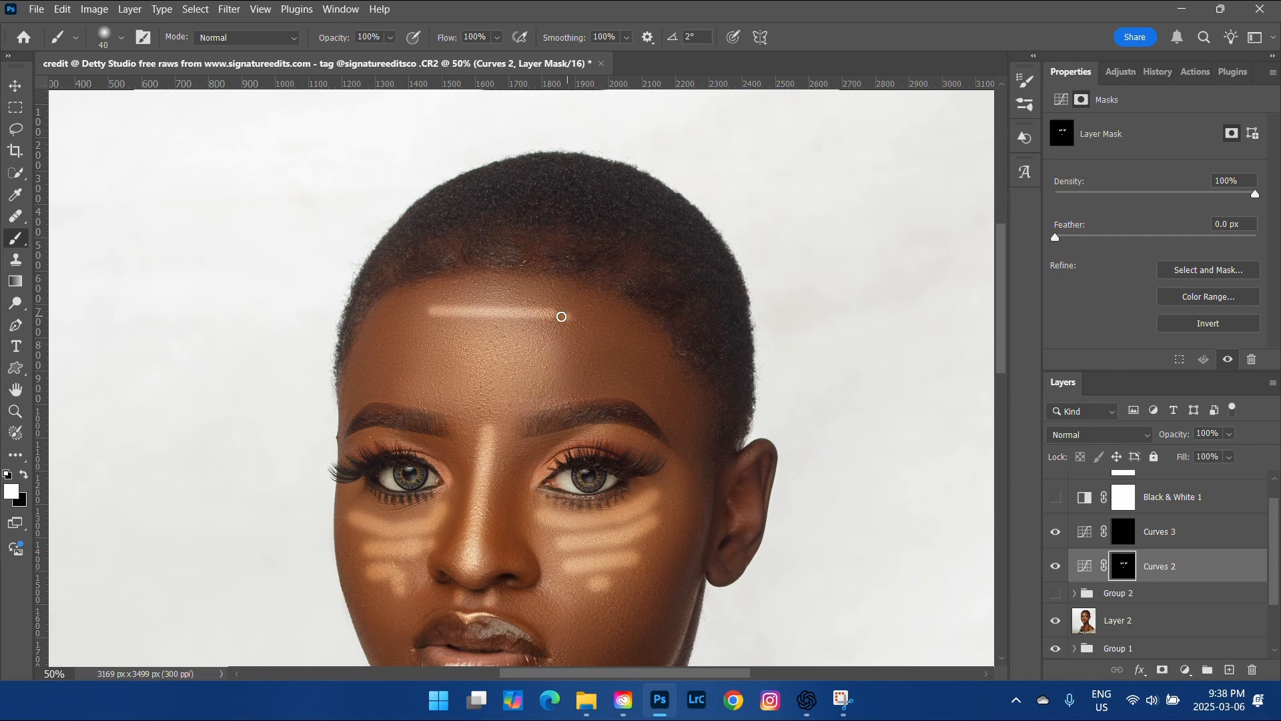
{"action": "left_click_drag", "start_coordinate": [544, 317], "coordinate": [521, 314]}
{"action": "left_click", "coordinate": [550, 341], "text": "shift"}
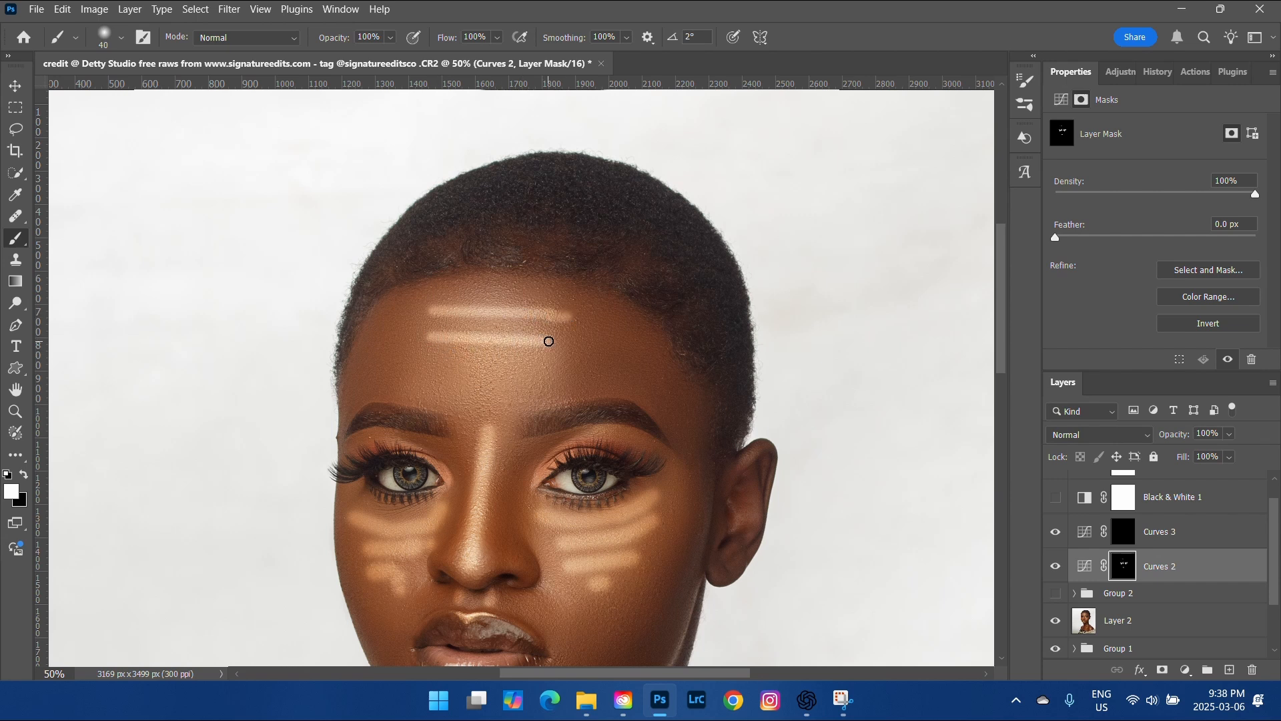
{"action": "left_click", "coordinate": [531, 359], "text": "shift"}
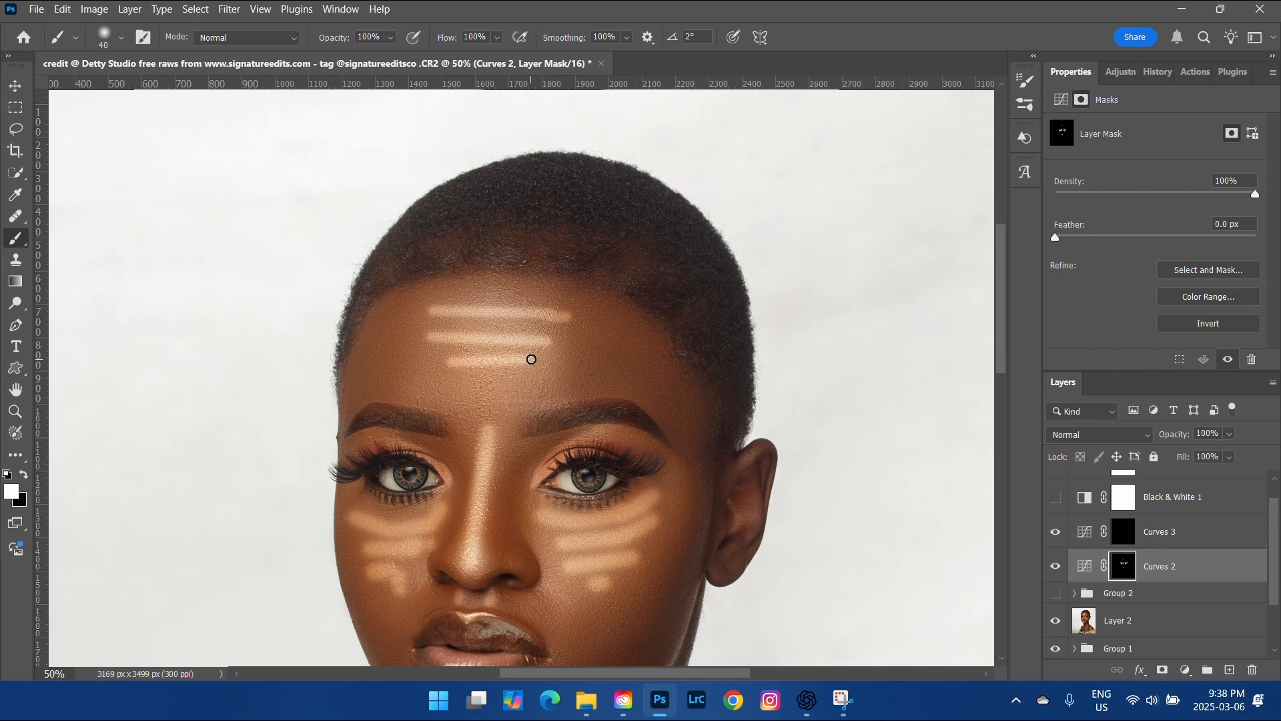
{"action": "left_click", "coordinate": [514, 382], "text": "shift"}
- Paint highlight strokes on the neck, collarbone, chest and shoulder on the Curves 2 mask with a 70 px brush
{"action": "scroll", "coordinate": [619, 386], "scroll_direction": "down", "scroll_amount": 3}
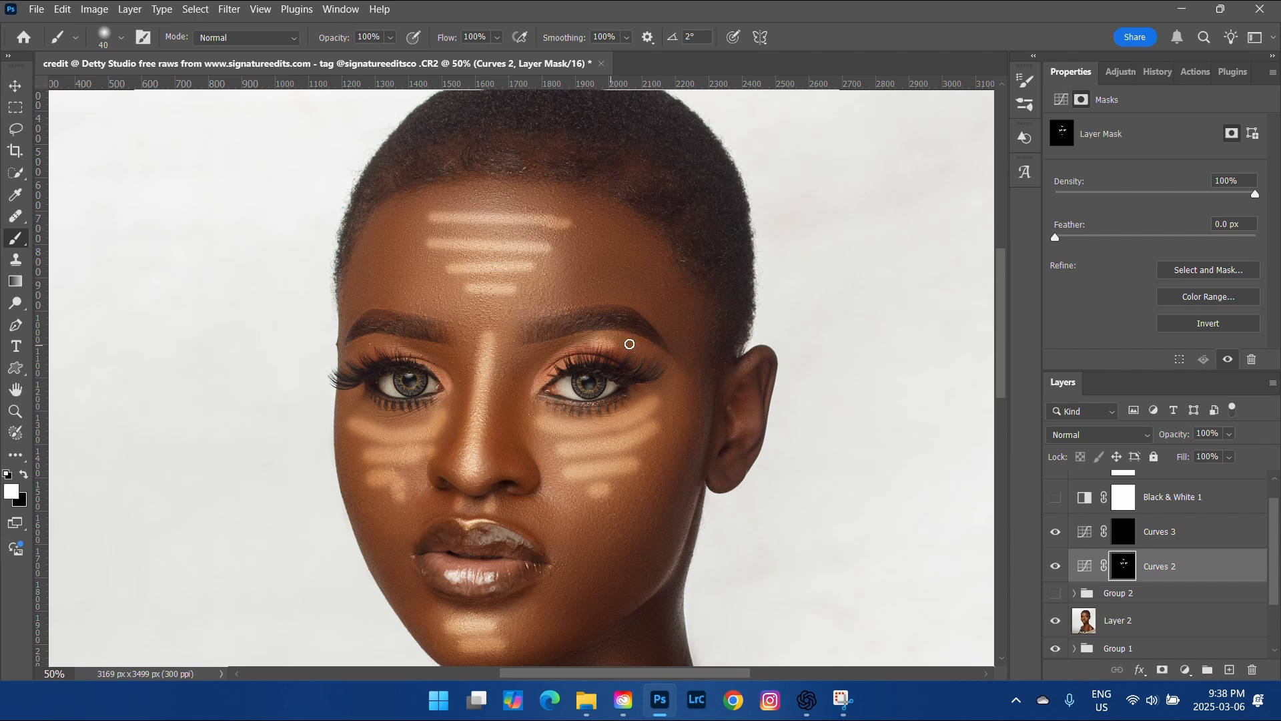
{"action": "key", "text": "bracketright"}
{"action": "key", "text": "bracketright"}
{"action": "scroll", "coordinate": [395, 351], "scroll_direction": "down", "scroll_amount": 12}
{"action": "left_click_drag", "start_coordinate": [640, 440], "coordinate": [569, 527]}
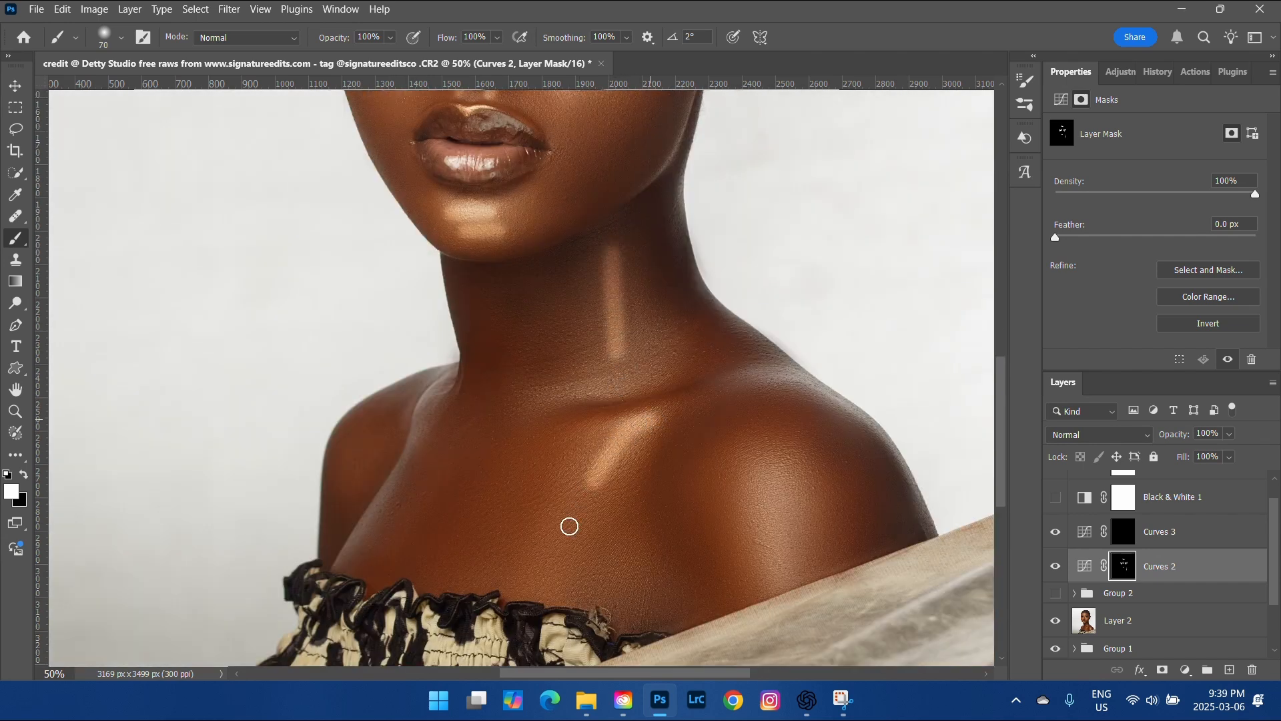
{"action": "mouse_move", "coordinate": [768, 460]}
{"action": "left_mouse_down"}
{"action": "mouse_move", "coordinate": [807, 495]}
{"action": "mouse_move", "coordinate": [771, 584]}
{"action": "left_mouse_up"}
{"action": "left_click_drag", "start_coordinate": [584, 266], "coordinate": [588, 330]}
{"action": "left_click_drag", "start_coordinate": [627, 237], "coordinate": [661, 320]}
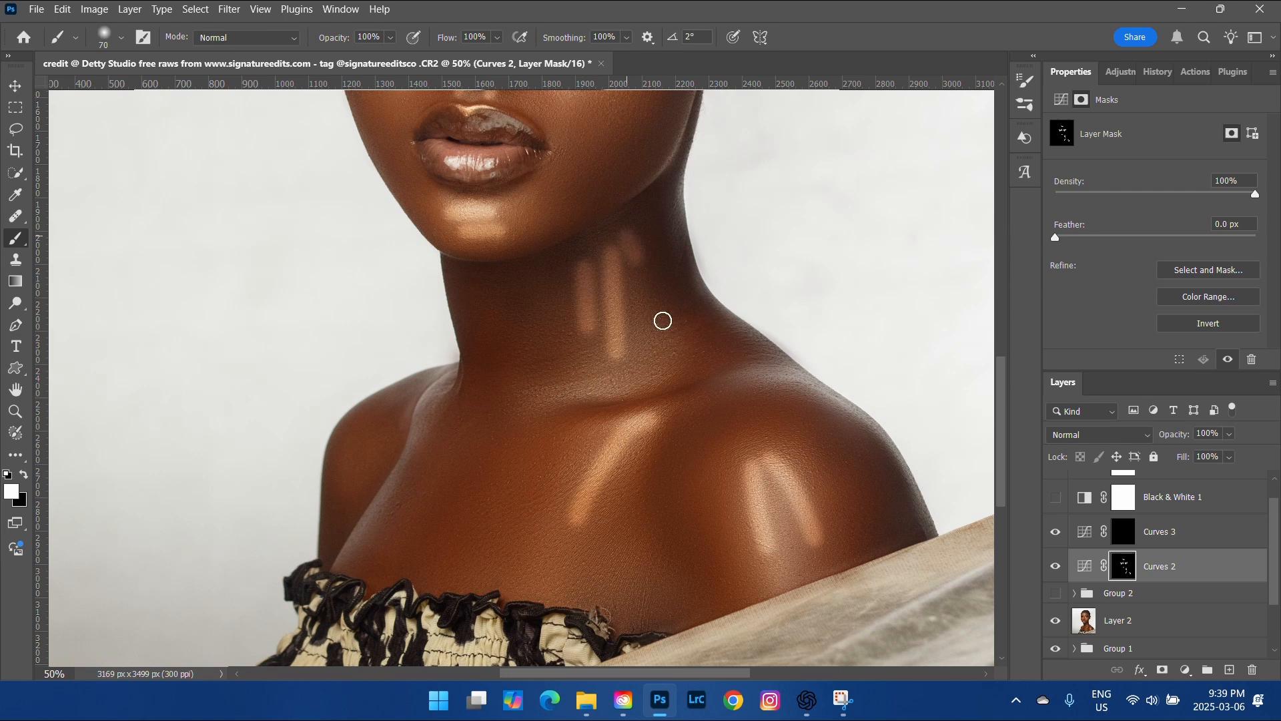
{"action": "left_click_drag", "start_coordinate": [634, 377], "coordinate": [532, 403]}
{"action": "left_click_drag", "start_coordinate": [369, 550], "coordinate": [434, 448]}
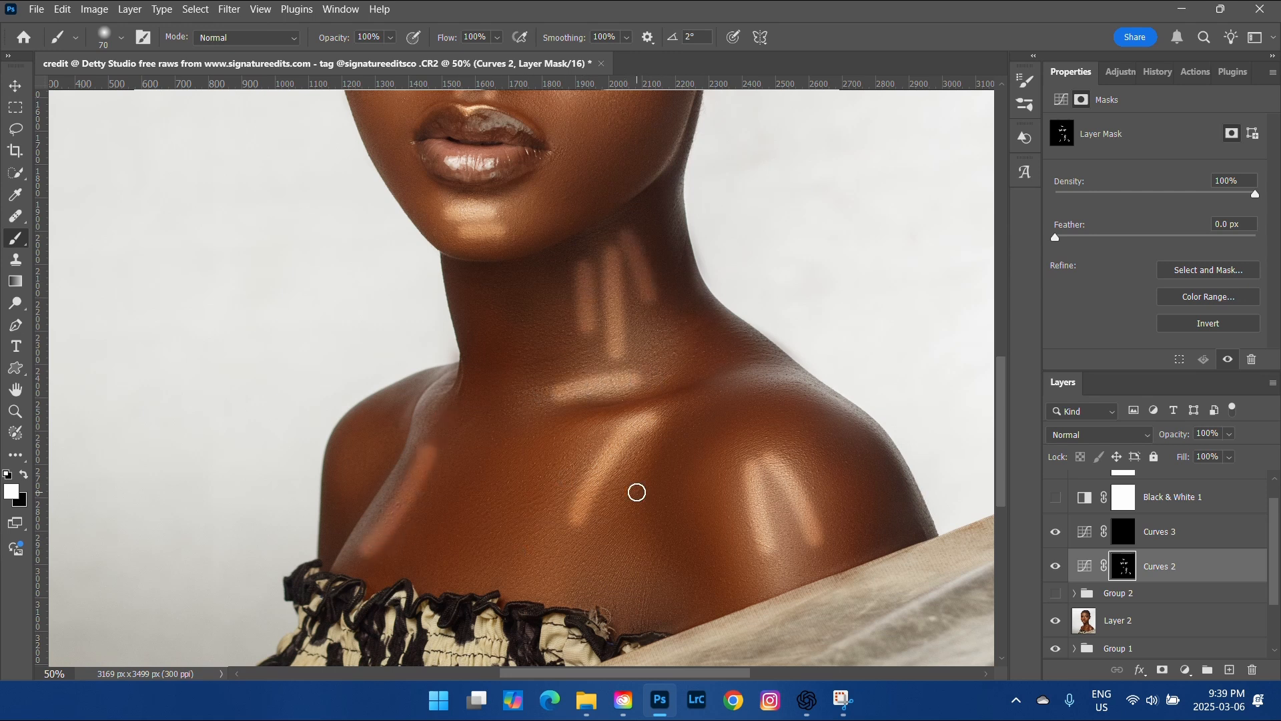
- Paint shadow strokes on both sides of the neck, below the collarbone and on the chest on the Curves 3 mask
{"action": "key", "text": "alt+bracketright"}
{"action": "left_click_drag", "start_coordinate": [511, 287], "coordinate": [512, 356]}
{"action": "left_click_drag", "start_coordinate": [659, 212], "coordinate": [681, 289]}
{"action": "key", "text": "bracketleft"}
{"action": "key", "text": "bracketleft"}
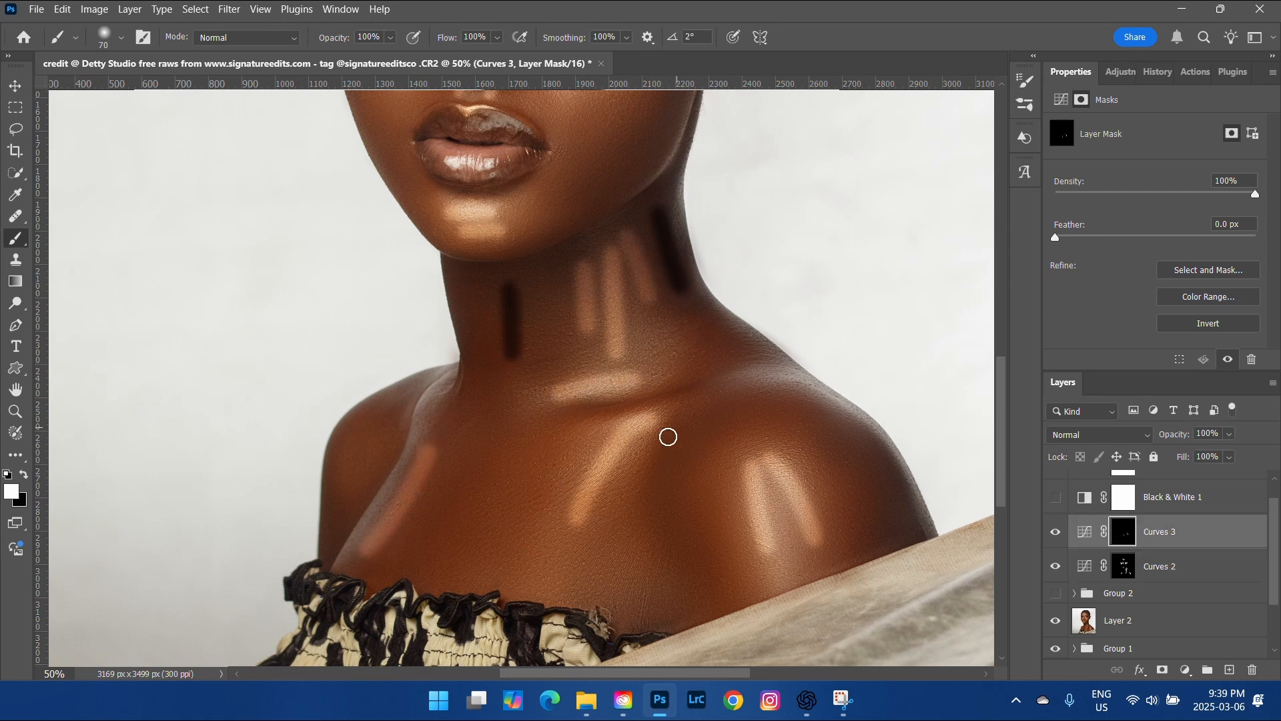
{"action": "left_click_drag", "start_coordinate": [668, 435], "coordinate": [652, 490]}
{"action": "left_click_drag", "start_coordinate": [687, 386], "coordinate": [567, 411]}
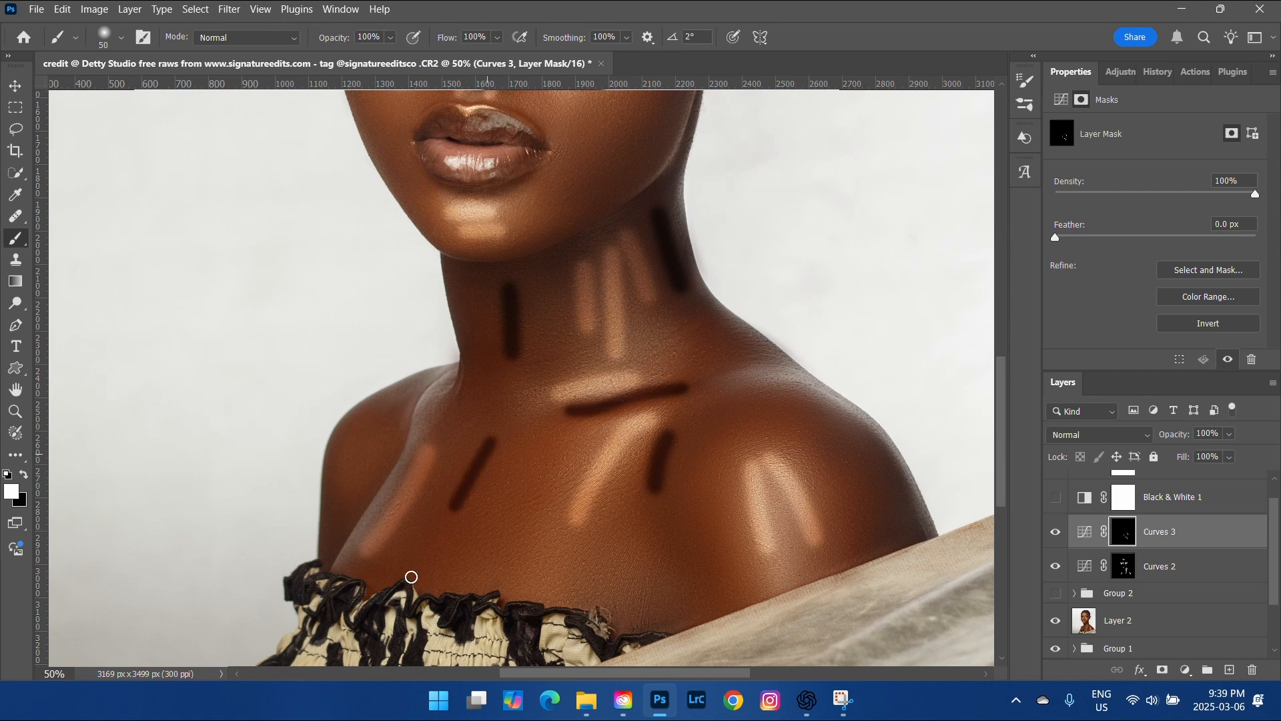
- Paint shadow strokes under both cheekbones, along the jaw and around the forehead edges on the Curves 3 mask with a 50 px brush
{"action": "scroll", "coordinate": [554, 434], "scroll_direction": "up", "scroll_amount": 5}
{"action": "left_click_drag", "start_coordinate": [687, 267], "coordinate": [667, 327]}
{"action": "left_click_drag", "start_coordinate": [633, 376], "coordinate": [587, 395]}
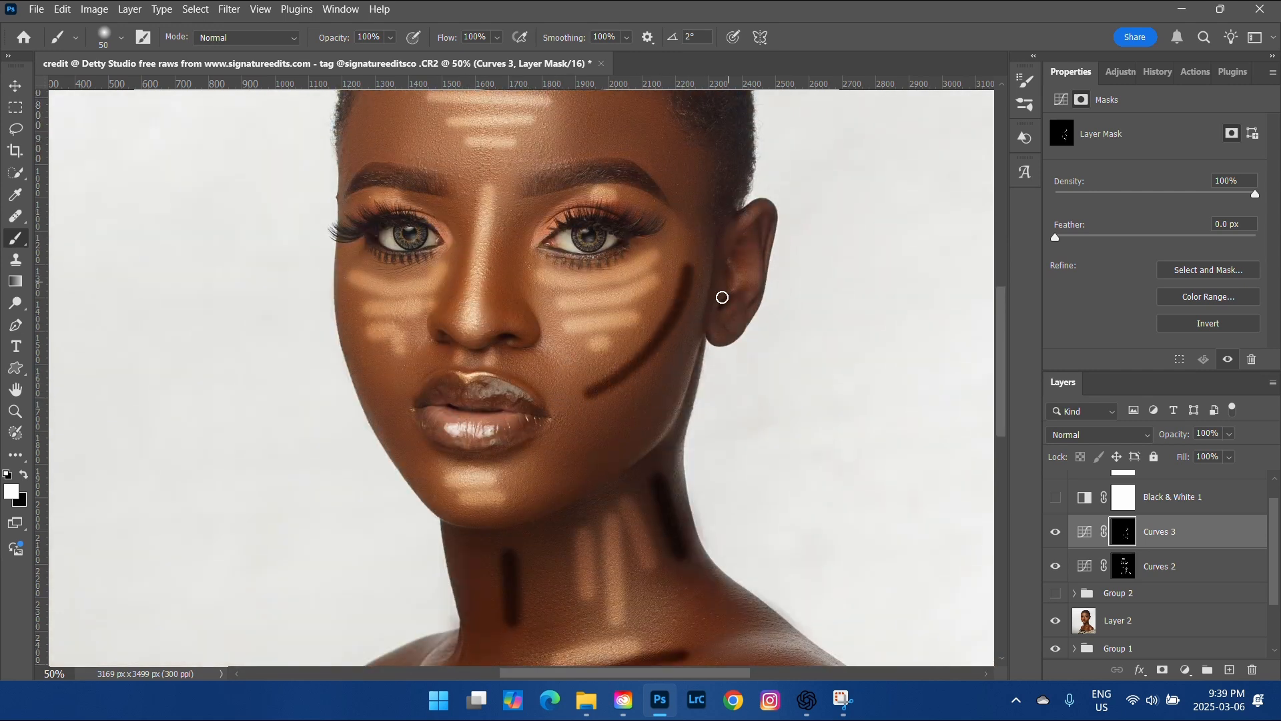
{"action": "left_click_drag", "start_coordinate": [667, 405], "coordinate": [604, 453]}
{"action": "scroll", "coordinate": [721, 209], "scroll_direction": "up", "scroll_amount": 3}
{"action": "left_click_drag", "start_coordinate": [687, 294], "coordinate": [592, 161]}
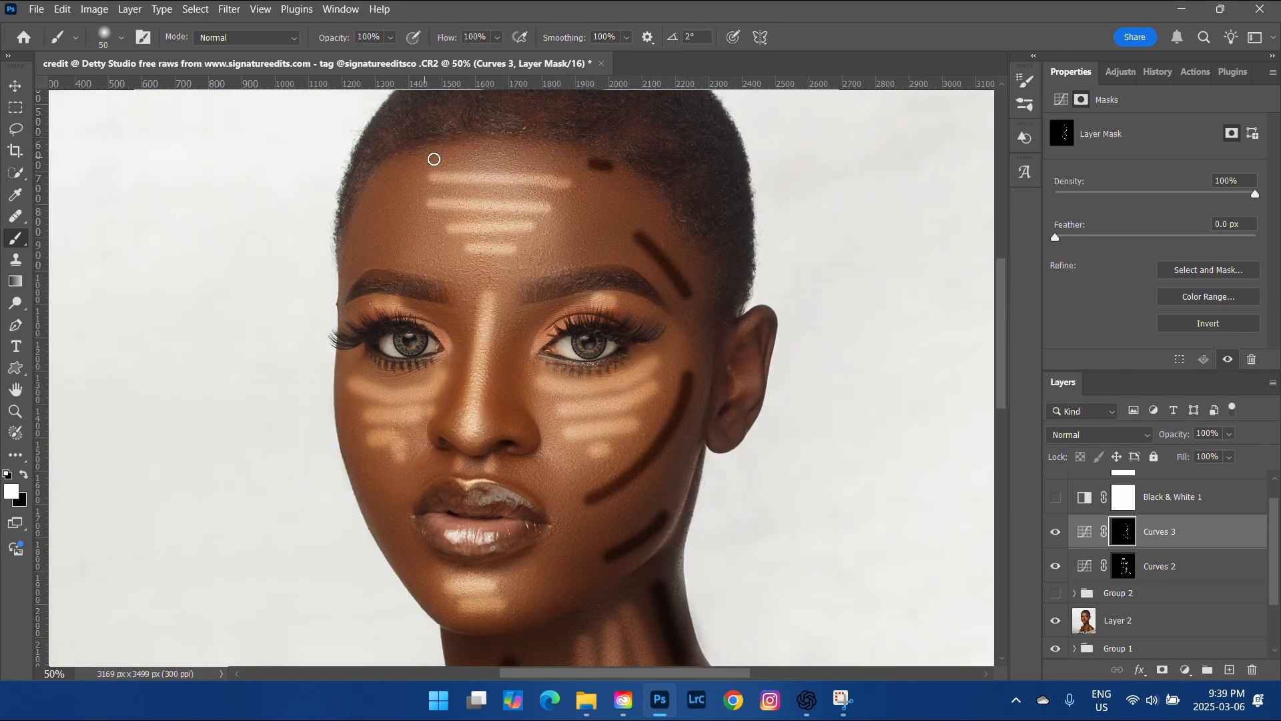
{"action": "left_click_drag", "start_coordinate": [446, 154], "coordinate": [361, 208]}
{"action": "left_click_drag", "start_coordinate": [343, 423], "coordinate": [368, 471]}
- Paint shadow strokes down both sides of the nose and beside the chin on the Curves 3 mask
{"action": "left_click_drag", "start_coordinate": [532, 312], "coordinate": [514, 405]}
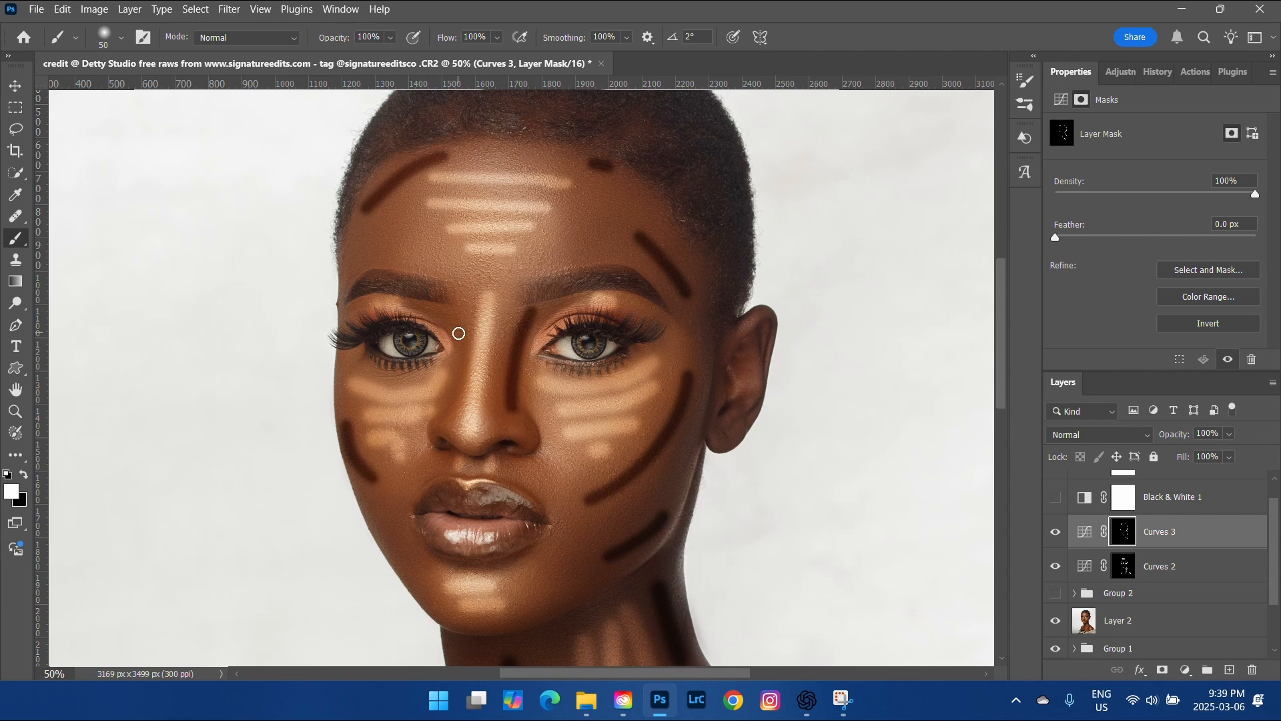
{"action": "left_click_drag", "start_coordinate": [453, 299], "coordinate": [456, 381]}
{"action": "scroll", "coordinate": [443, 409], "scroll_direction": "down", "scroll_amount": 3}
{"action": "left_click_drag", "start_coordinate": [529, 544], "coordinate": [550, 532]}
{"action": "left_click_drag", "start_coordinate": [397, 491], "coordinate": [409, 507]}
{"action": "key", "text": "x"}
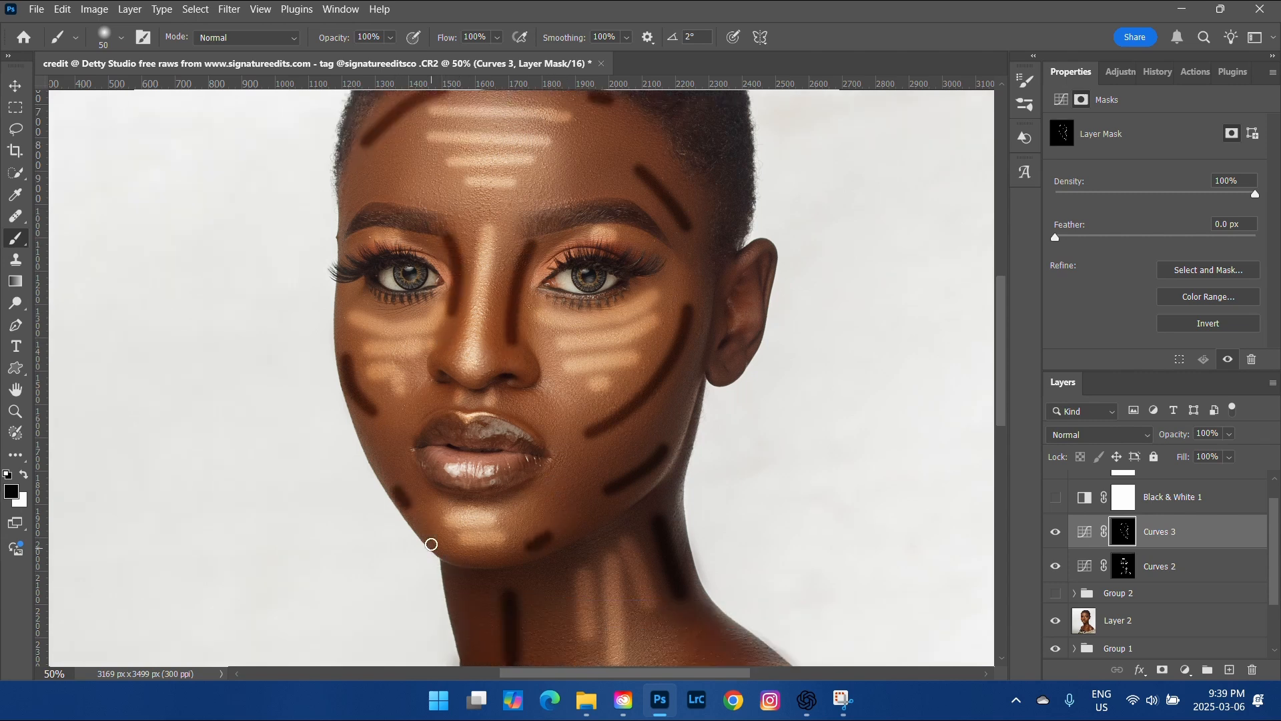
{"action": "key", "text": "x"}
- Feather the Curves 2 and Curves 3 layer masks to 54.6 px each to blend the painted strokes
{"action": "key", "text": "ctrl+minus"}
{"action": "key", "text": "ctrl+minus"}
{"action": "key", "text": "ctrl+minus"}
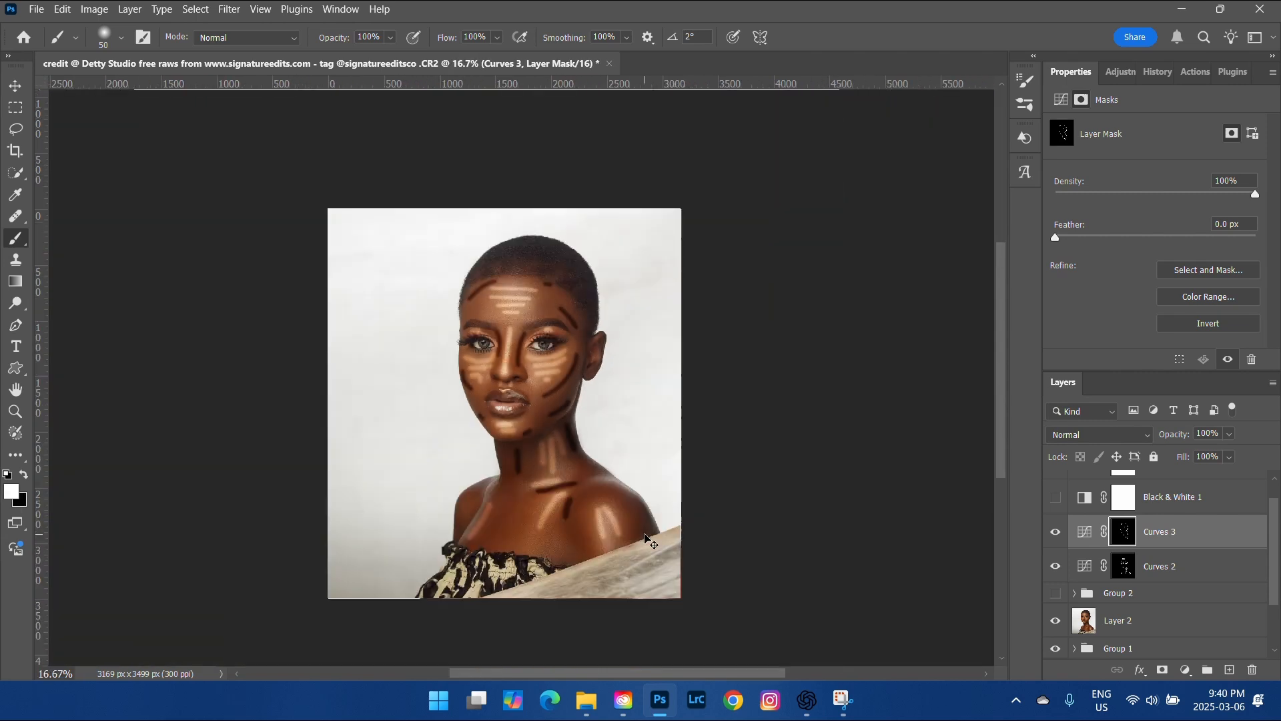
{"action": "left_click", "coordinate": [1127, 569]}
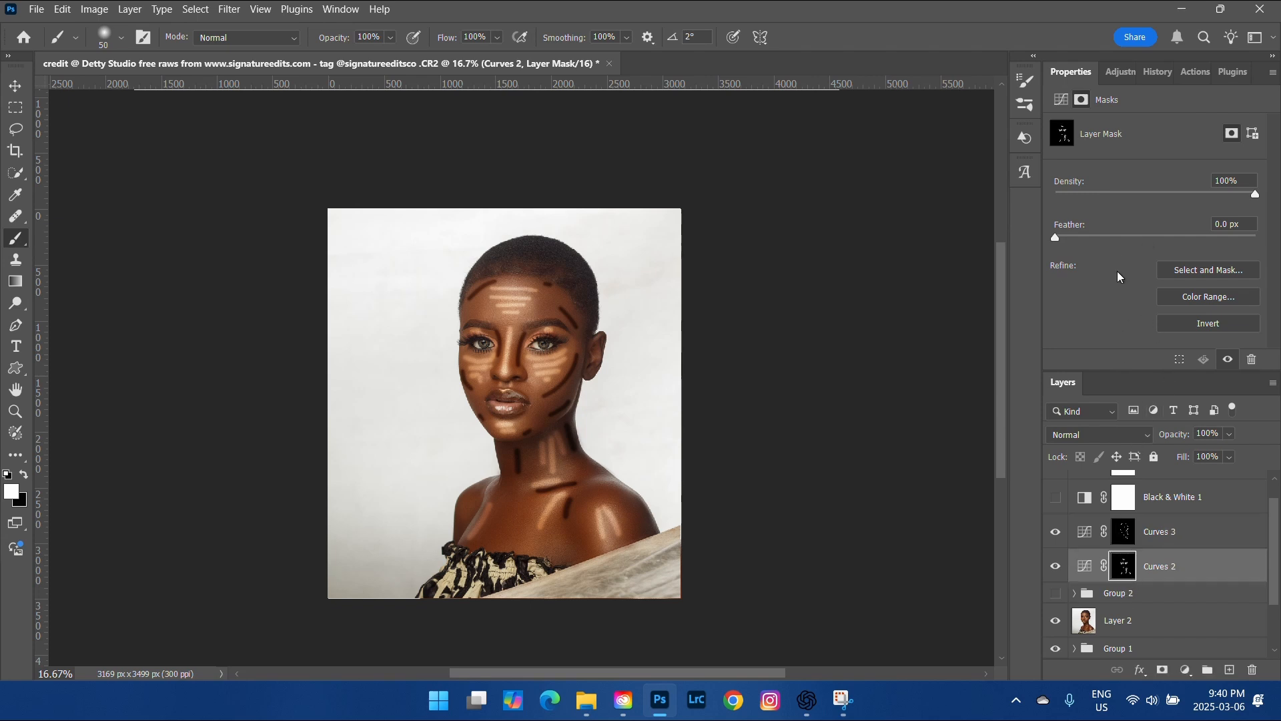
{"action": "left_click_drag", "start_coordinate": [1139, 238], "coordinate": [1147, 236]}
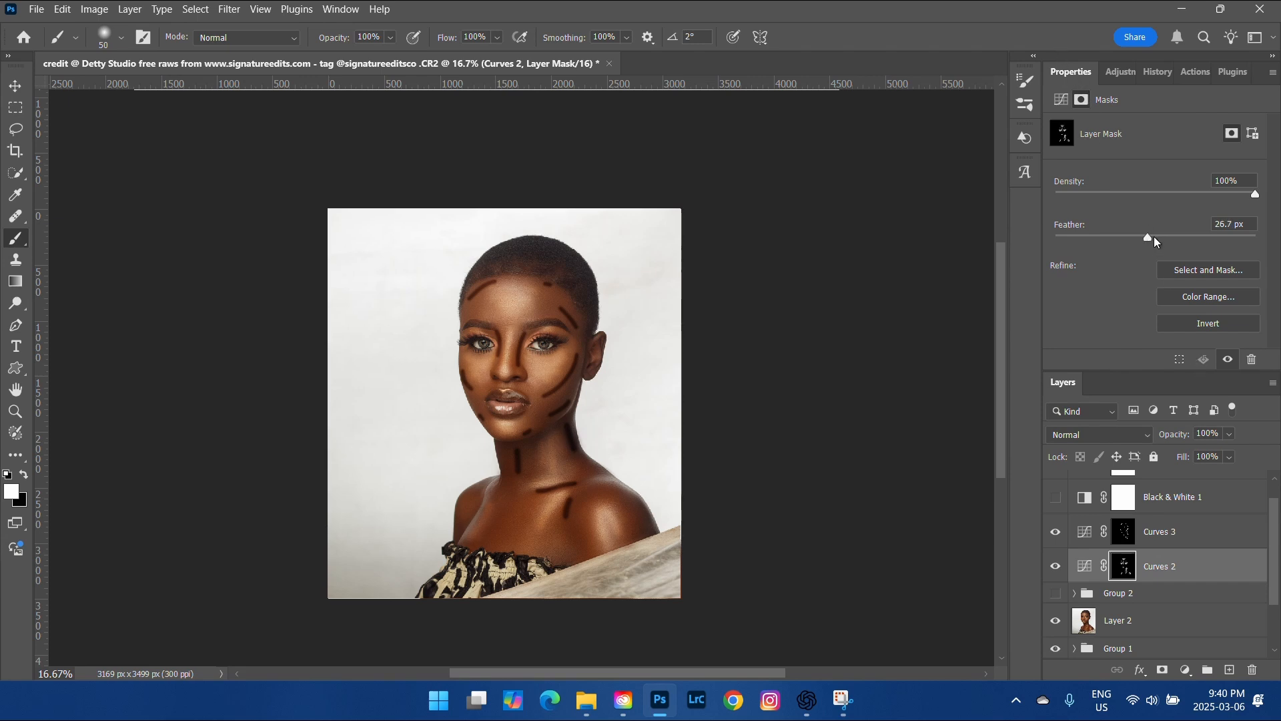
{"action": "left_click_drag", "start_coordinate": [1149, 234], "coordinate": [1158, 234]}
{"action": "left_click", "coordinate": [1129, 526]}
{"action": "left_click_drag", "start_coordinate": [1148, 237], "coordinate": [1166, 238]}
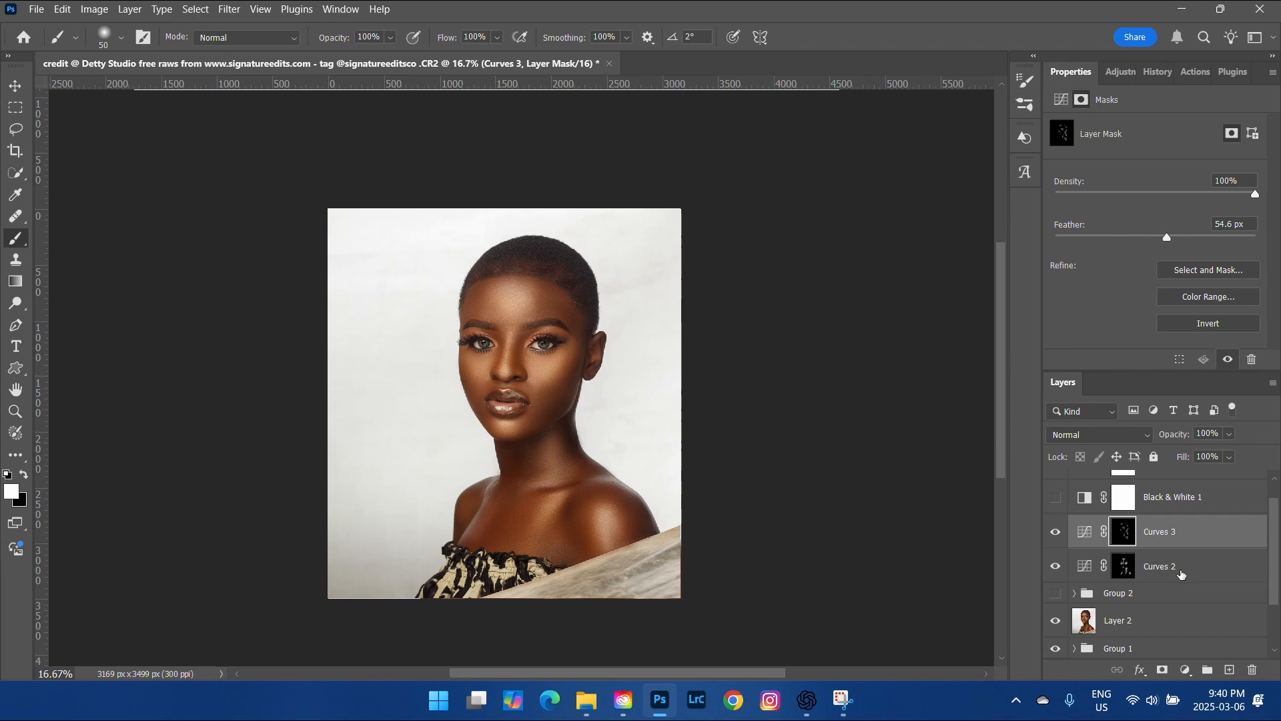
{"action": "left_click", "coordinate": [1128, 571]}
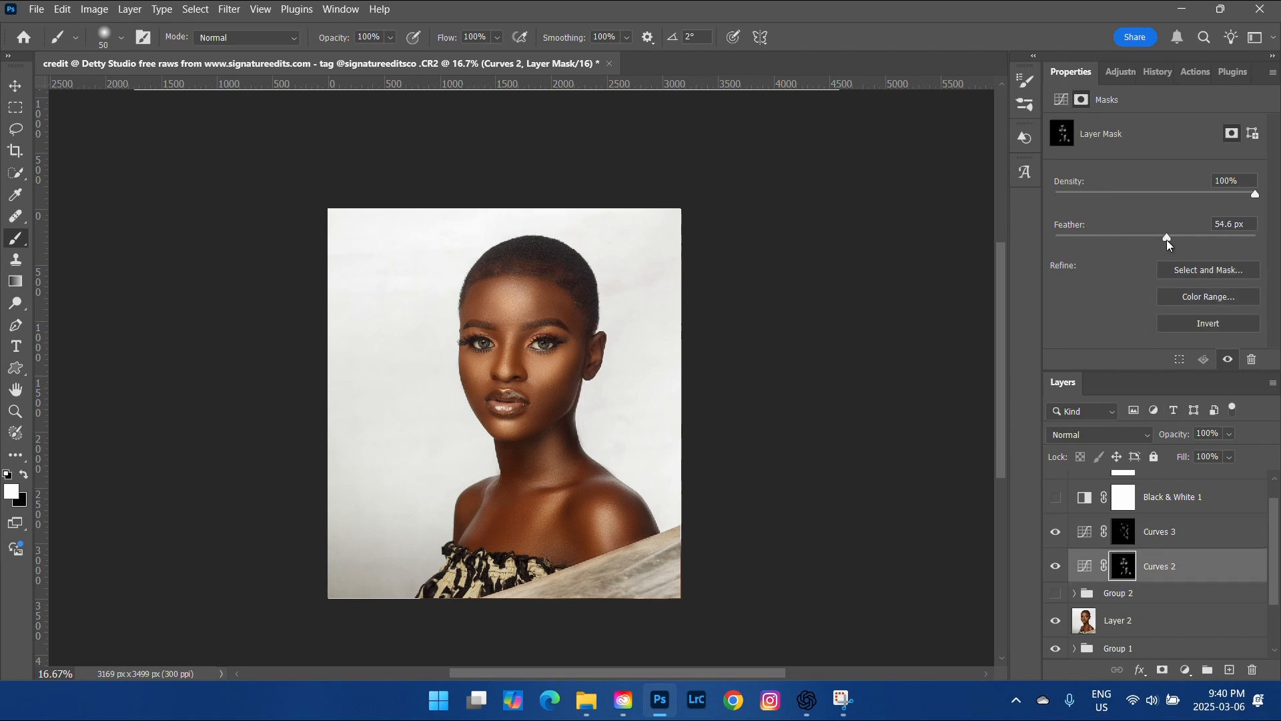
{"action": "left_click_drag", "start_coordinate": [1167, 239], "coordinate": [1167, 239]}
- Group the Curves 2 and Curves 3 layers, set the group's opacity to 45% and toggle its visibility to compare
{"action": "left_click", "coordinate": [1171, 538], "text": "shift"}
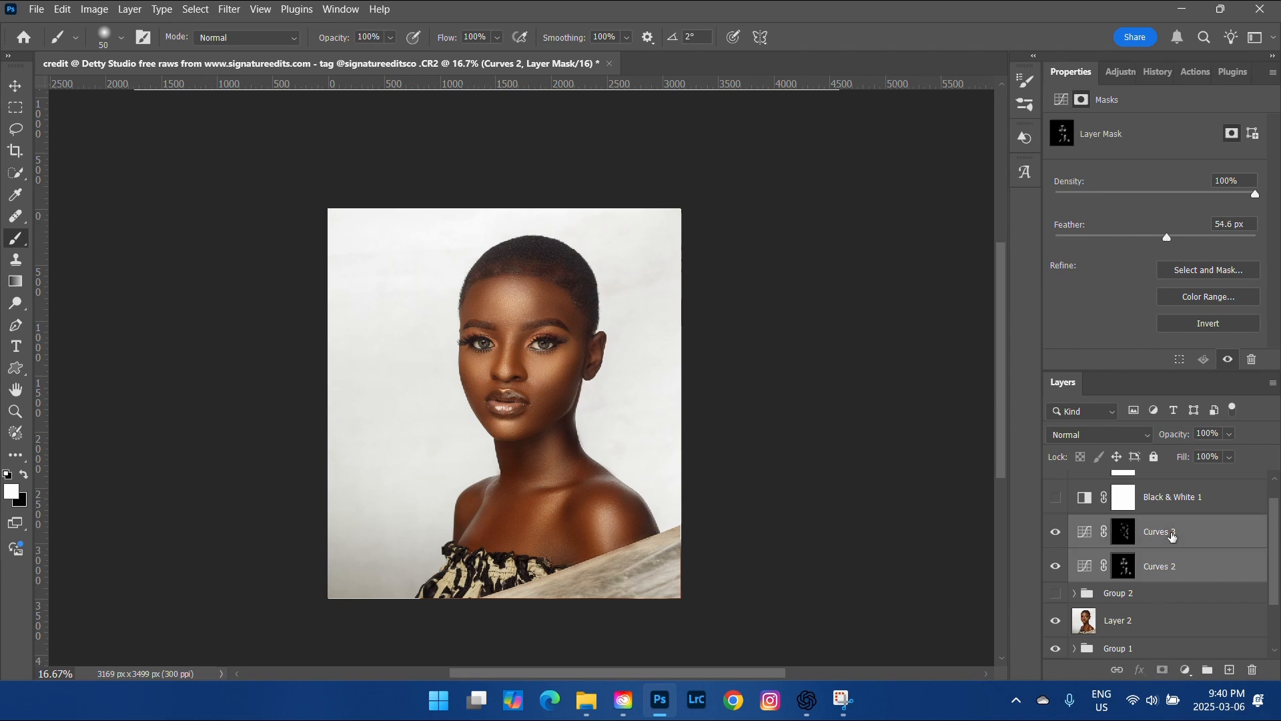
{"action": "key", "text": "ctrl+g"}
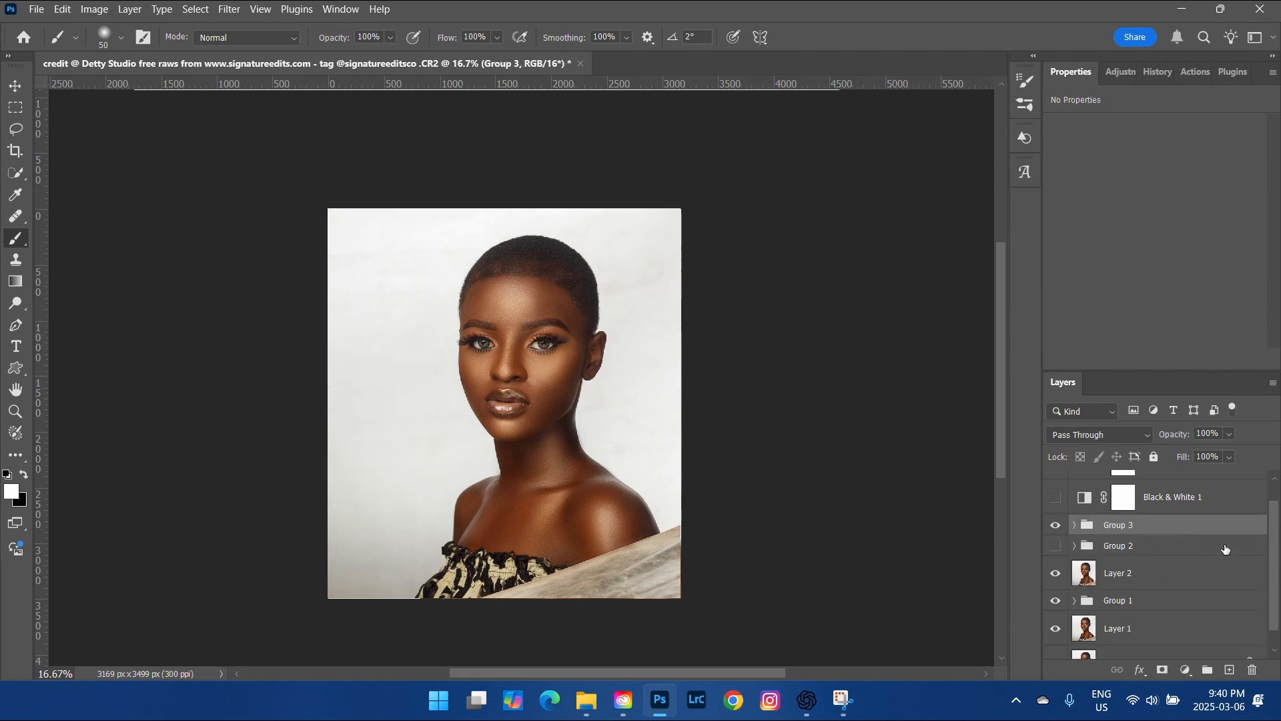
{"action": "left_click", "coordinate": [1231, 433]}
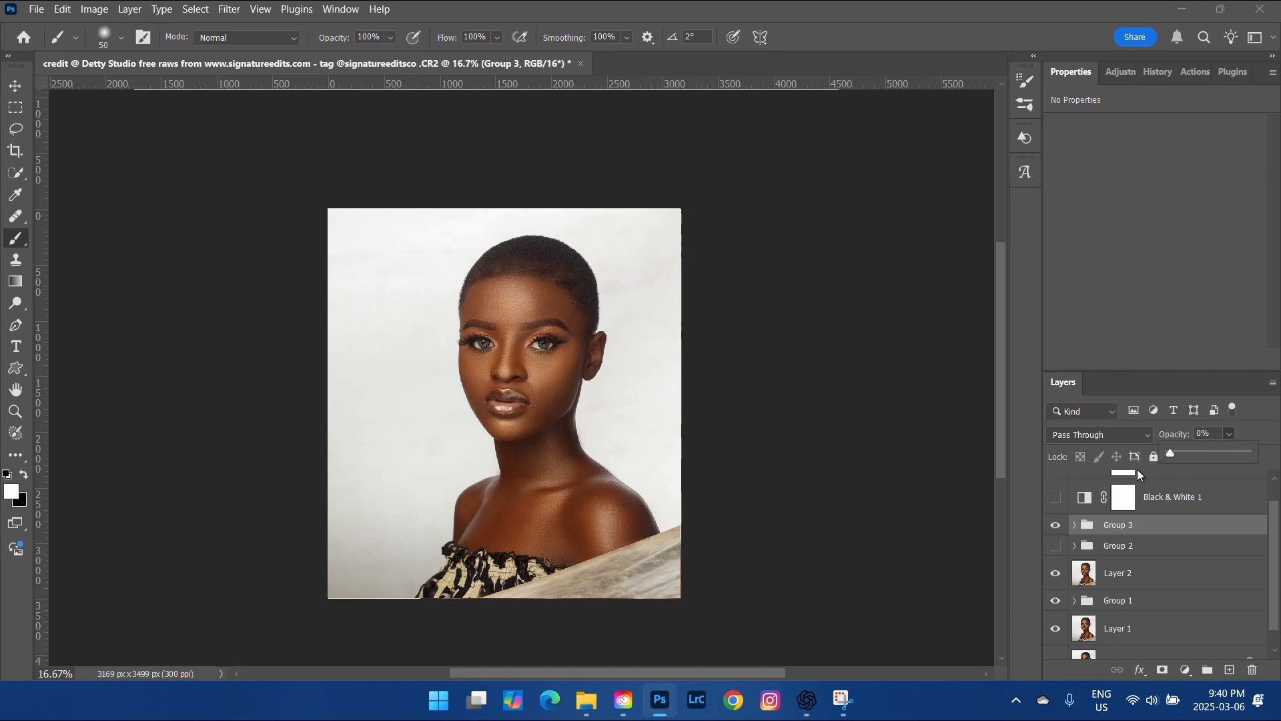
{"action": "key", "text": "ctrl+minus"}
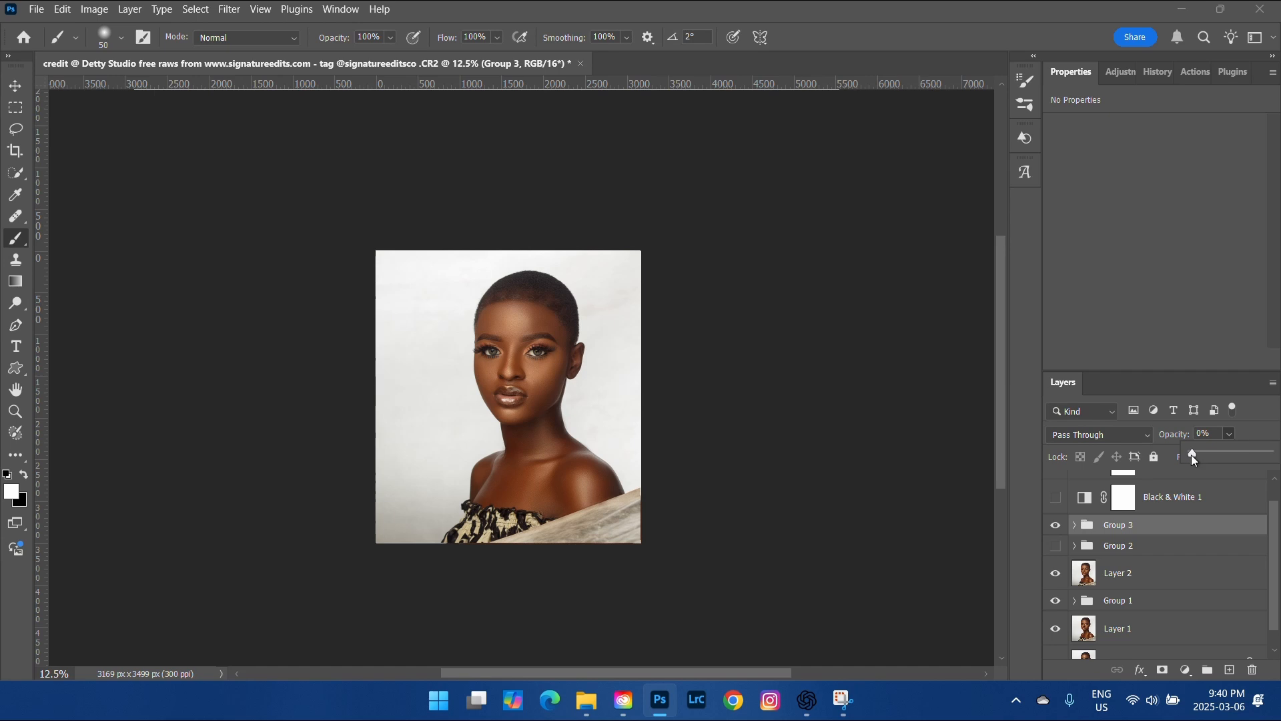
{"action": "left_click_drag", "start_coordinate": [1201, 457], "coordinate": [1219, 453]}
{"action": "left_click", "coordinate": [1058, 527]}
{"action": "left_click", "coordinate": [1058, 526]}
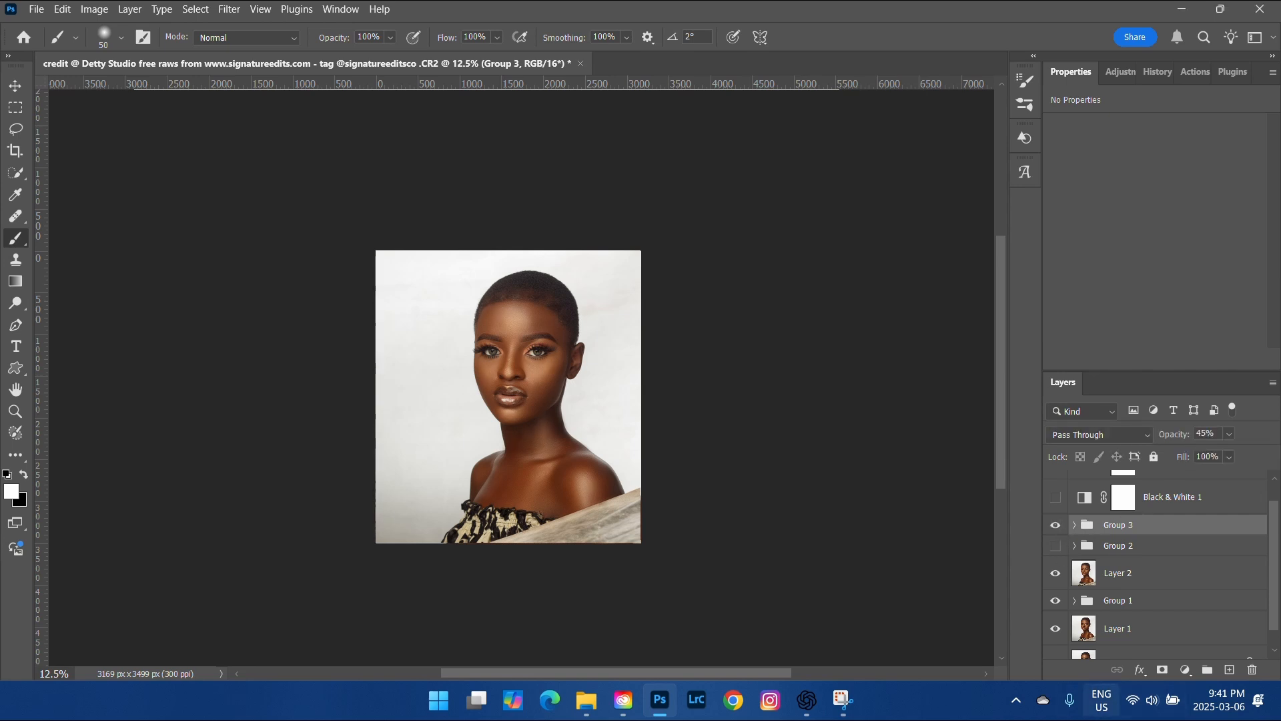
{"action": "key", "text": "ctrl+shift+alt+e"}
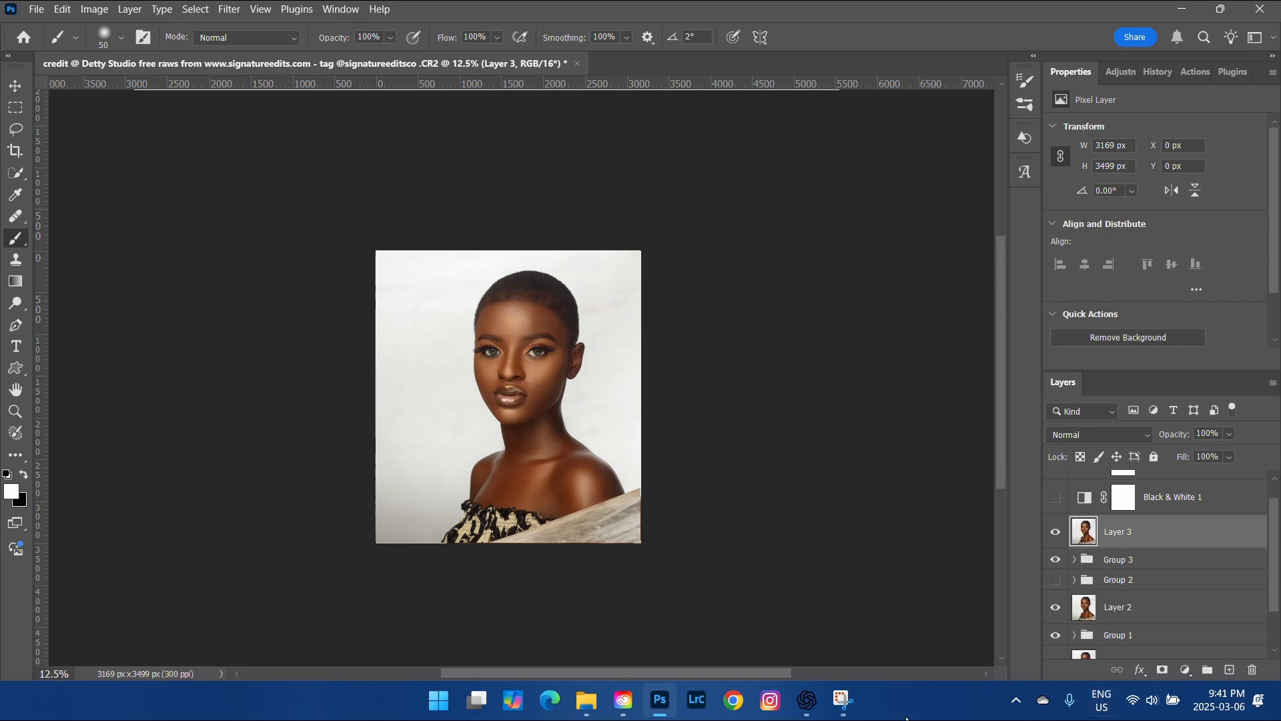
{"action": "left_click", "coordinate": [1056, 580]}
{"action": "key", "text": "Delete"}
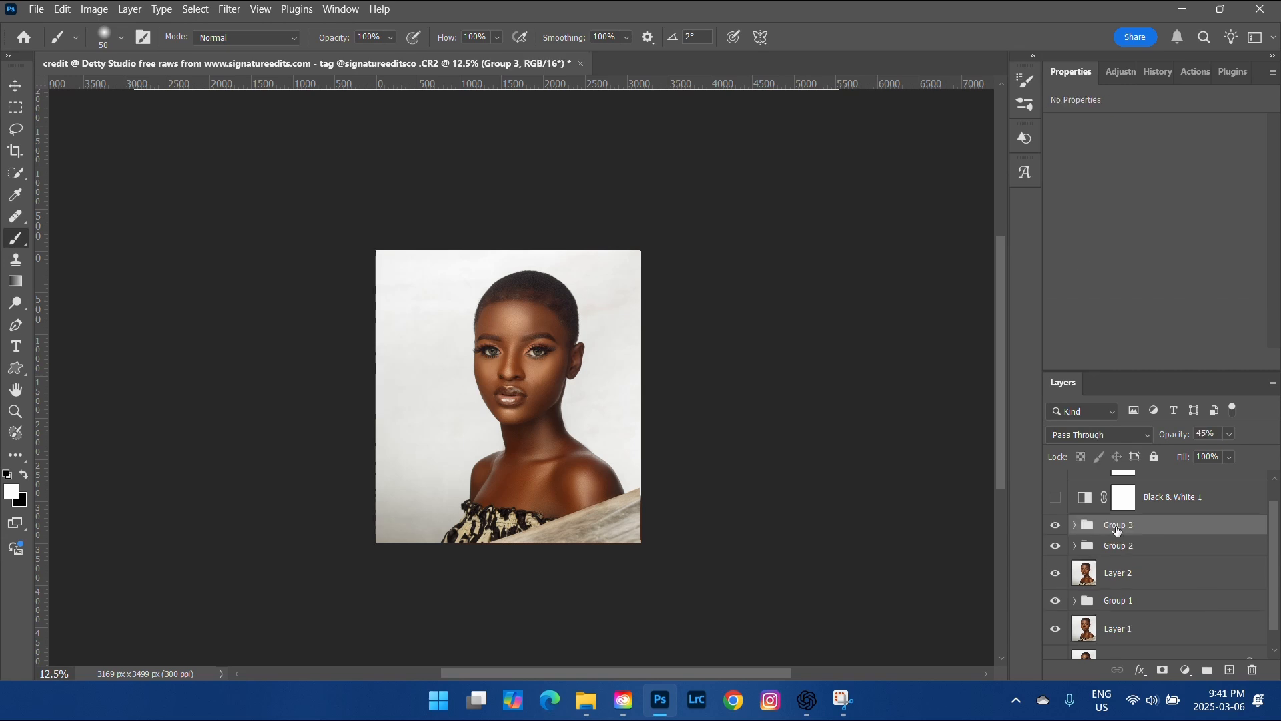
{"action": "left_click", "coordinate": [1056, 545]}
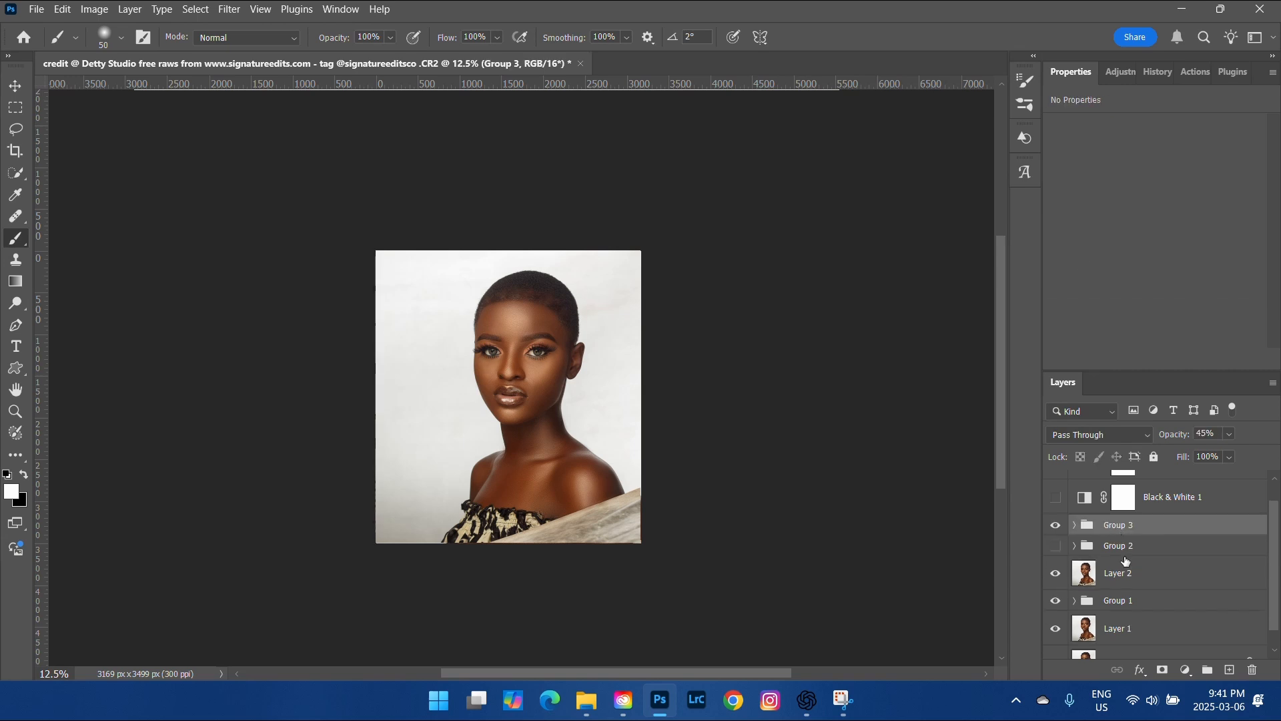